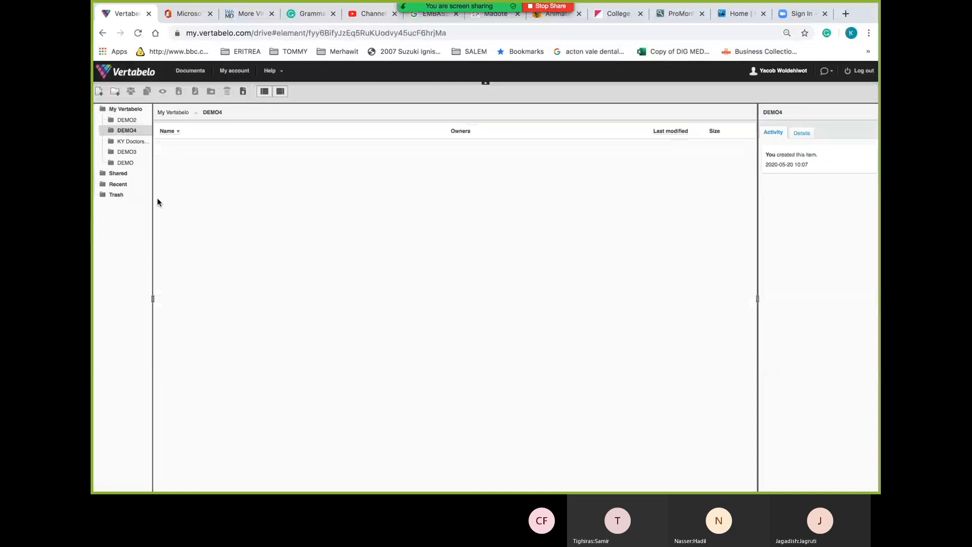
# Start a new document in the DEMO4 folder to get the document type choices
pyautogui.click(100, 92)
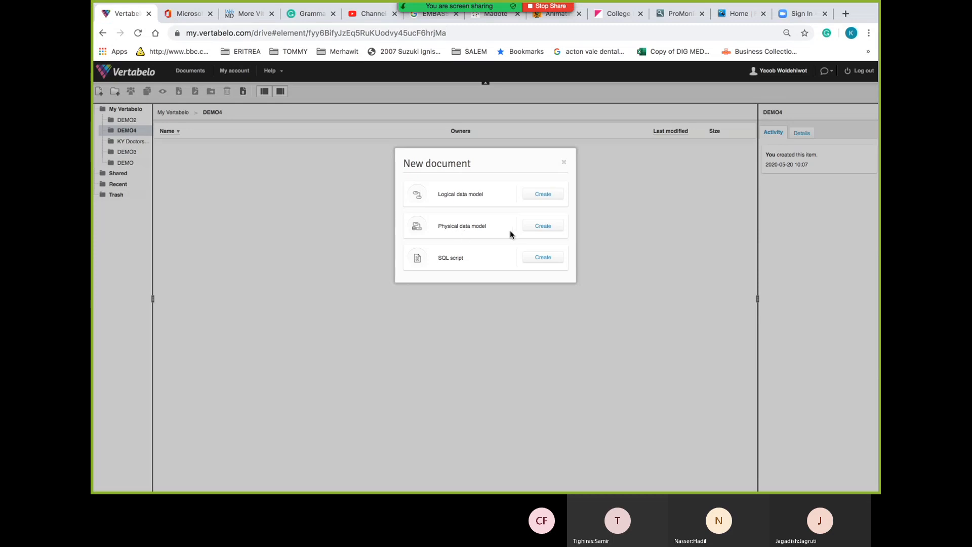
# Create a physical data model named KYSurgery for Microsoft SQL Server 2012 & 2014 & 2016
pyautogui.click(543, 229)
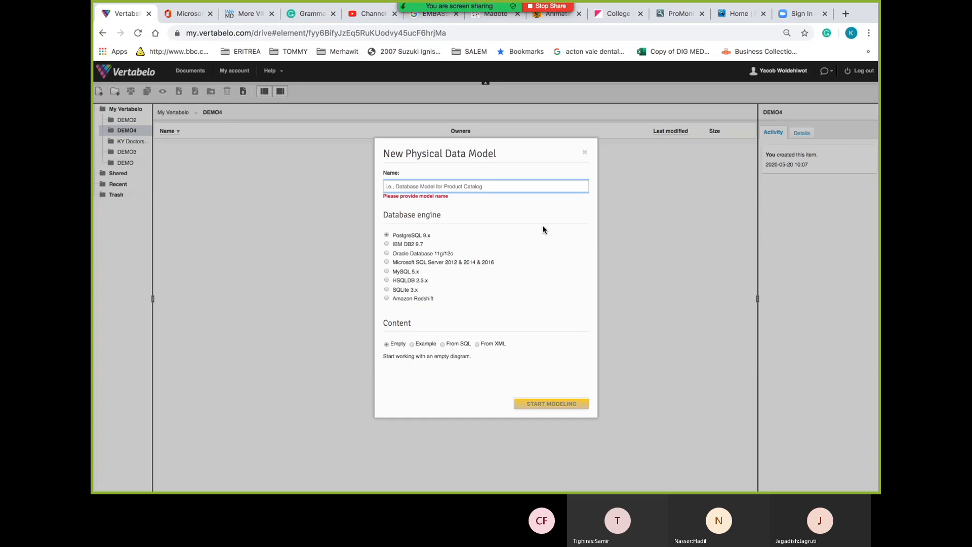
pyautogui.write('k')
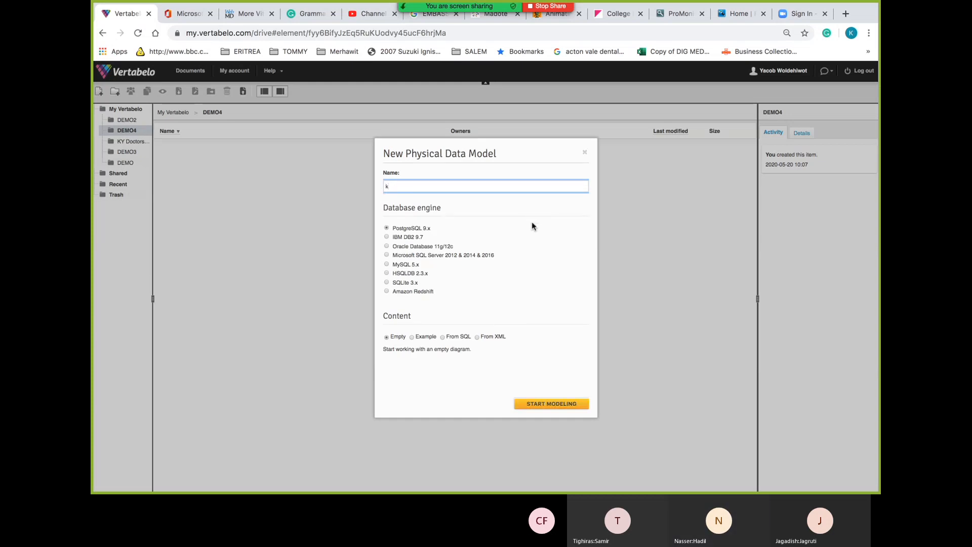
pyautogui.press('BackSpace')
pyautogui.write('KYSurgery')
pyautogui.click(454, 255)
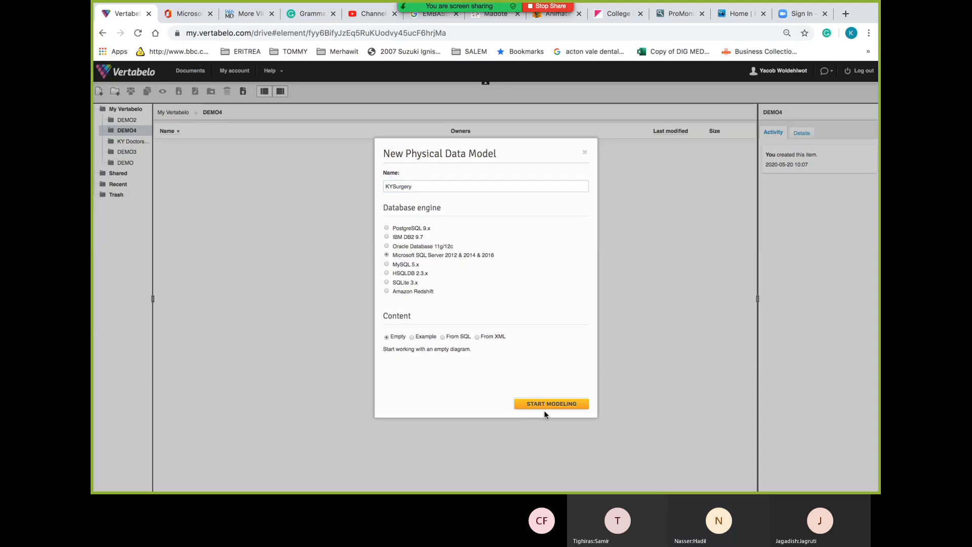
# Start modelling KYSurgery with the model structure panel (widened) and model properties panel shown
pyautogui.click(559, 405)
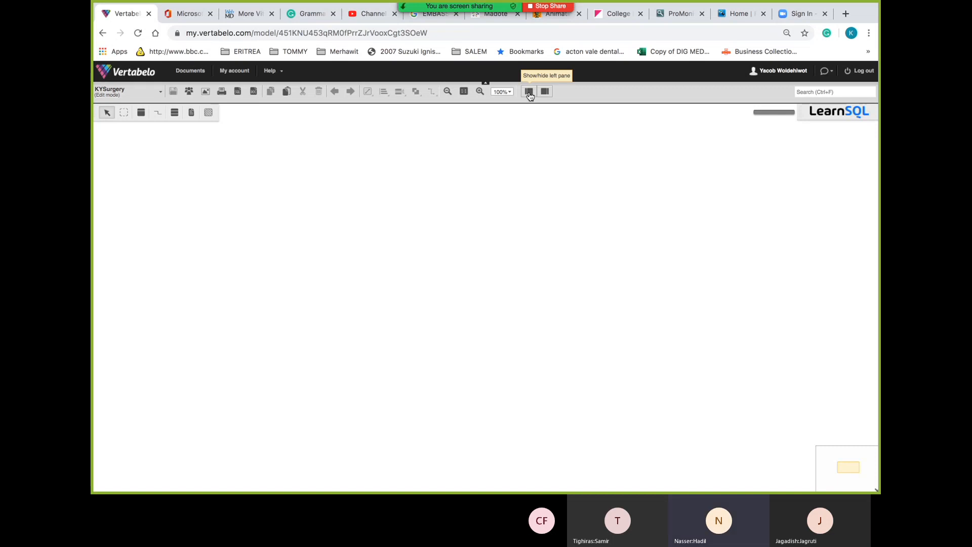
pyautogui.click(529, 93)
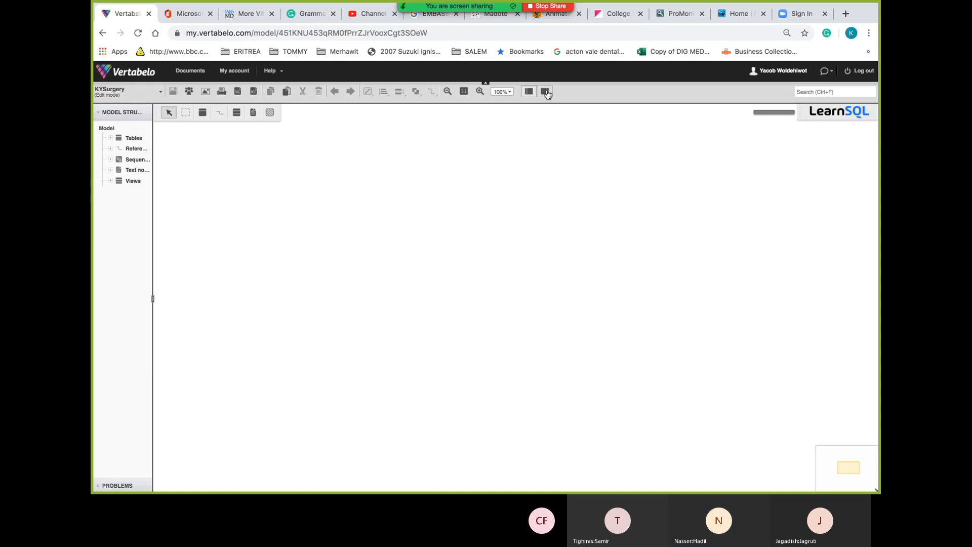
pyautogui.click(545, 92)
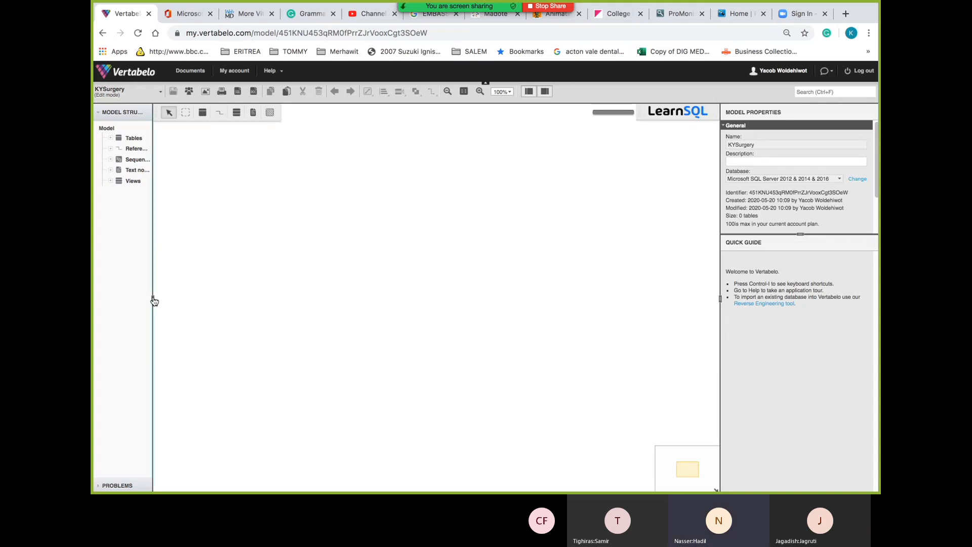
pyautogui.moveTo(155, 302); pyautogui.dragTo(190, 300)
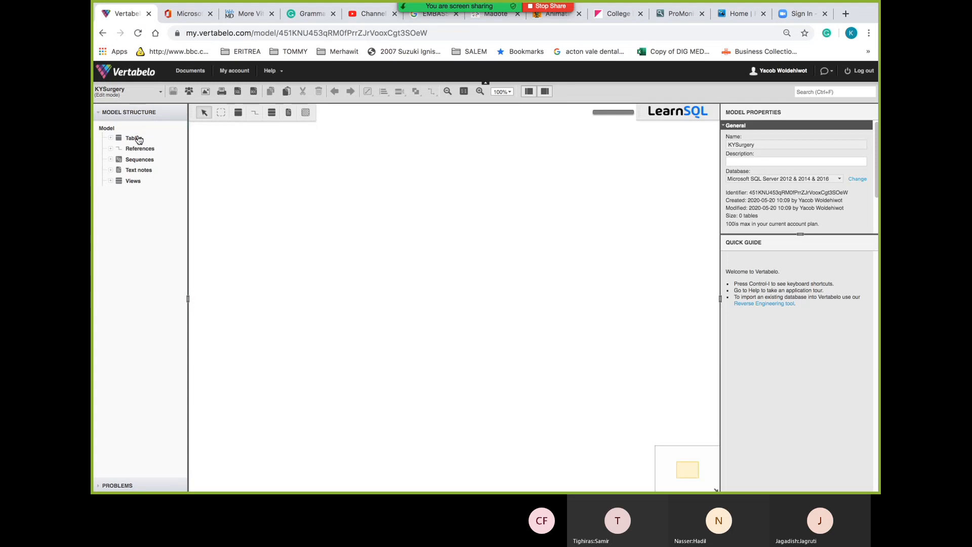
# Add Table_1 to the model and move it to the upper left of the canvas
pyautogui.click(183, 140)
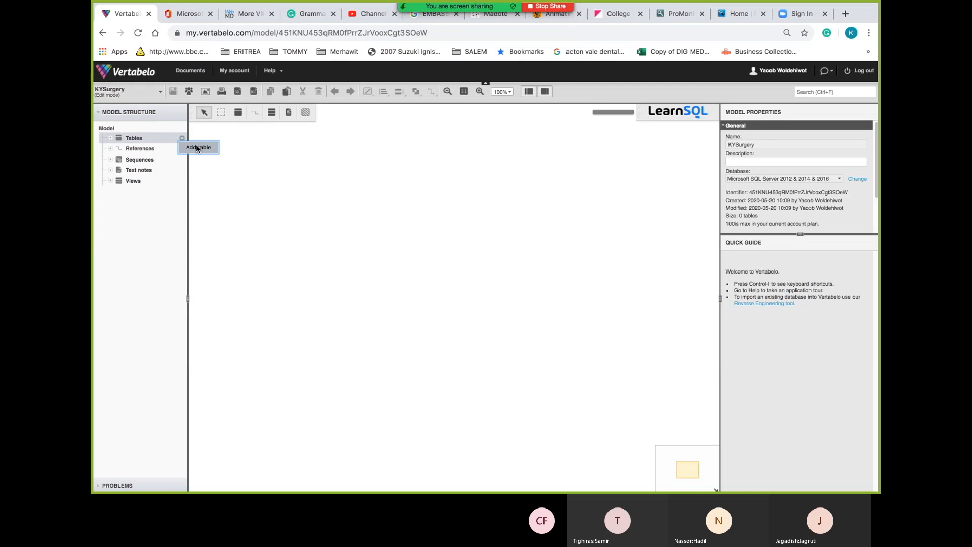
pyautogui.click(197, 148)
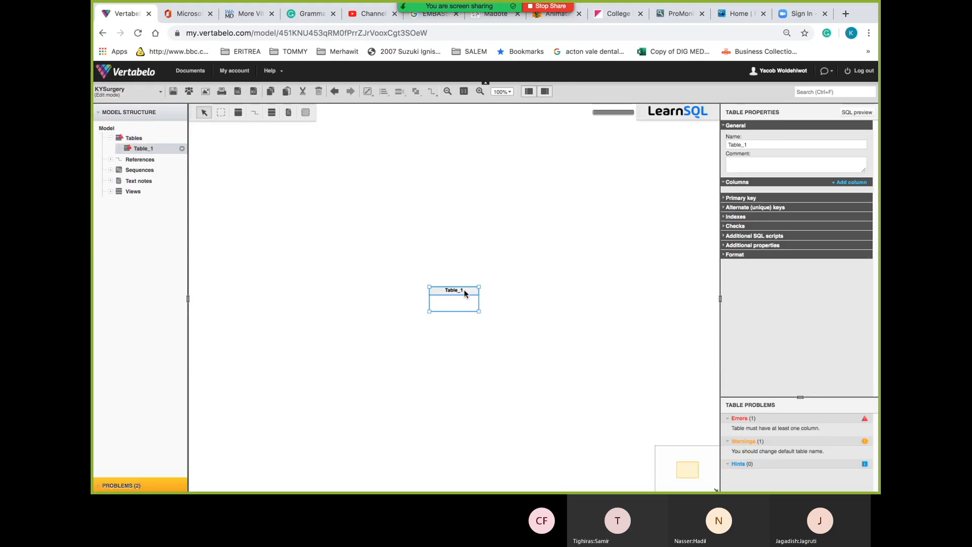
pyautogui.moveTo(464, 289); pyautogui.dragTo(302, 220)
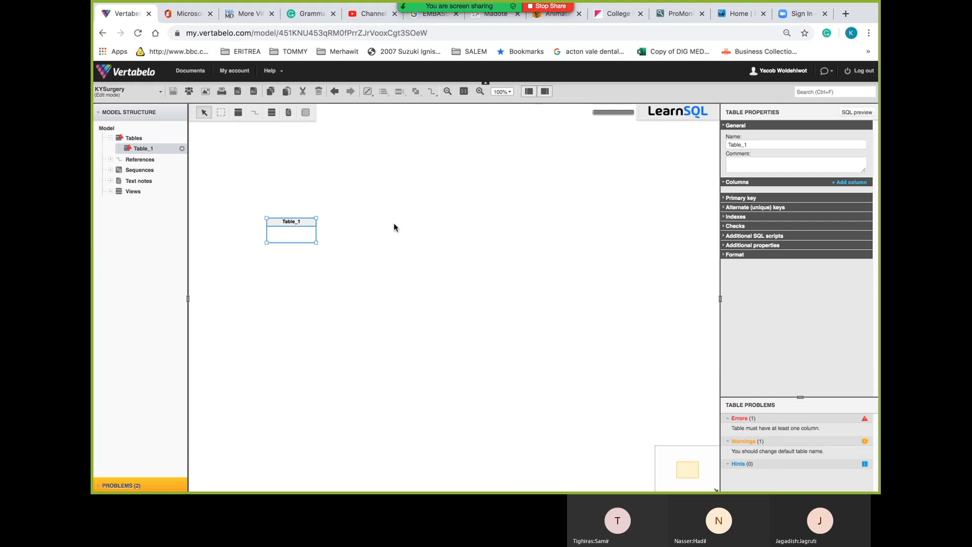
pyautogui.moveTo(288, 221); pyautogui.dragTo(395, 228)
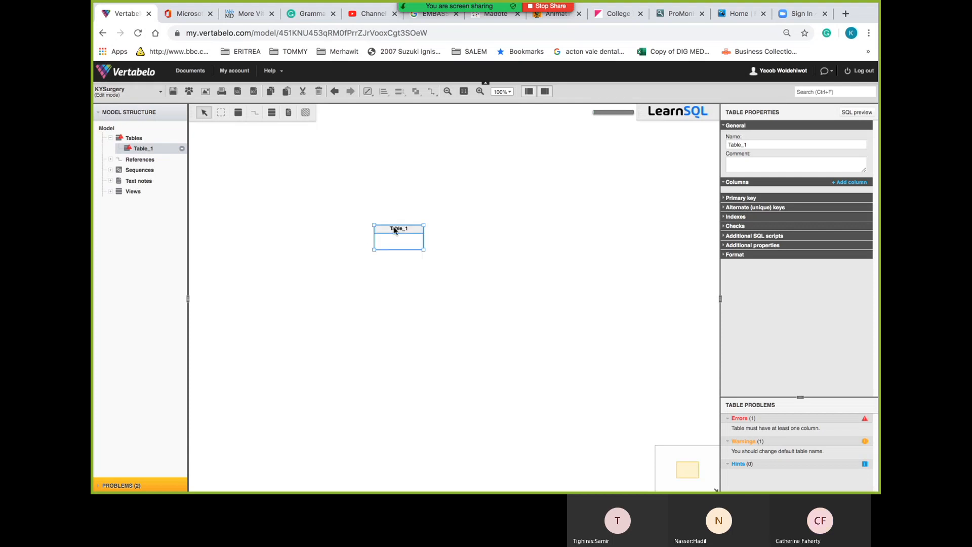
pyautogui.hotkey('ctrl', 'z')
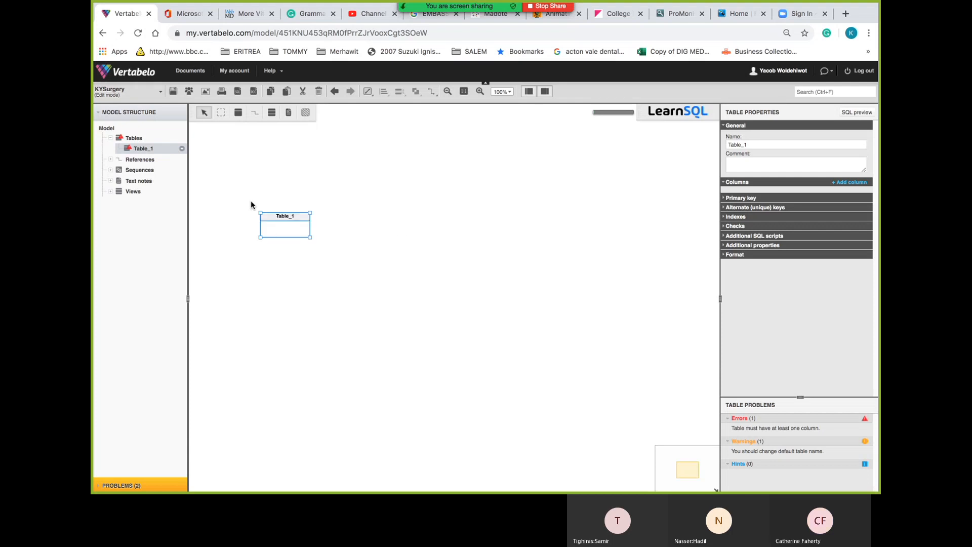
pyautogui.click(182, 148)
pyautogui.click(147, 136)
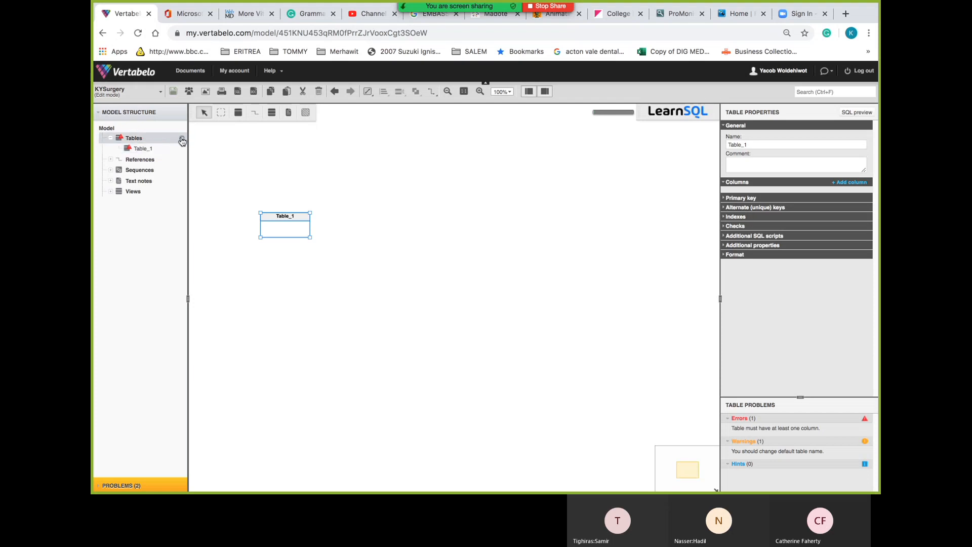
# Add four more tables, Table_2 through Table_5
pyautogui.click(182, 142)
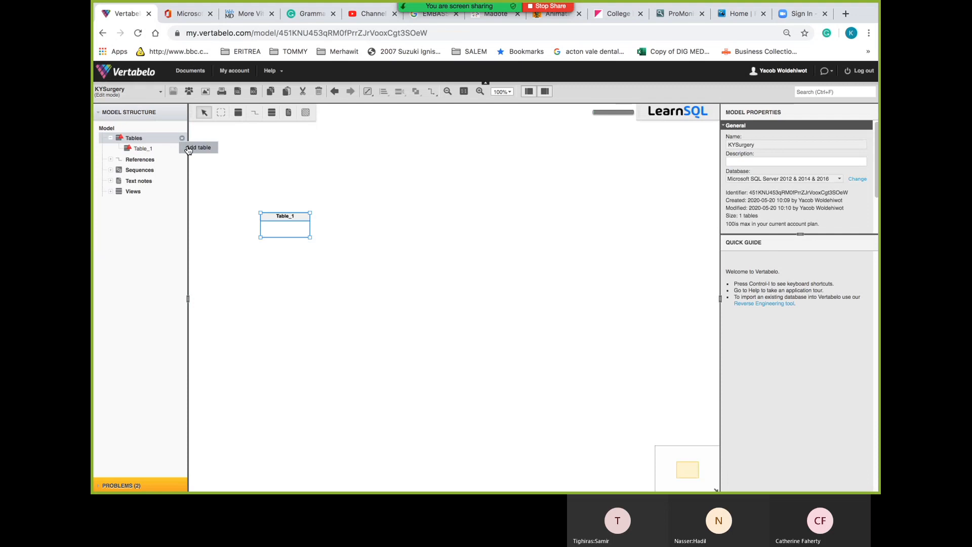
pyautogui.click(197, 147)
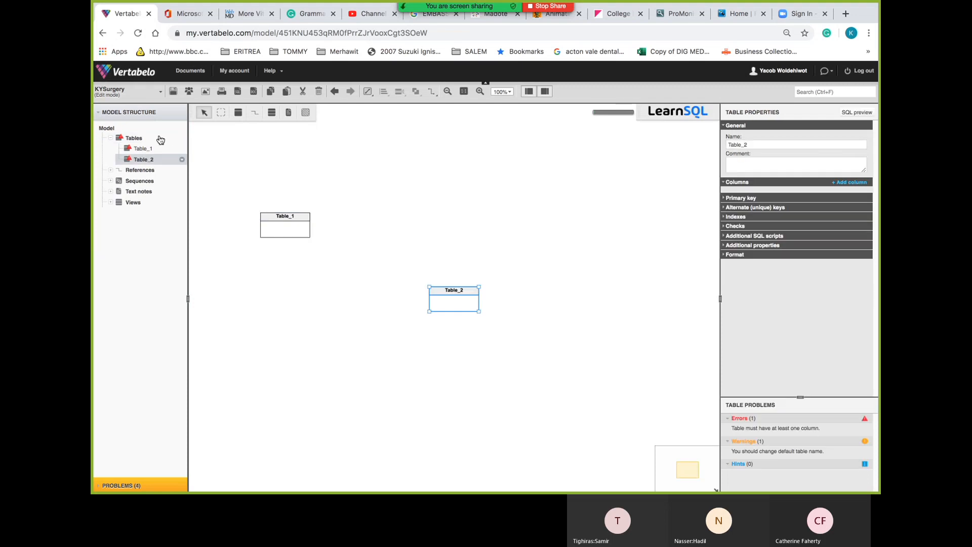
pyautogui.click(182, 141)
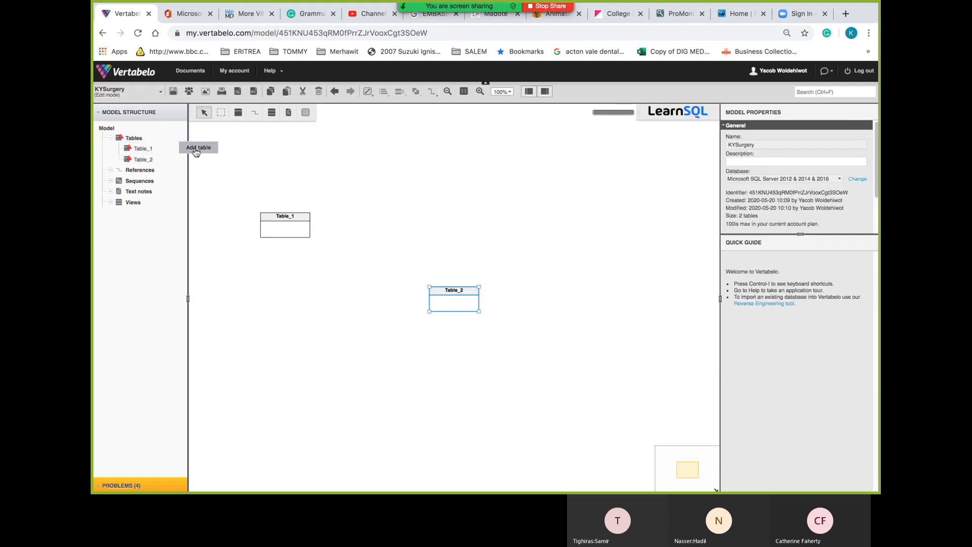
pyautogui.click(197, 148)
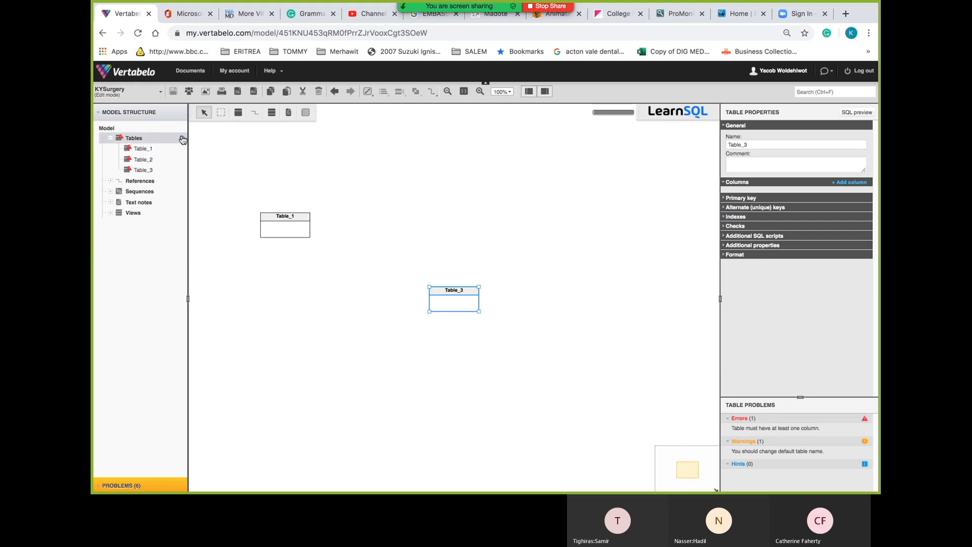
pyautogui.click(182, 141)
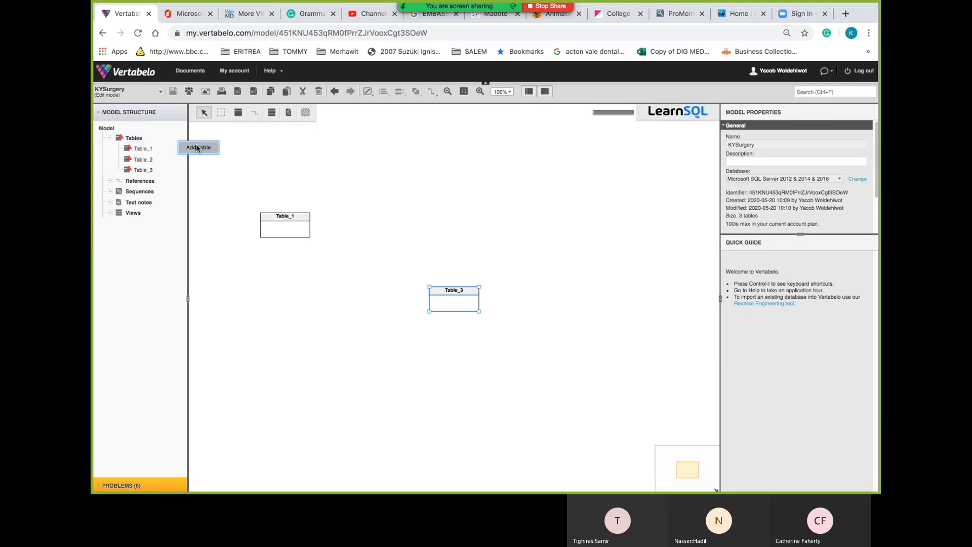
pyautogui.click(197, 147)
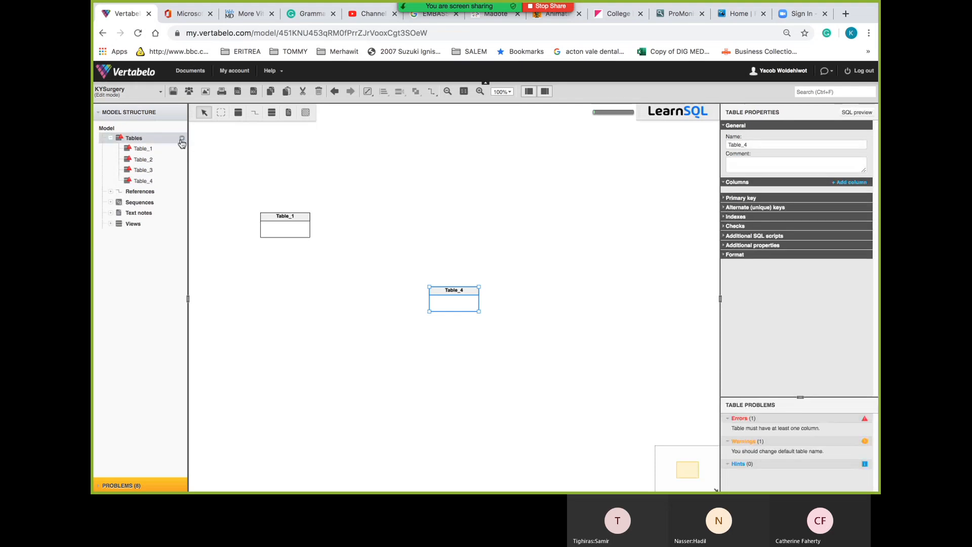
pyautogui.click(182, 141)
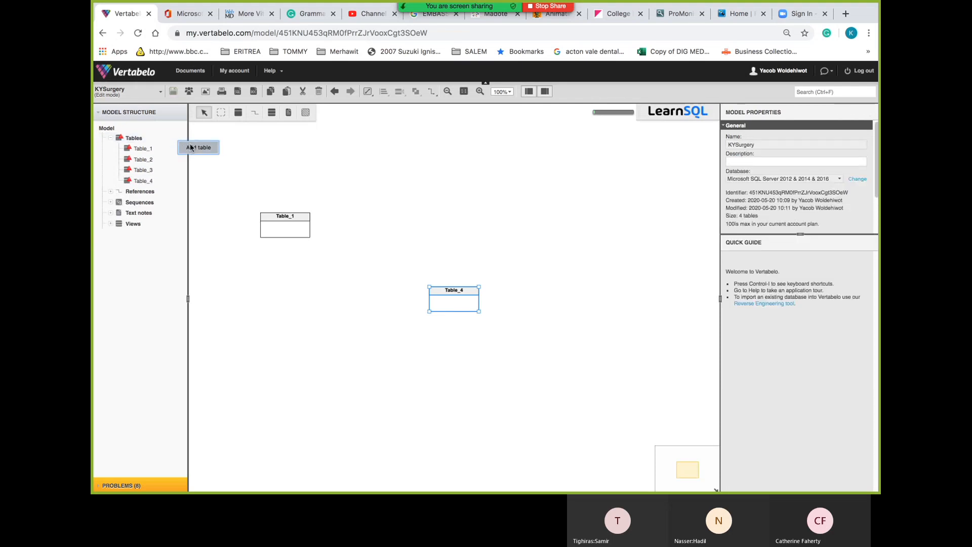
pyautogui.click(191, 147)
pyautogui.press('super+Tab')
# Review the Sheet4 normalisation plan for Patient, Appointment, Referral, Hospital and Staff attributes
pyautogui.press('super+Tab')
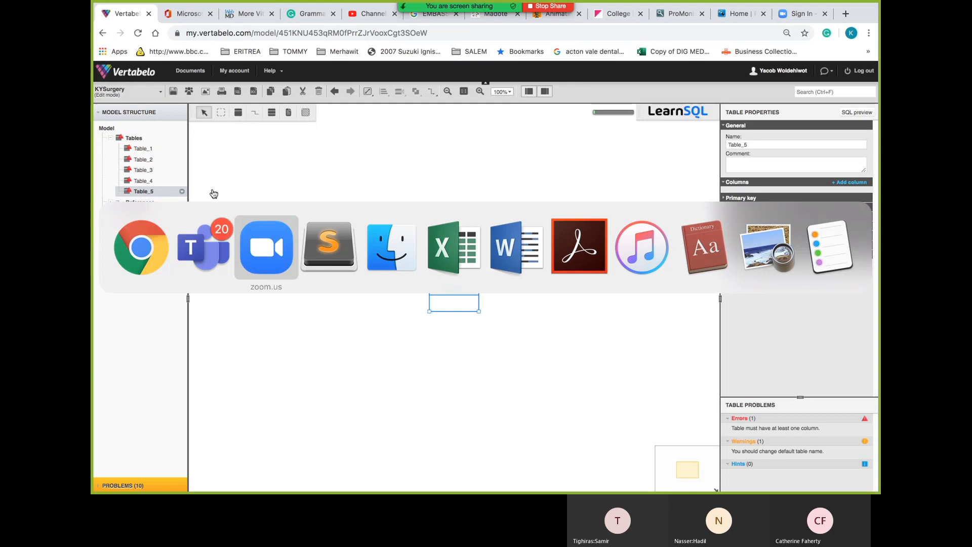
pyautogui.press('super+Tab')
pyautogui.press('super+Tab')
pyautogui.press('super+Tab')
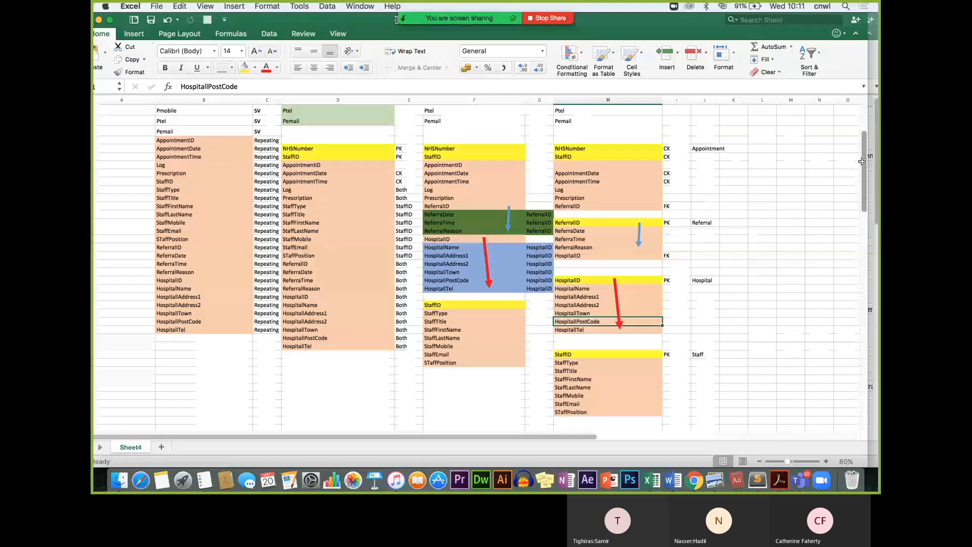
pyautogui.scroll(5, 733, 180)
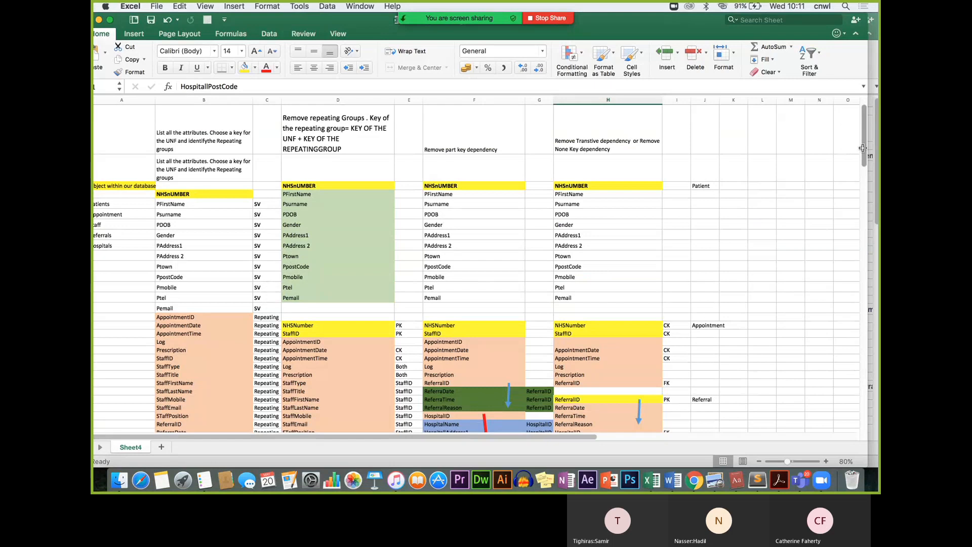
pyautogui.moveTo(862, 148); pyautogui.dragTo(861, 176)
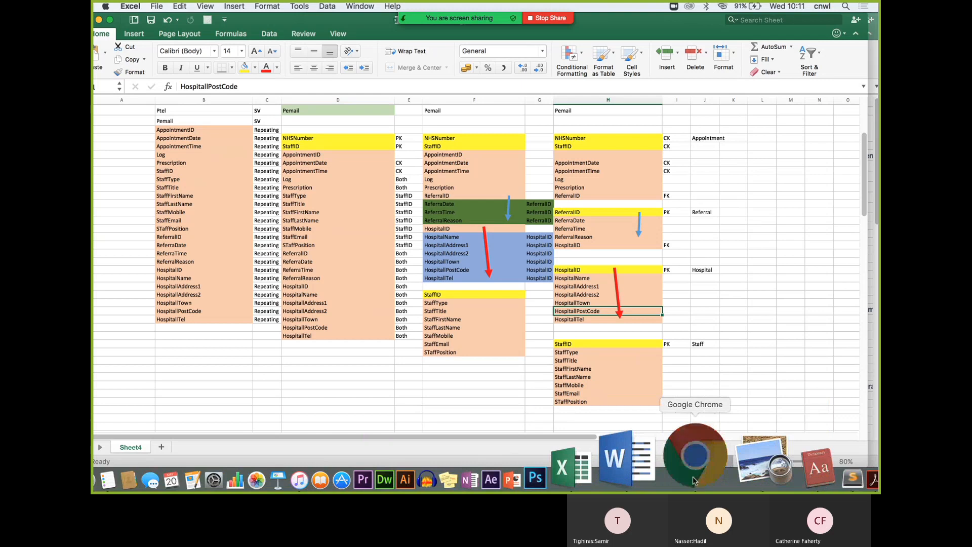
# Spread the stacked tables apart, placing Table_3, Table_4 and Table_5 around the canvas
pyautogui.click(693, 480)
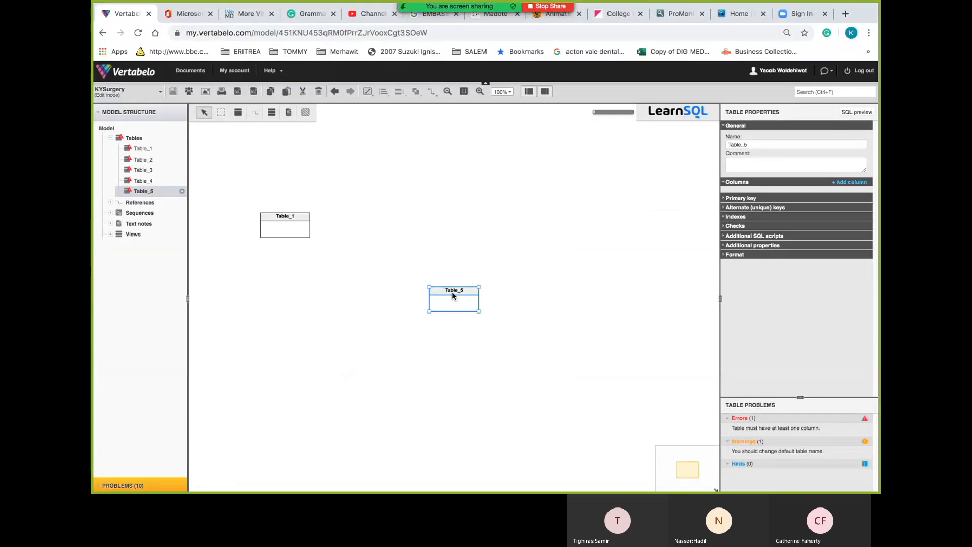
pyautogui.moveTo(451, 292); pyautogui.dragTo(461, 187)
pyautogui.moveTo(452, 291); pyautogui.dragTo(275, 341)
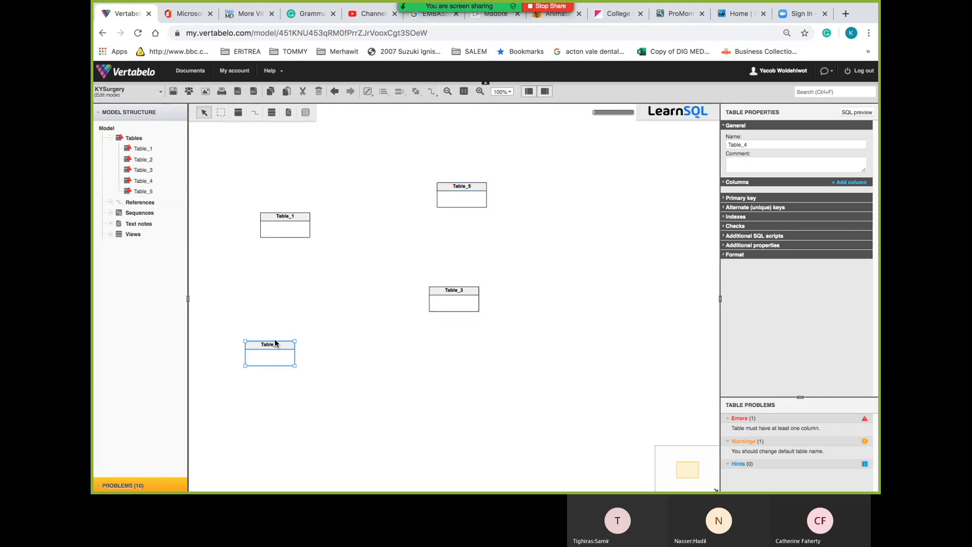
pyautogui.moveTo(453, 291); pyautogui.dragTo(561, 258)
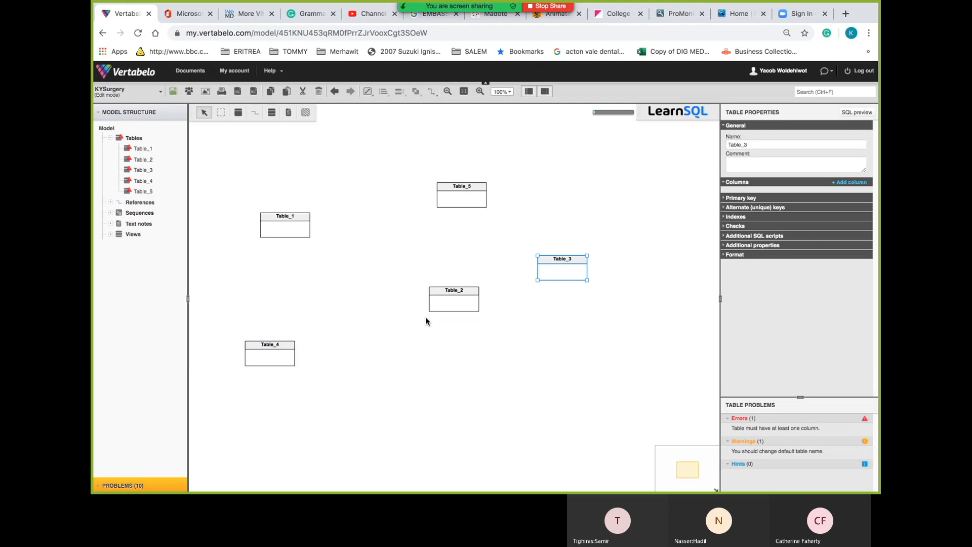
pyautogui.moveTo(274, 348); pyautogui.dragTo(412, 347)
pyautogui.scroll(-3, 312, 339)
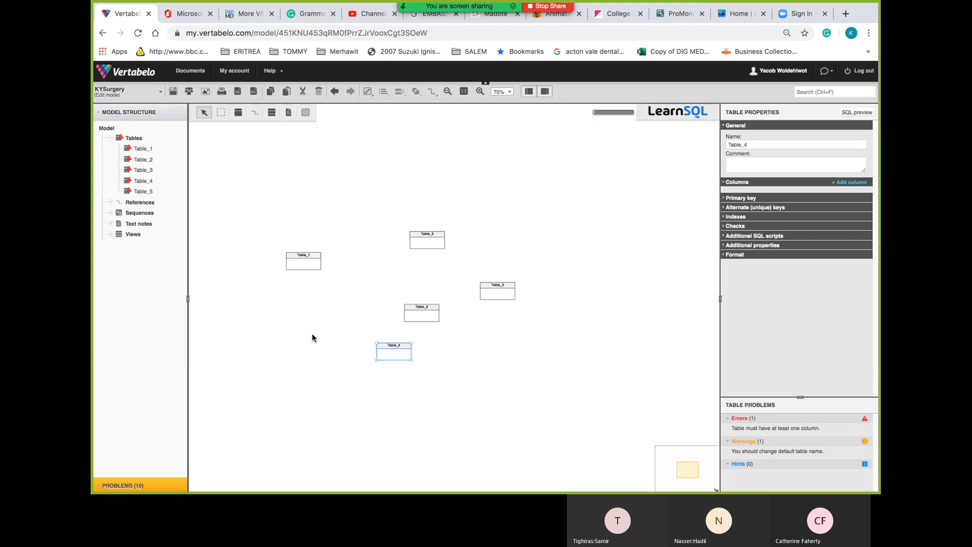
# Set the diagram zoom to 100% and select Table_1 to show its properties
pyautogui.click(509, 90)
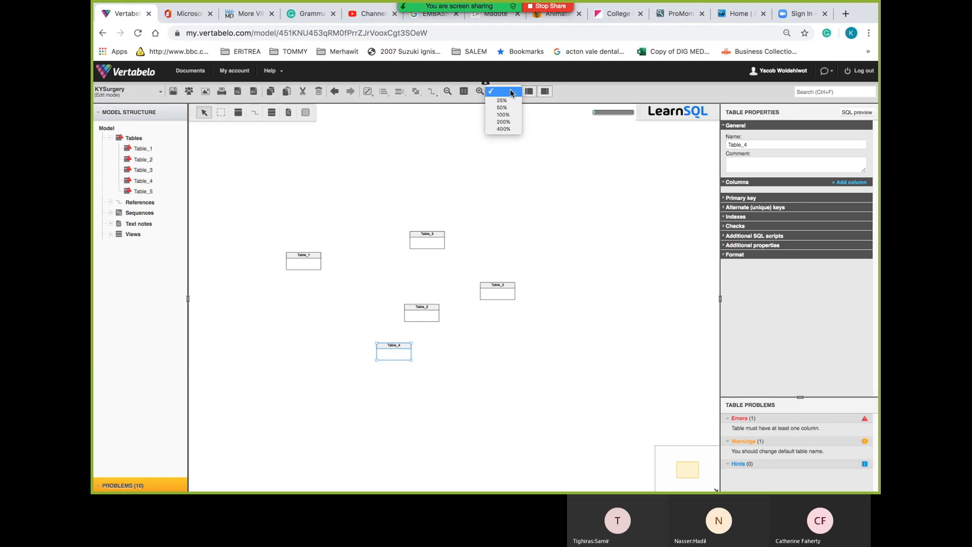
pyautogui.click(506, 115)
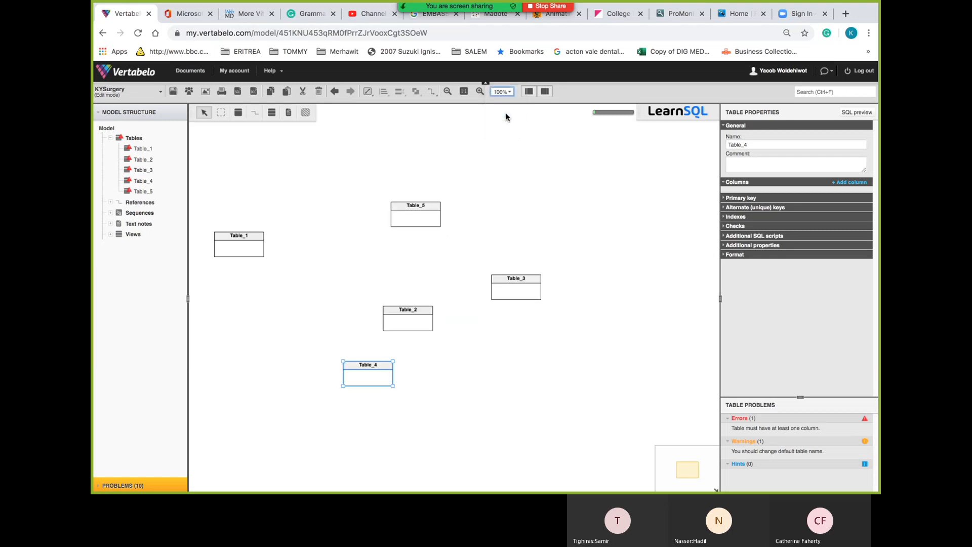
pyautogui.click(246, 236)
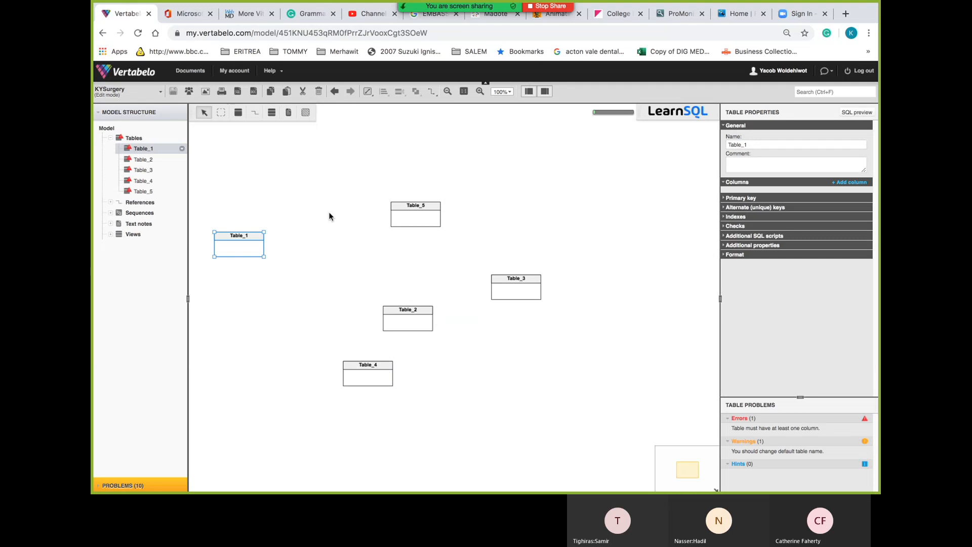
pyautogui.press('super+Tab')
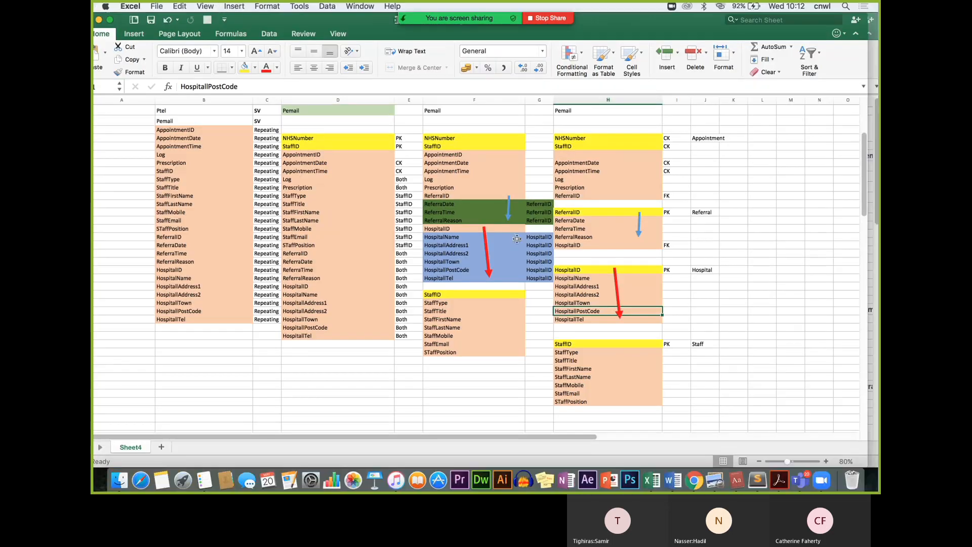
# Copy the 'Patient' label from column J of the normalisation sheet
pyautogui.scroll(10, 854, 113)
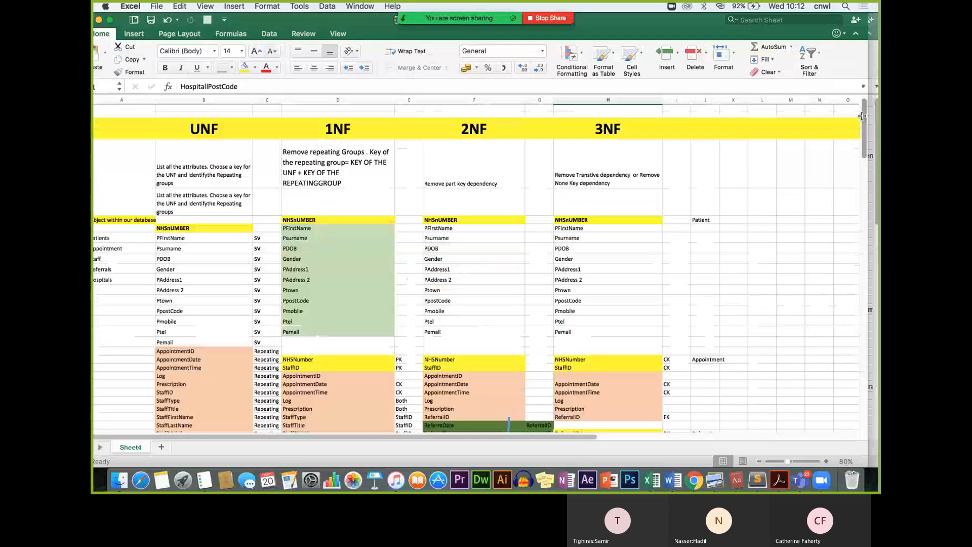
pyautogui.click(695, 222)
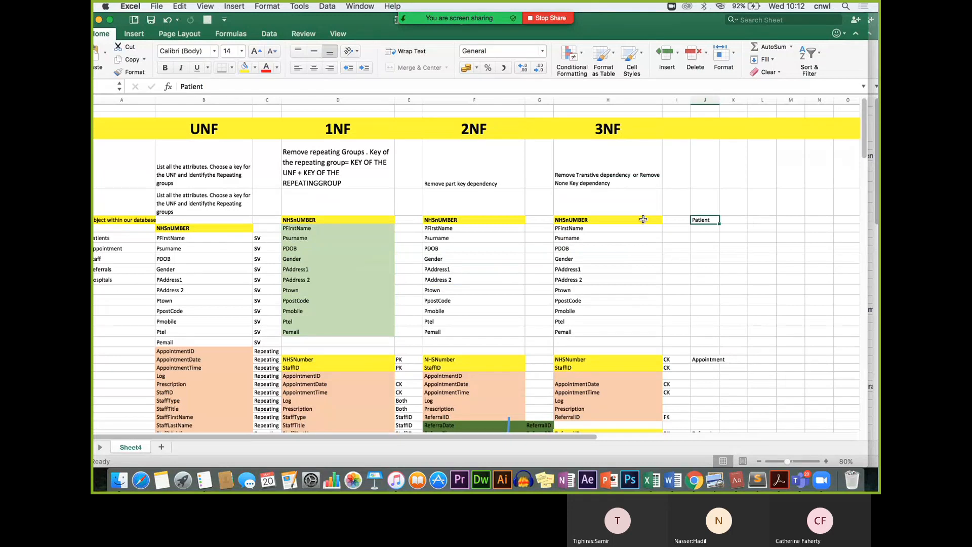
pyautogui.press('super+c')
pyautogui.press('super+Tab')
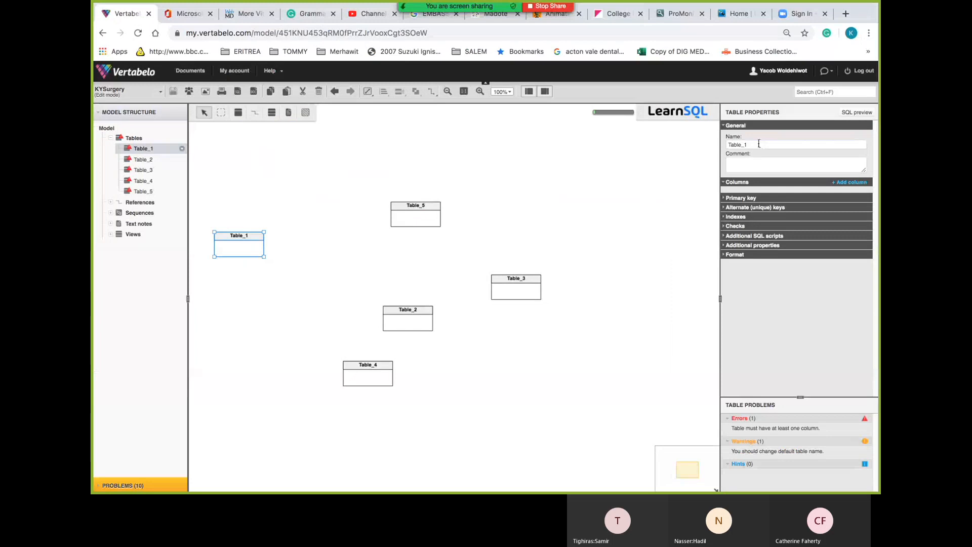
# Rename Table_1 to Patient and add five int columns, column_1 through column_5
pyautogui.doubleClick(748, 145)
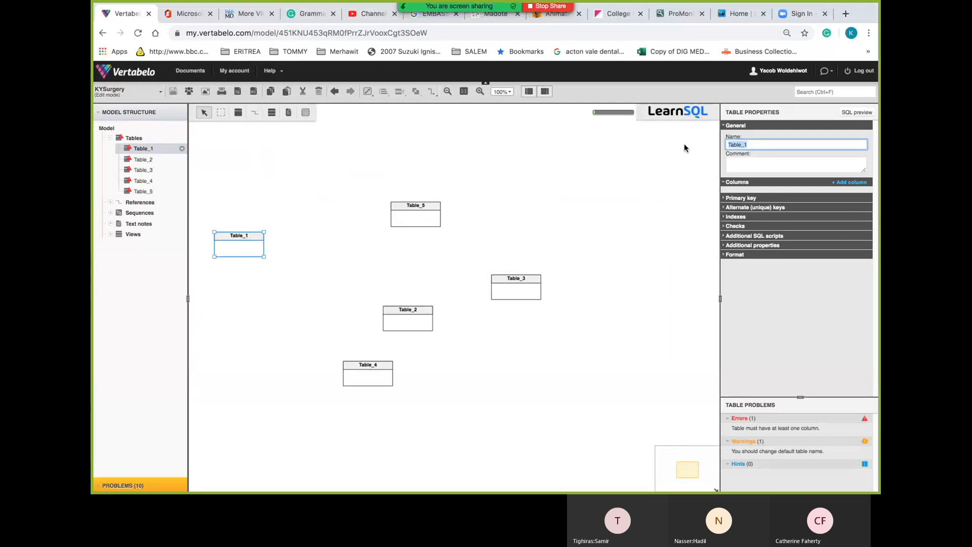
pyautogui.write('Patient')
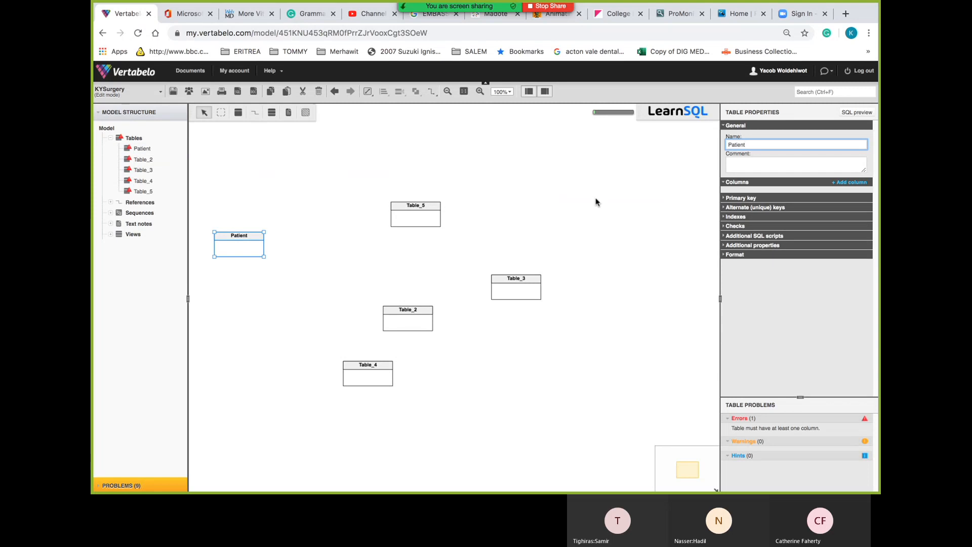
pyautogui.click(841, 183)
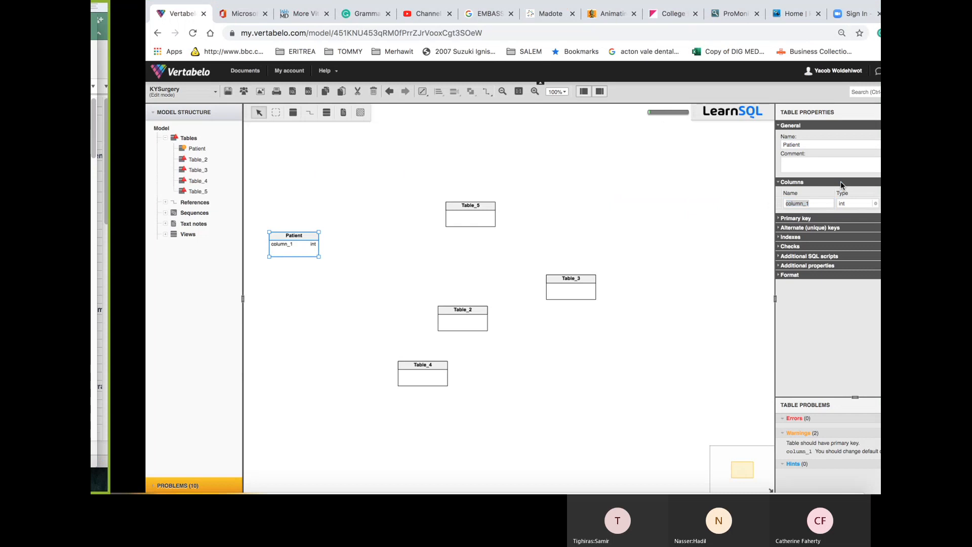
pyautogui.hotkey('ctrl', 'Left')
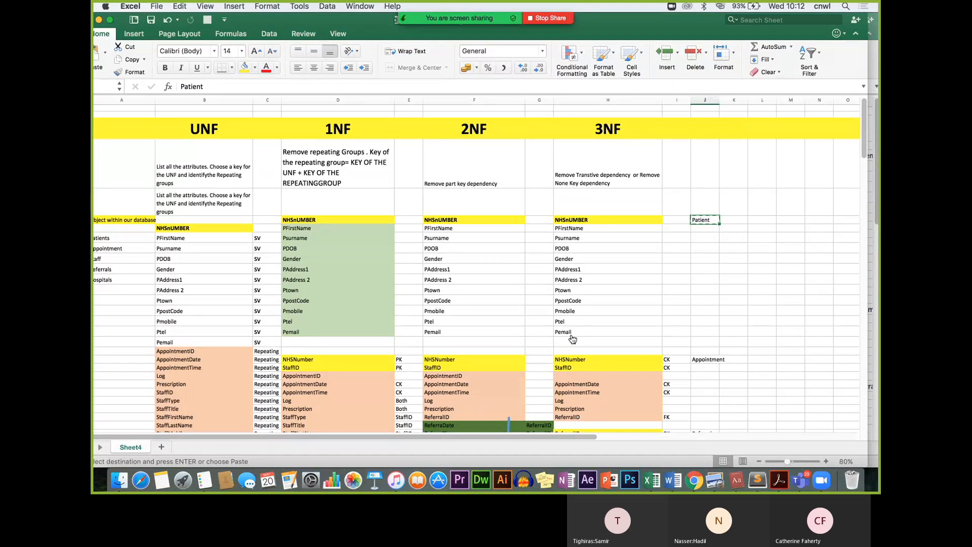
pyautogui.hotkey('ctrl', 'Right')
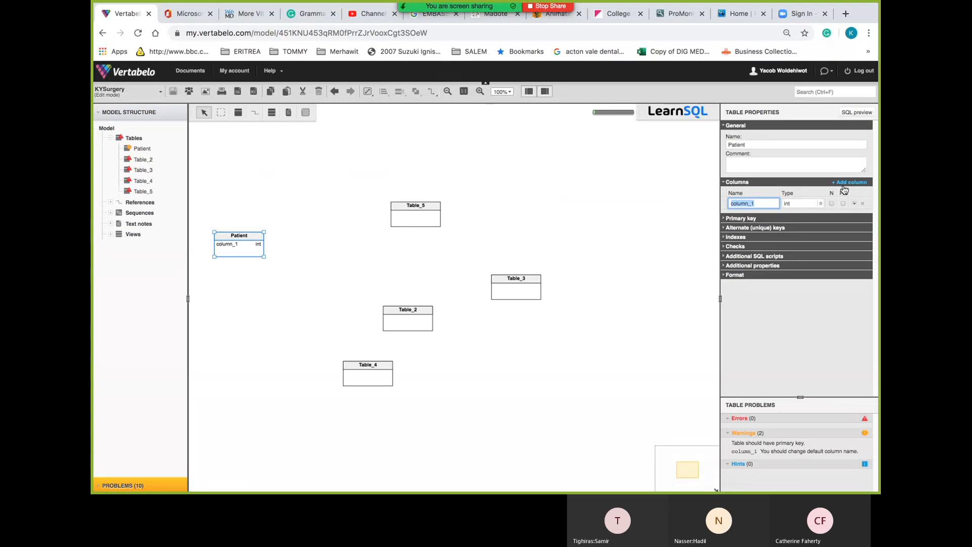
pyautogui.hotkey('ctrl', 'Left')
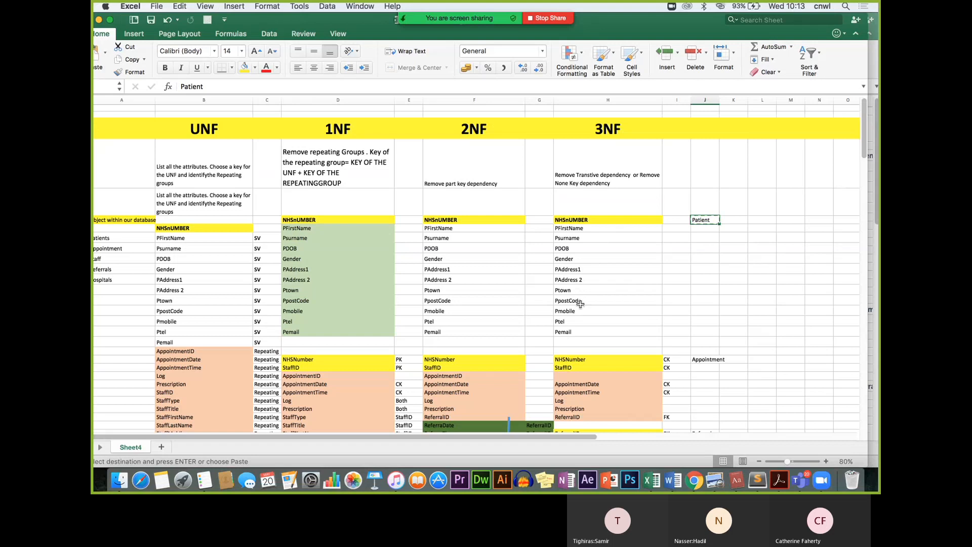
pyautogui.hotkey('ctrl', 'Right')
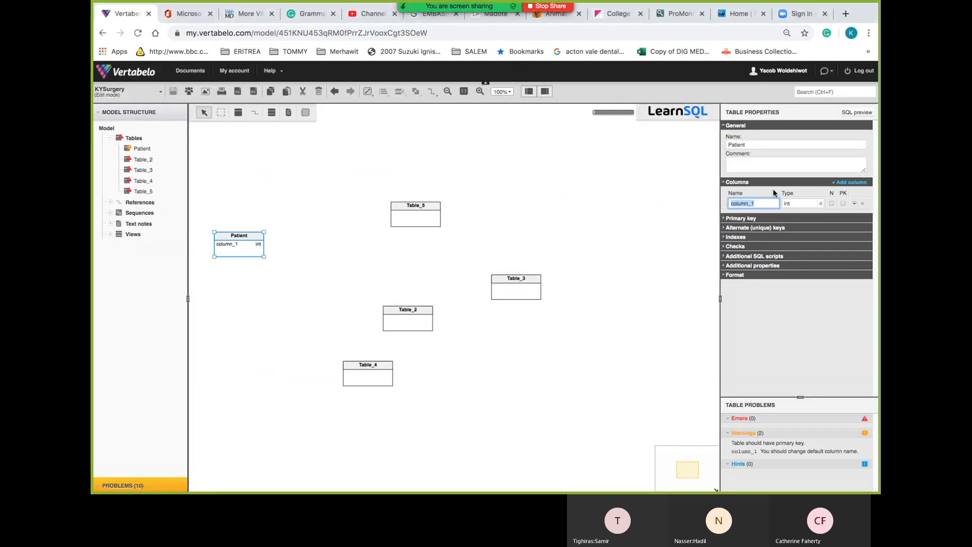
pyautogui.click(849, 183)
pyautogui.click(849, 182)
pyautogui.click(849, 182)
pyautogui.click(849, 182)
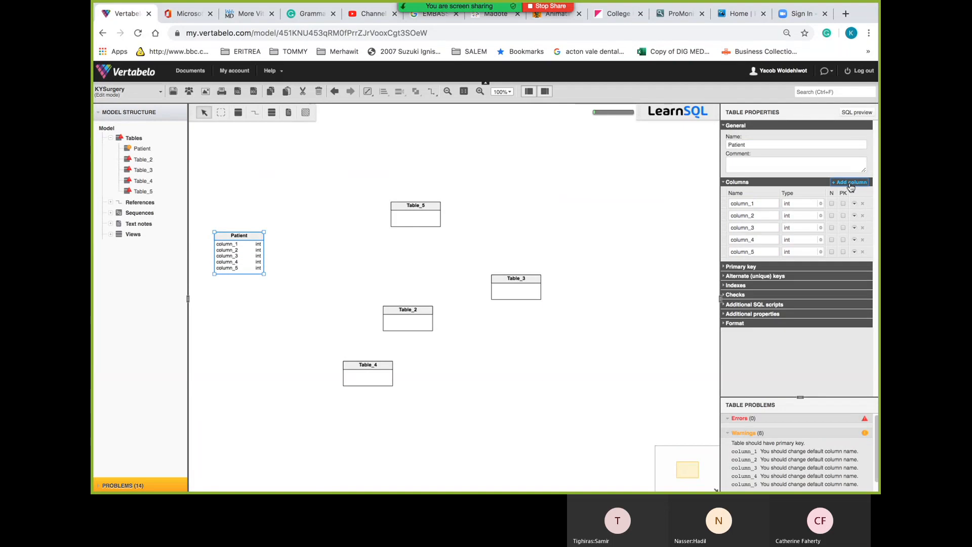
pyautogui.click(849, 182)
pyautogui.click(849, 182)
pyautogui.click(850, 182)
pyautogui.click(849, 183)
pyautogui.click(849, 182)
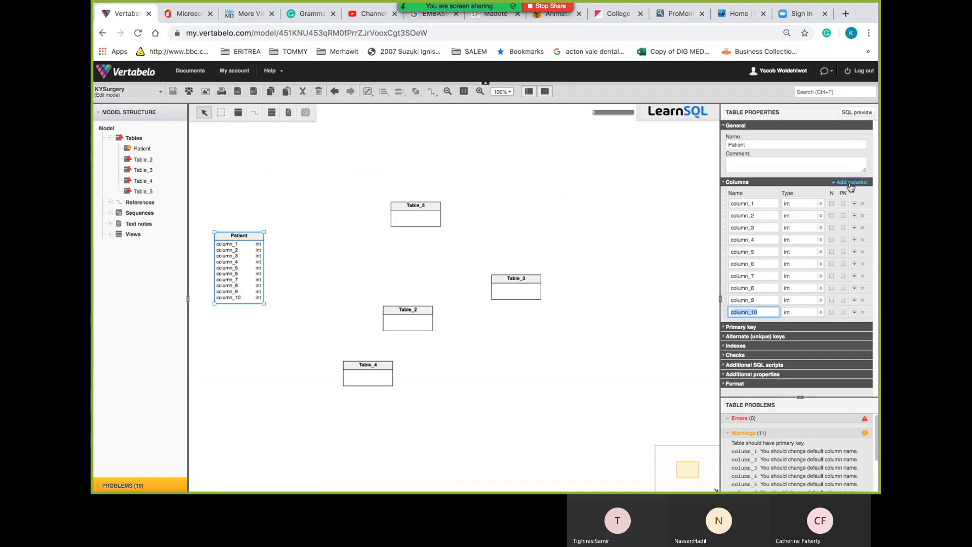
# Rename the Patient table's first column from column_1 to NHSNumber
pyautogui.click(758, 204)
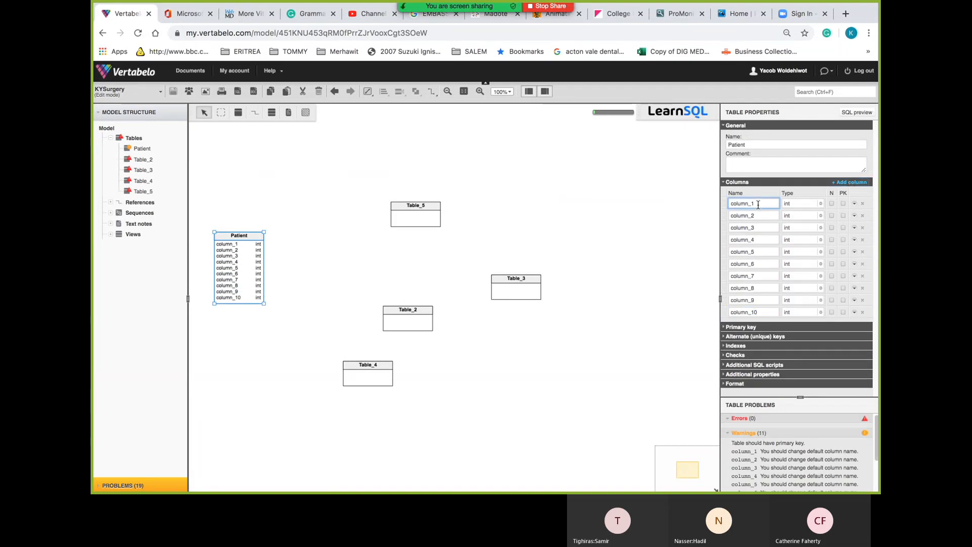
pyautogui.moveTo(758, 204); pyautogui.dragTo(696, 199)
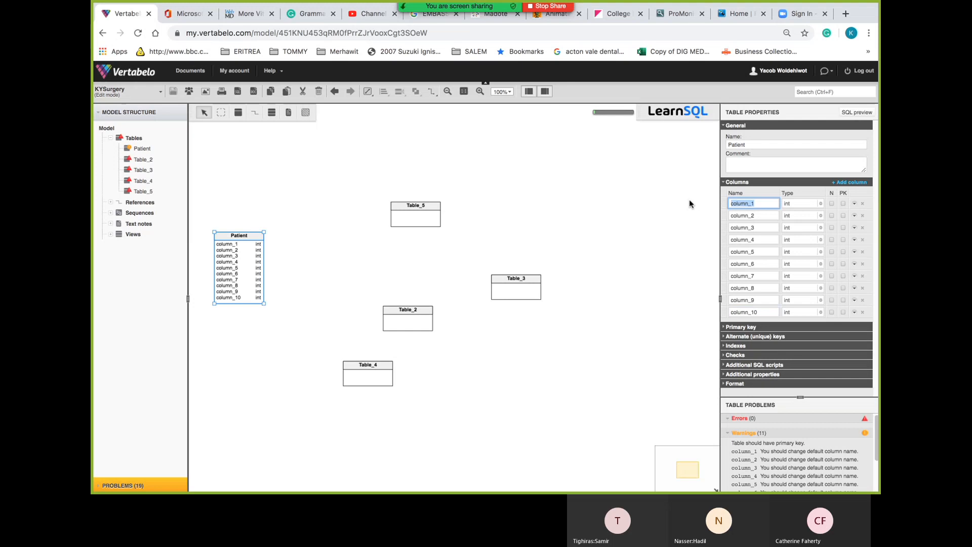
pyautogui.write('NH')
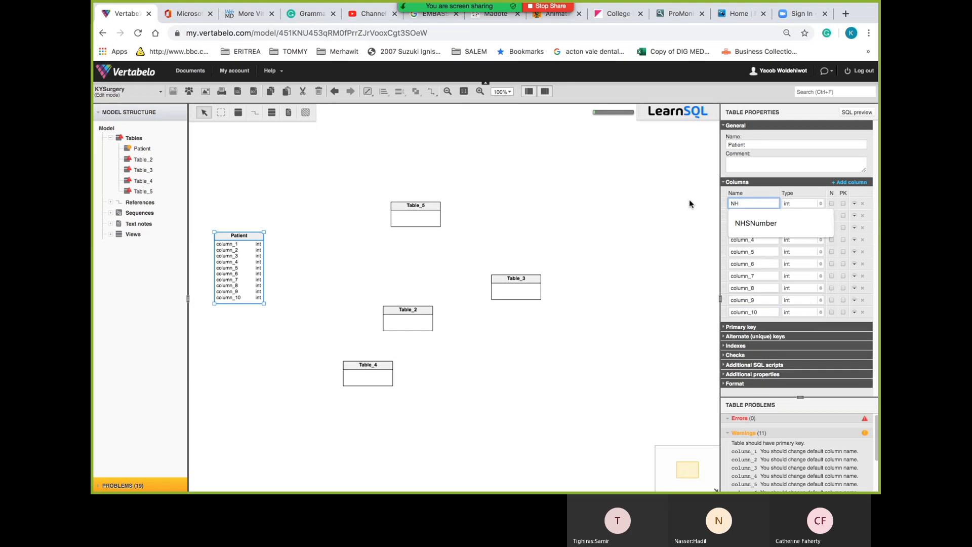
pyautogui.write('S')
pyautogui.press('Down')
pyautogui.press('Return')
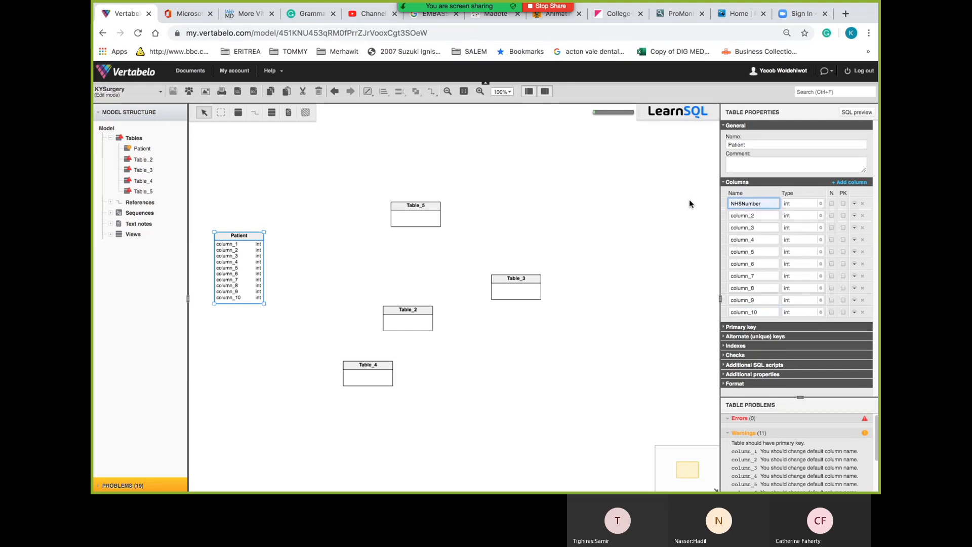
# Rename the second column from column_2 to PatientFirstName
pyautogui.click(764, 213)
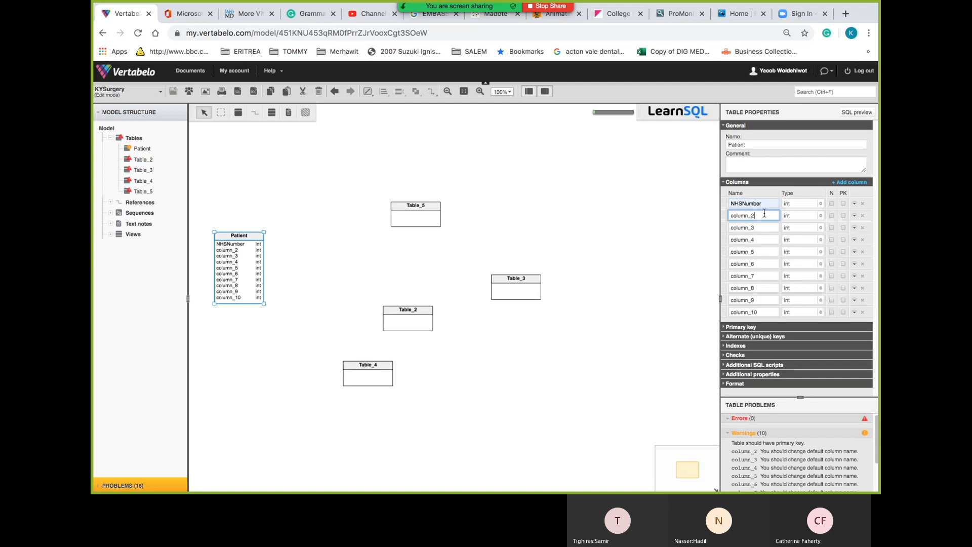
pyautogui.doubleClick(765, 213)
pyautogui.write('pAT')
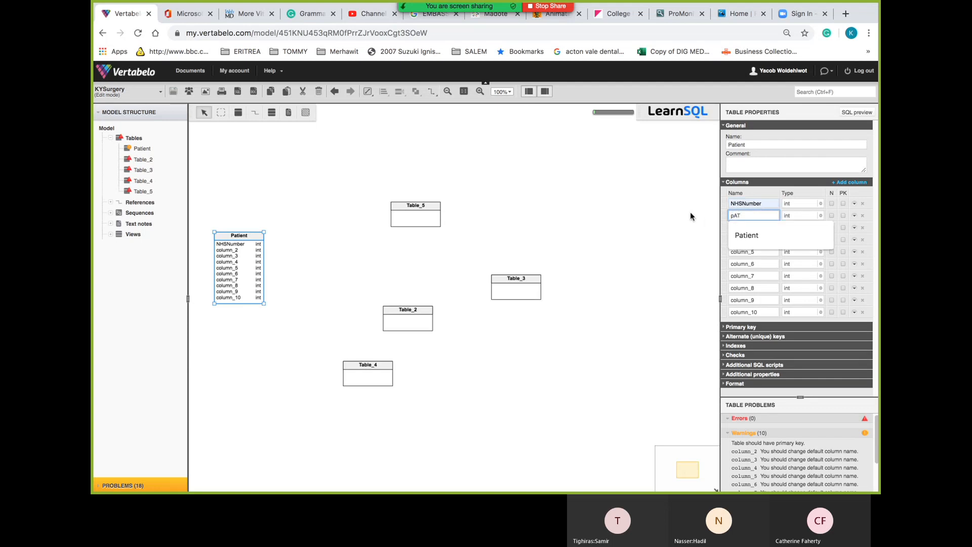
pyautogui.press('Down')
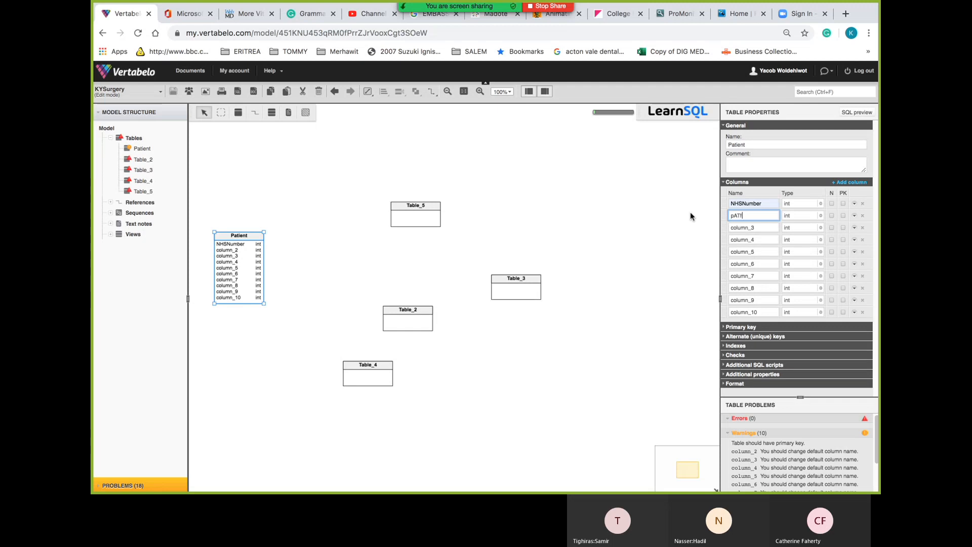
pyautogui.write('fiRST')
pyautogui.press('BackSpace')
pyautogui.press('BackSpace')
pyautogui.press('BackSpace')
pyautogui.press('BackSpace')
pyautogui.press('BackSpace')
pyautogui.press('BackSpace')
pyautogui.press('BackSpace')
pyautogui.press('BackSpace')
pyautogui.write('Patient')
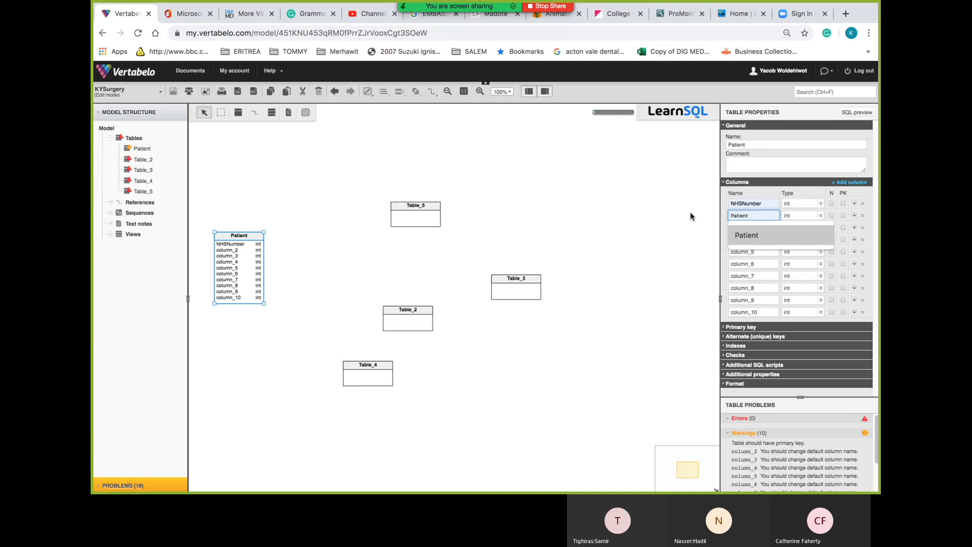
pyautogui.press('Return')
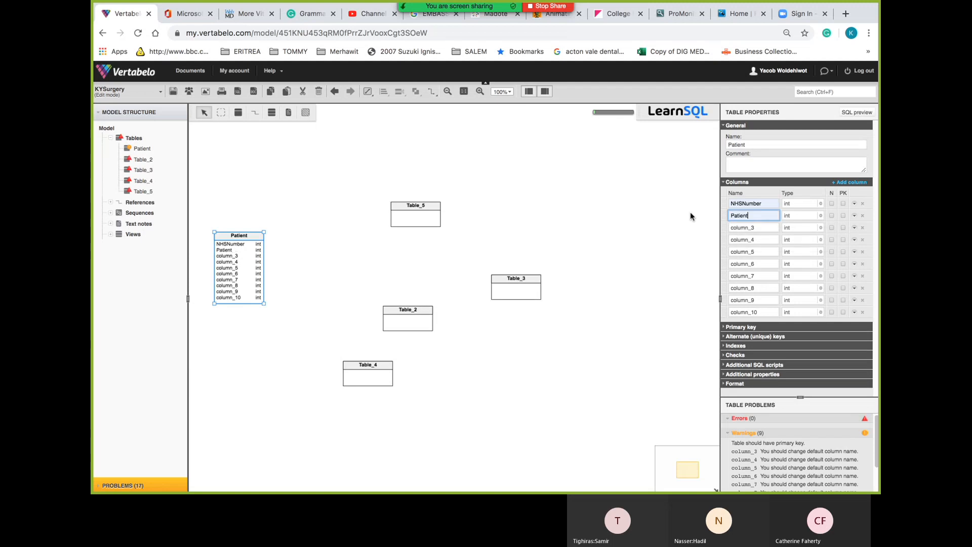
pyautogui.write('f')
pyautogui.press('BackSpace')
pyautogui.write('FirstName')
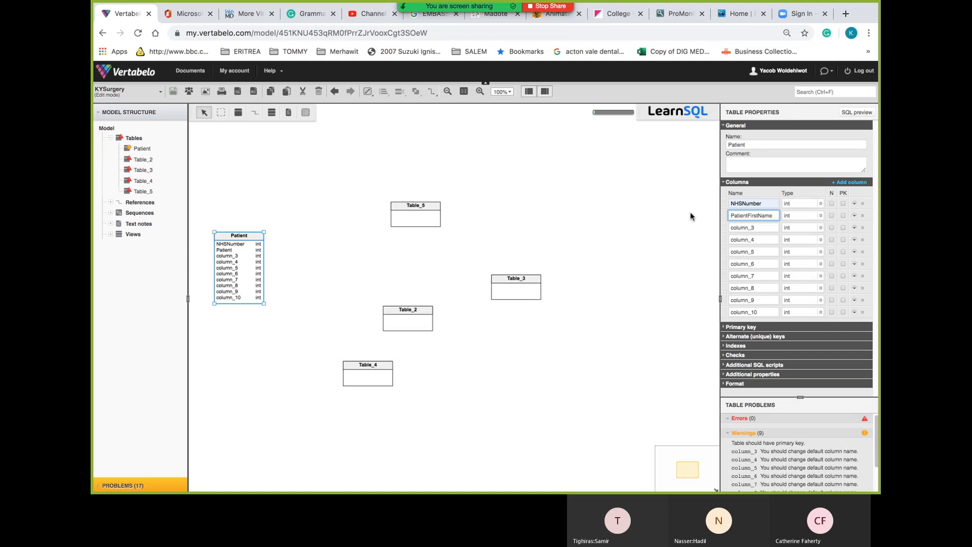
# Set the NHSNumber column's data type to char(12)
pyautogui.click(820, 208)
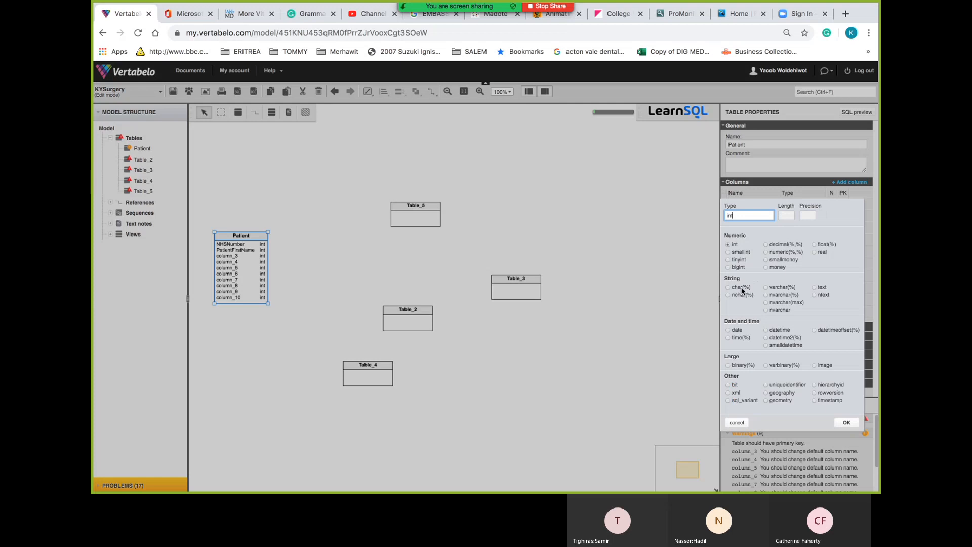
pyautogui.click(740, 294)
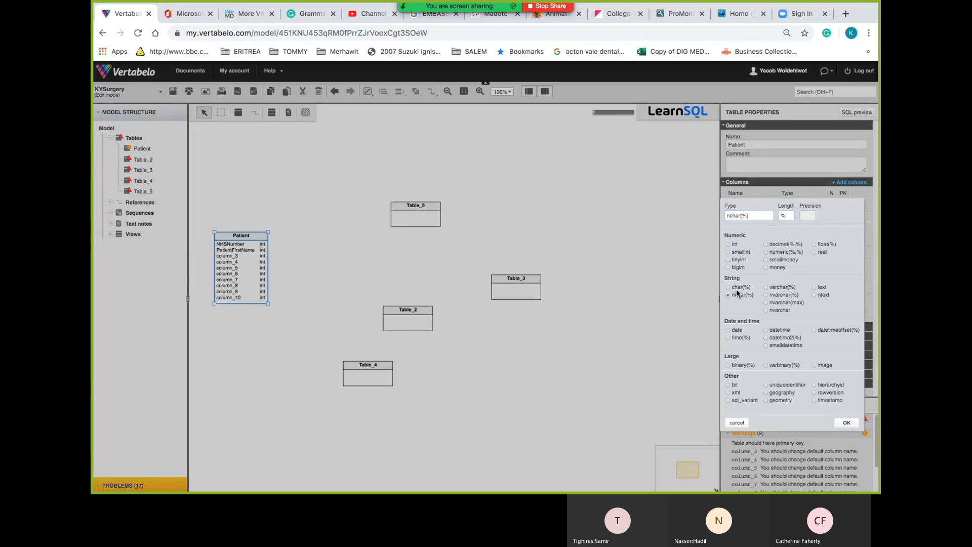
pyautogui.click(736, 288)
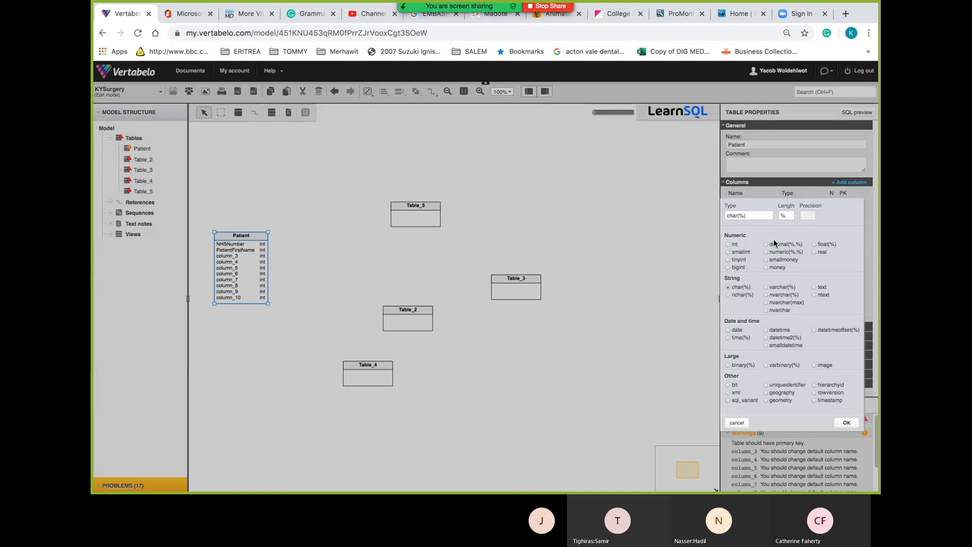
pyautogui.doubleClick(786, 217)
pyautogui.write('12')
pyautogui.click(845, 424)
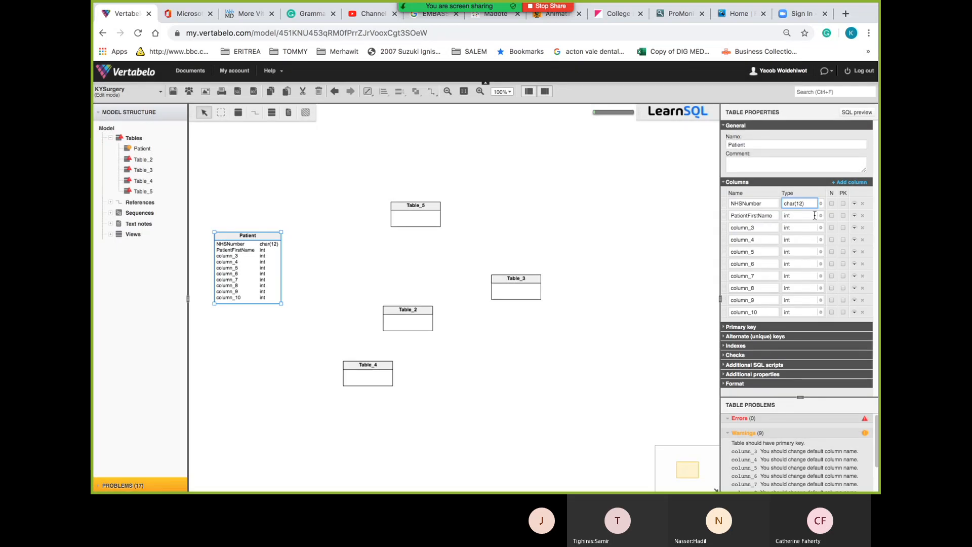
# Set the PatientFirstName column's data type to char(25)
pyautogui.click(814, 215)
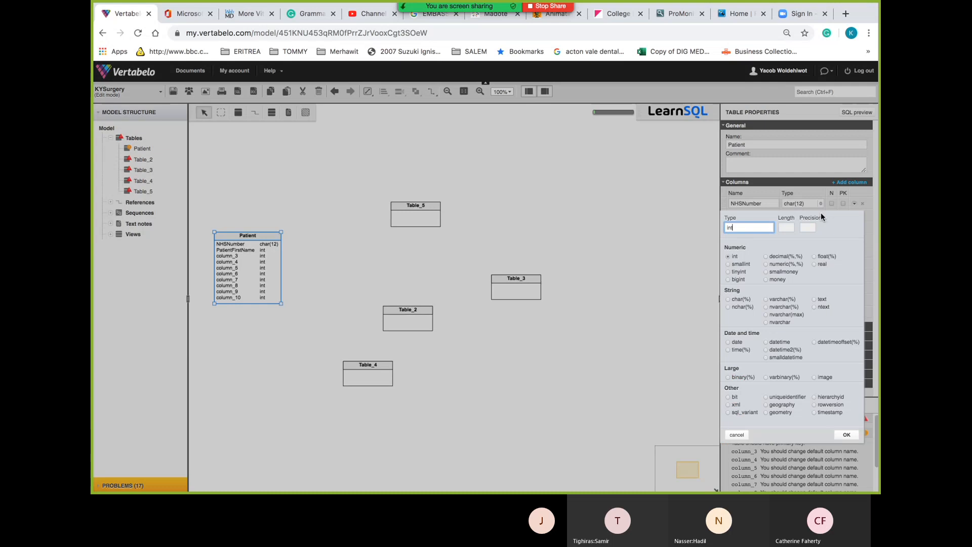
pyautogui.click(736, 299)
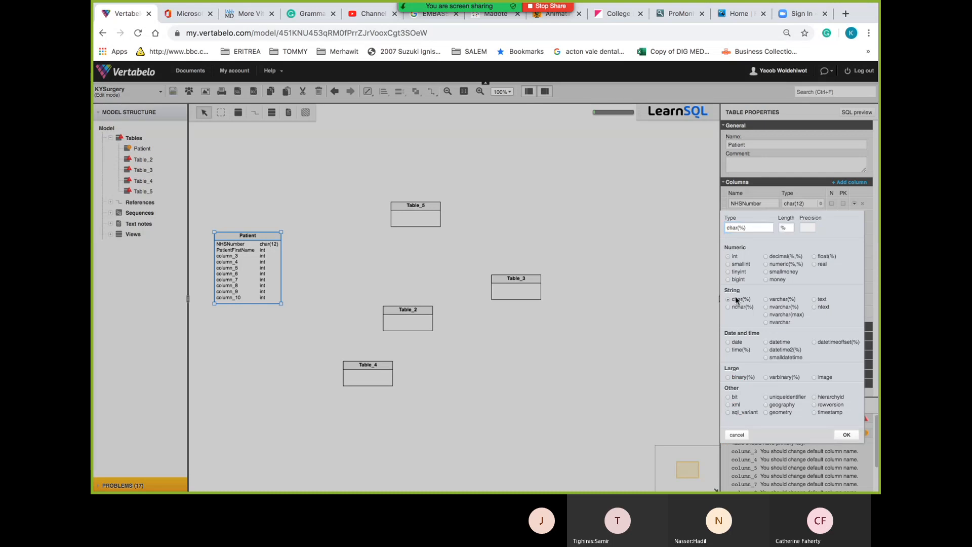
pyautogui.doubleClick(785, 227)
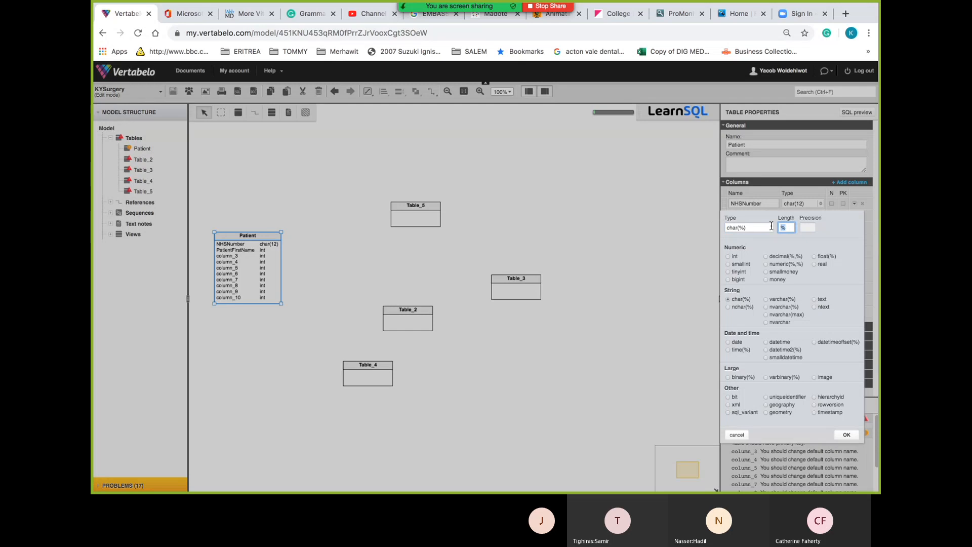
pyautogui.write('25')
pyautogui.click(850, 436)
pyautogui.click(847, 435)
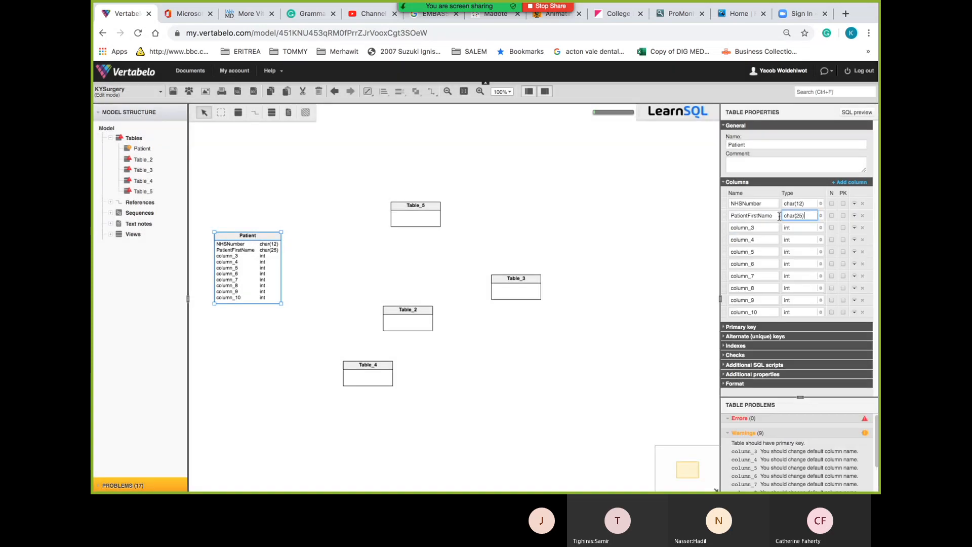
pyautogui.click(769, 226)
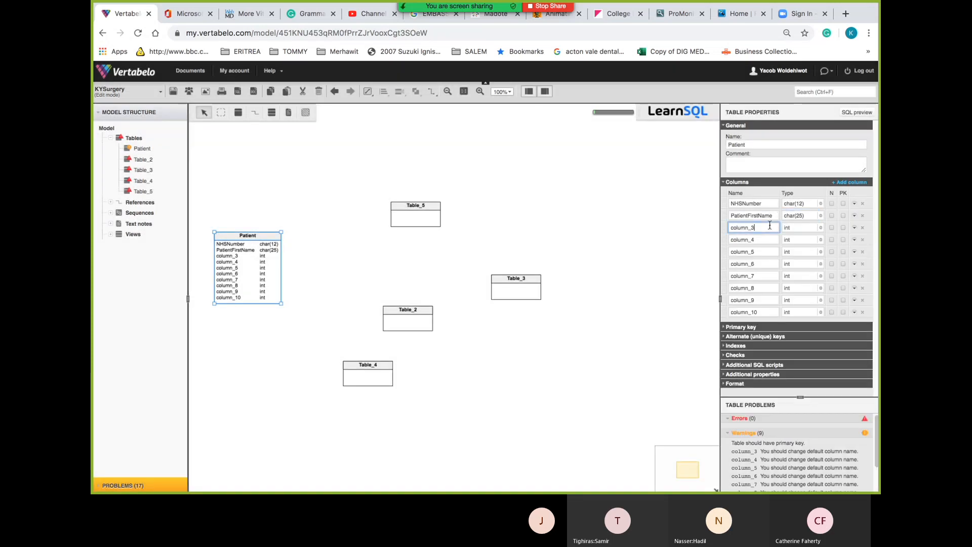
# Rename column_3 to PatientSurname by reusing the copied PatientFirstName text
pyautogui.doubleClick(769, 226)
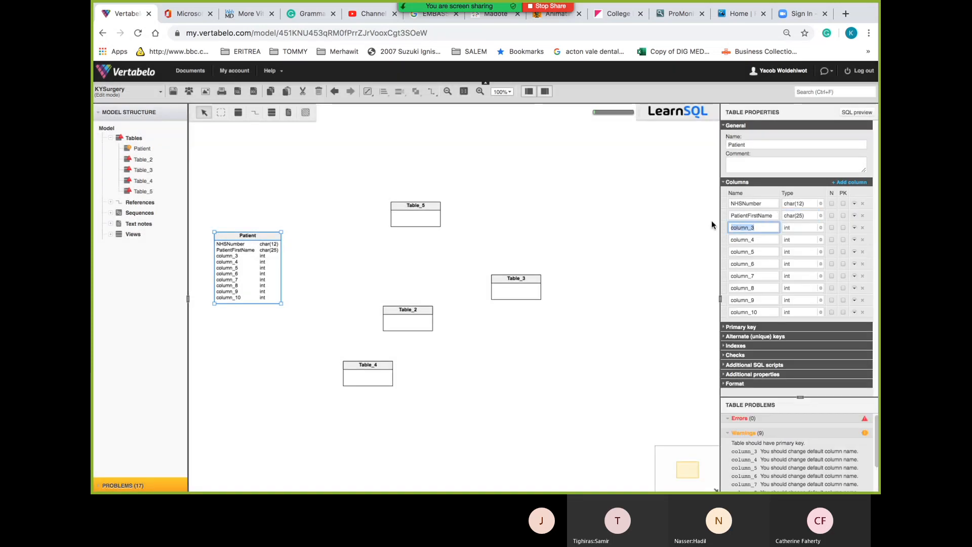
pyautogui.doubleClick(775, 215)
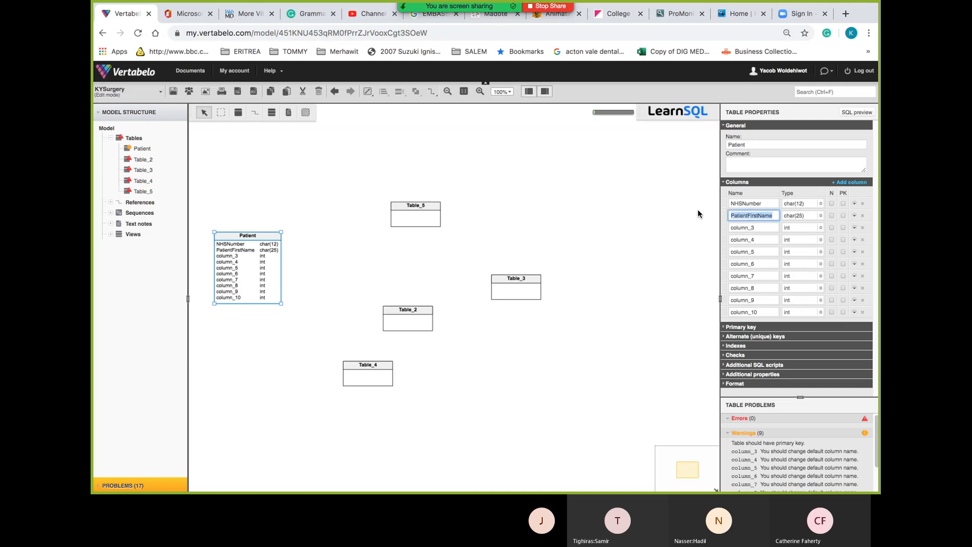
pyautogui.hotkey('ctrl', 'c')
pyautogui.doubleClick(762, 227)
pyautogui.hotkey('ctrl', 'v')
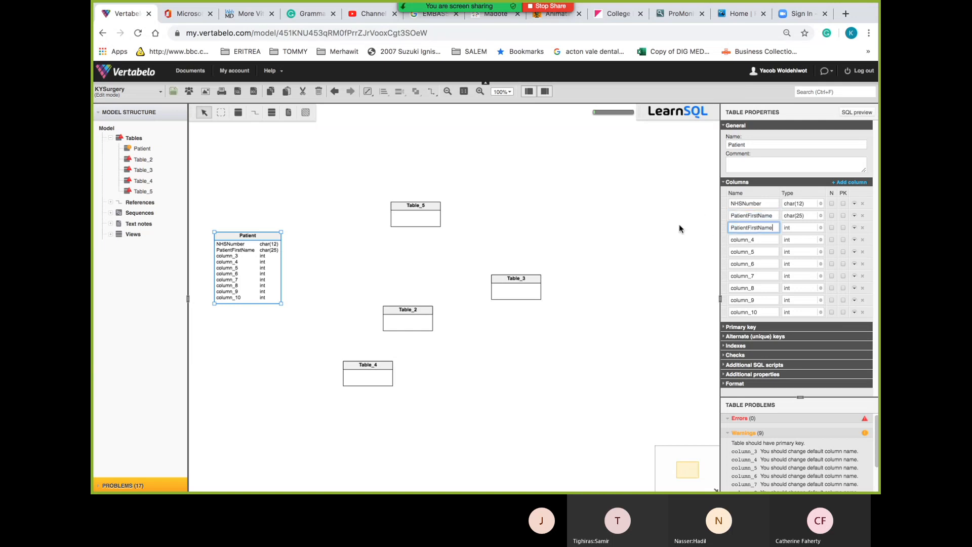
pyautogui.press('BackSpace')
pyautogui.press('BackSpace')
pyautogui.press('BackSpace')
pyautogui.press('BackSpace')
pyautogui.press('BackSpace')
pyautogui.press('BackSpace')
pyautogui.press('BackSpace')
pyautogui.press('BackSpace')
pyautogui.press('BackSpace')
pyautogui.write('Surname')
# Set PatientSurname's type to char(30), then switch to the Excel normalisation workbook
pyautogui.click(819, 228)
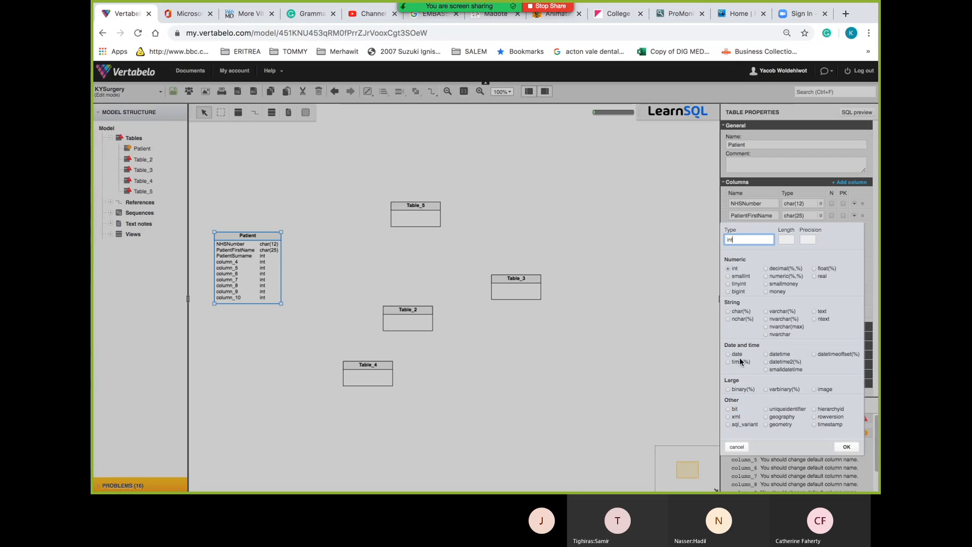
pyautogui.click(736, 309)
pyautogui.click(736, 310)
pyautogui.click(785, 240)
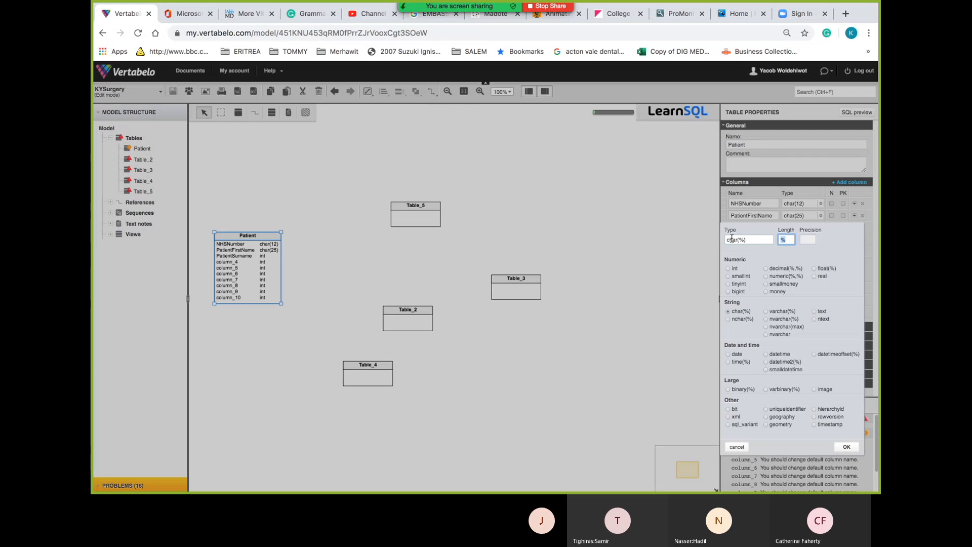
pyautogui.write('30')
pyautogui.press('Return')
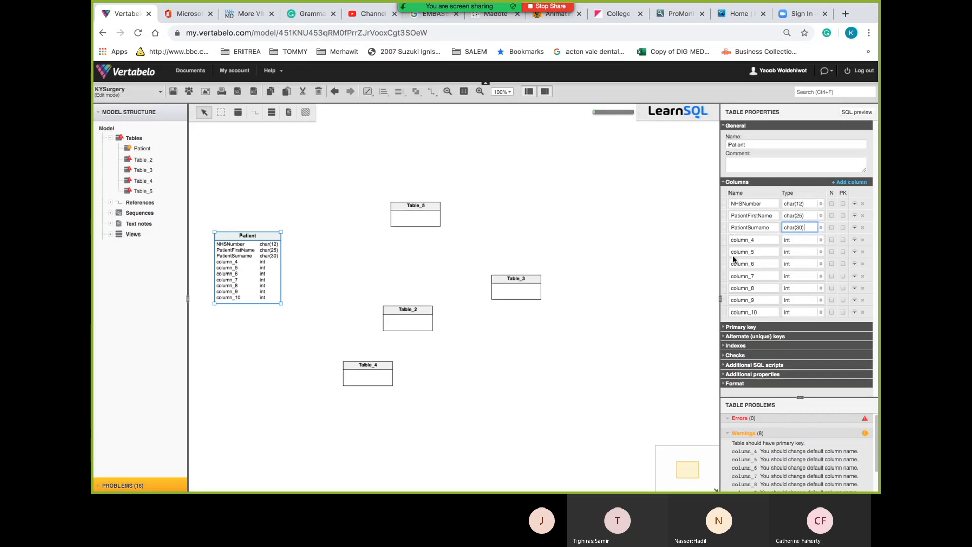
pyautogui.click(762, 240)
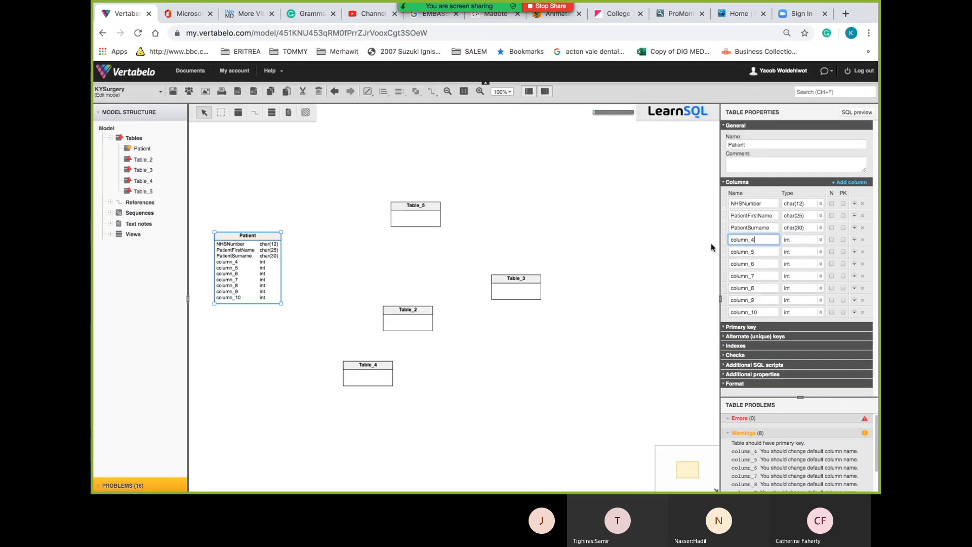
pyautogui.hotkey('ctrl', 'a')
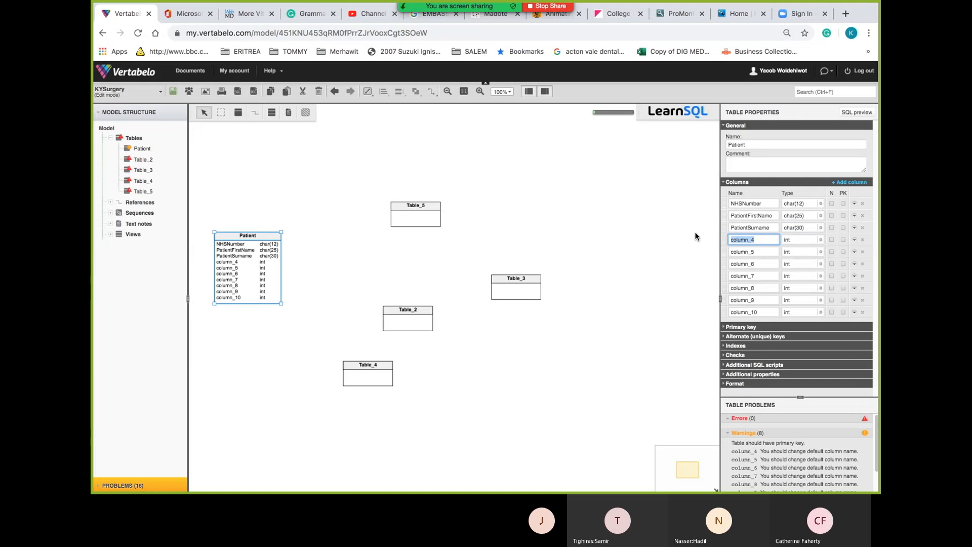
pyautogui.press('super+Tab')
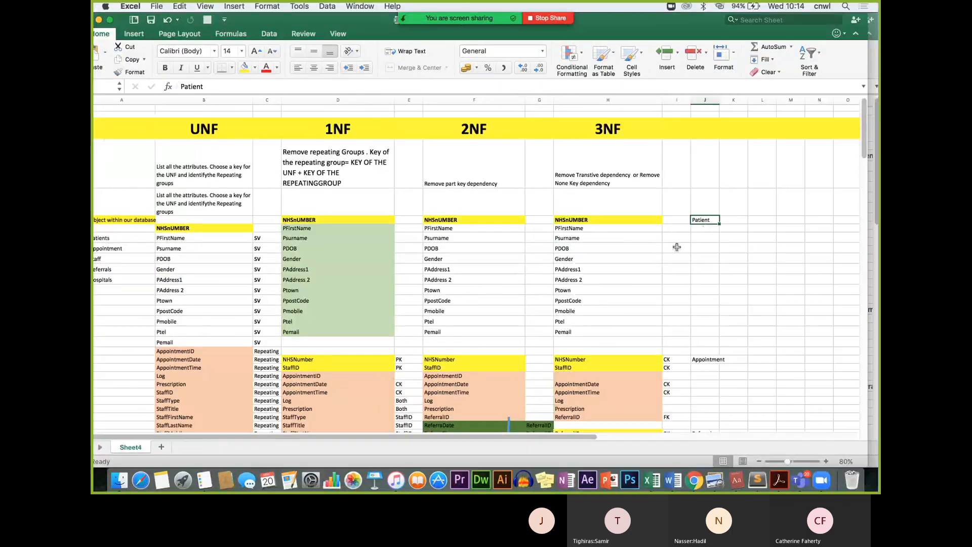
# Copy PDOB from the spreadsheet's 3NF column into the Patient table's column_4 name
pyautogui.click(605, 247)
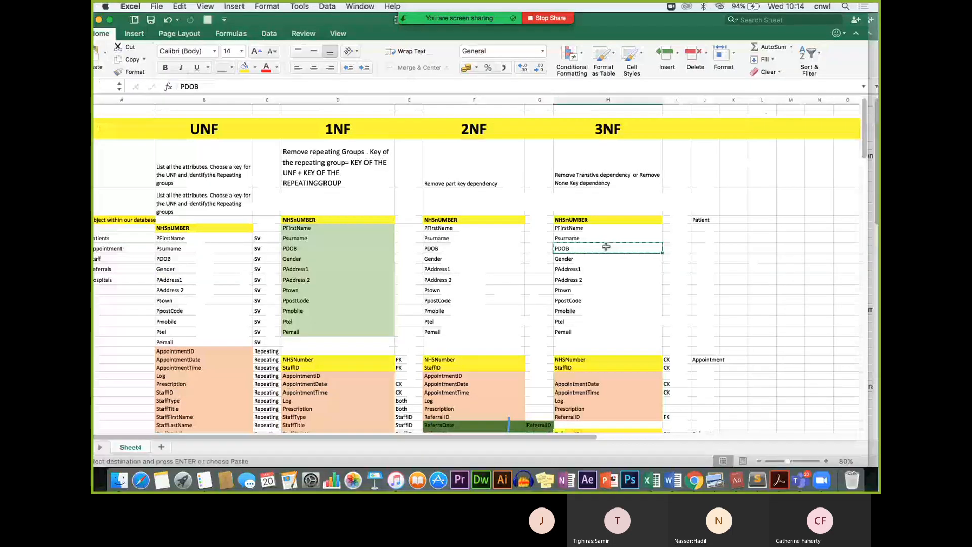
pyautogui.press('super+Tab')
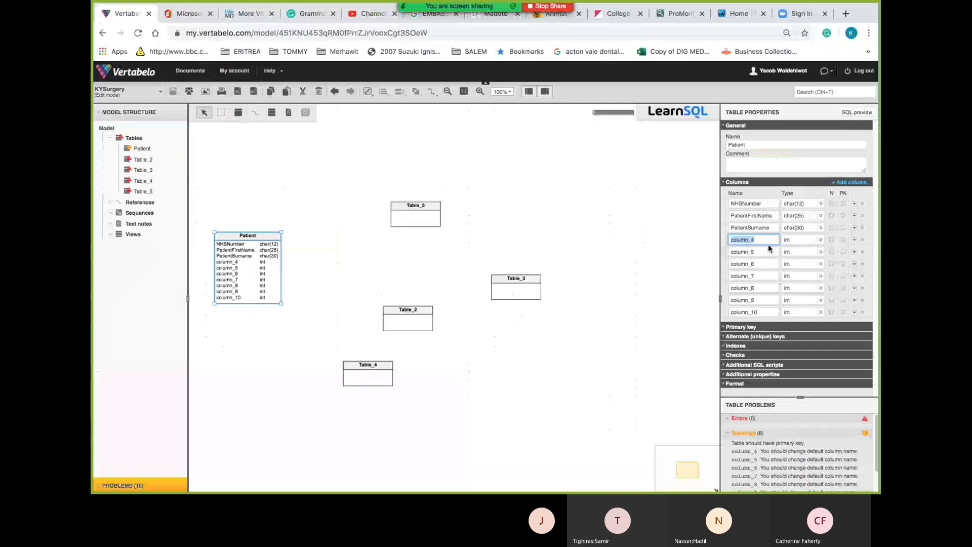
pyautogui.press('super+Tab')
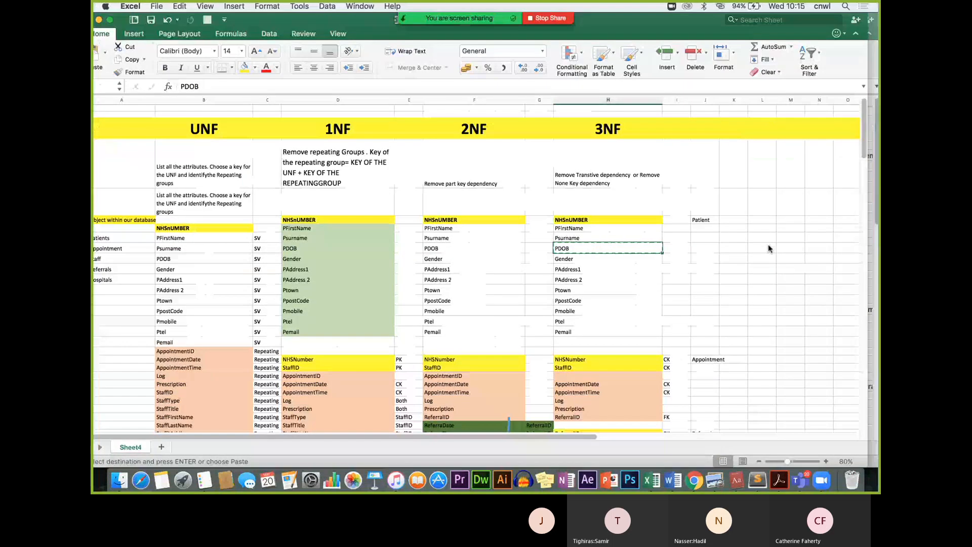
pyautogui.press('super+Tab')
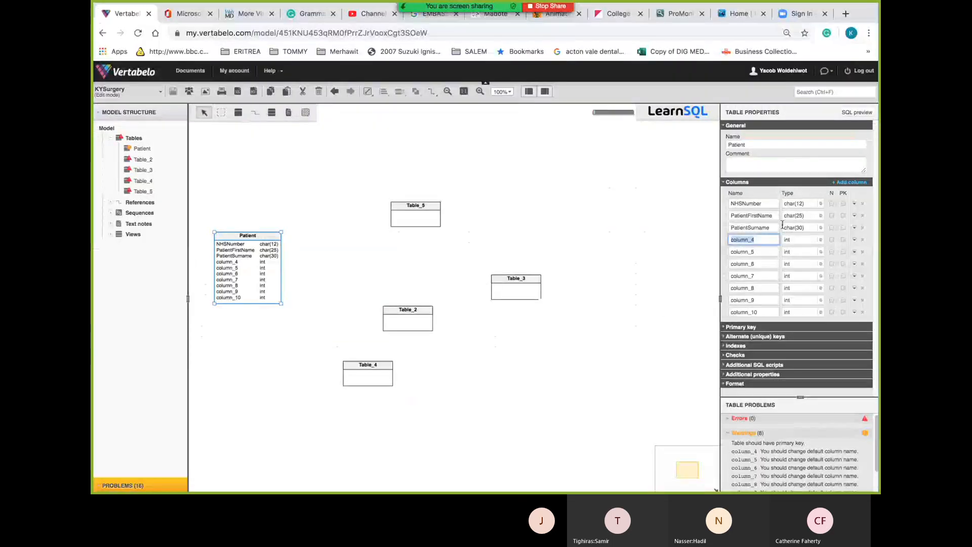
pyautogui.press('super+v')
# Change the PDOB column's type from int to date
pyautogui.click(818, 236)
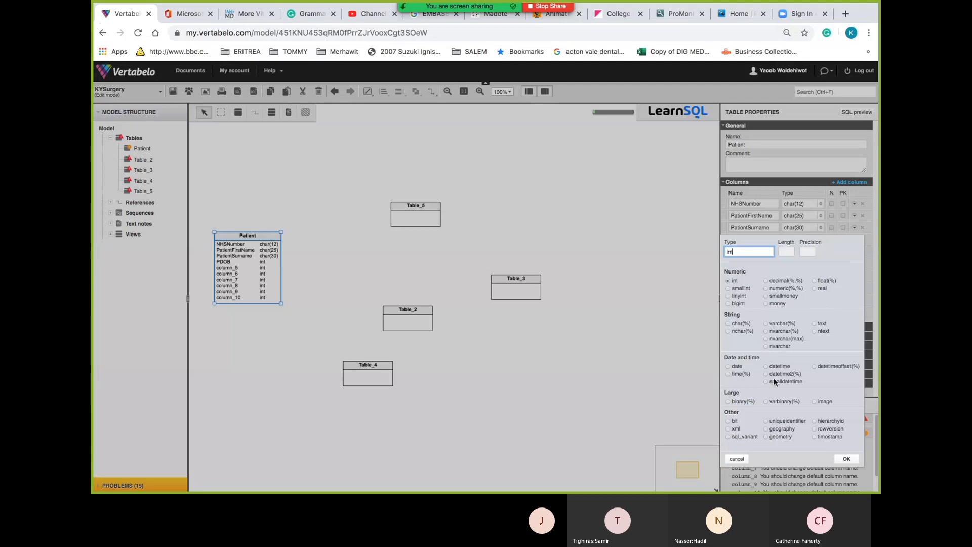
pyautogui.click(735, 367)
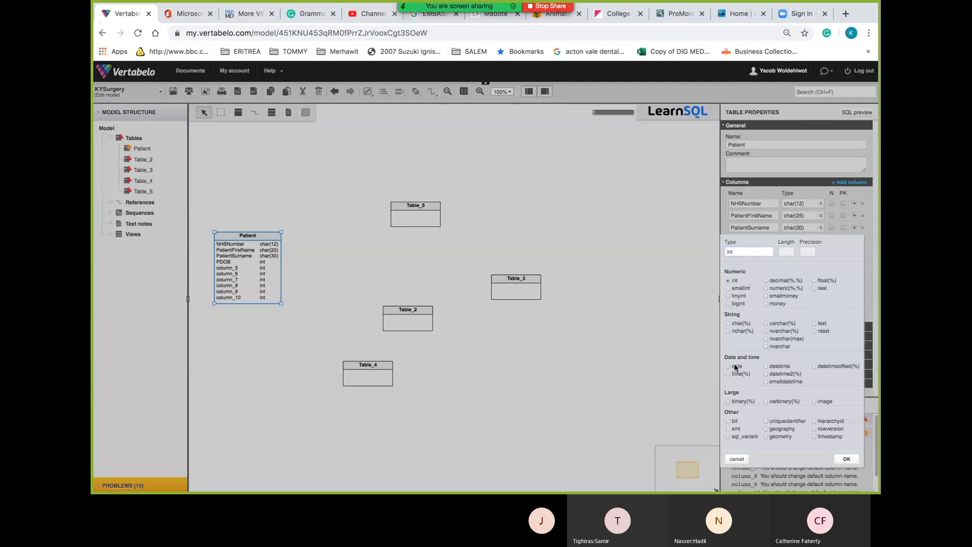
pyautogui.click(848, 459)
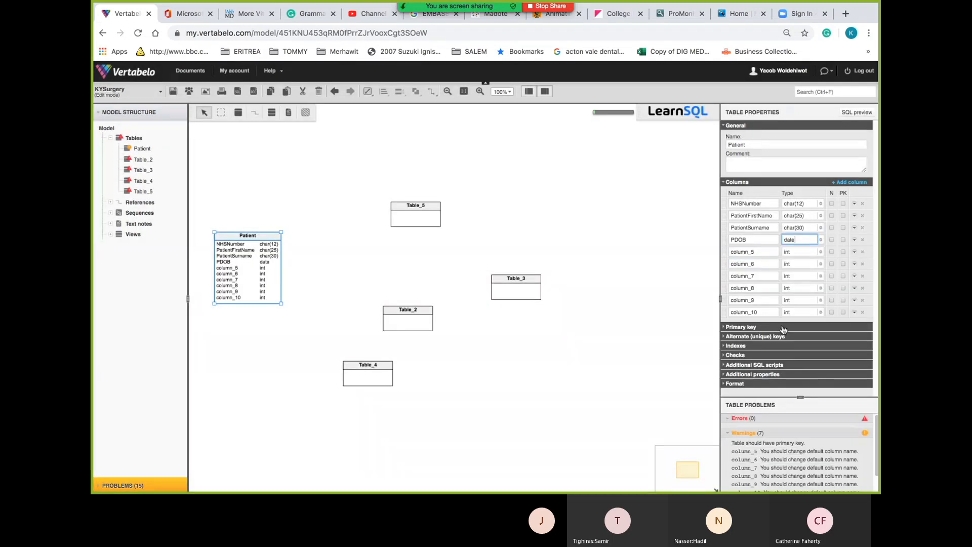
# Remove the leading P from PDOB to rename the column PatientDOB
pyautogui.click(775, 239)
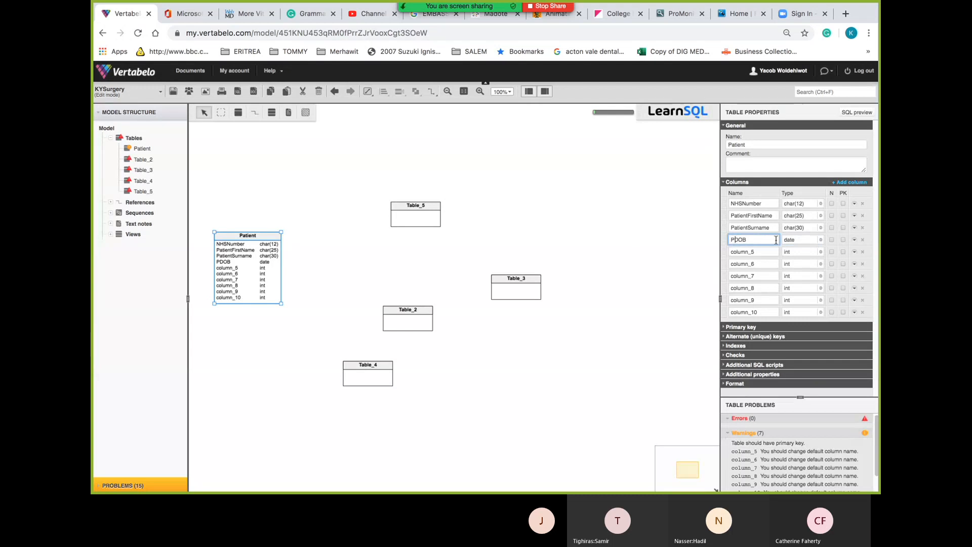
pyautogui.press('Home')
pyautogui.press('Delete')
pyautogui.write('Patient')
# Rename column_5 to PatientGender using the suggested Patient prefix plus Gender
pyautogui.click(763, 253)
pyautogui.moveTo(763, 253); pyautogui.dragTo(684, 249)
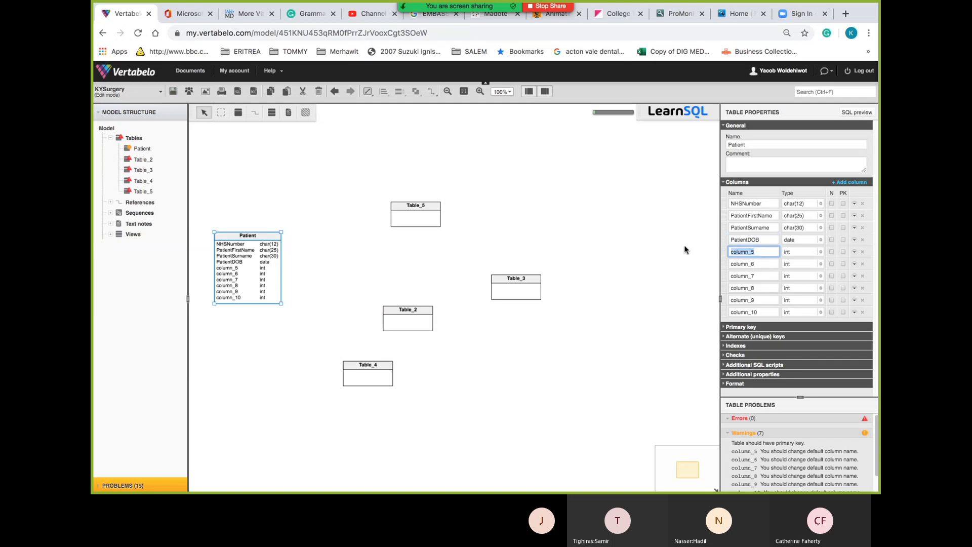
pyautogui.write('P')
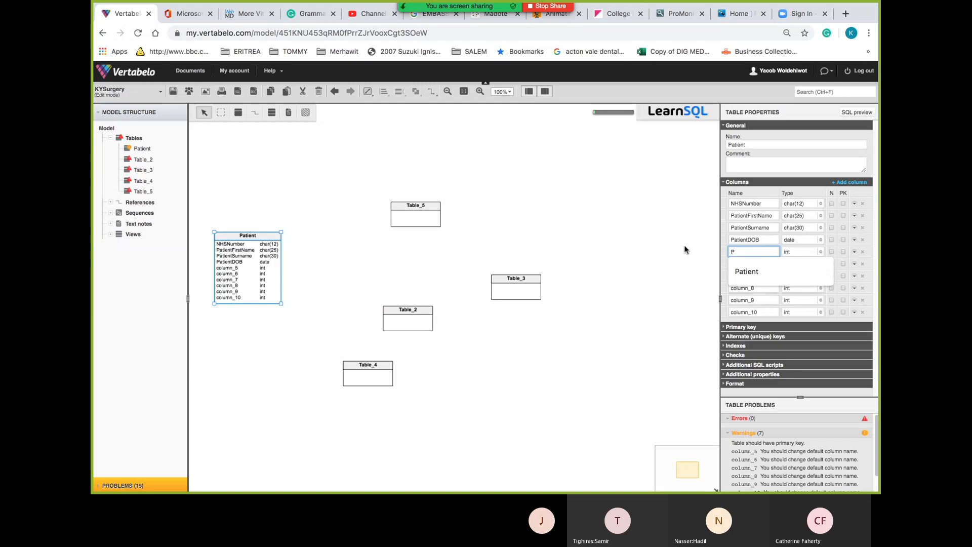
pyautogui.press('Down')
pyautogui.press('Return')
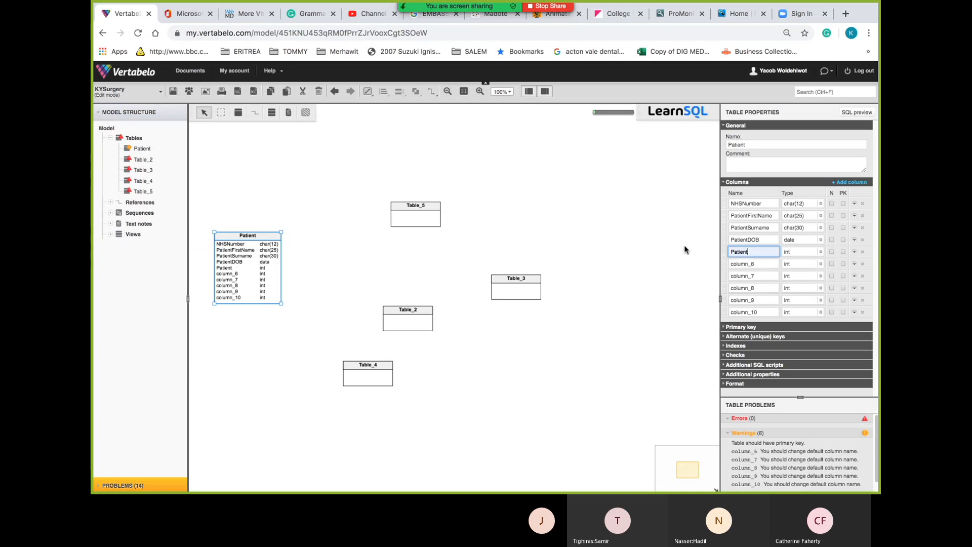
pyautogui.press('super+Tab')
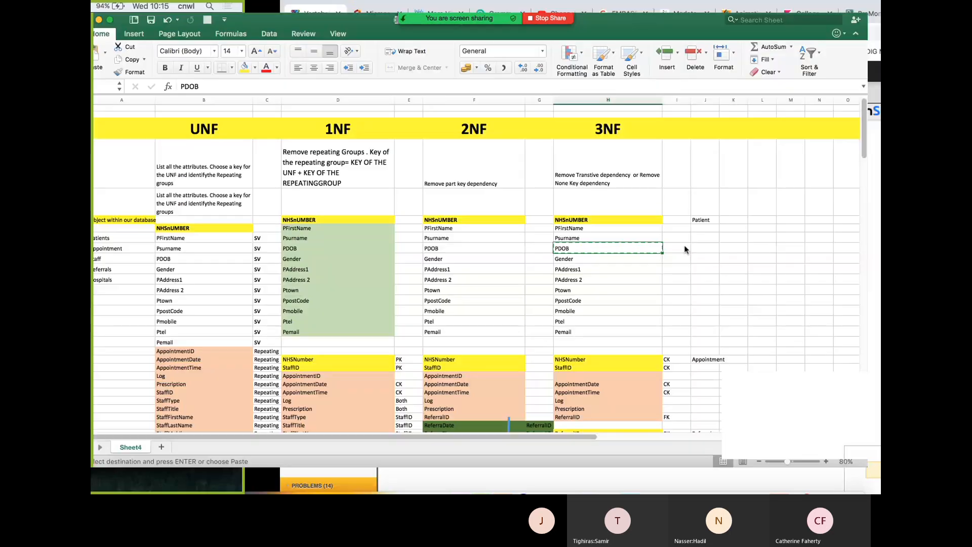
pyautogui.press('super+Tab')
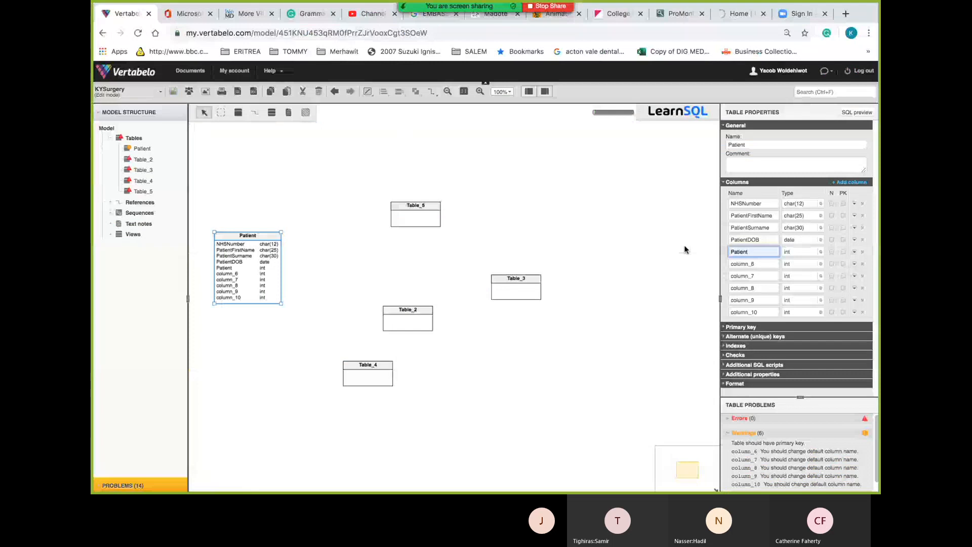
pyautogui.write('Gender')
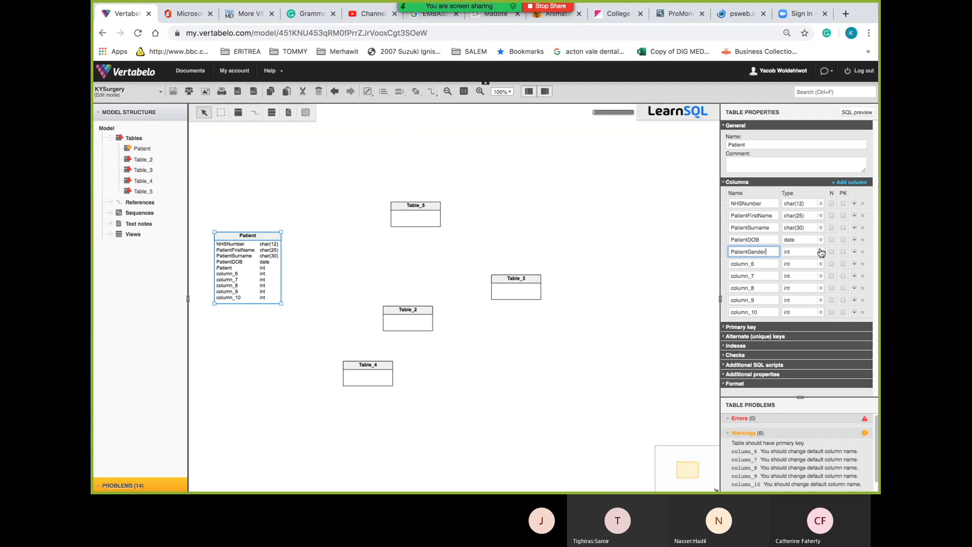
# Open three blank browser tabs, type 'Female' in the address bar, and return to the Vertabelo tab
pyautogui.click(844, 15)
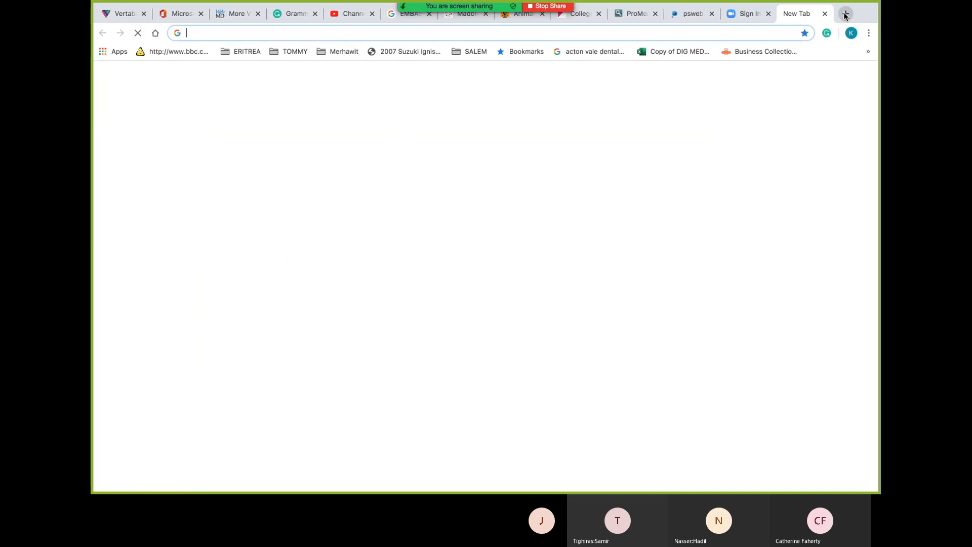
pyautogui.click(844, 14)
pyautogui.click(844, 14)
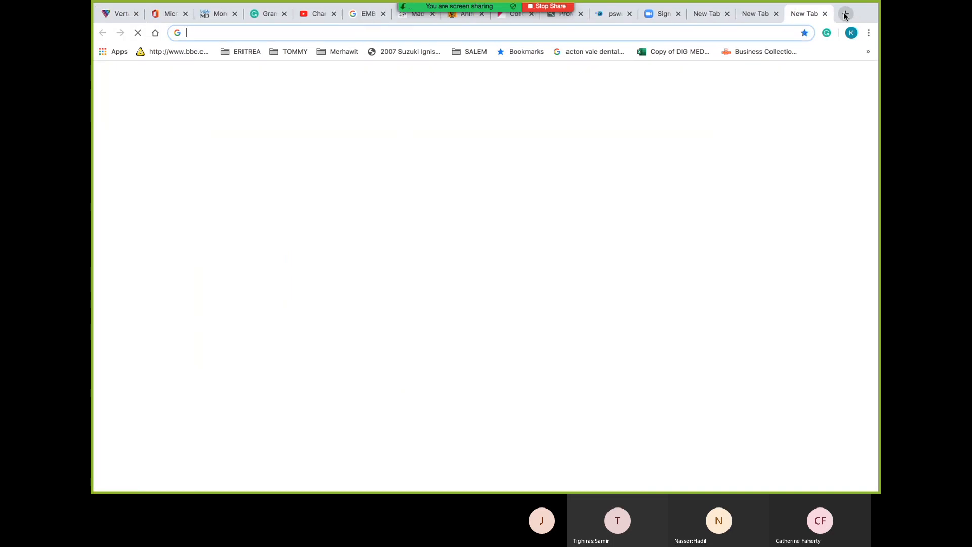
pyautogui.click(459, 34)
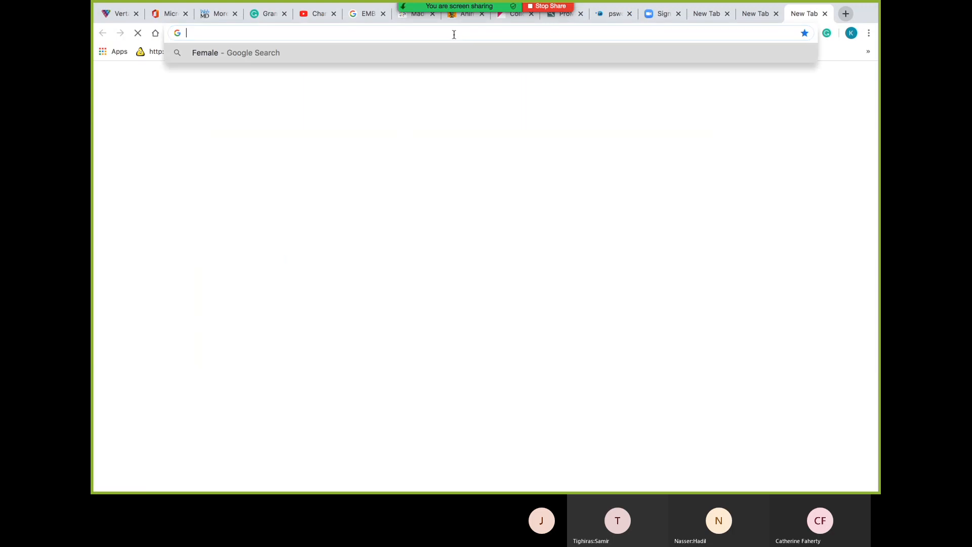
pyautogui.write('Female')
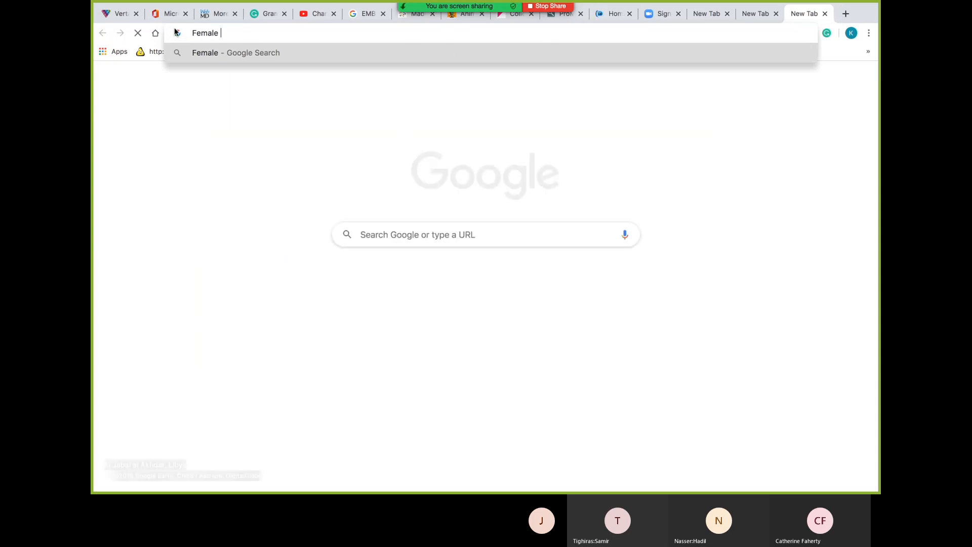
pyautogui.click(122, 18)
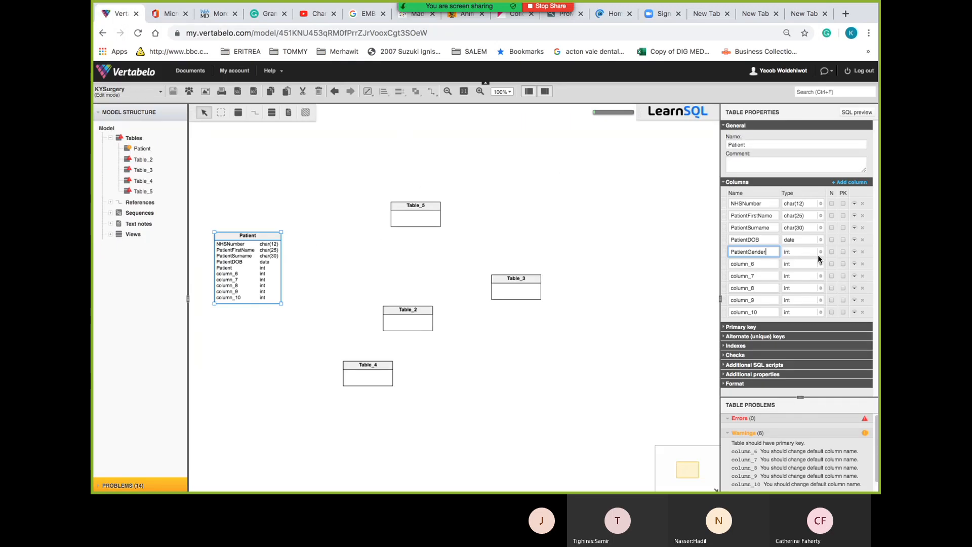
pyautogui.click(820, 251)
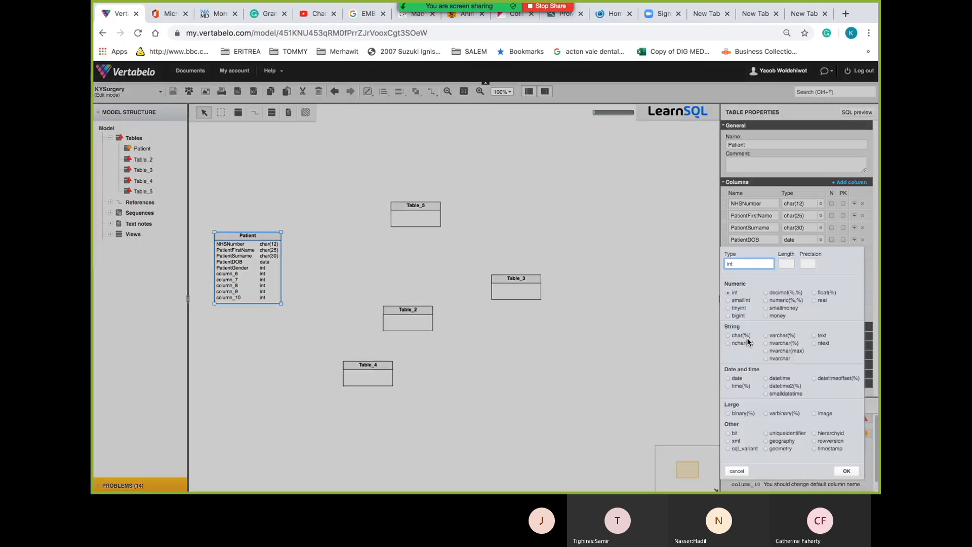
# Change PatientGender from int to char with length 5
pyautogui.click(741, 336)
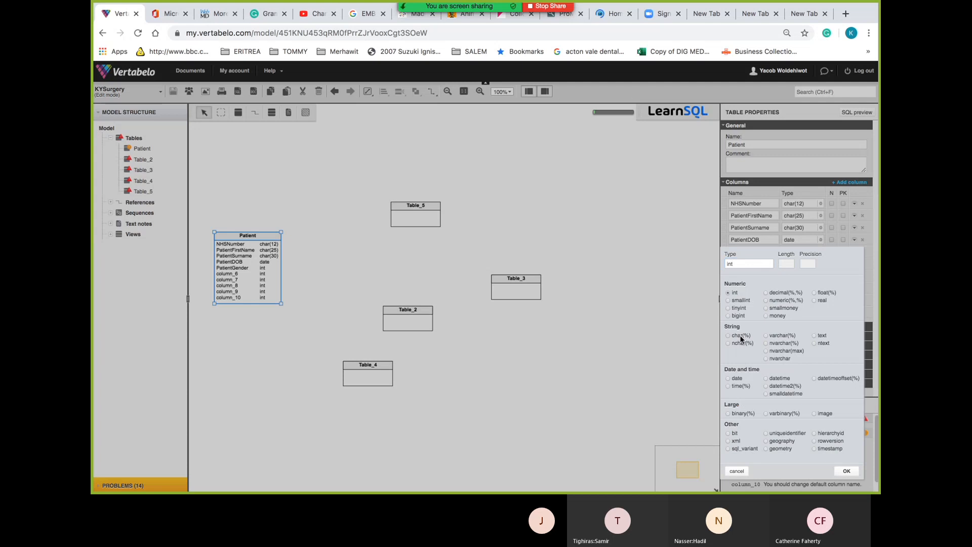
pyautogui.click(789, 264)
pyautogui.write('5')
pyautogui.click(850, 471)
pyautogui.click(857, 470)
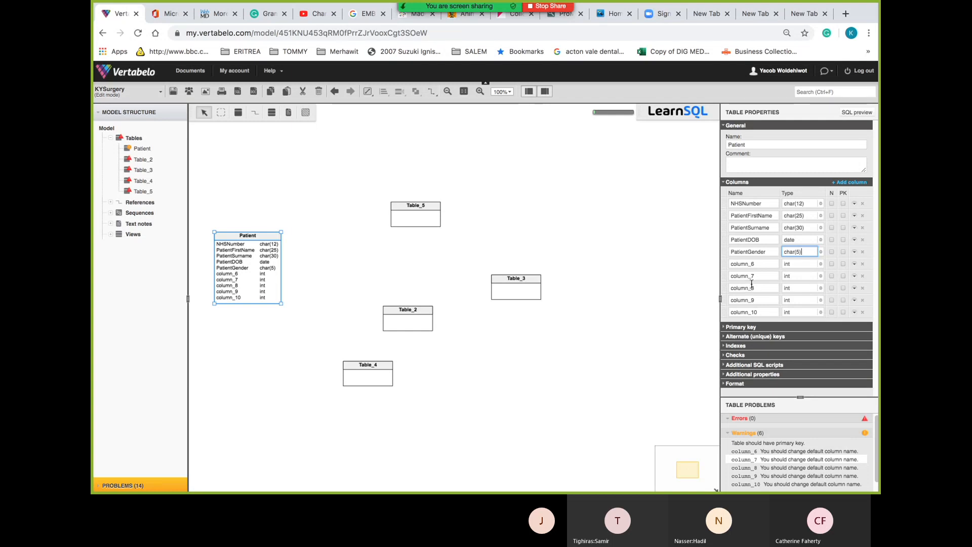
pyautogui.press('Tab')
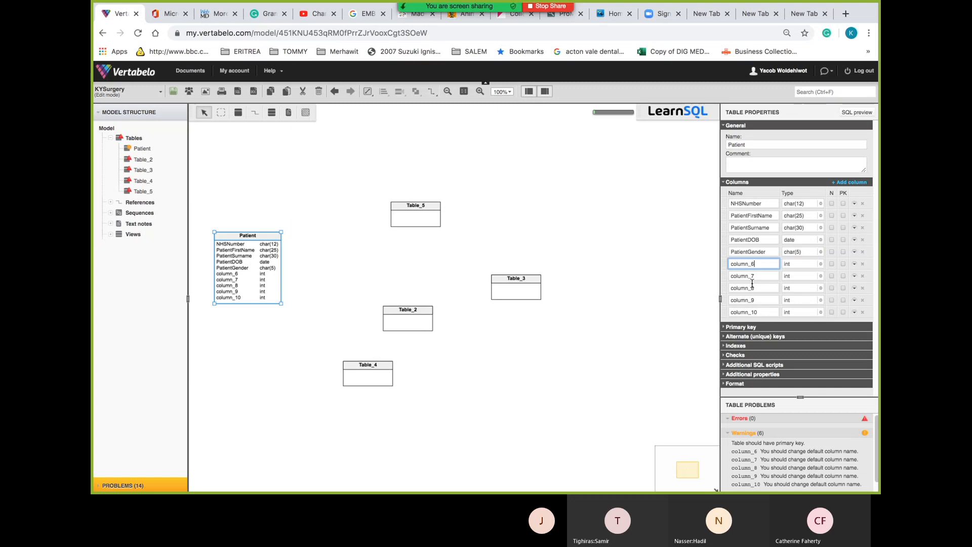
pyautogui.press('super+minus')
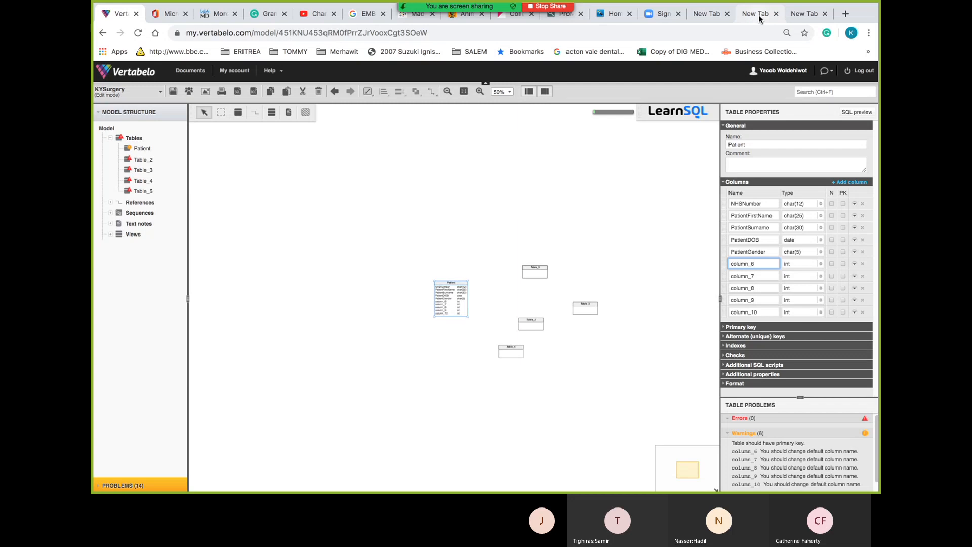
pyautogui.press('super+equal')
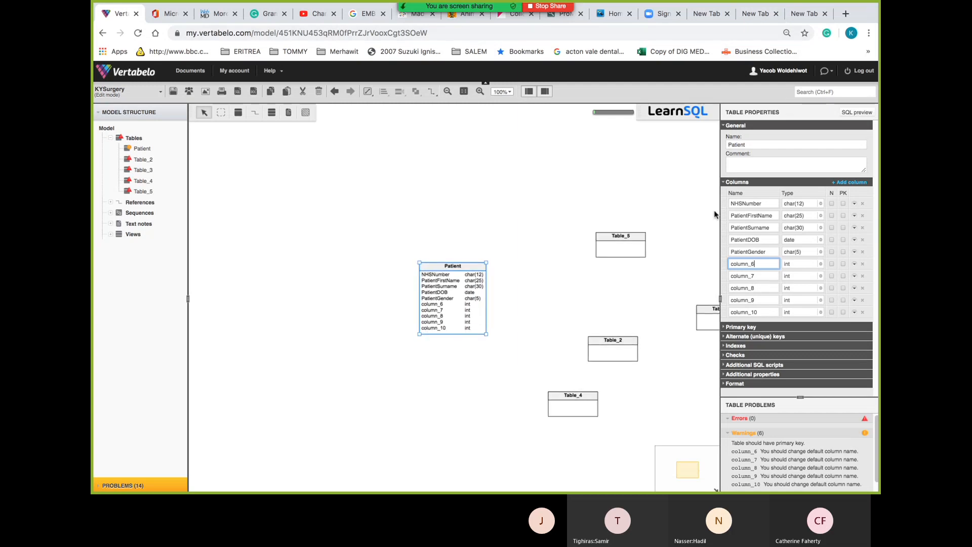
pyautogui.press('Escape')
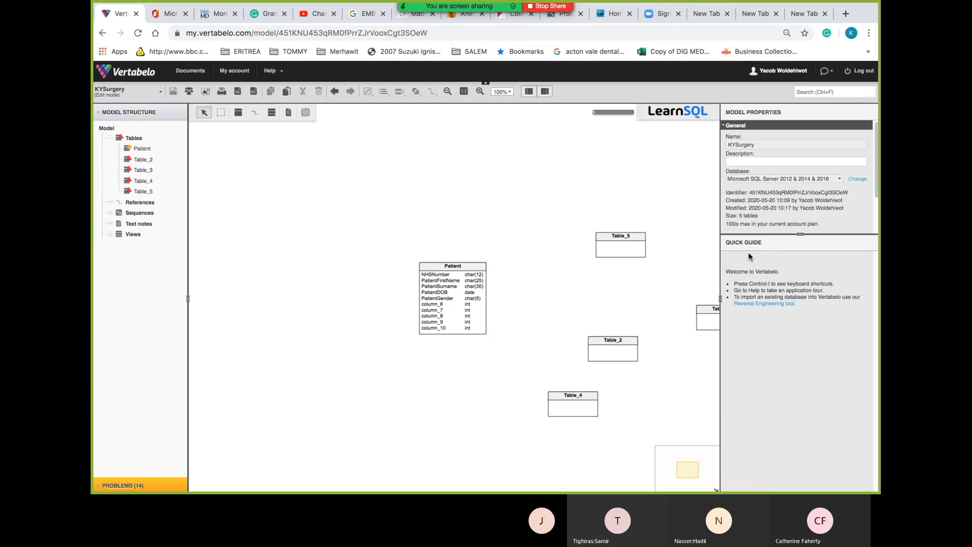
pyautogui.click(454, 270)
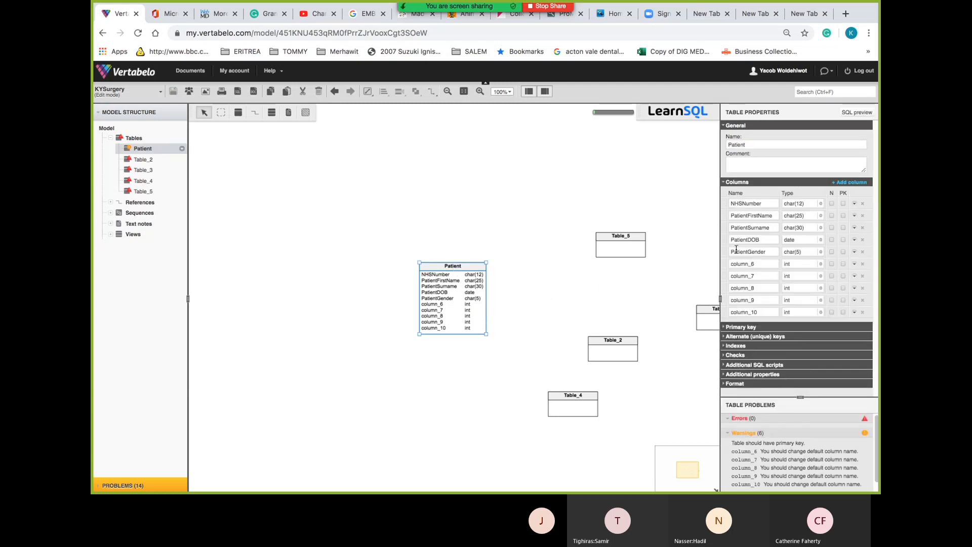
pyautogui.click(763, 262)
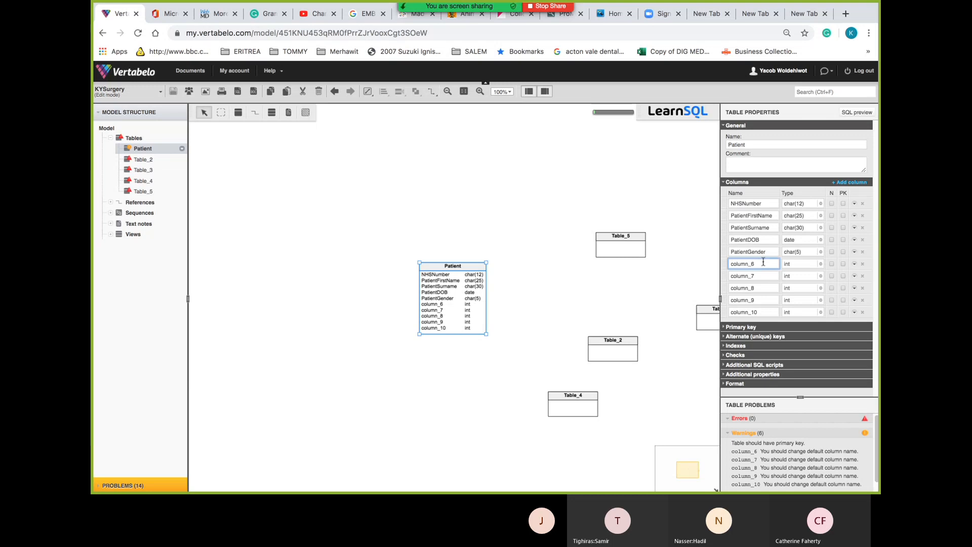
# After checking the Excel sheet, rename column_6 to PatientAddress1 and column_7 to PatientAddress2
pyautogui.hotkey('ctrl', 'Left')
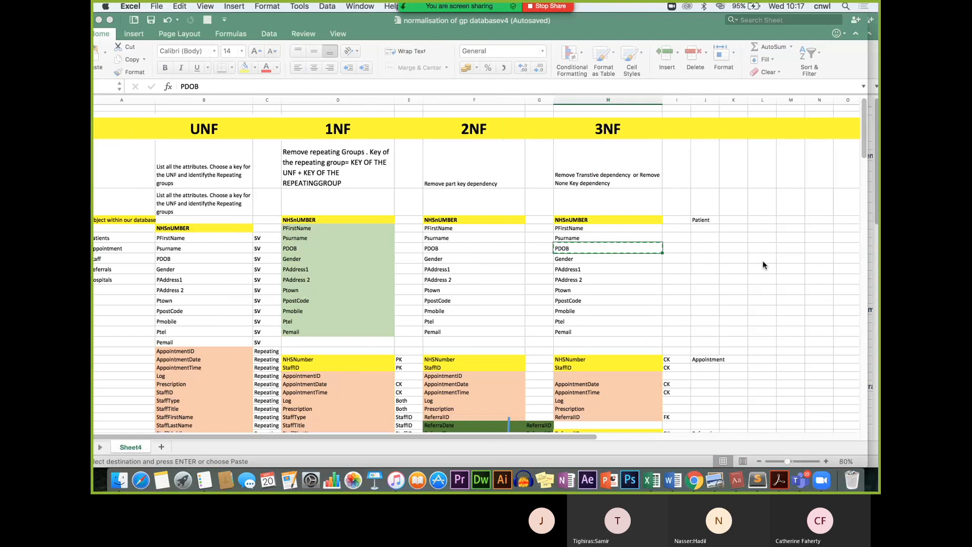
pyautogui.hotkey('ctrl', 'Right')
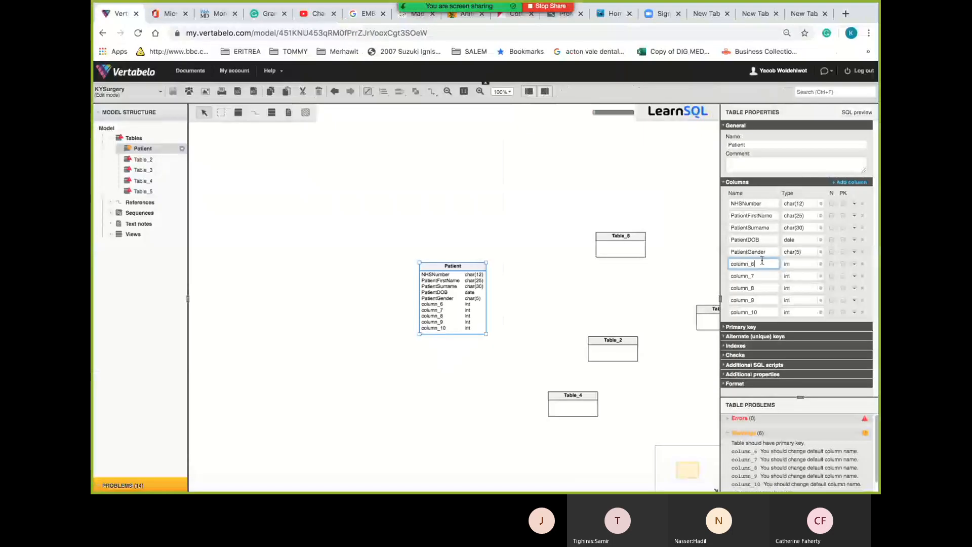
pyautogui.moveTo(762, 263); pyautogui.dragTo(709, 264)
pyautogui.write('Patie')
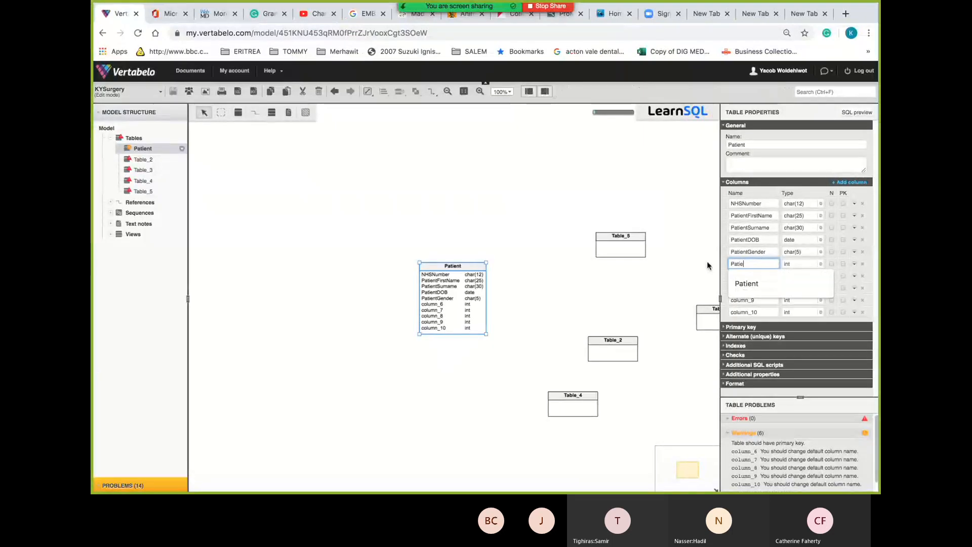
pyautogui.write('ntA')
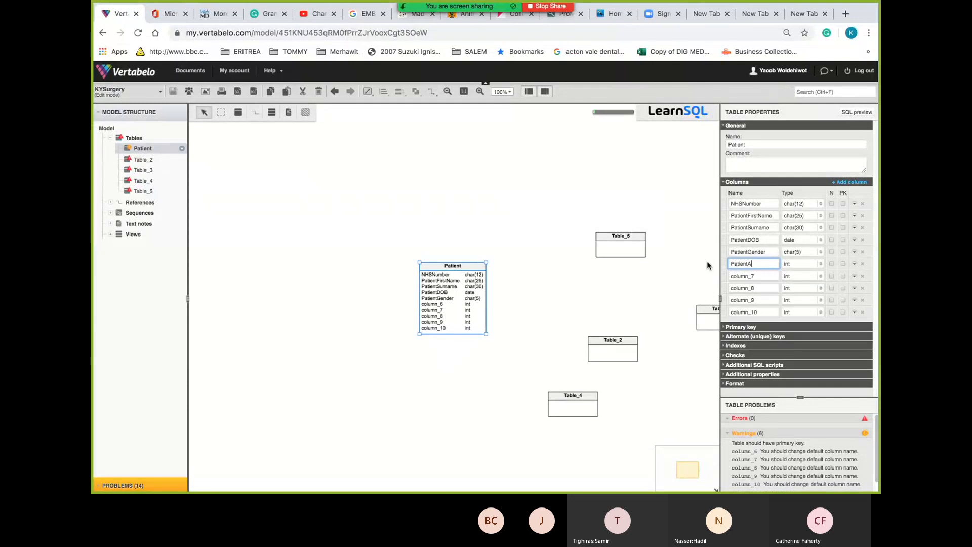
pyautogui.write('ddress1')
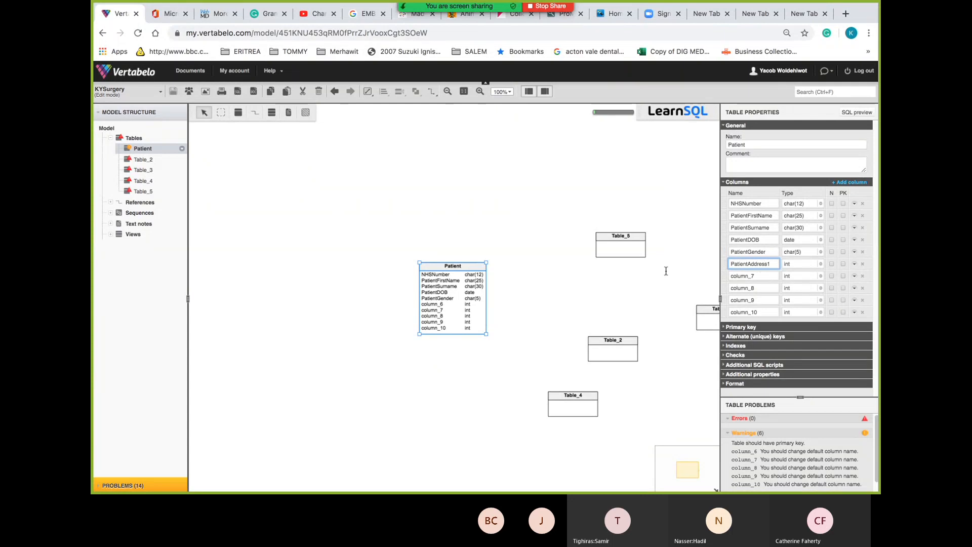
pyautogui.doubleClick(747, 276)
pyautogui.write('PDOB')
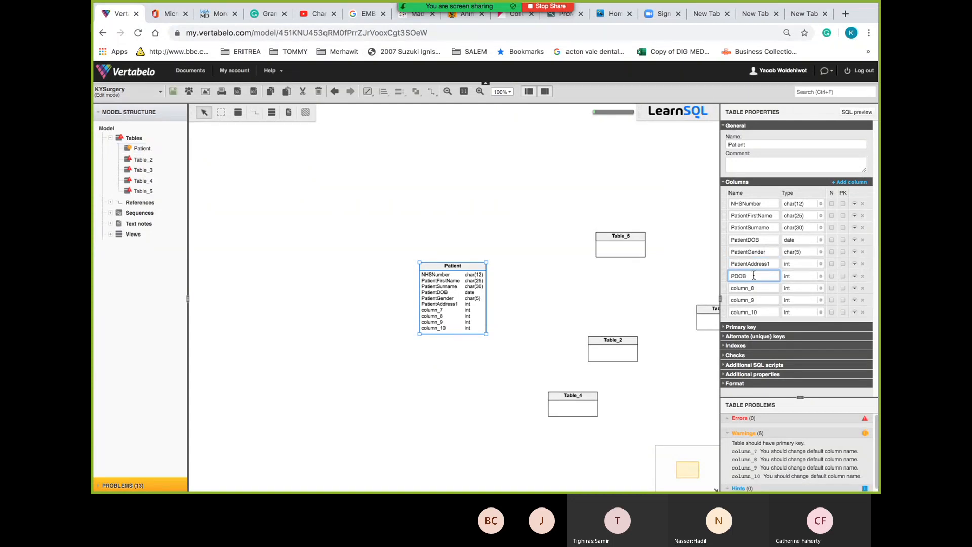
pyautogui.press('BackSpace')
pyautogui.press('BackSpace')
pyautogui.press('BackSpace')
pyautogui.write('Patie')
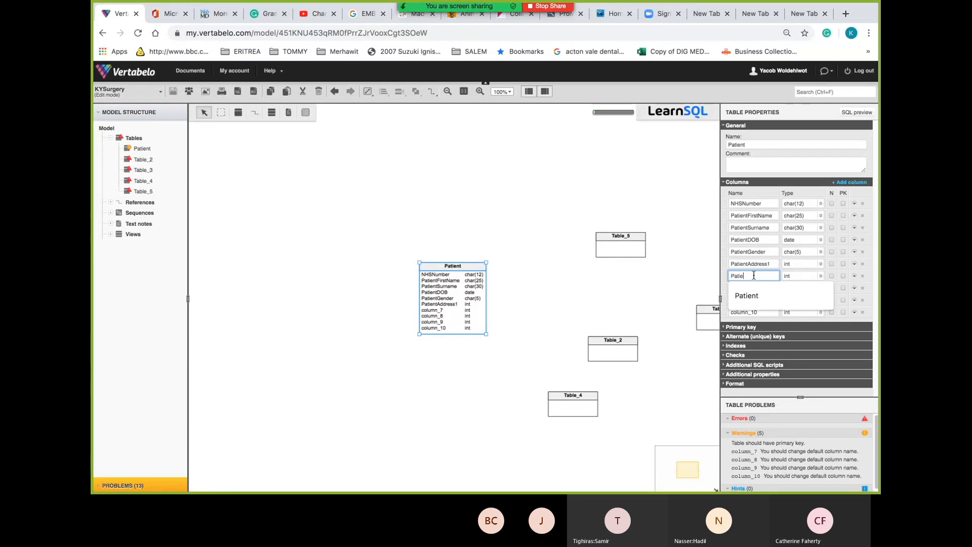
pyautogui.write('ntA')
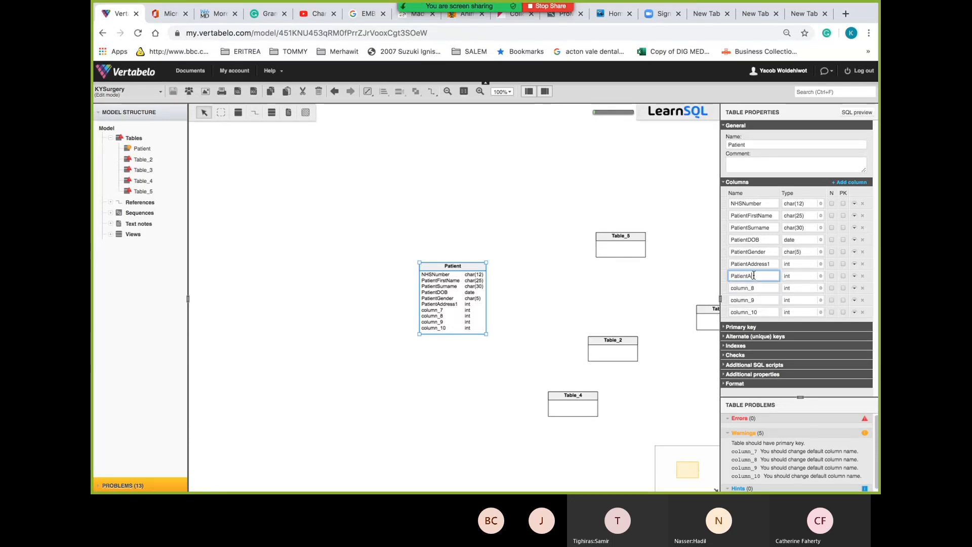
pyautogui.write('DD')
pyautogui.press('BackSpace')
pyautogui.press('BackSpace')
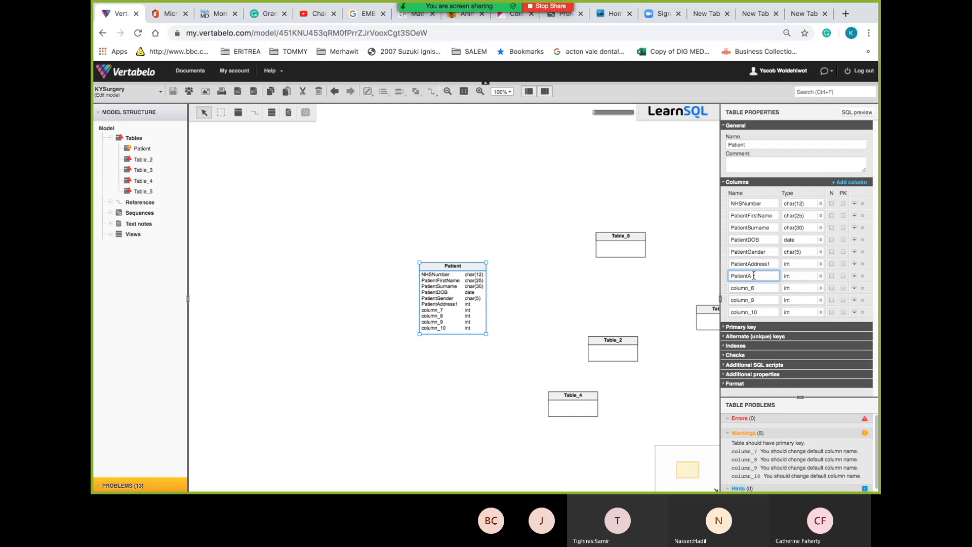
pyautogui.write('ddress2')
# Type char(50) as the type of both PatientAddress1 and PatientAddress2
pyautogui.click(819, 262)
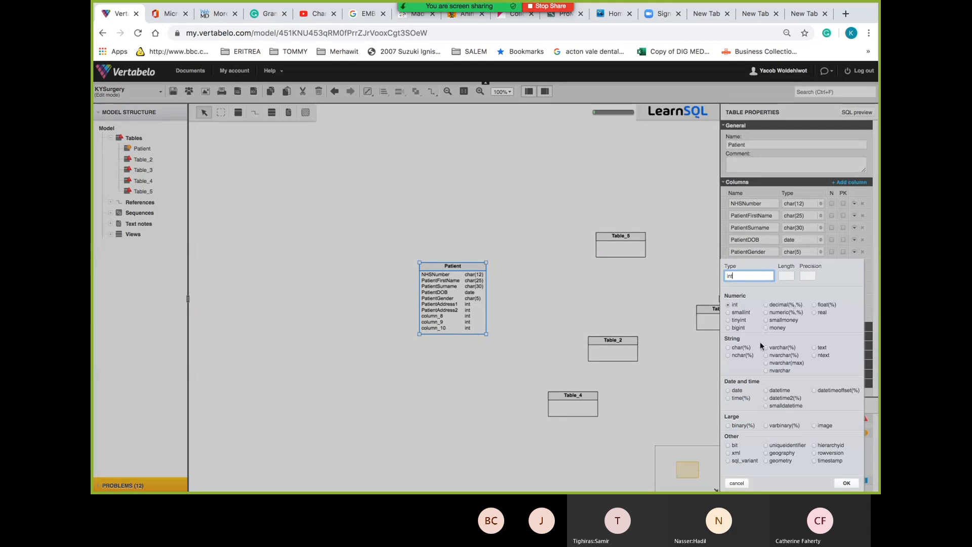
pyautogui.press('Escape')
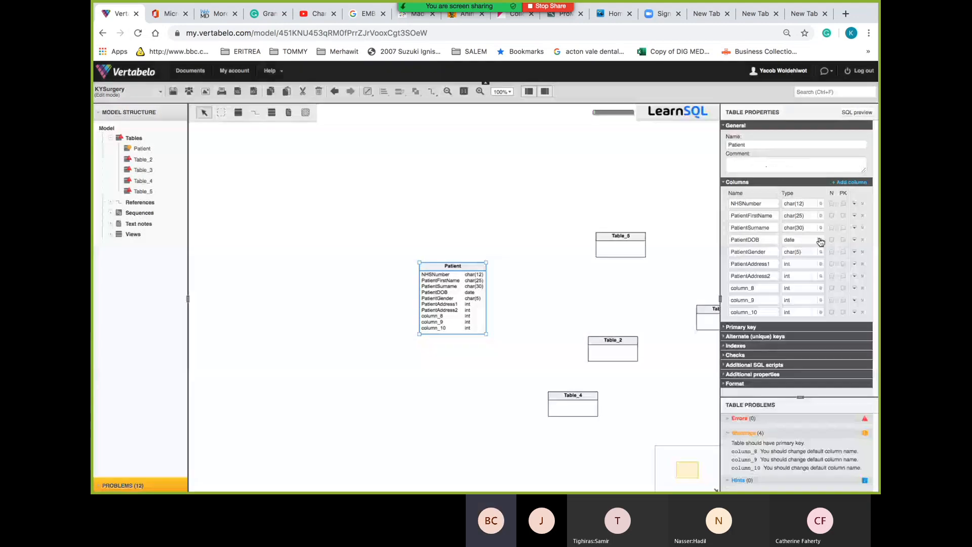
pyautogui.moveTo(798, 263); pyautogui.dragTo(760, 264)
pyautogui.write('char')
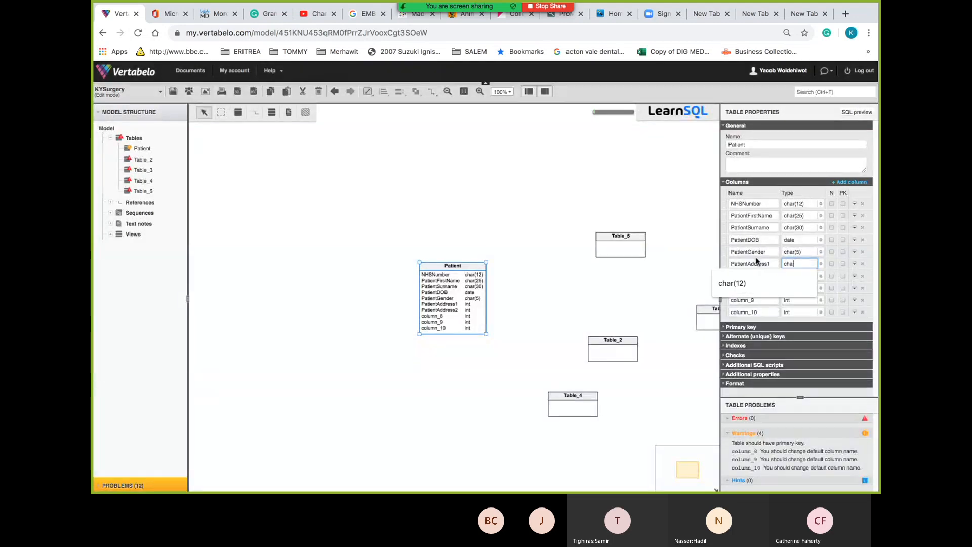
pyautogui.write('(')
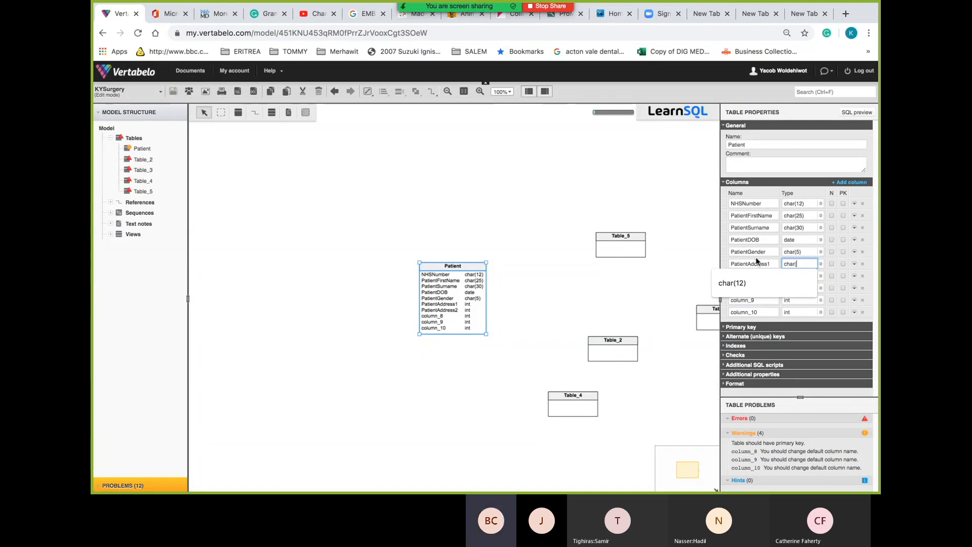
pyautogui.write('50')
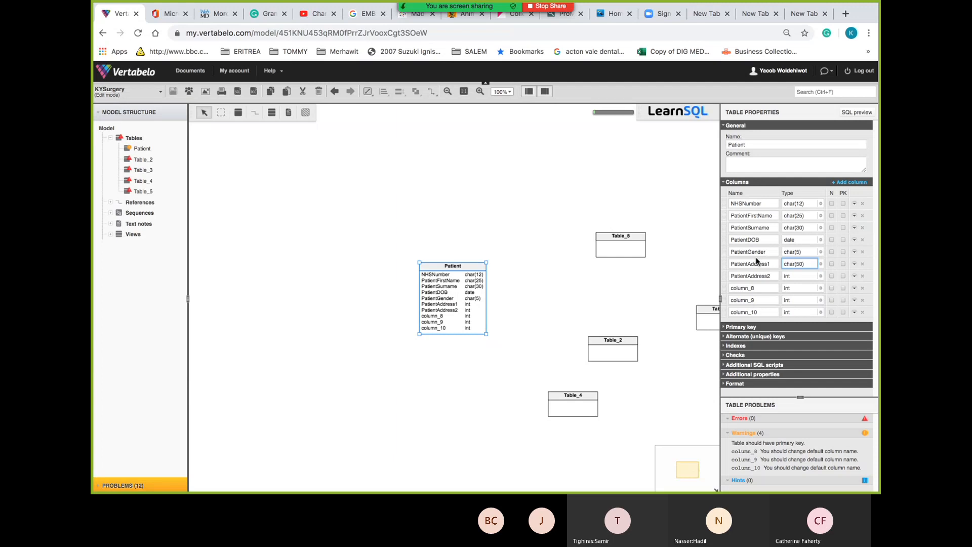
pyautogui.click(790, 277)
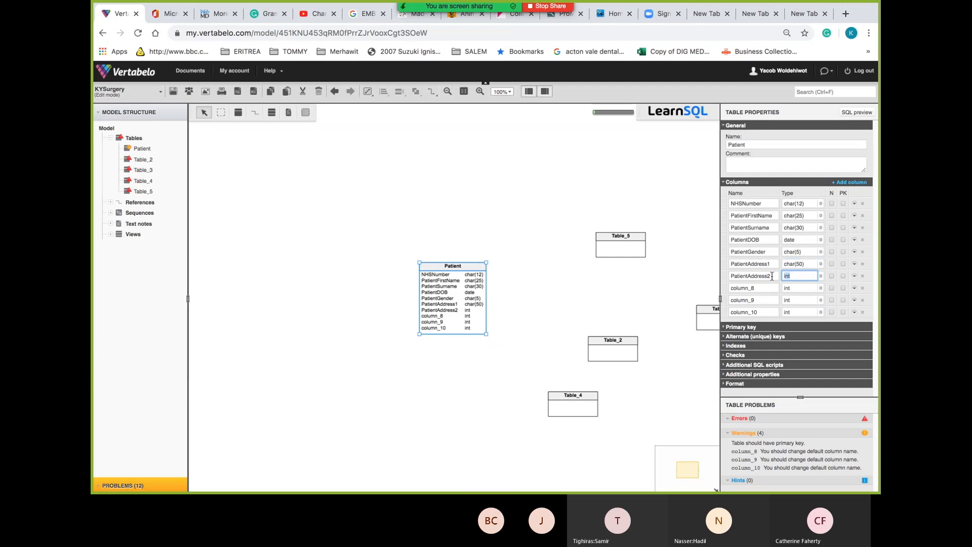
pyautogui.write('char')
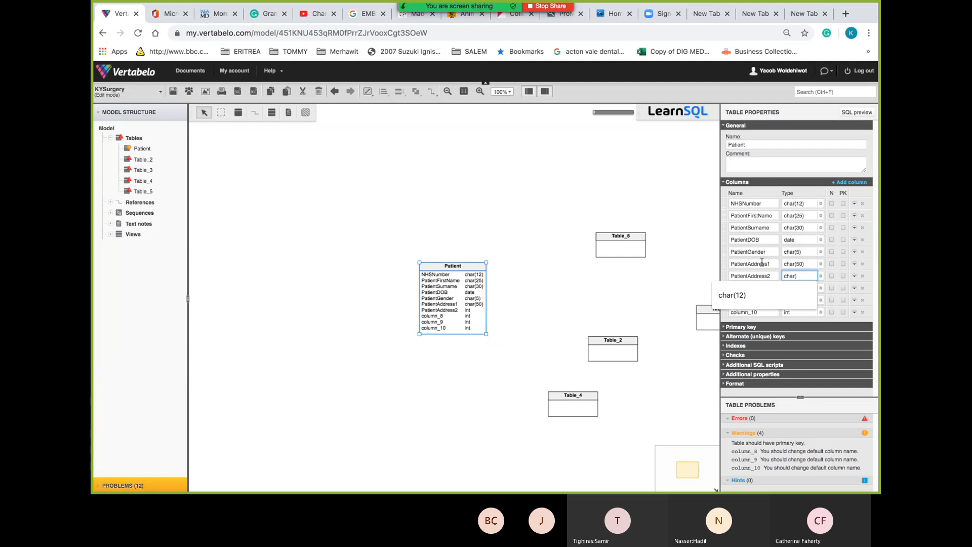
pyautogui.write('(50')
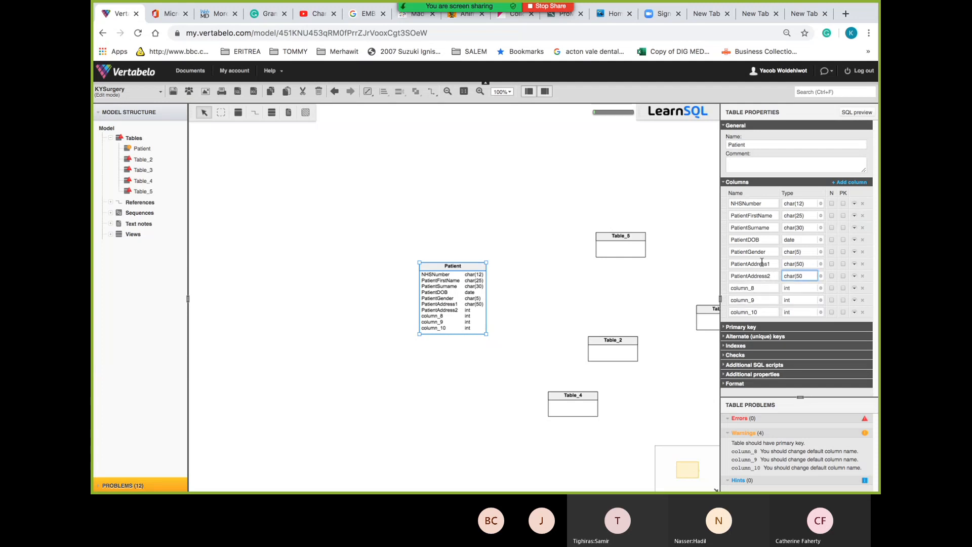
pyautogui.write(')')
pyautogui.click(758, 287)
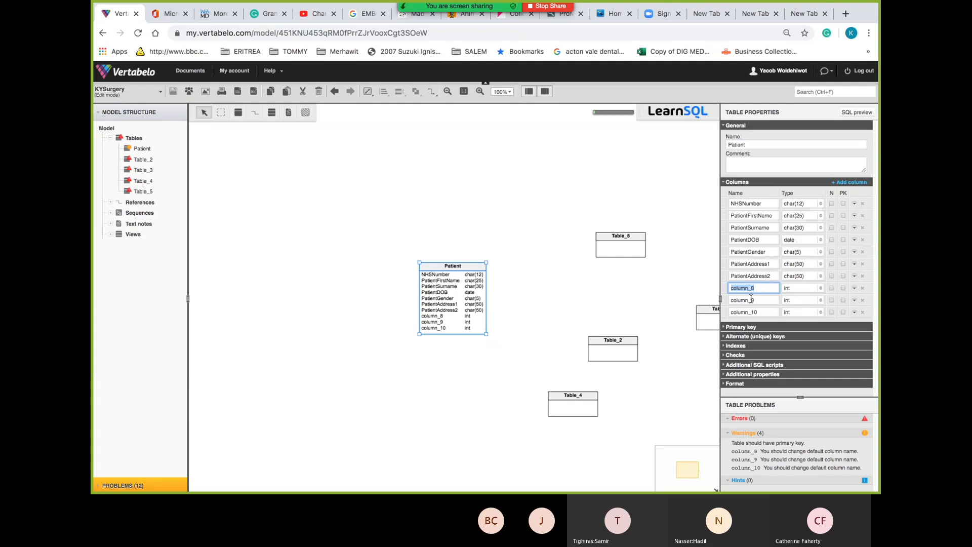
# Rename column_8 to PatientTown and set its type to char(30)
pyautogui.write('Patient')
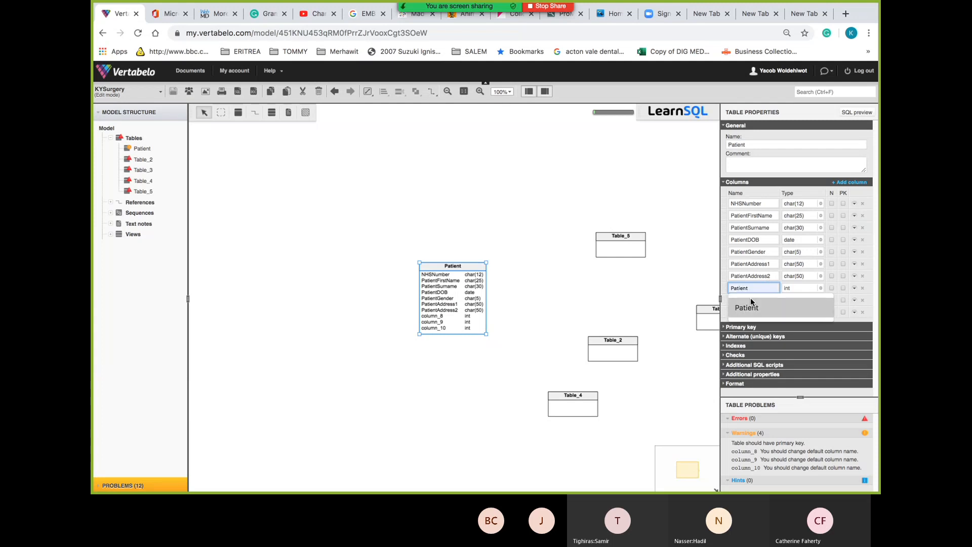
pyautogui.click(750, 297)
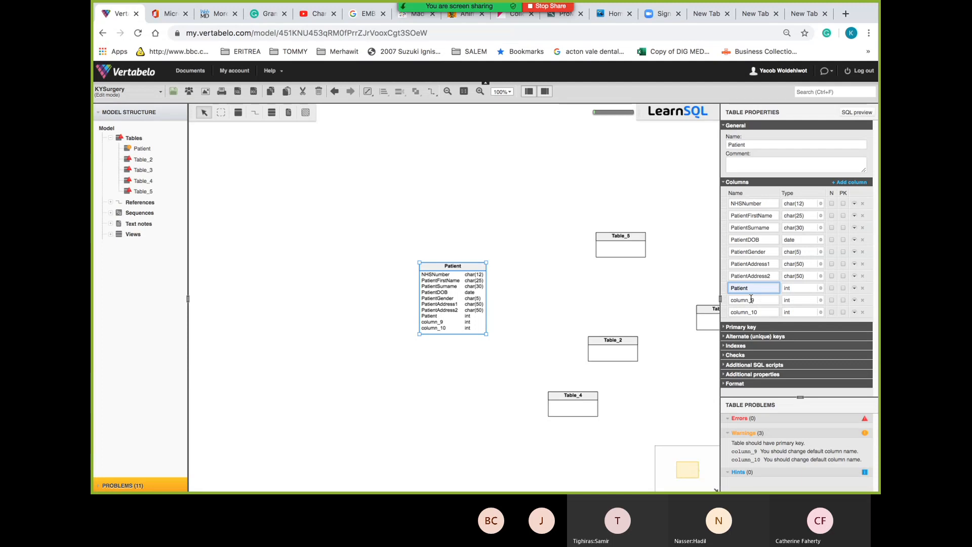
pyautogui.write('Town')
pyautogui.click(808, 287)
pyautogui.moveTo(779, 287); pyautogui.dragTo(742, 287)
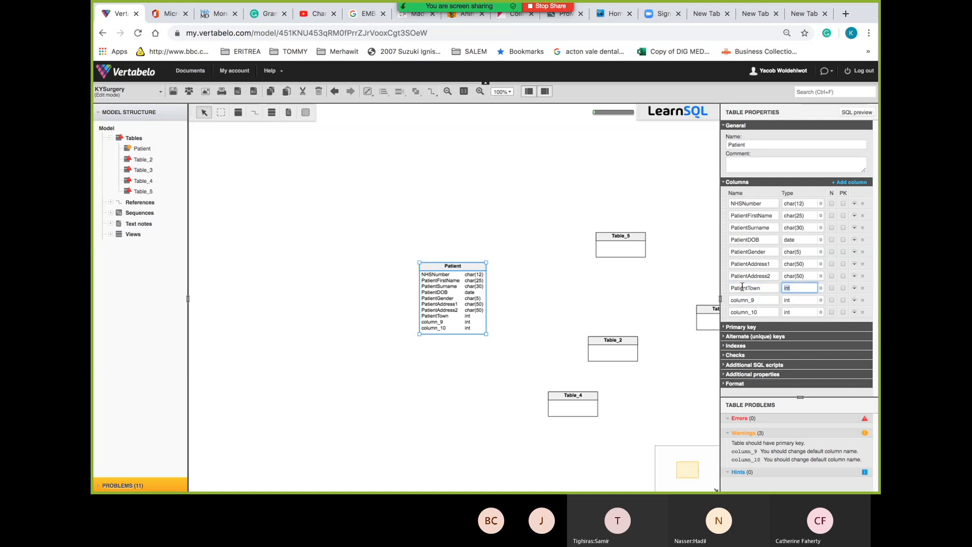
pyautogui.write('char(')
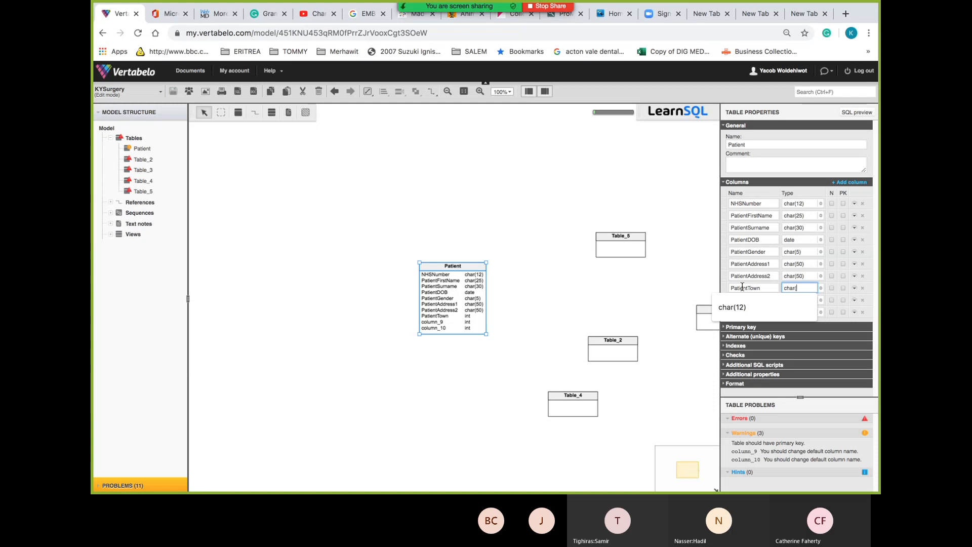
pyautogui.write('30')
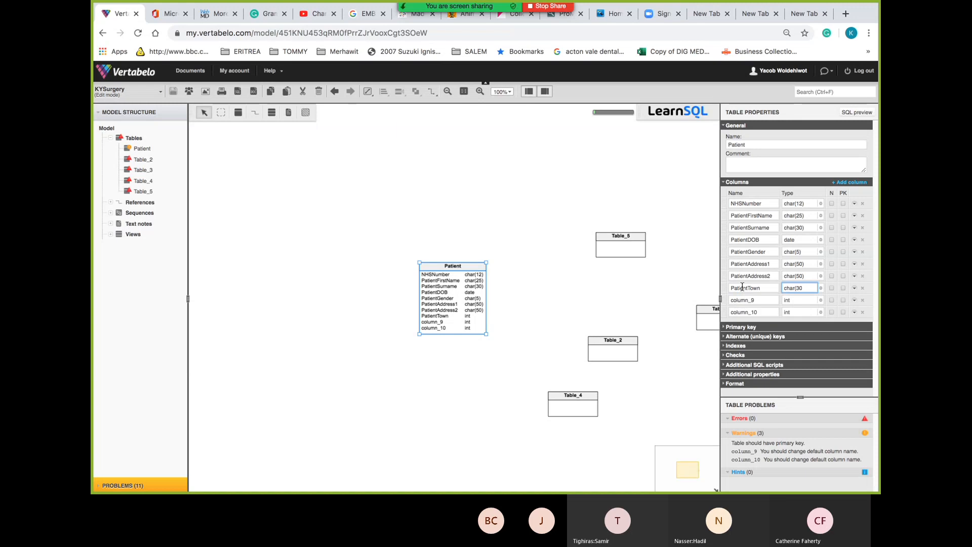
pyautogui.click(795, 300)
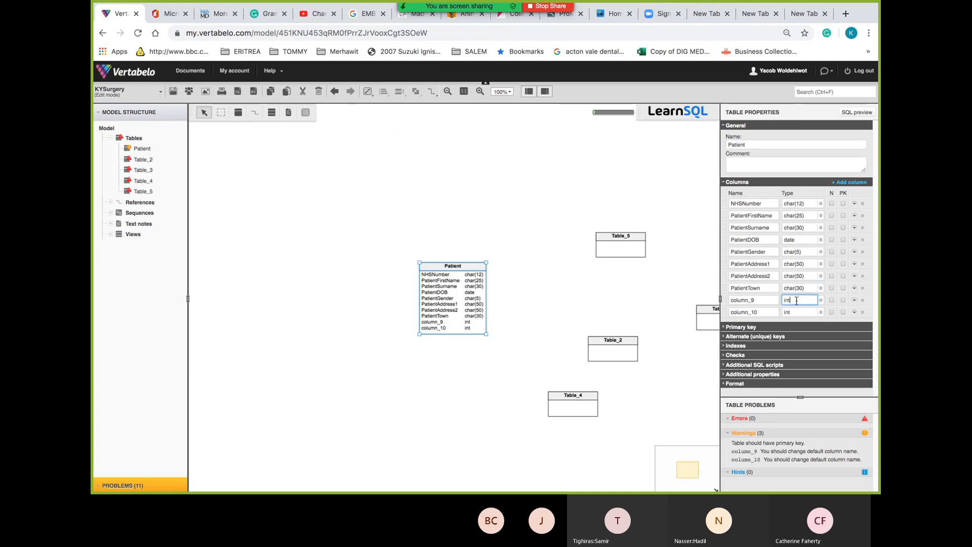
# Rename column_9 to PatientPostCode and set its type to char(12)
pyautogui.click(753, 300)
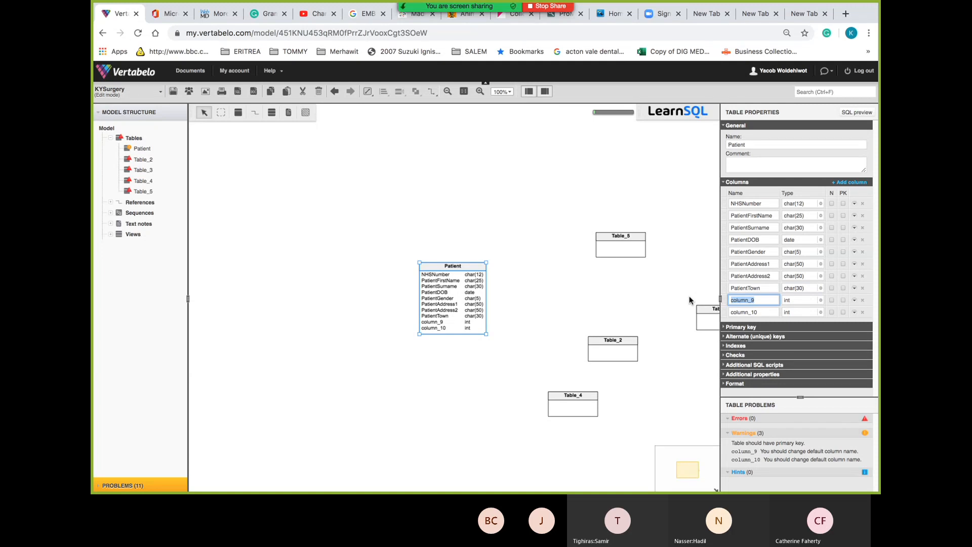
pyautogui.write('Patient')
pyautogui.press('Return')
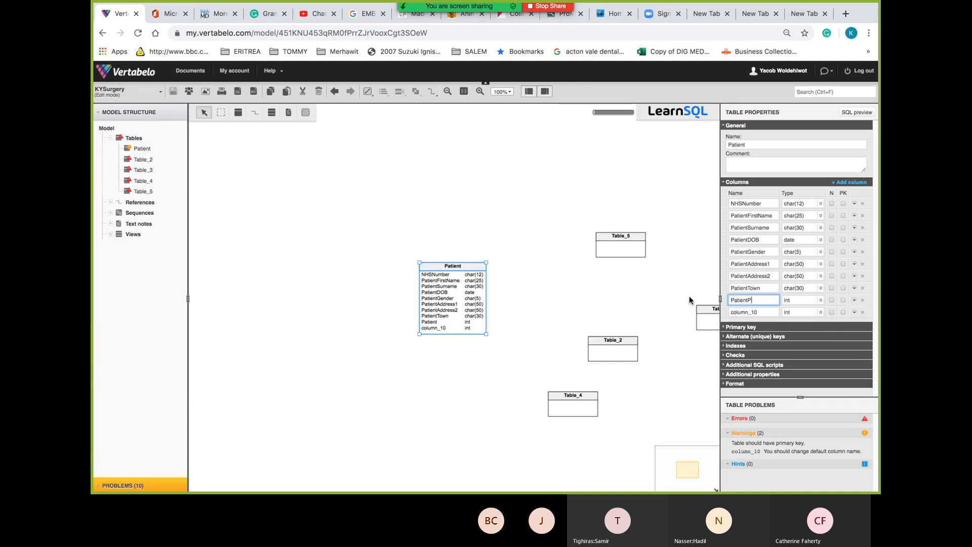
pyautogui.write('PostCode')
pyautogui.click(797, 301)
pyautogui.press('BackSpace')
pyautogui.press('BackSpace')
pyautogui.press('BackSpace')
pyautogui.write('char')
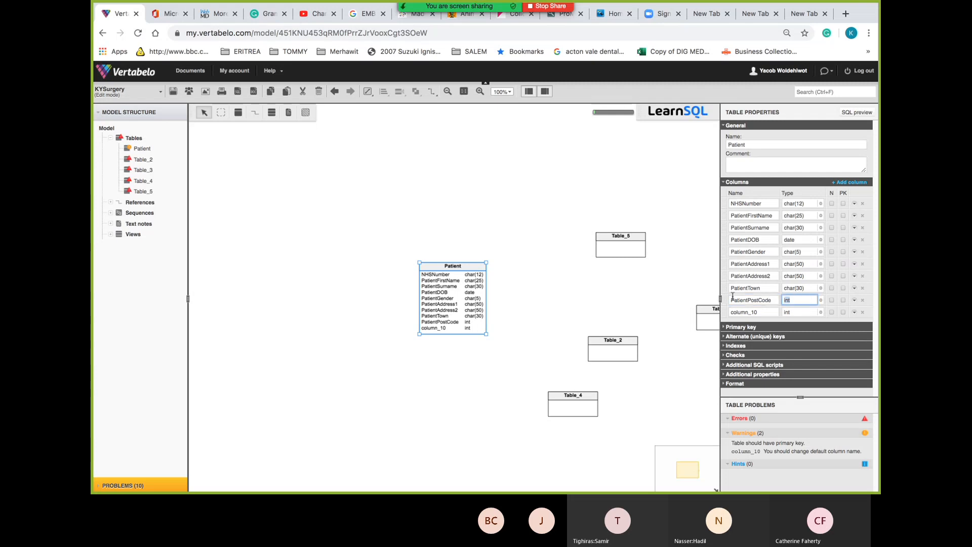
pyautogui.write('(12')
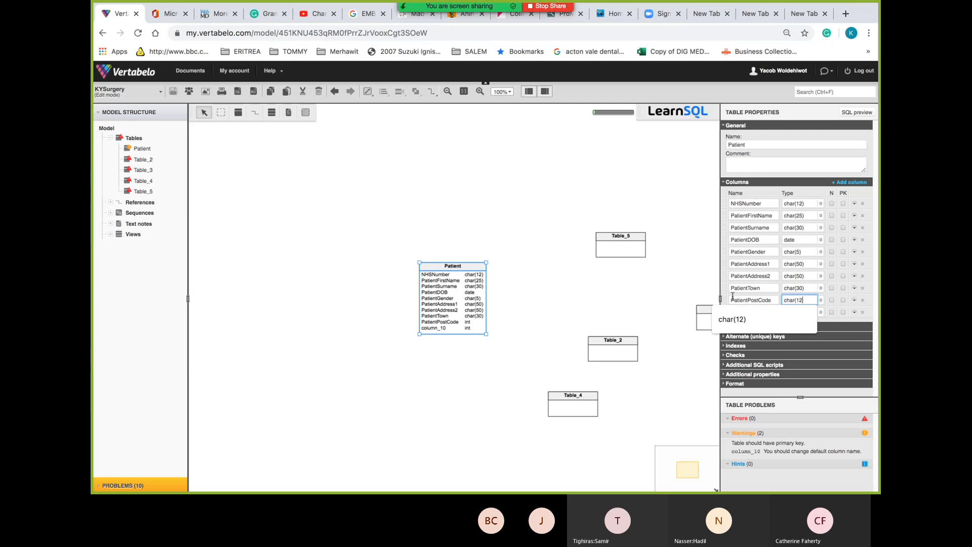
pyautogui.write(')')
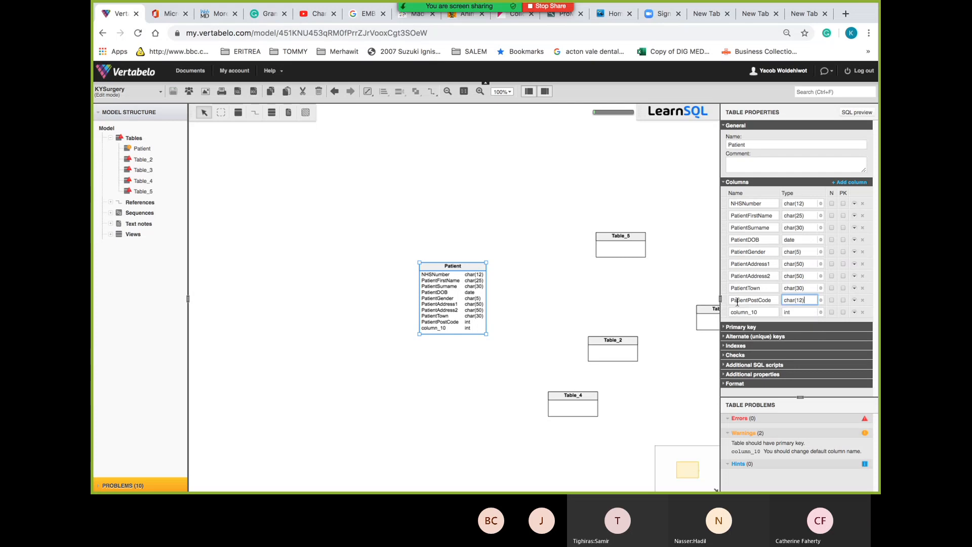
pyautogui.doubleClick(760, 311)
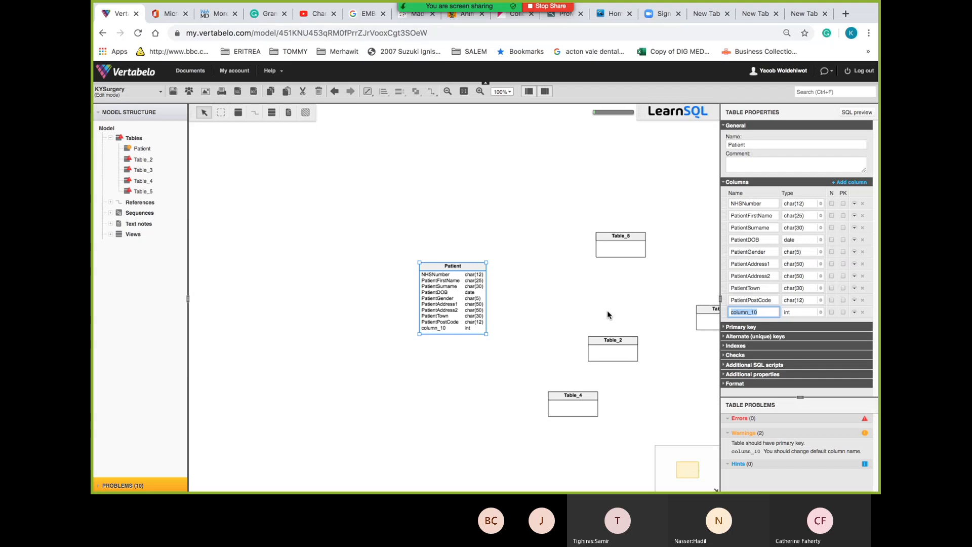
# After glancing at Excel, rename column_10 to PatientEmail and enter char(50) as its type
pyautogui.press('super+Tab')
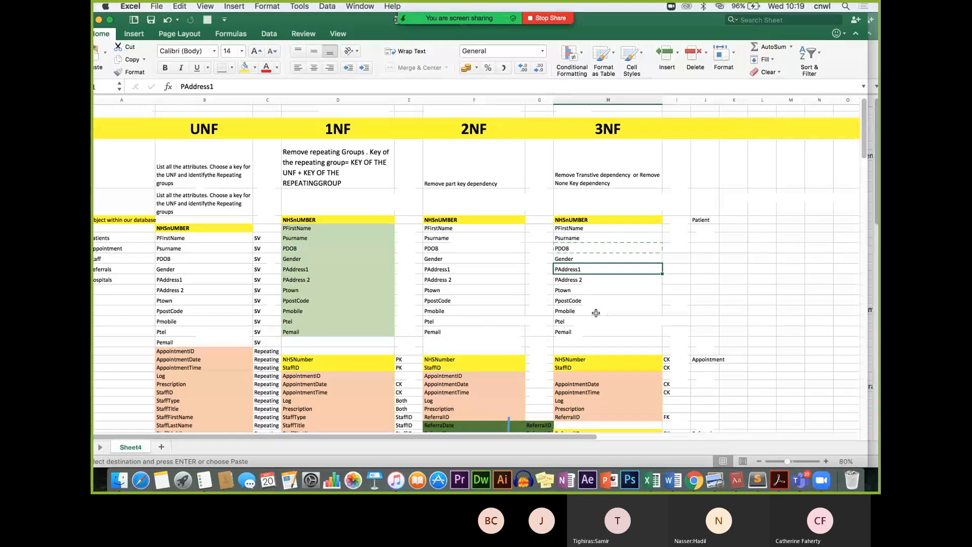
pyautogui.press('super+Tab')
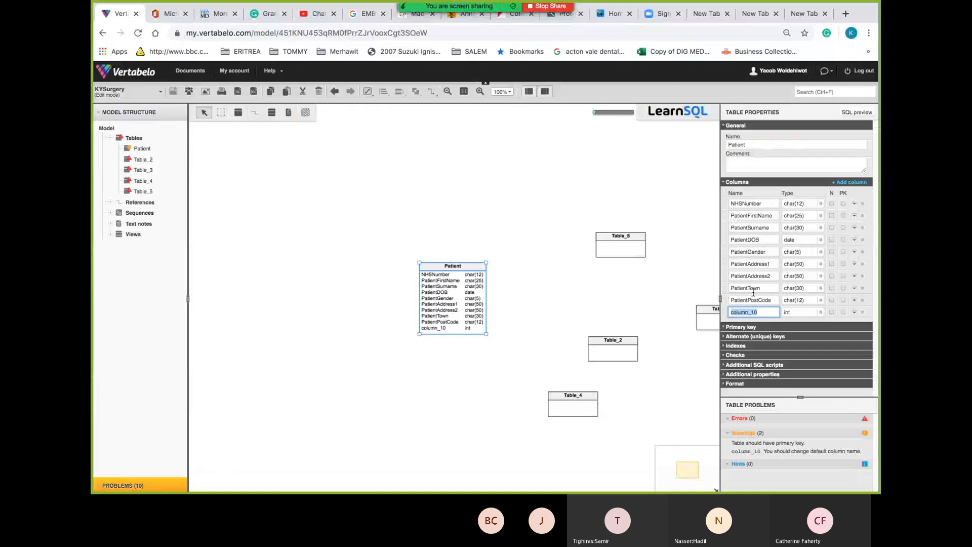
pyautogui.write('P')
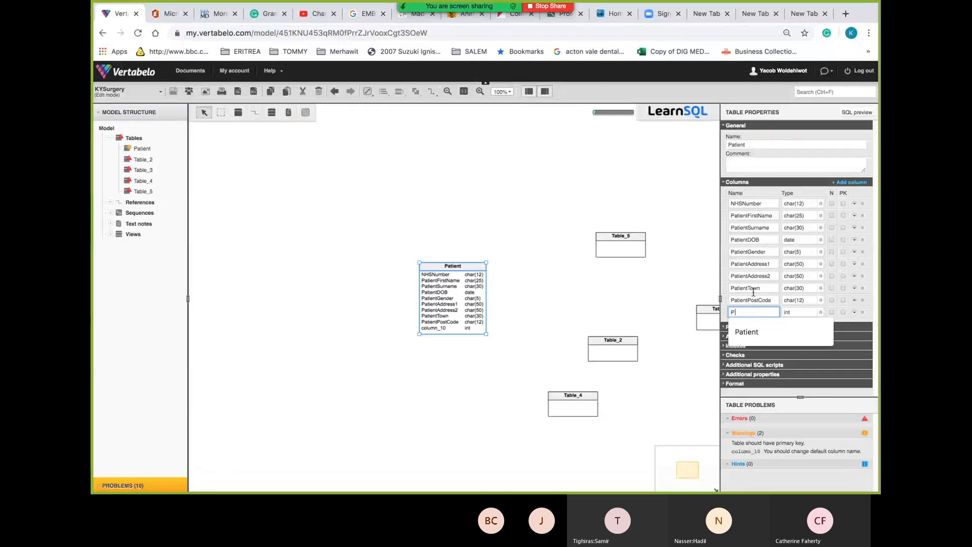
pyautogui.write('atient')
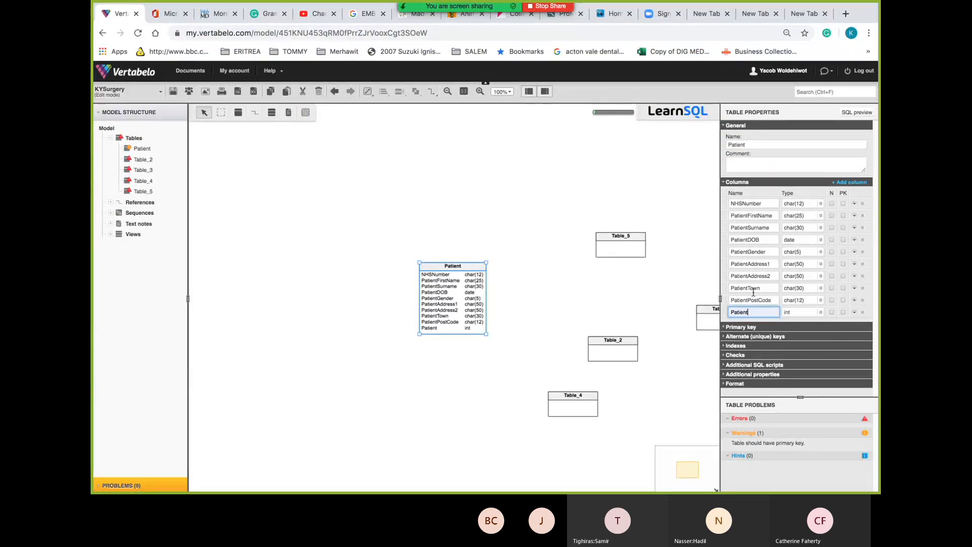
pyautogui.press('Tab')
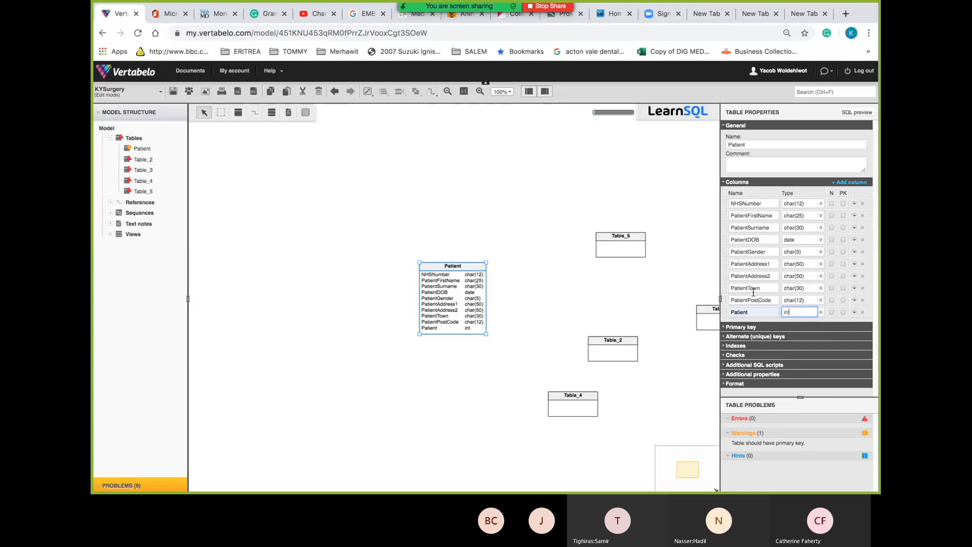
pyautogui.click(751, 312)
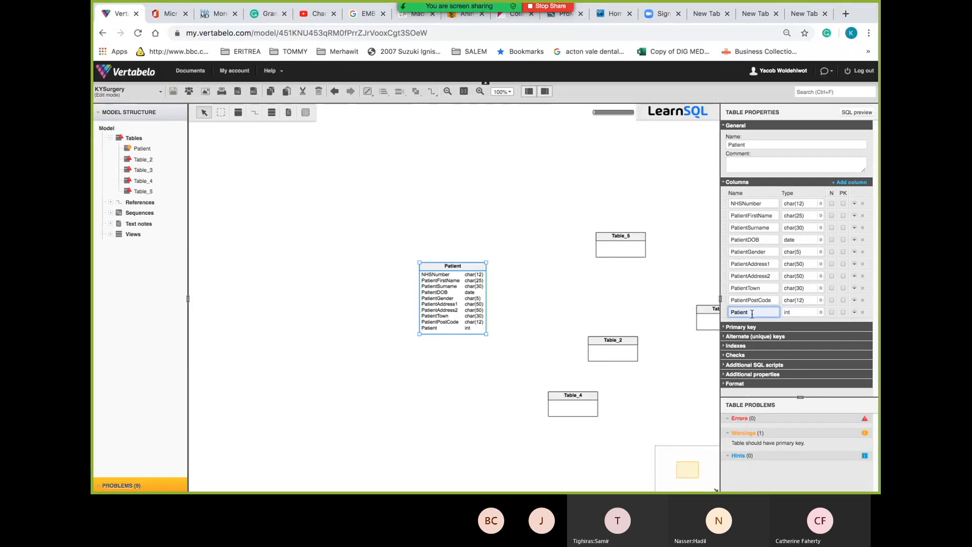
pyautogui.write('Email')
pyautogui.click(803, 313)
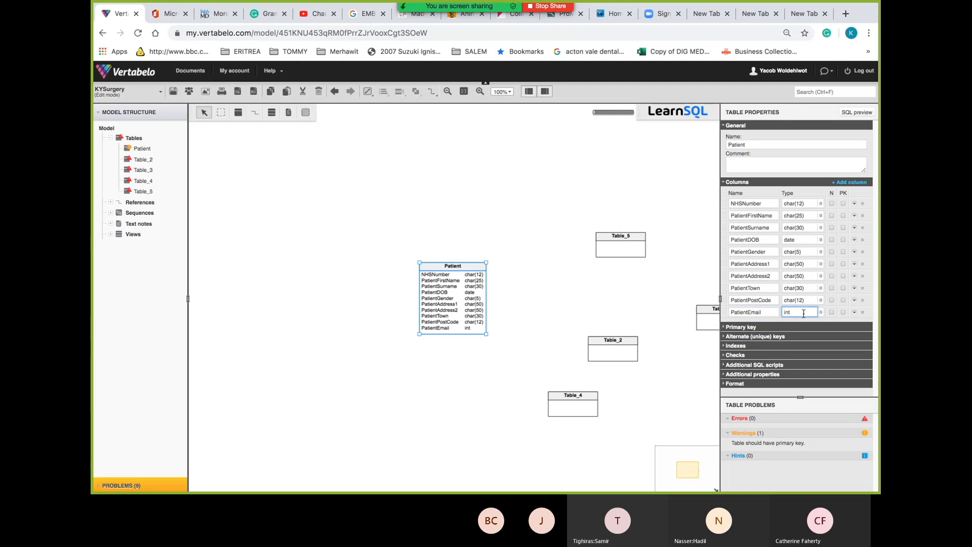
pyautogui.press('BackSpace')
pyautogui.press('BackSpace')
pyautogui.write('char')
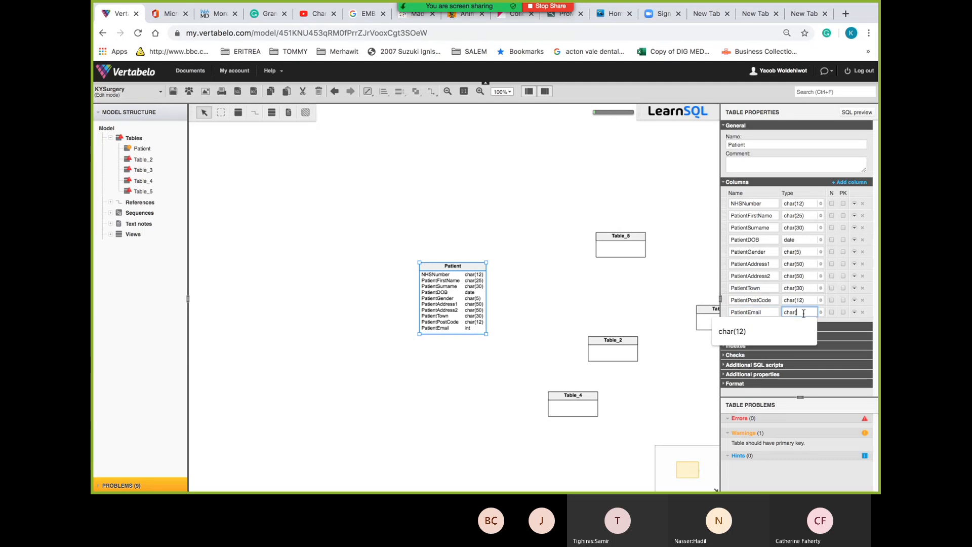
pyautogui.write('(50)')
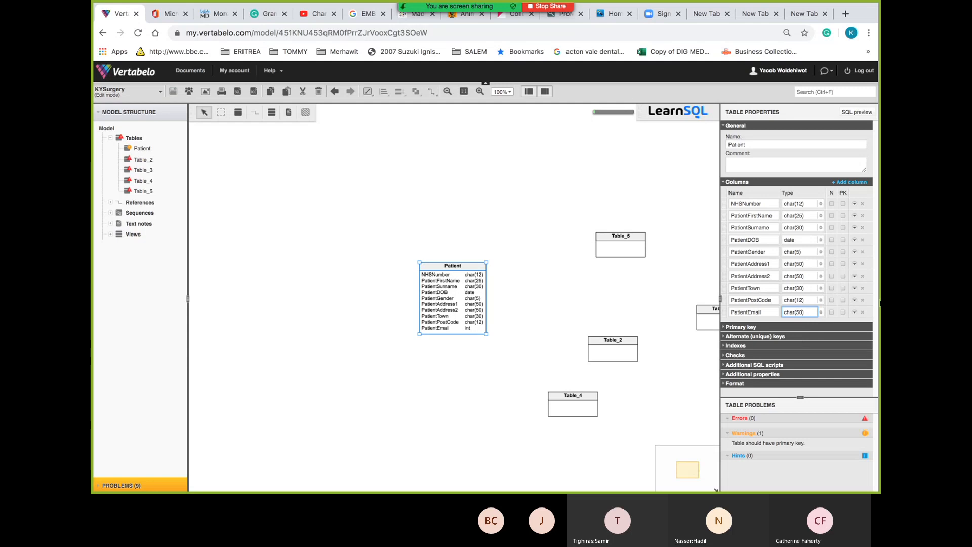
# Add two columns to Patient, name the eleventh one PatientTel, and start typing its char type
pyautogui.click(849, 183)
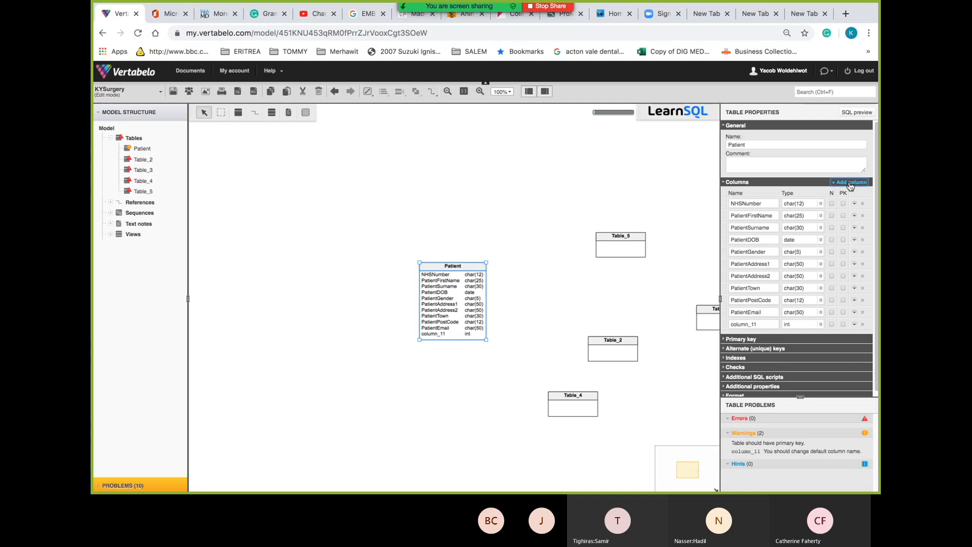
pyautogui.click(850, 182)
pyautogui.click(757, 326)
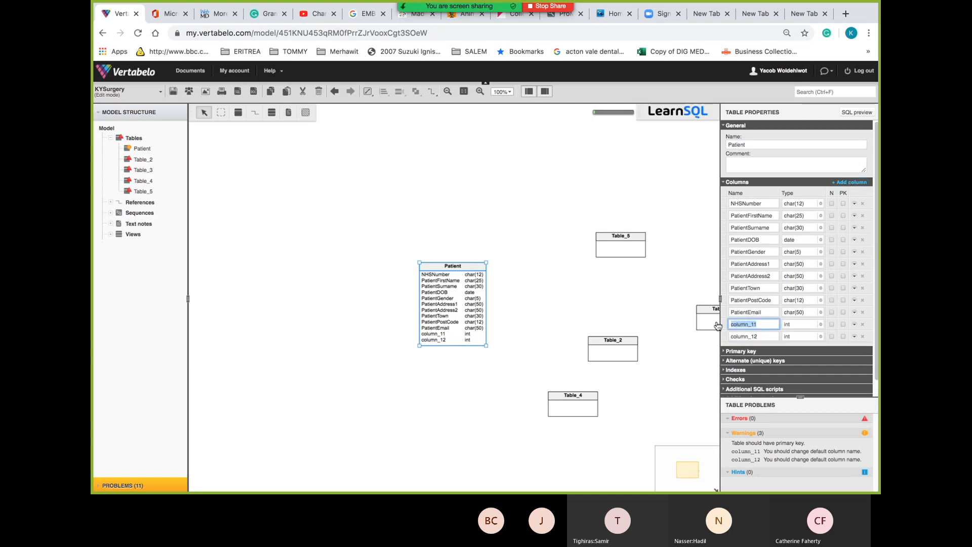
pyautogui.write('PDOB')
pyautogui.doubleClick(753, 324)
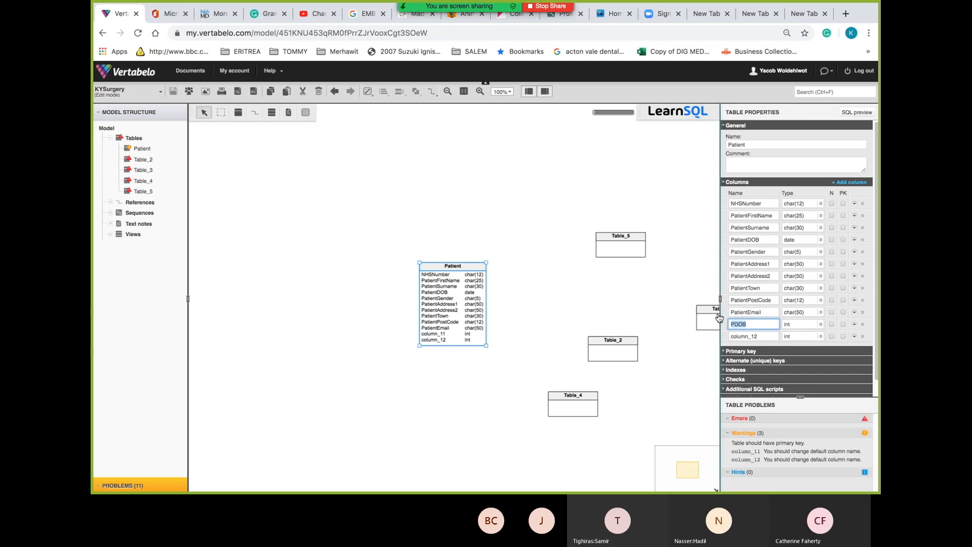
pyautogui.write('Patient')
pyautogui.write('Tel')
pyautogui.click(800, 324)
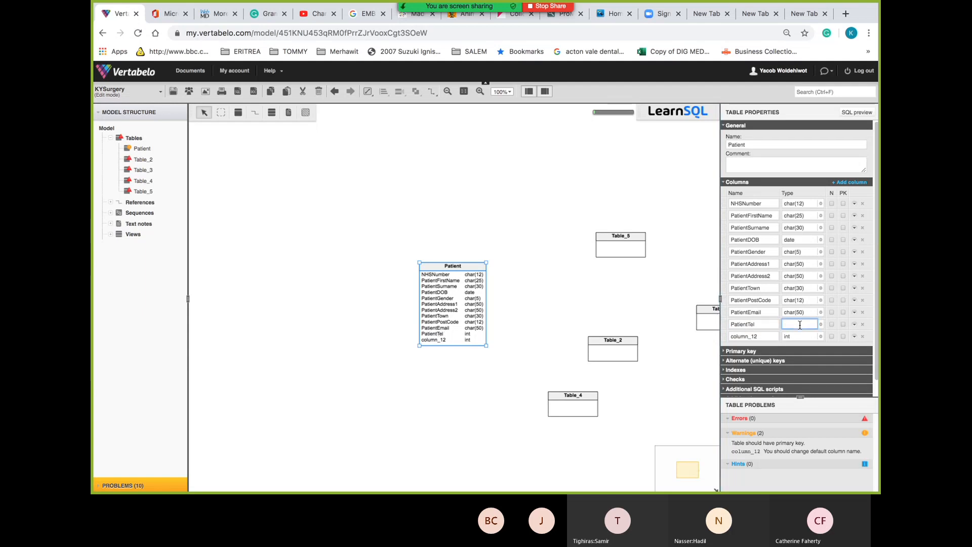
pyautogui.write('char(')
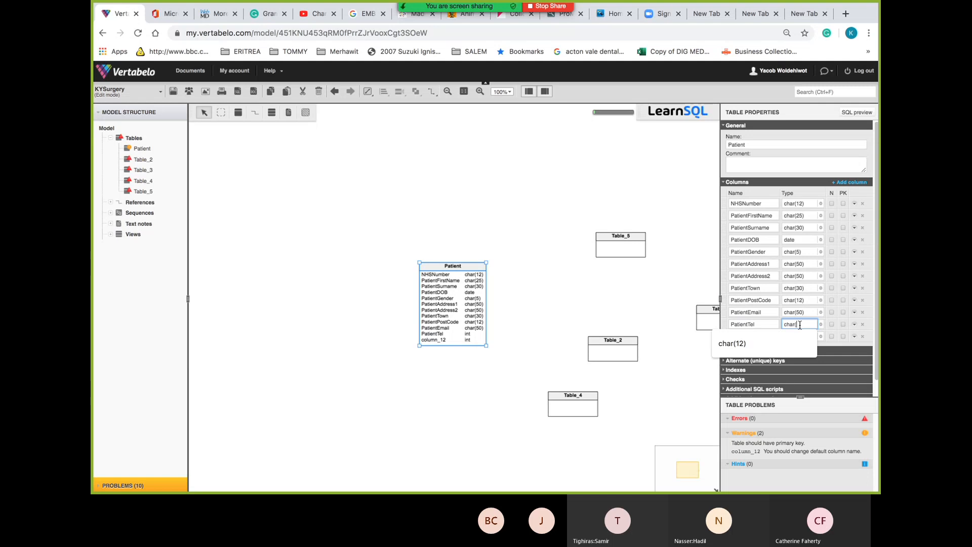
pyautogui.write('12')
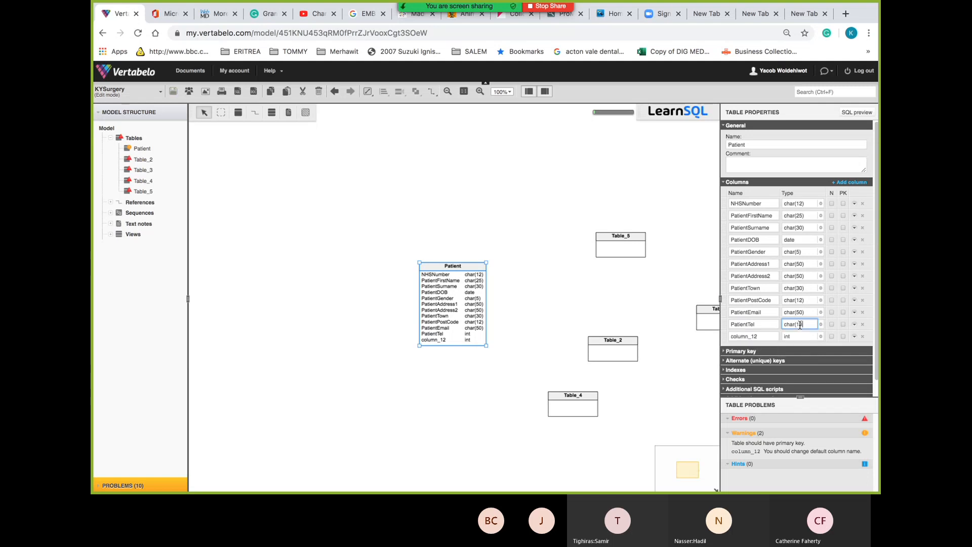
# Rename column_12 to PatientMobile, fixing the 'Pateint' misspelling with a spelling suggestion
pyautogui.click(762, 337)
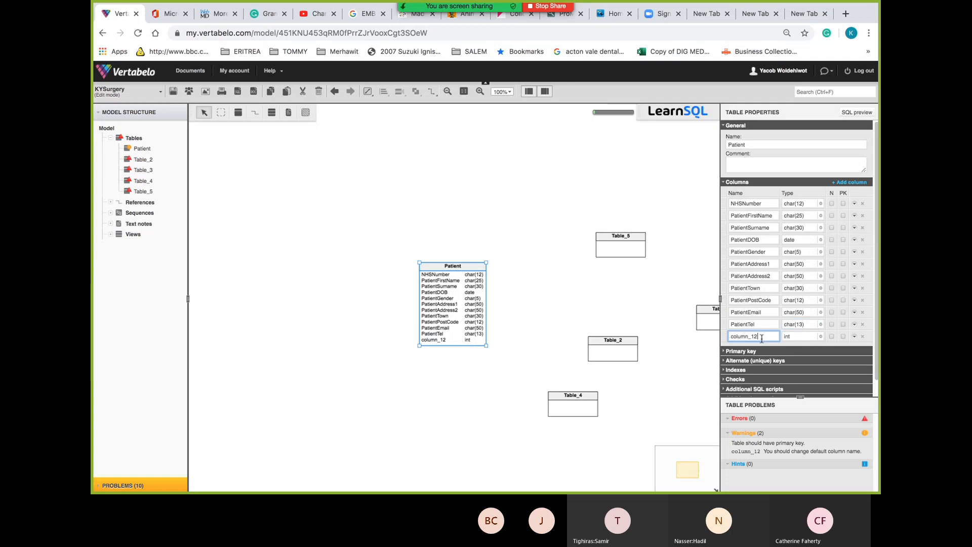
pyautogui.doubleClick(761, 338)
pyautogui.write('Pateint(Mobile')
pyautogui.rightClick(741, 335)
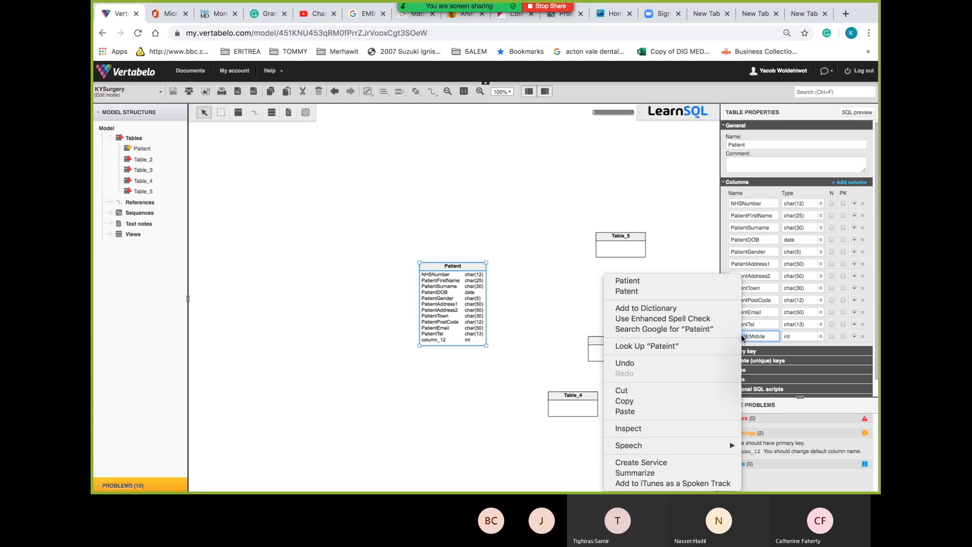
pyautogui.click(691, 280)
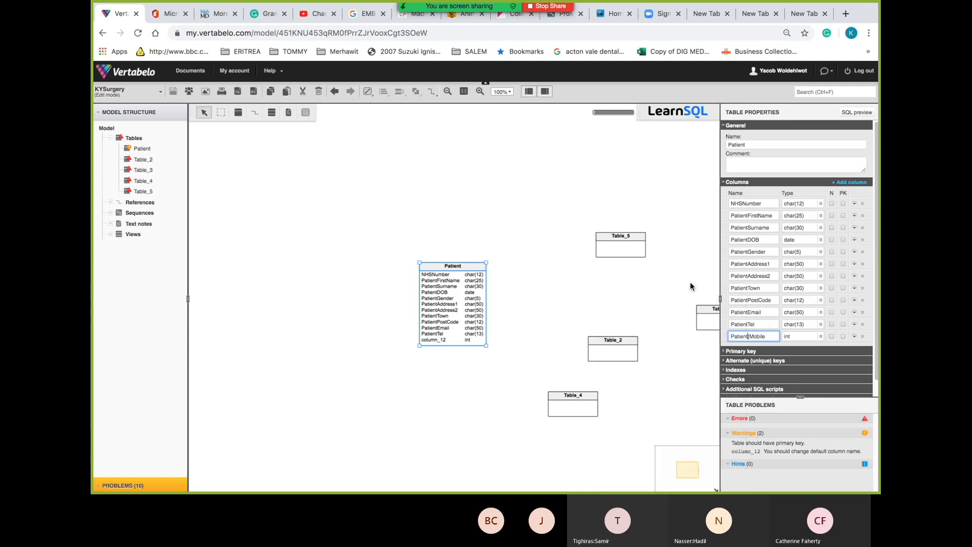
# Give PatientMobile the type char(13) and make NHSNumber the primary key
pyautogui.click(797, 337)
pyautogui.write('char')
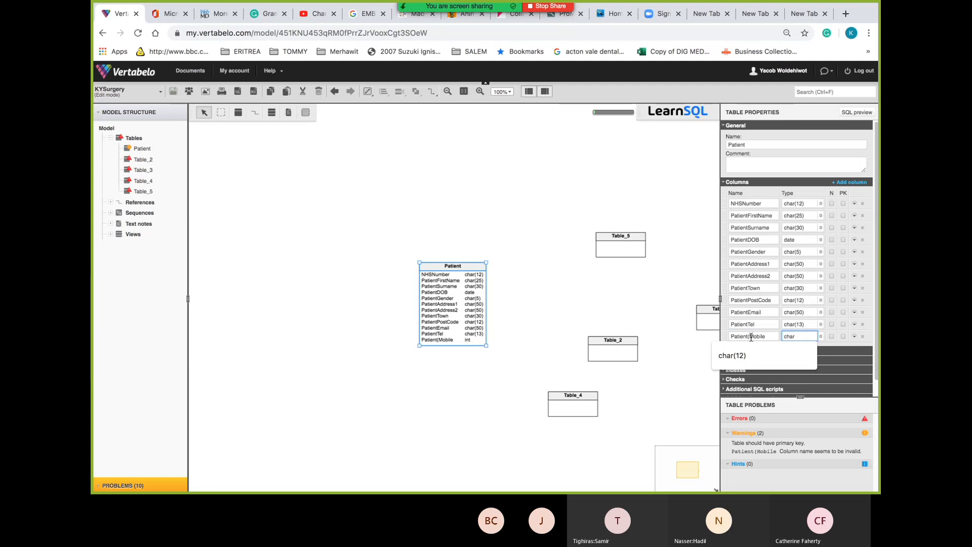
pyautogui.click(751, 336)
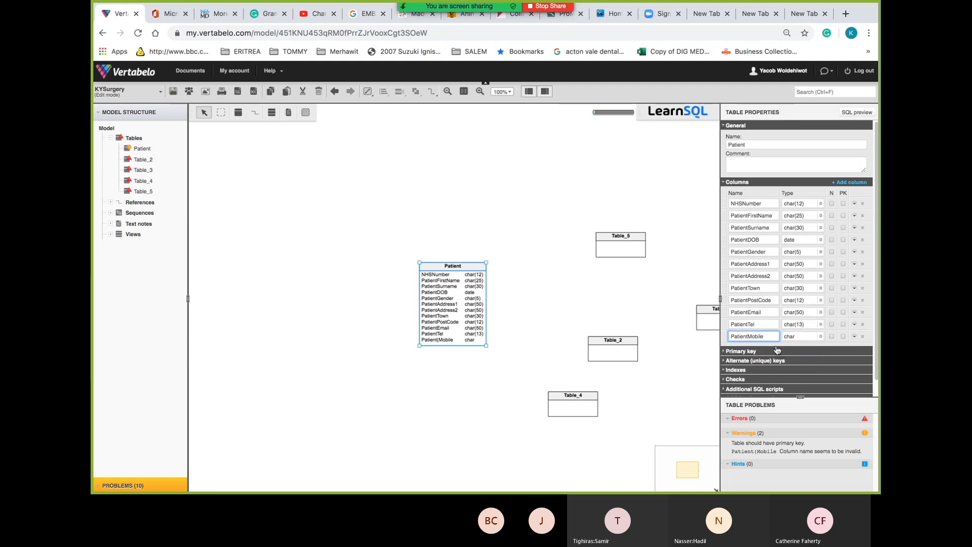
pyautogui.click(805, 336)
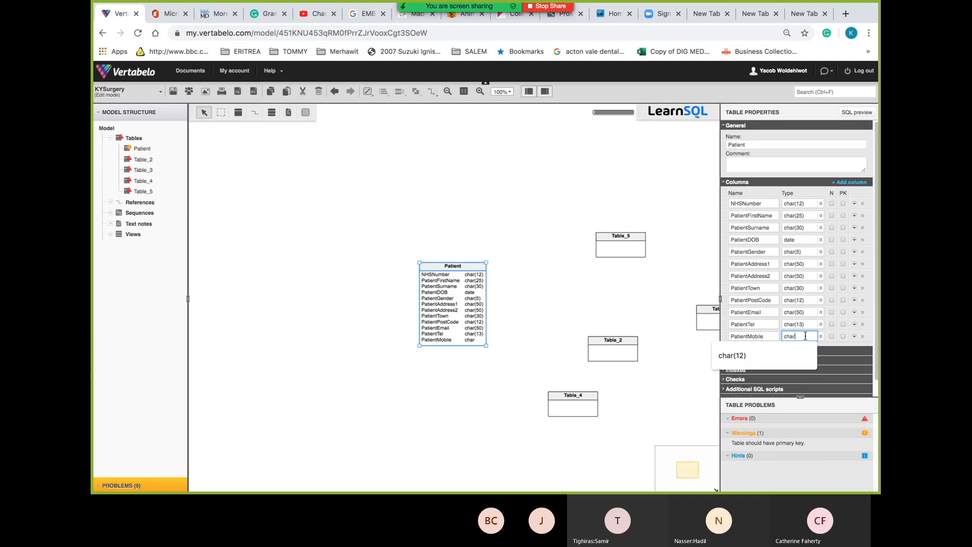
pyautogui.write('(')
pyautogui.write('13')
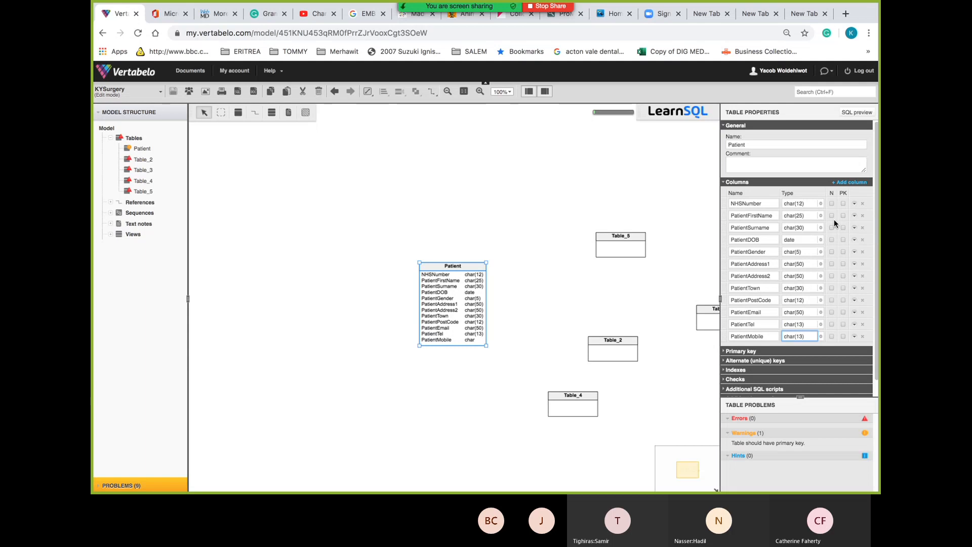
pyautogui.click(842, 203)
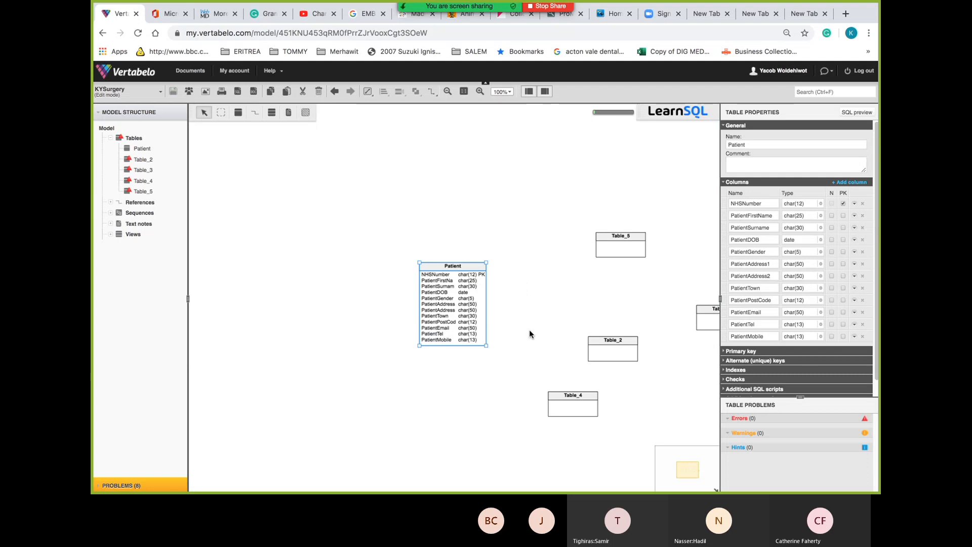
pyautogui.moveTo(530, 334); pyautogui.dragTo(369, 305)
pyautogui.scroll(-2, 347, 287)
pyautogui.hscroll(2, 348, 286)
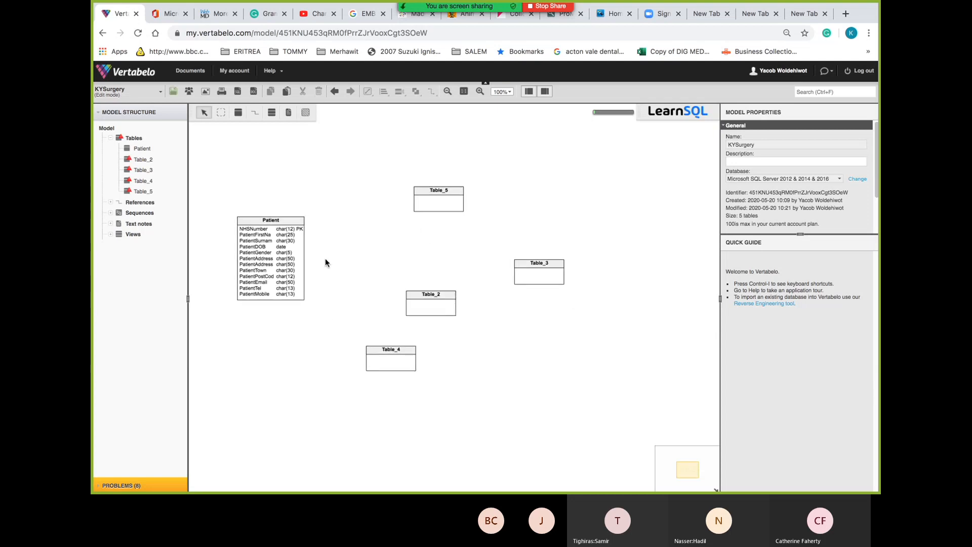
pyautogui.click(282, 219)
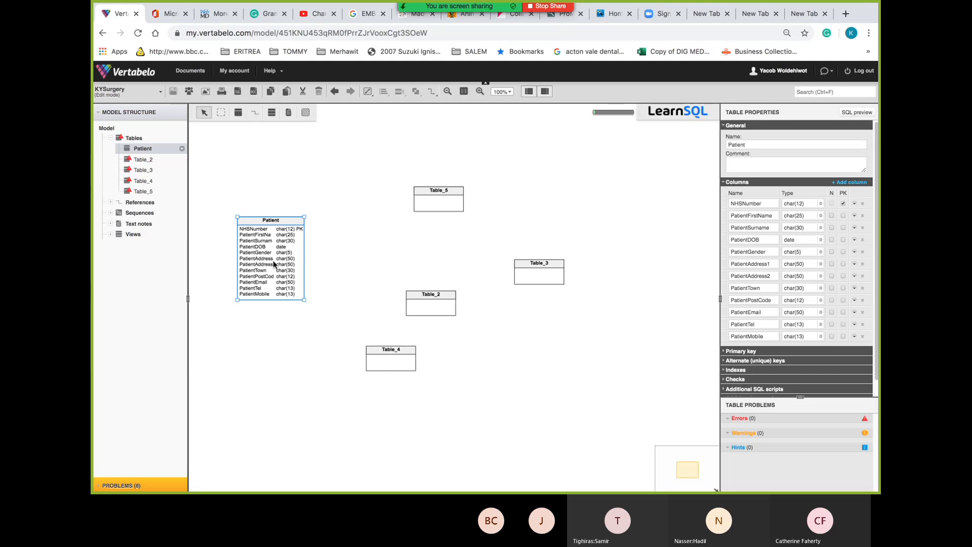
# Paste a copy of the Patient table and move Copy_of_Patient to the lower left
pyautogui.rightClick(287, 223)
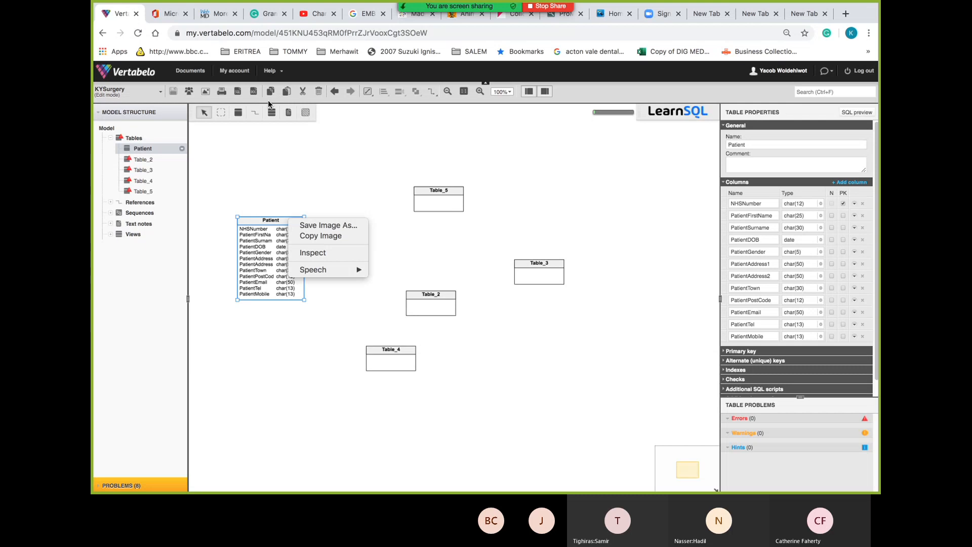
pyautogui.click(271, 96)
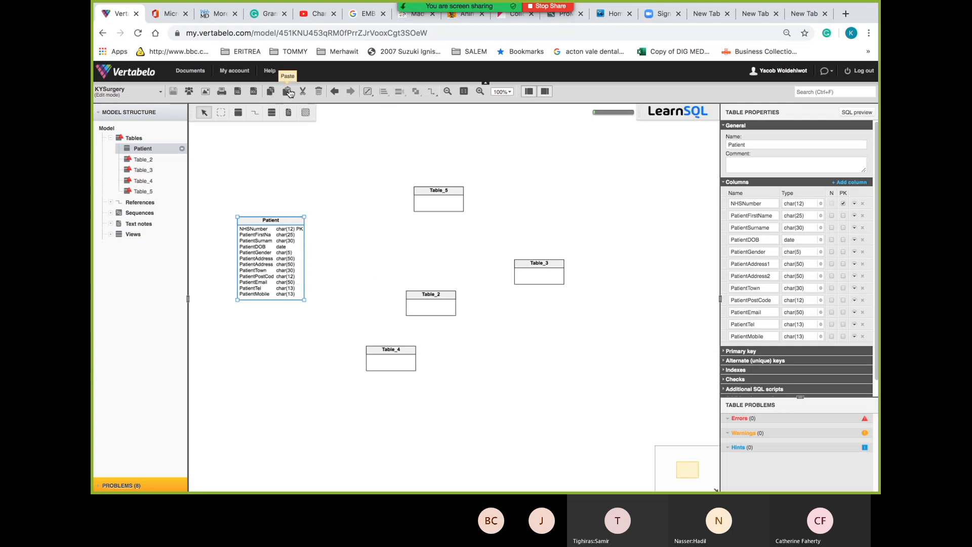
pyautogui.click(287, 91)
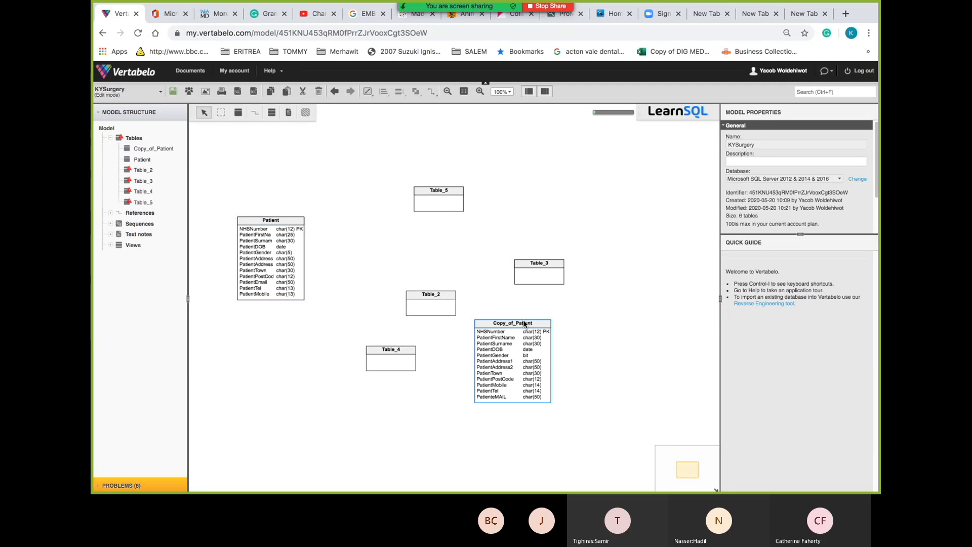
pyautogui.moveTo(525, 324); pyautogui.dragTo(521, 324)
pyautogui.moveTo(385, 329); pyautogui.dragTo(324, 345)
# Delete Table_4 from the KYSurgery model
pyautogui.click(395, 337)
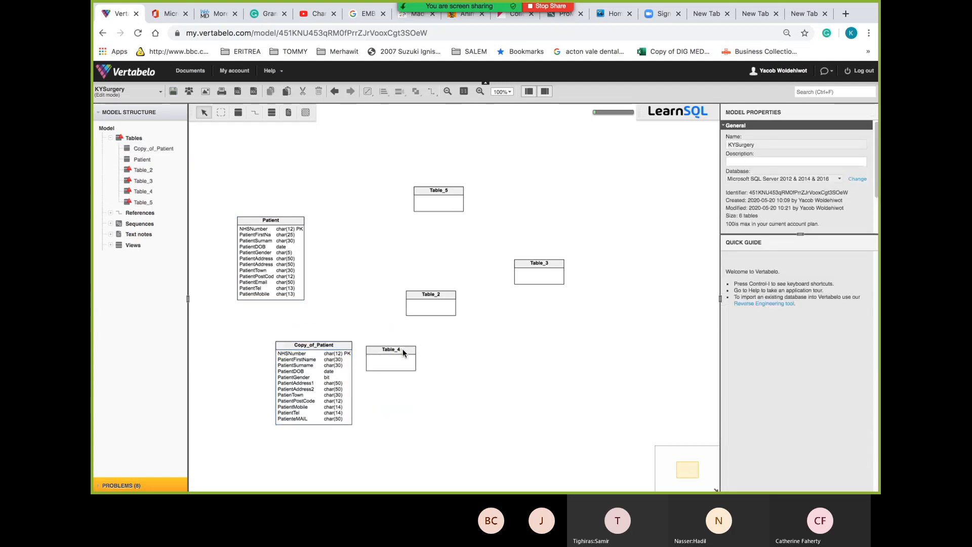
pyautogui.click(402, 349)
pyautogui.press('Delete')
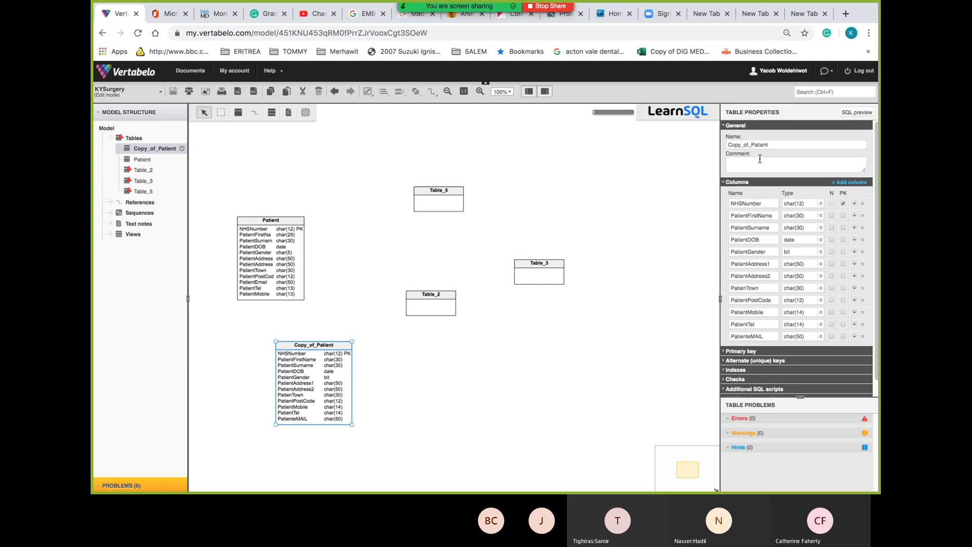
# Change the Copy_of_Patient table's name to Staff in Table Properties
pyautogui.moveTo(773, 145); pyautogui.dragTo(702, 136)
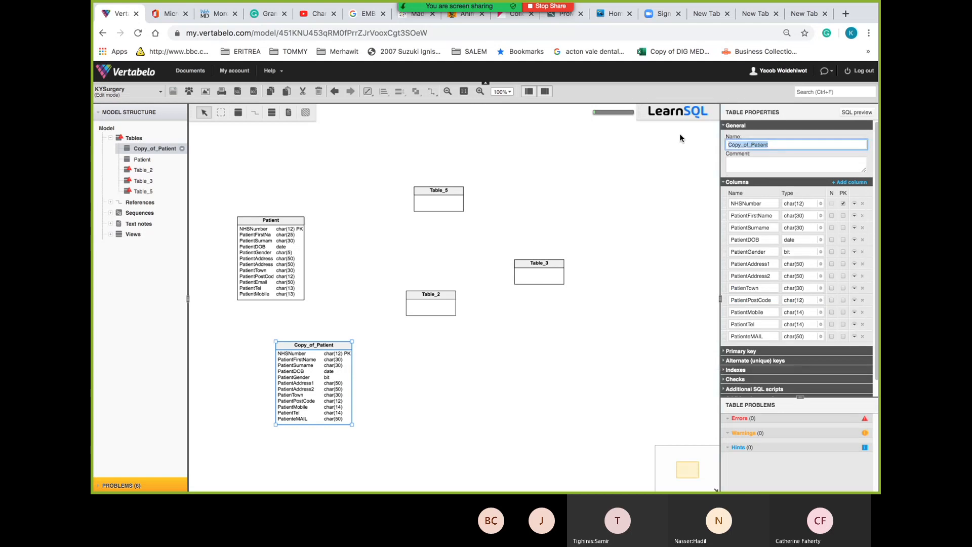
pyautogui.write('Staff')
pyautogui.press('Return')
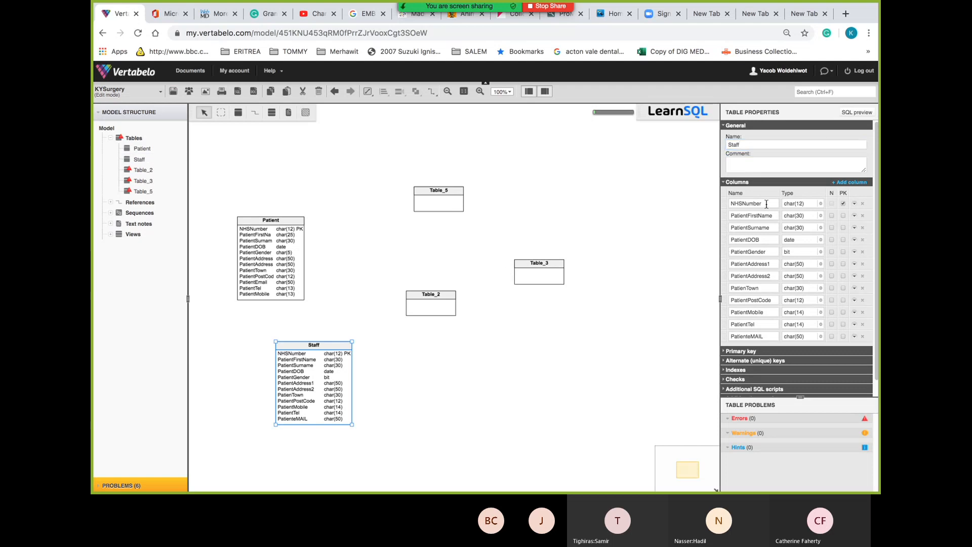
pyautogui.moveTo(766, 205); pyautogui.dragTo(701, 206)
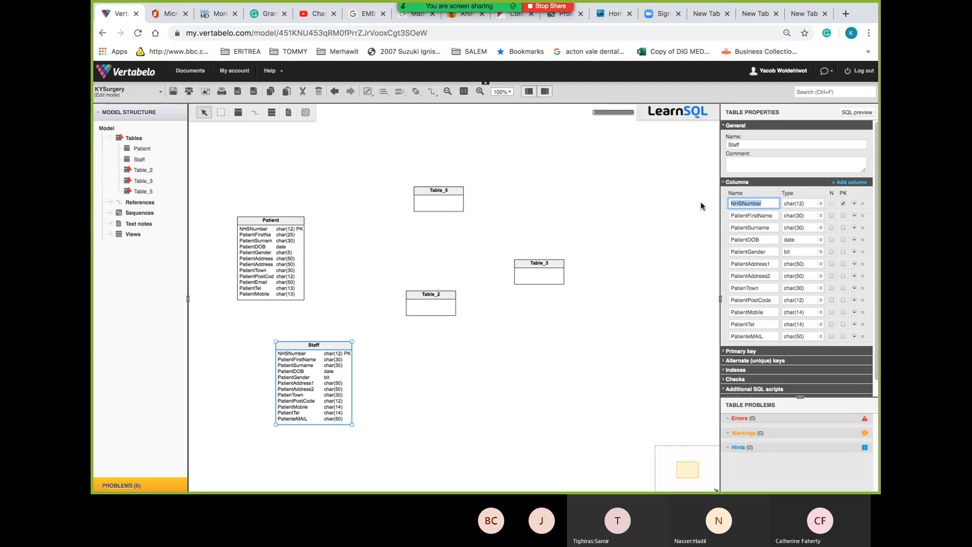
# Copy StaffID from Excel's 3NF staff attributes and paste it as the Staff table's first column name
pyautogui.press('super+Tab')
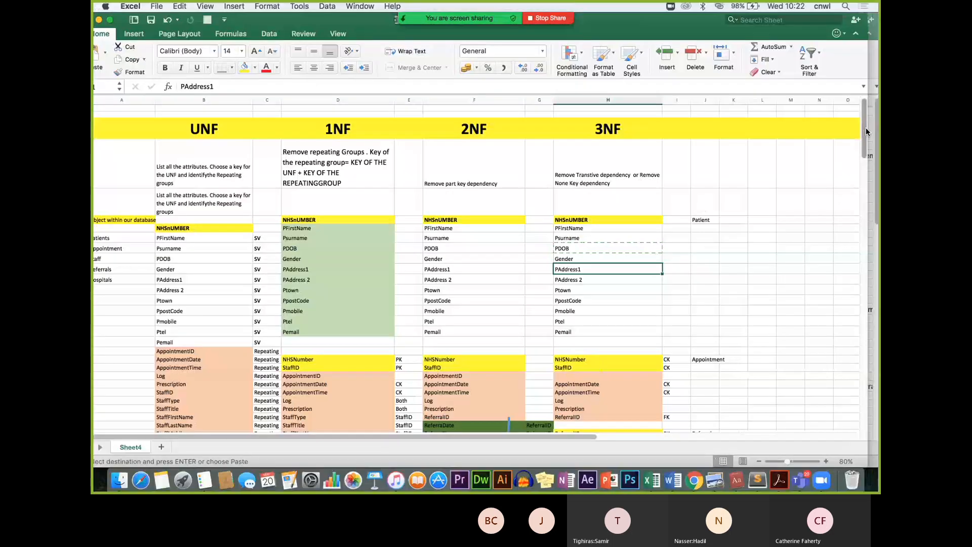
pyautogui.moveTo(865, 129); pyautogui.dragTo(865, 228)
pyautogui.click(626, 136)
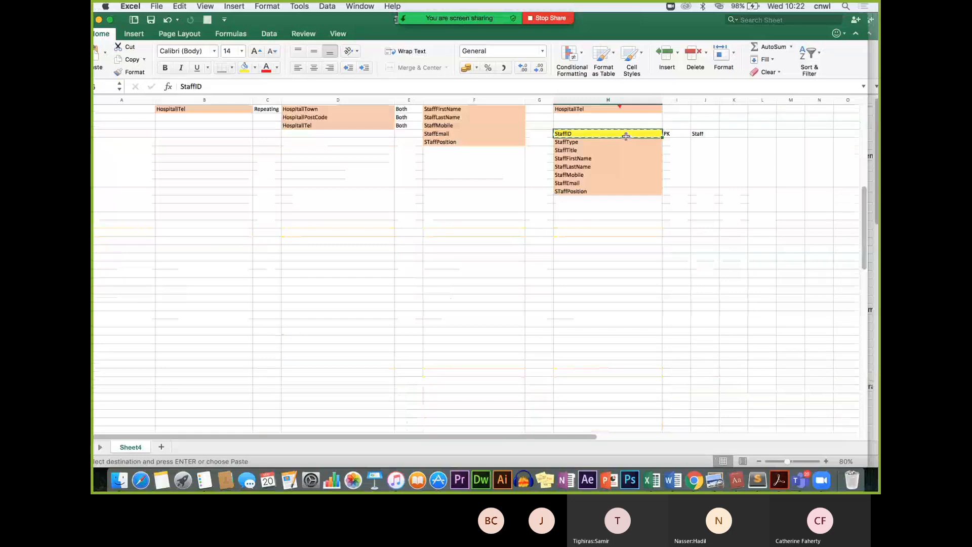
pyautogui.press('super+Tab')
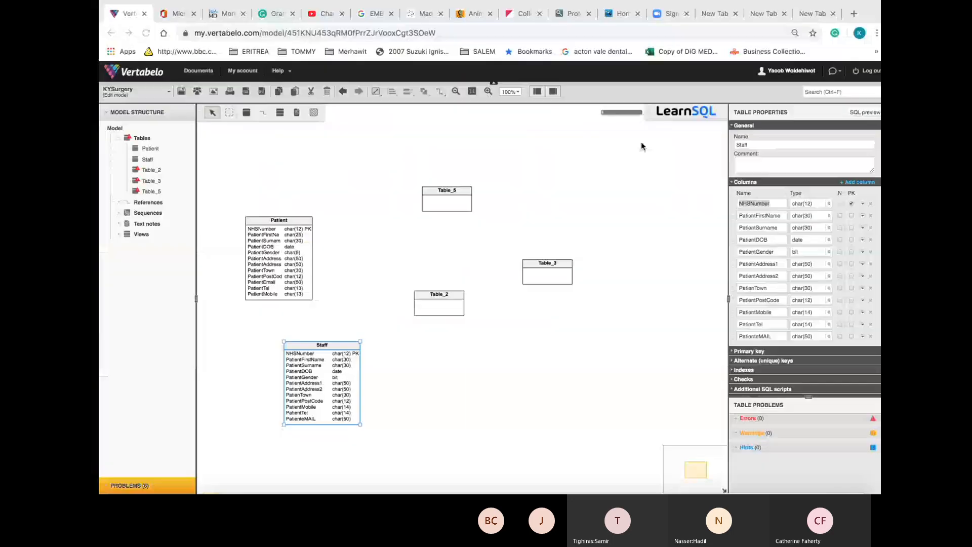
pyautogui.write('StaffID')
pyautogui.click(806, 203)
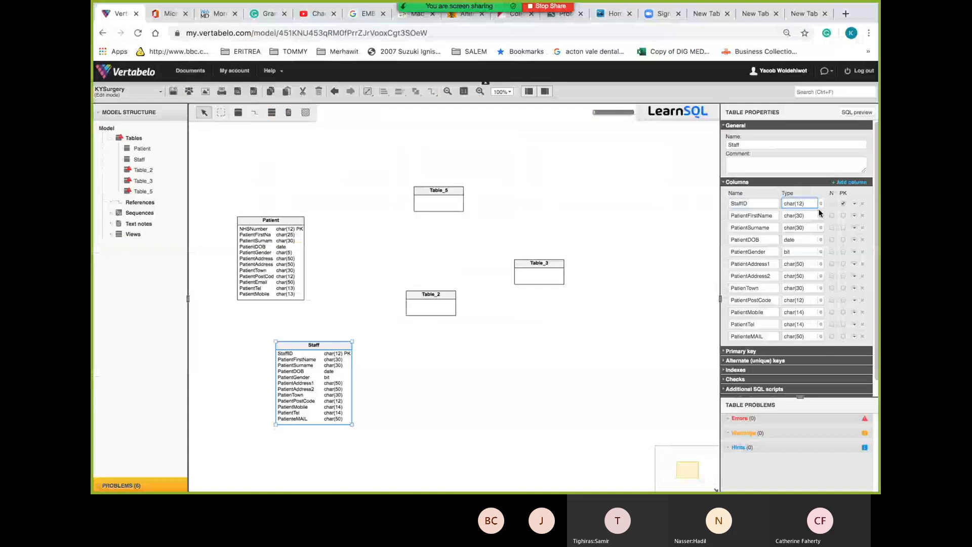
# Set StaffID's type to char(4) and rename PatientFirstName to StaffFirstName
pyautogui.press('BackSpace')
pyautogui.press('BackSpace')
pyautogui.press('BackSpace')
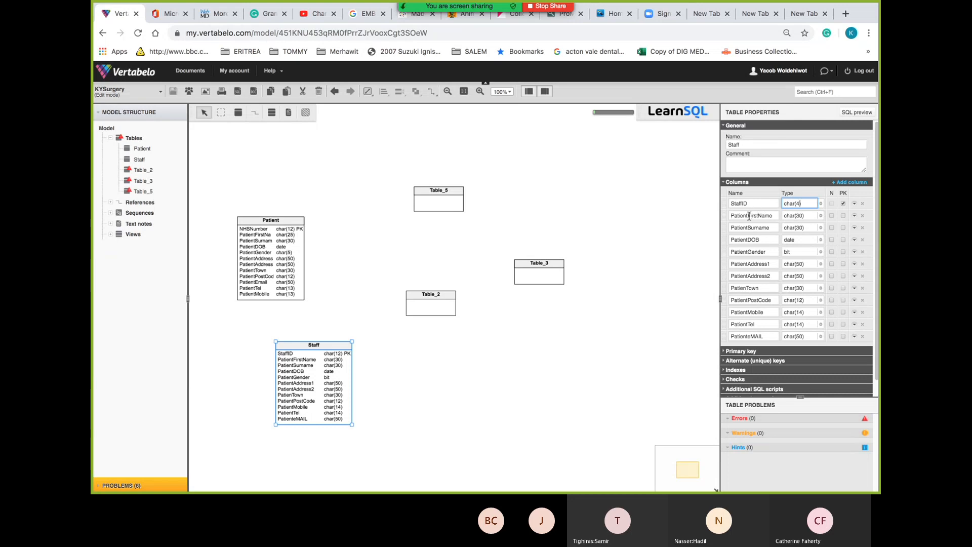
pyautogui.moveTo(748, 216); pyautogui.dragTo(709, 217)
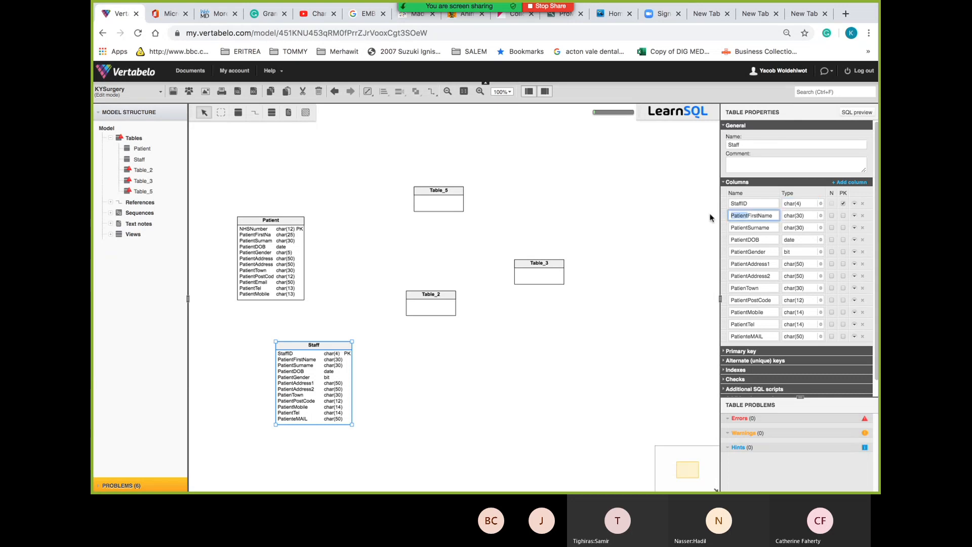
pyautogui.write('Staff')
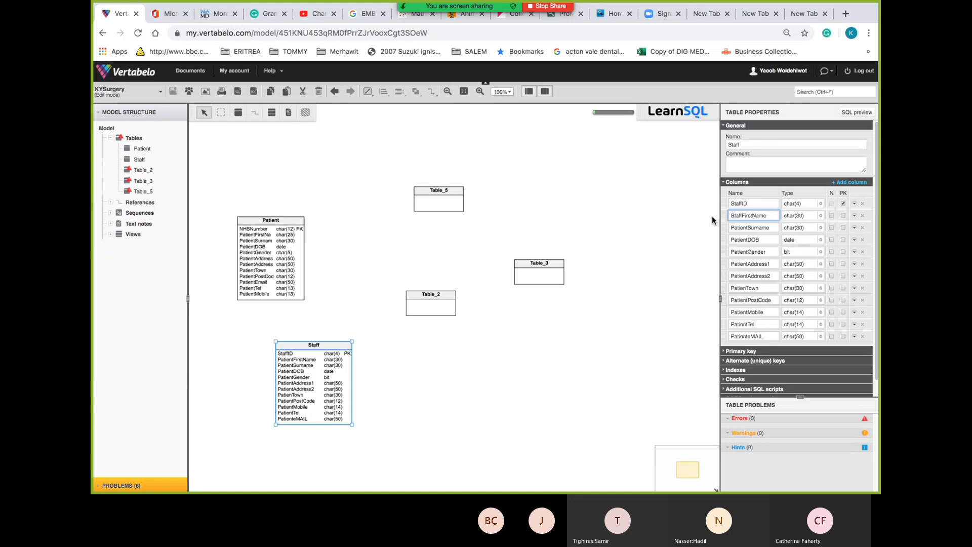
pyautogui.click(758, 229)
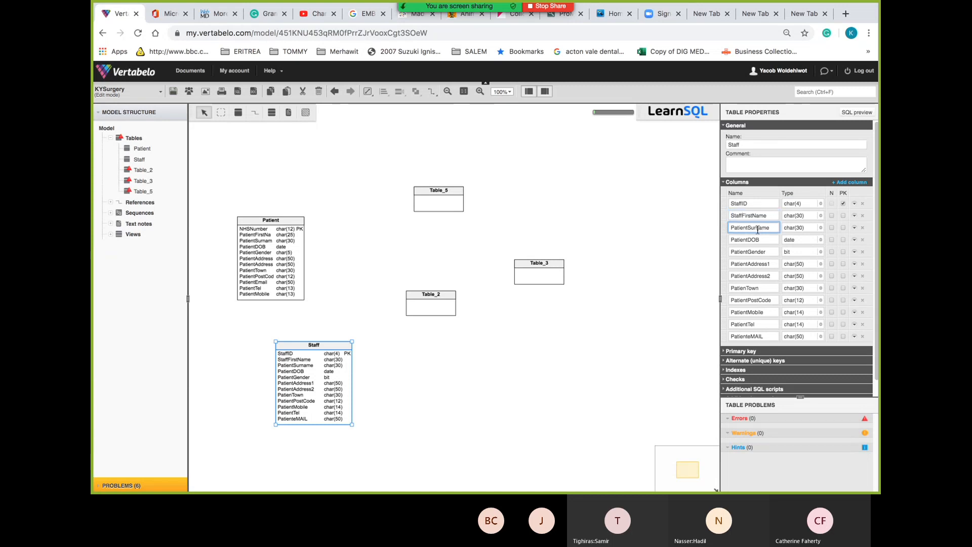
# Change the PatientSurname column name to StaffSurname
pyautogui.moveTo(749, 228); pyautogui.dragTo(654, 230)
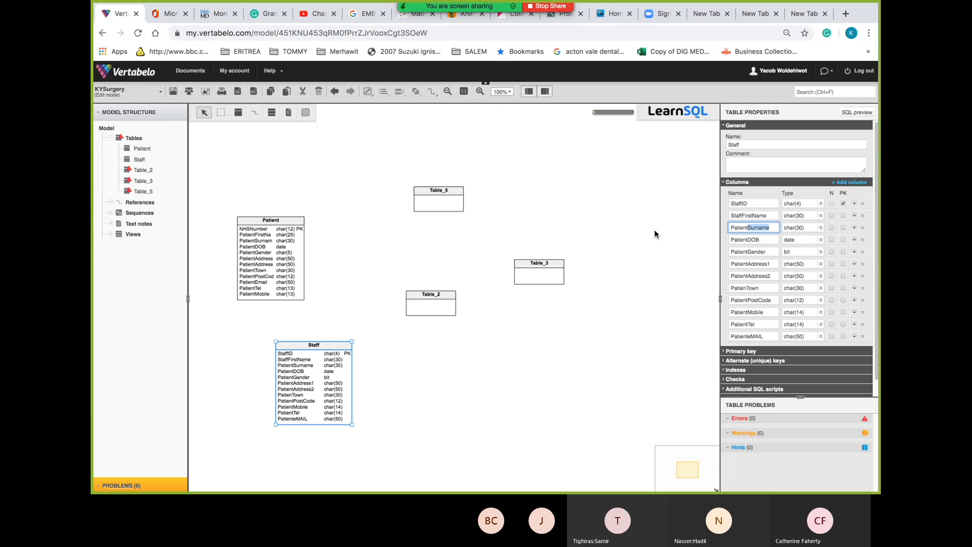
pyautogui.press('Down')
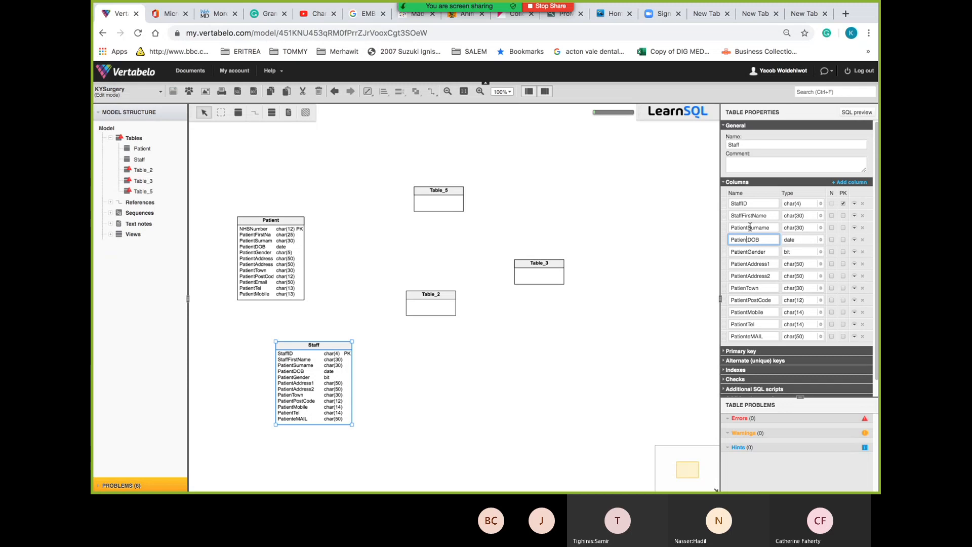
pyautogui.moveTo(749, 227); pyautogui.dragTo(710, 223)
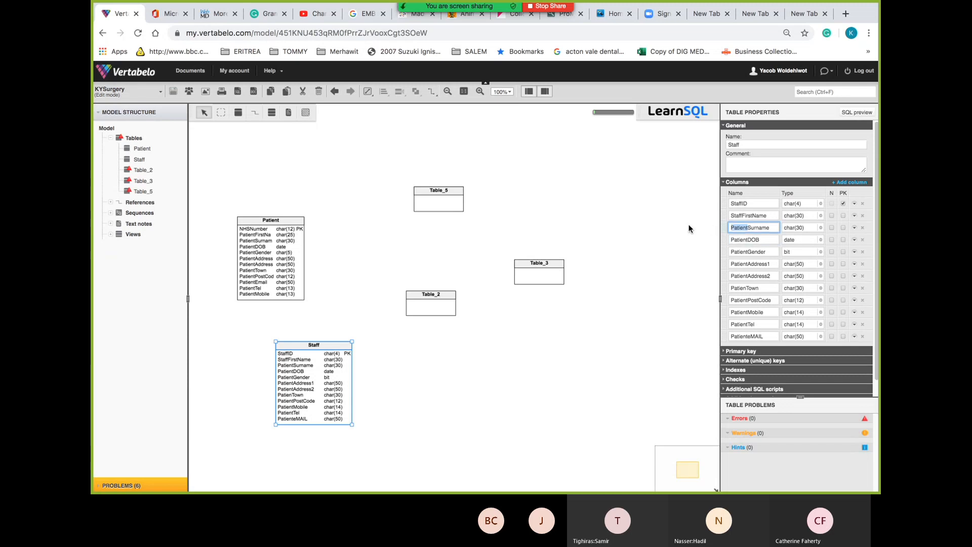
pyautogui.write('StaffID')
pyautogui.press('BackSpace')
pyautogui.press('BackSpace')
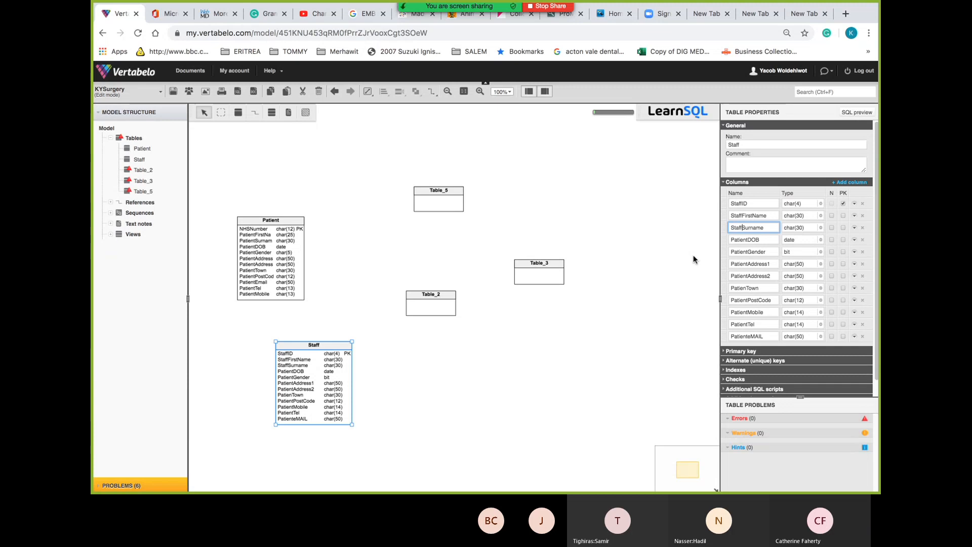
pyautogui.click(766, 240)
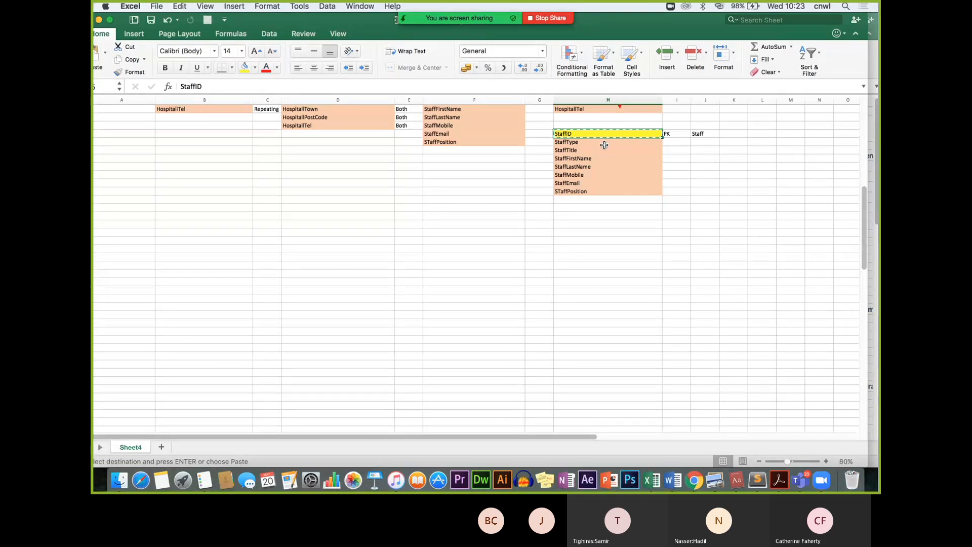
pyautogui.press('super+Tab')
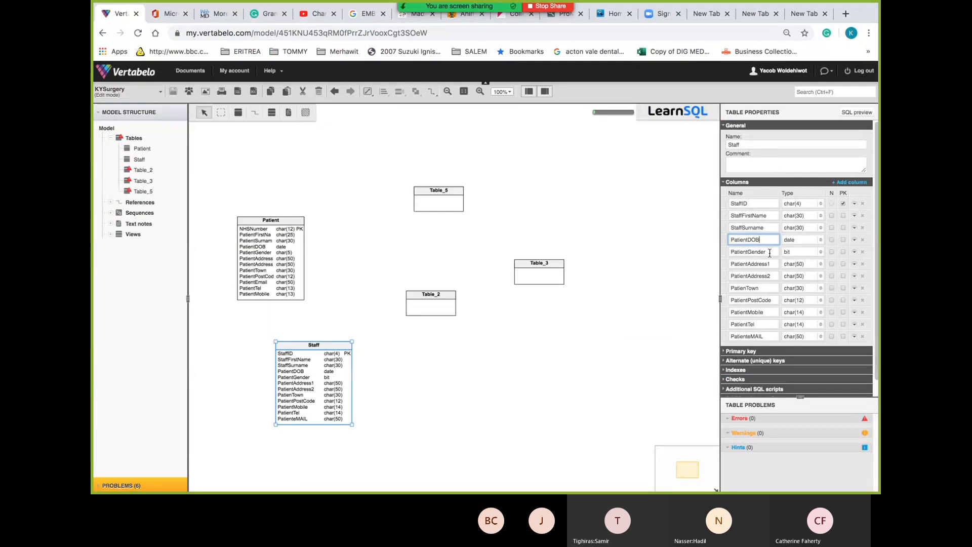
# Rename PatientGender to StaffType, then undo that rename
pyautogui.doubleClick(769, 253)
pyautogui.write('S')
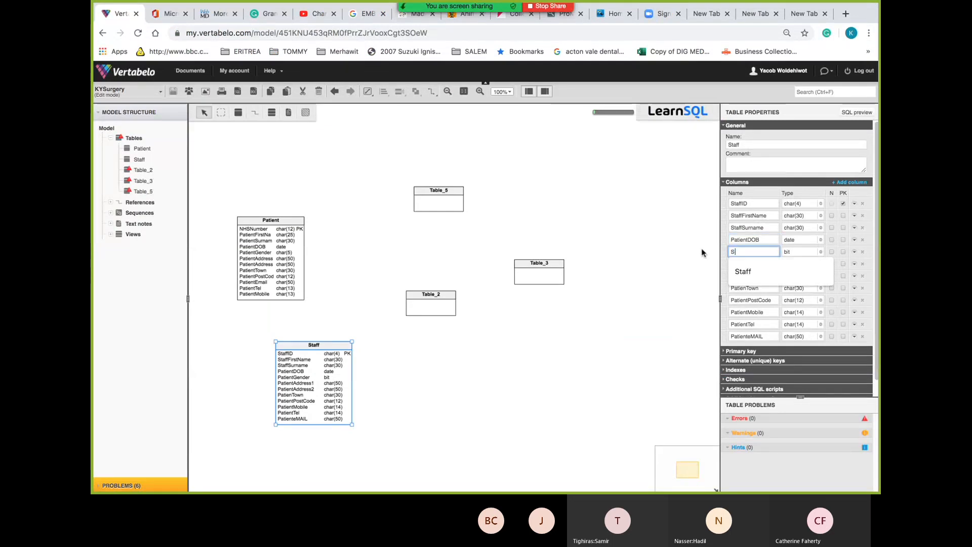
pyautogui.write('taff')
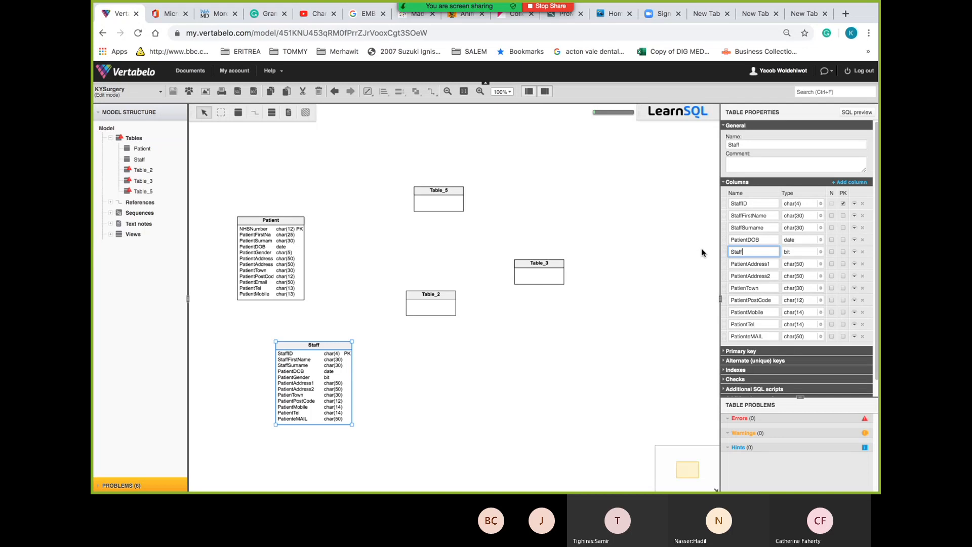
pyautogui.write('TYp')
pyautogui.press('BackSpace')
pyautogui.press('BackSpace')
pyautogui.click(802, 257)
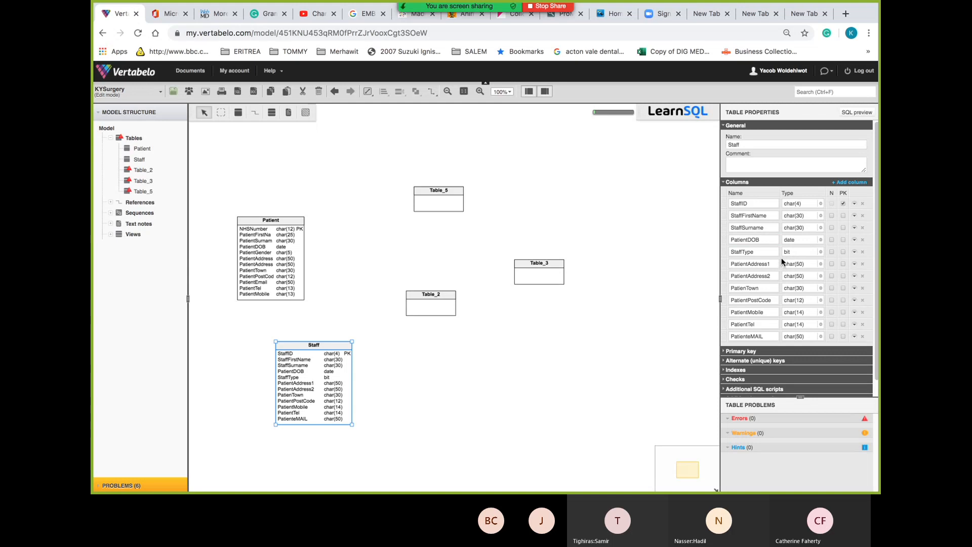
pyautogui.hotkey('ctrl', 'z')
# Change the fourth column's name from PatientDOB to StaffType
pyautogui.click(768, 240)
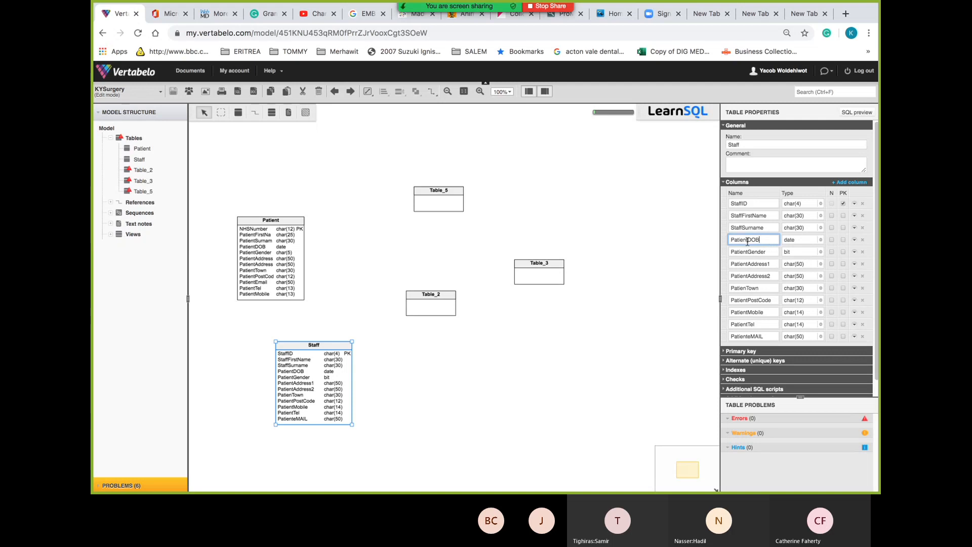
pyautogui.hotkey('ctrl', 'a')
pyautogui.write('StaffID')
pyautogui.press('BackSpace')
pyautogui.press('BackSpace')
pyautogui.write('Type')
pyautogui.click(751, 251)
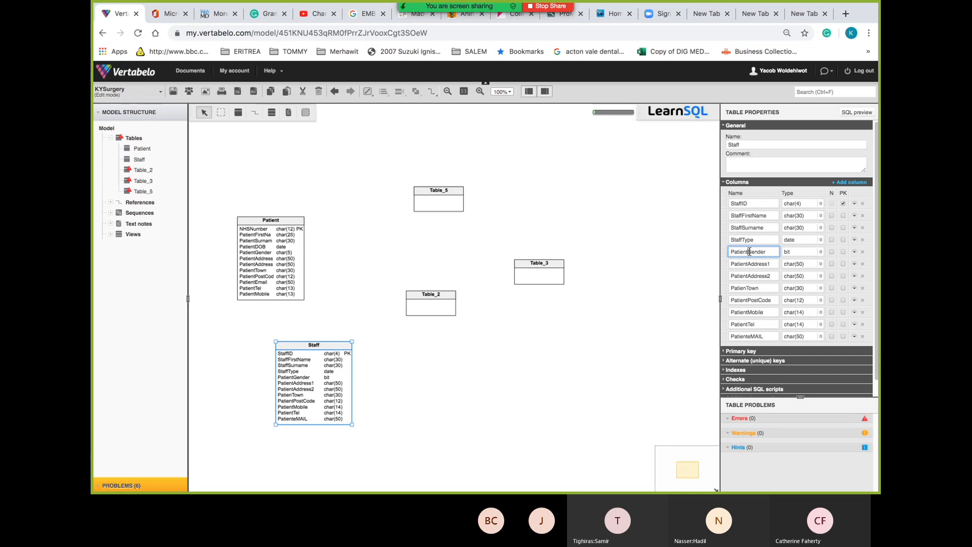
pyautogui.moveTo(749, 251); pyautogui.dragTo(767, 252)
# Switch PatientGender's type from bit to char in the type picker
pyautogui.click(820, 252)
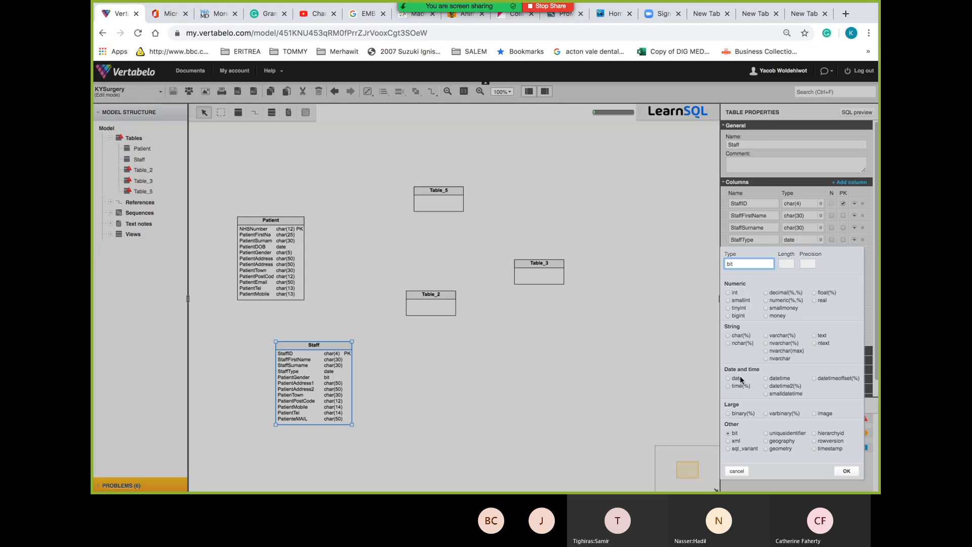
pyautogui.click(738, 335)
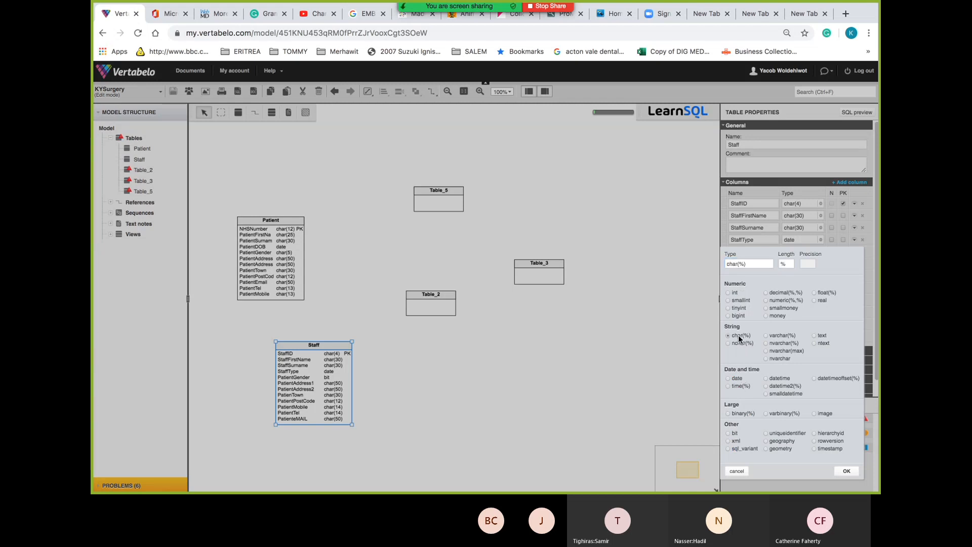
pyautogui.click(786, 264)
# Give PatientGender length 5 (char(5)) and rename it StaffGender, then check the Excel sheet
pyautogui.write('5')
pyautogui.click(843, 471)
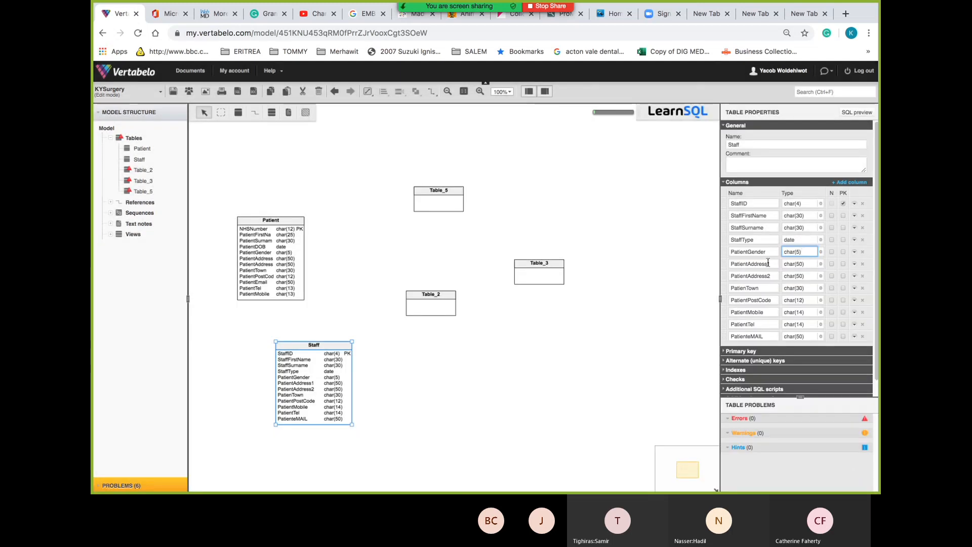
pyautogui.moveTo(748, 251); pyautogui.dragTo(729, 251)
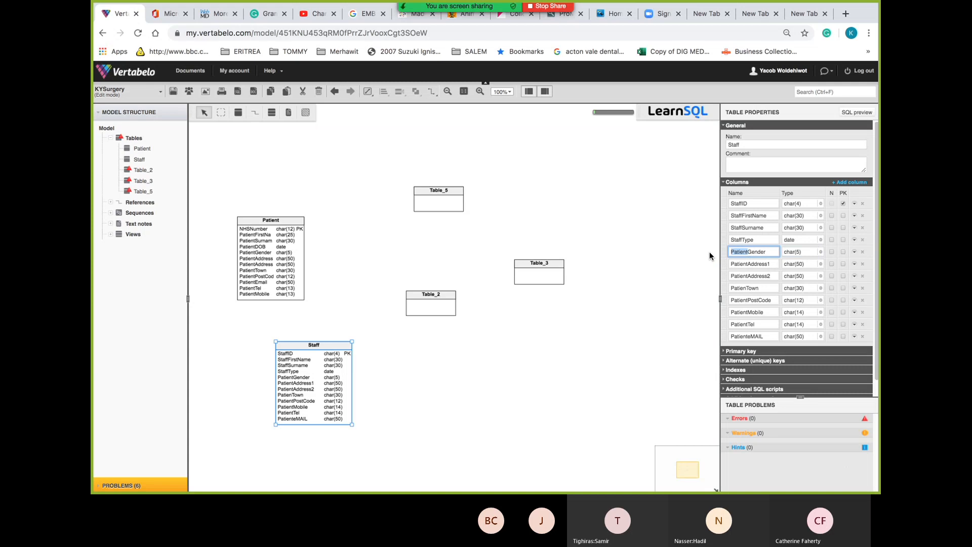
pyautogui.write('StaffID')
pyautogui.press('BackSpace')
pyautogui.press('BackSpace')
pyautogui.click(766, 263)
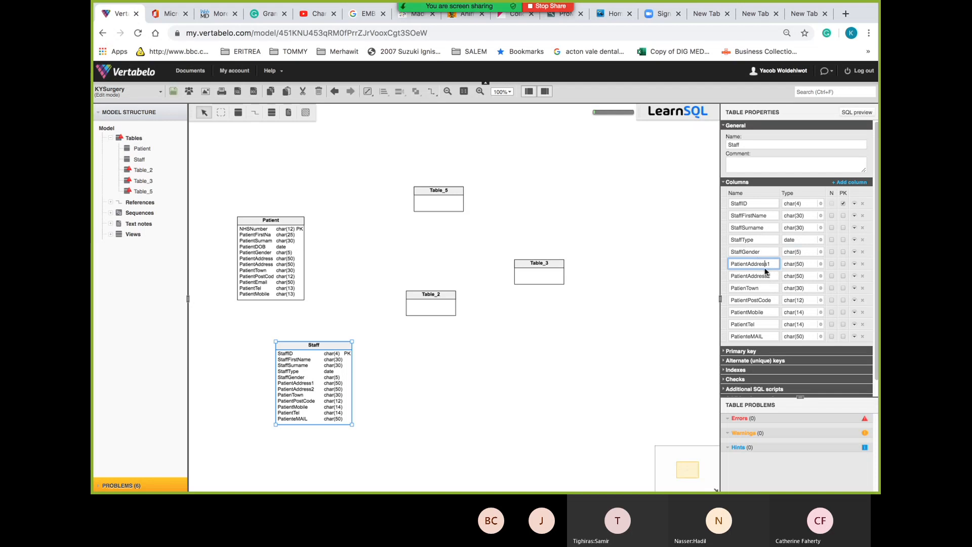
pyautogui.press('super+Tab')
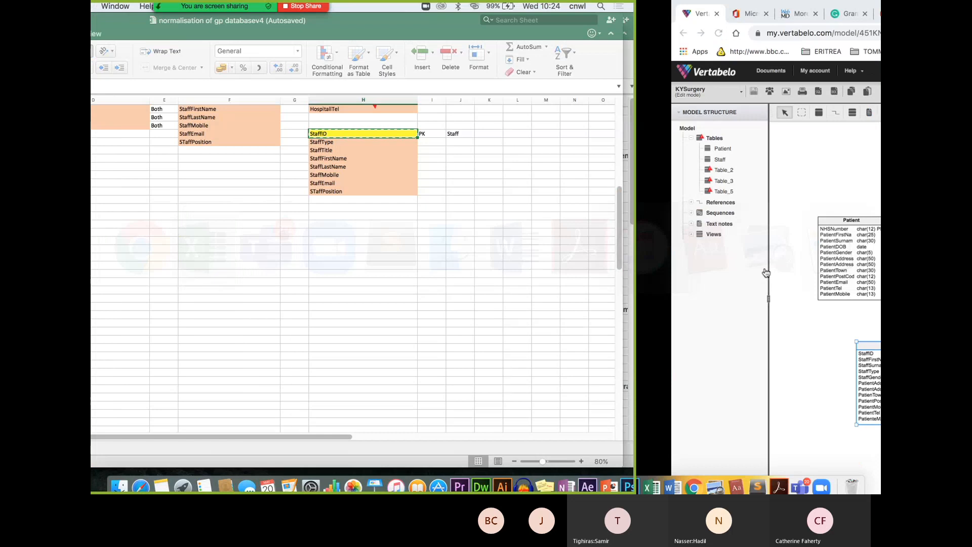
pyautogui.press('super+Tab')
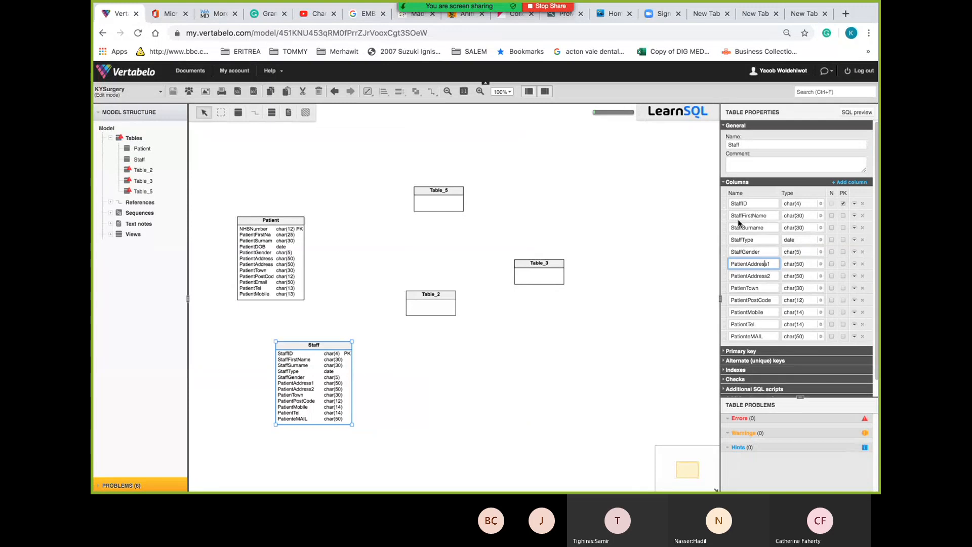
# Add column_13, move it just below StaffID, rename it StaffTitle and type it char(20)
pyautogui.click(738, 215)
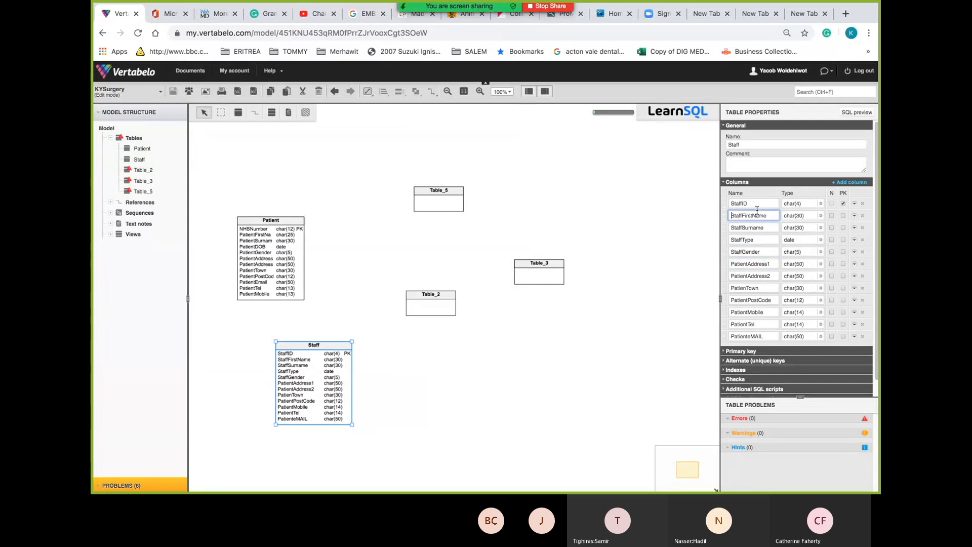
pyautogui.click(854, 182)
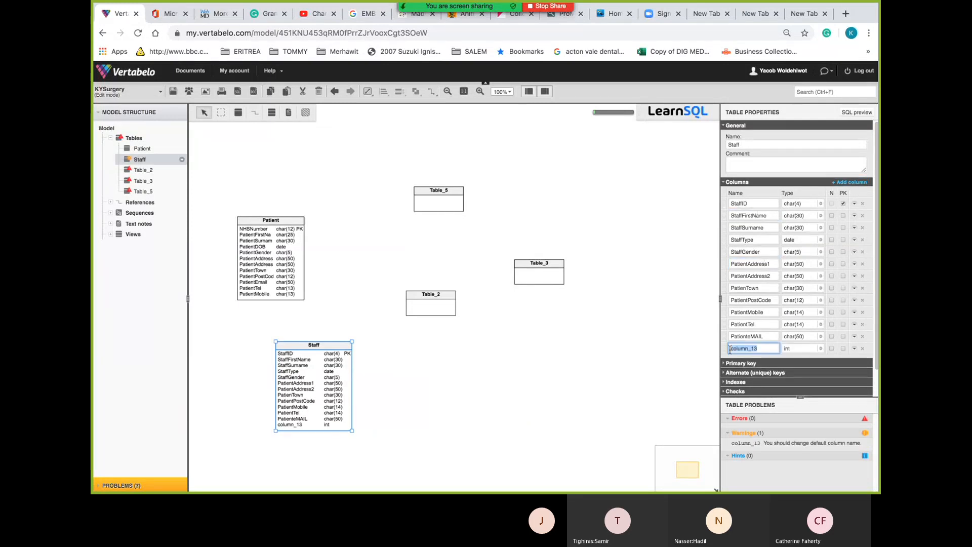
pyautogui.moveTo(727, 350); pyautogui.dragTo(723, 215)
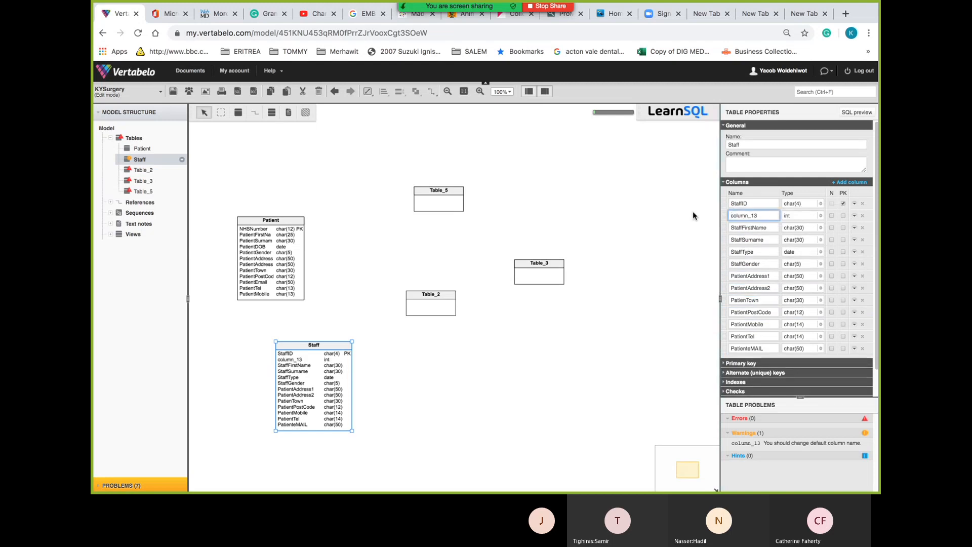
pyautogui.press('super+a')
pyautogui.write('StaffID')
pyautogui.press('BackSpace')
pyautogui.press('BackSpace')
pyautogui.write('Title')
pyautogui.press('Tab')
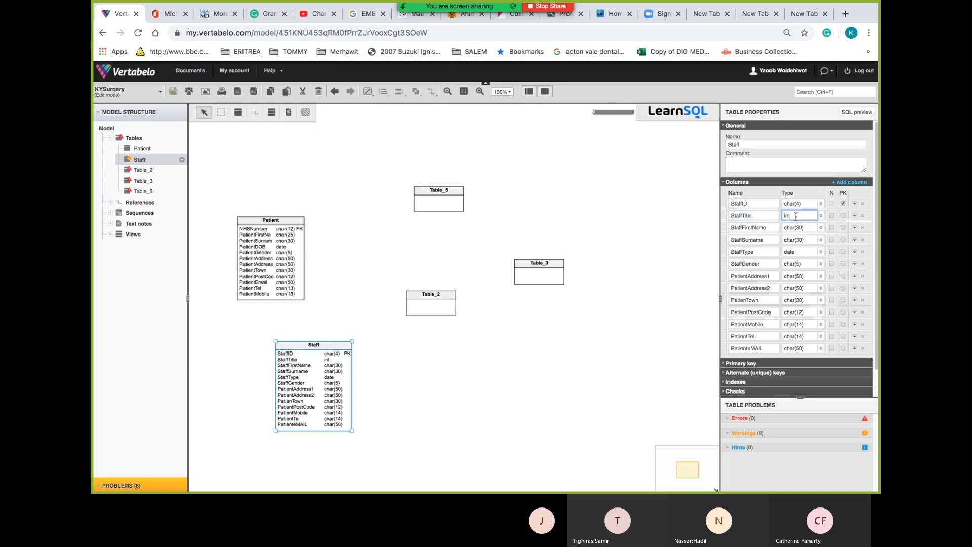
pyautogui.write('char')
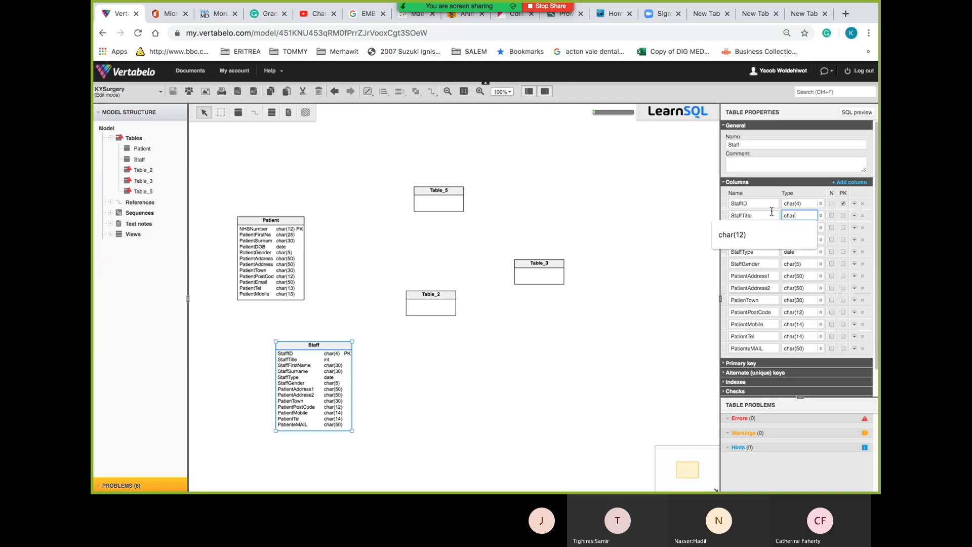
pyautogui.write('(20)')
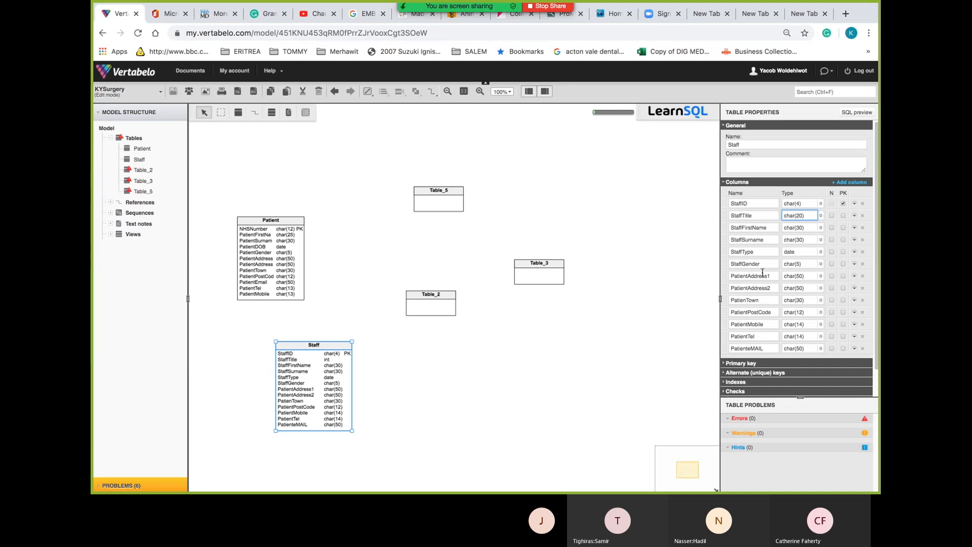
pyautogui.hotkey('ctrl', 'Left')
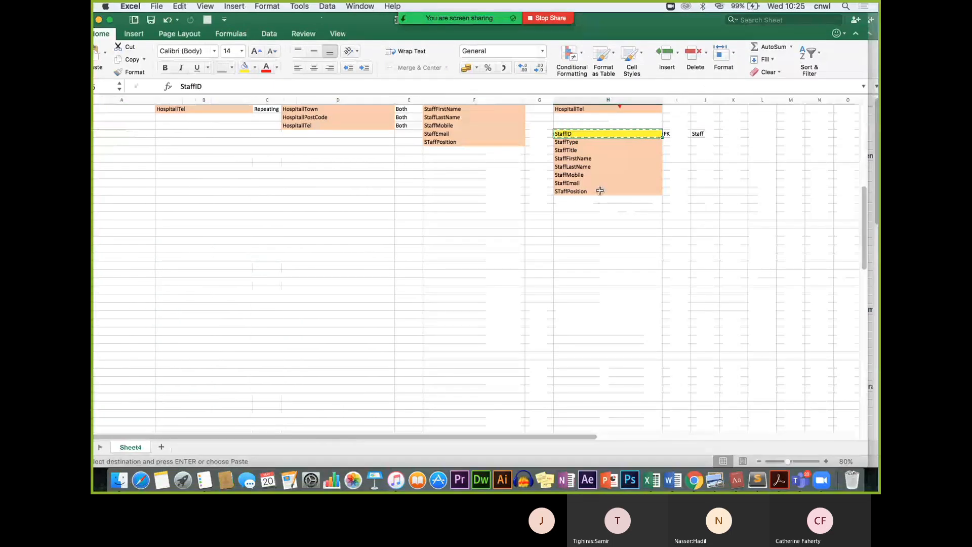
pyautogui.hotkey('ctrl', 'Right')
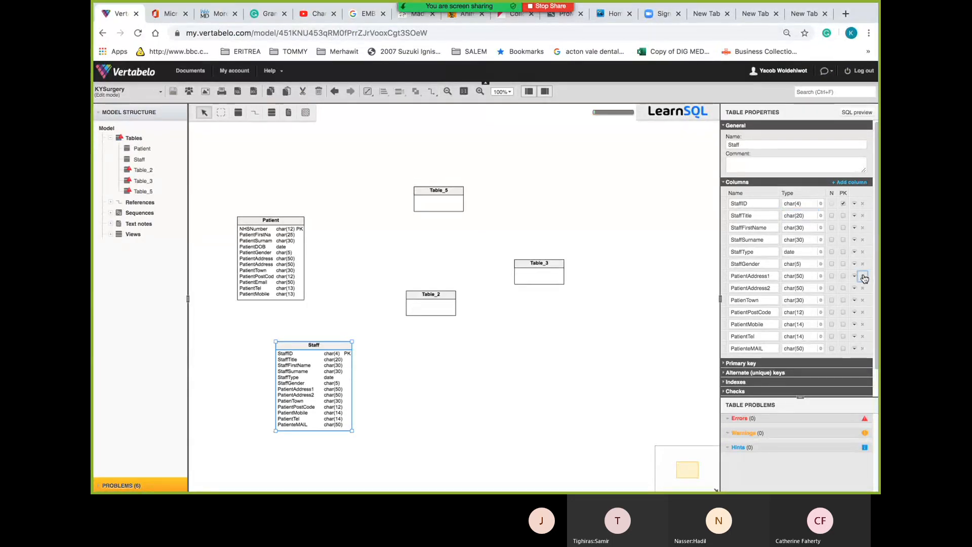
# Delete the PatientAddress1, PatientAddress2, PatienTown and PatientPostCode columns from the Staff table
pyautogui.click(862, 276)
pyautogui.click(862, 276)
pyautogui.click(862, 276)
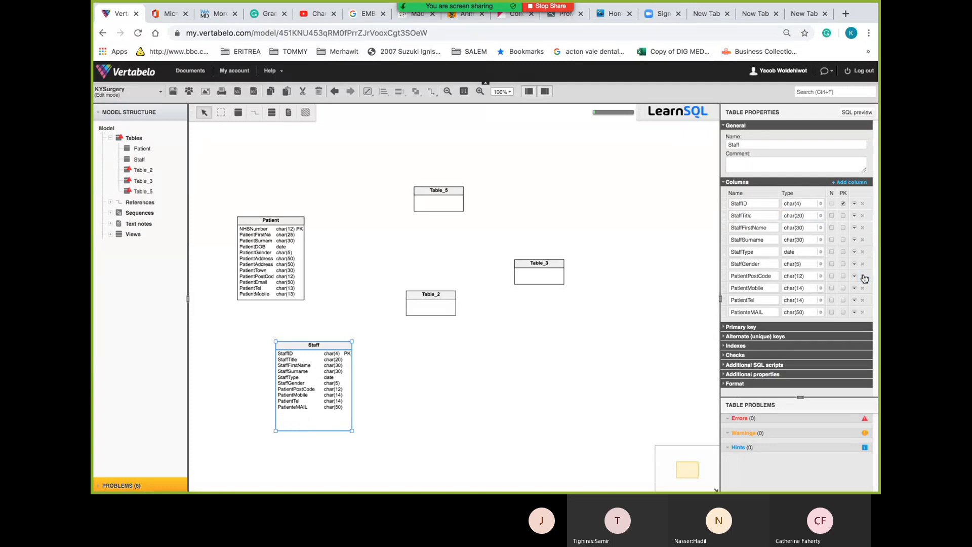
pyautogui.click(862, 276)
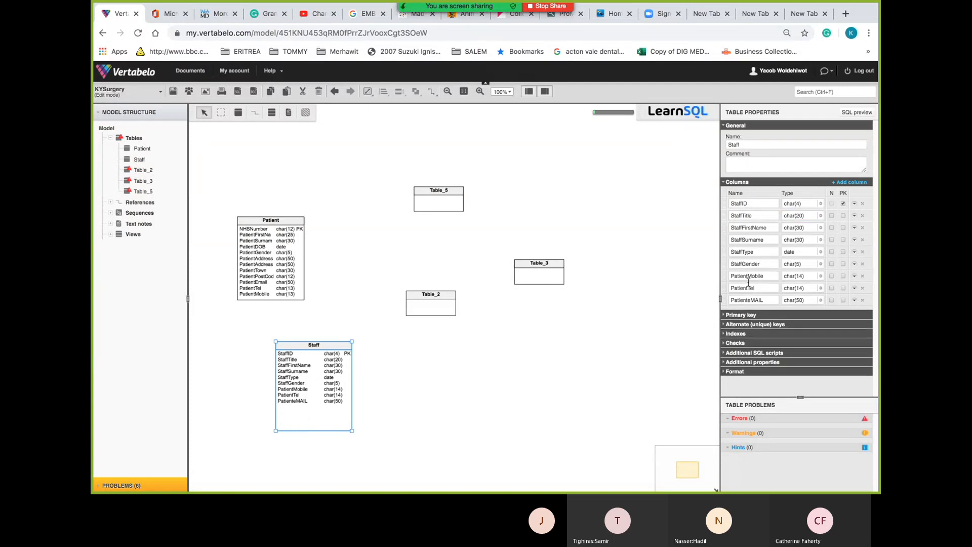
# Rename the PatientMobile column to Mobile
pyautogui.moveTo(749, 278); pyautogui.dragTo(696, 277)
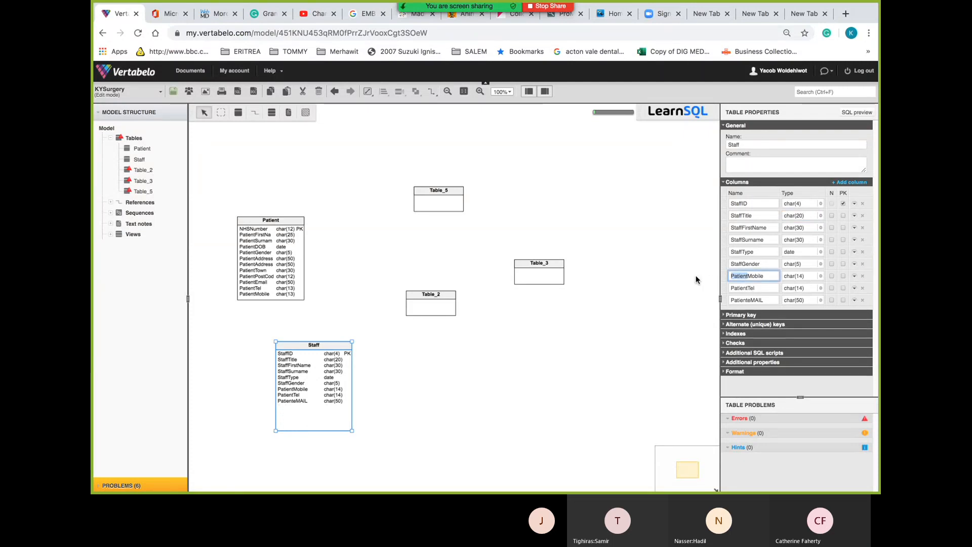
pyautogui.press('BackSpace')
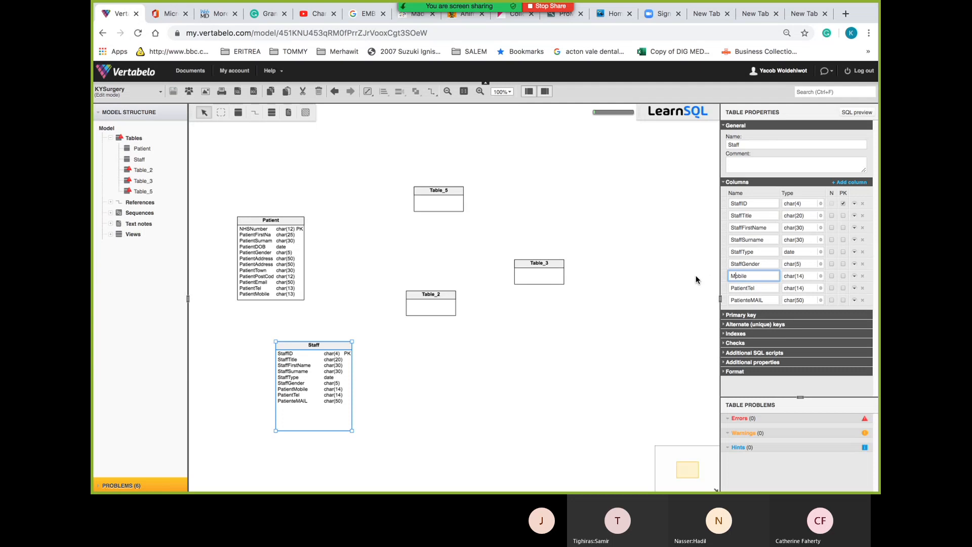
pyautogui.press('Down')
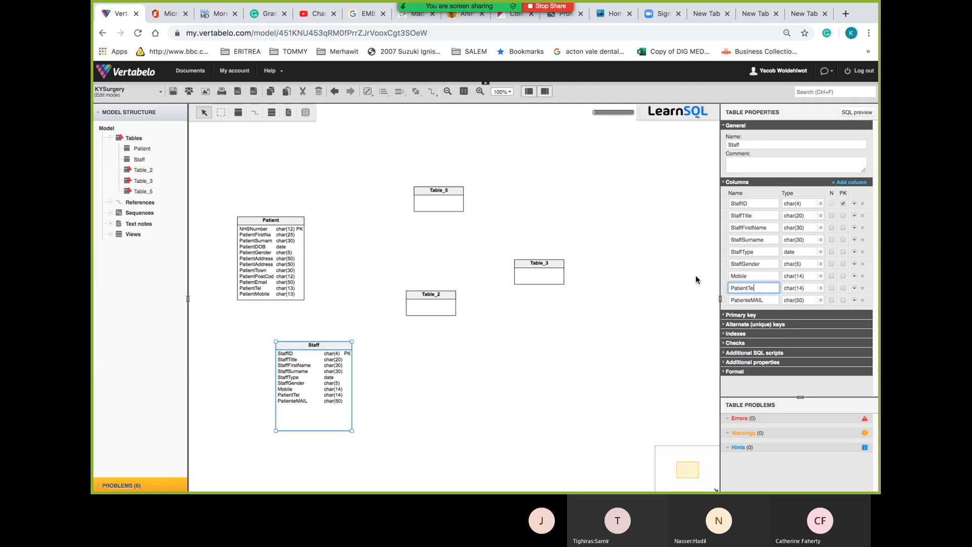
pyautogui.click(731, 276)
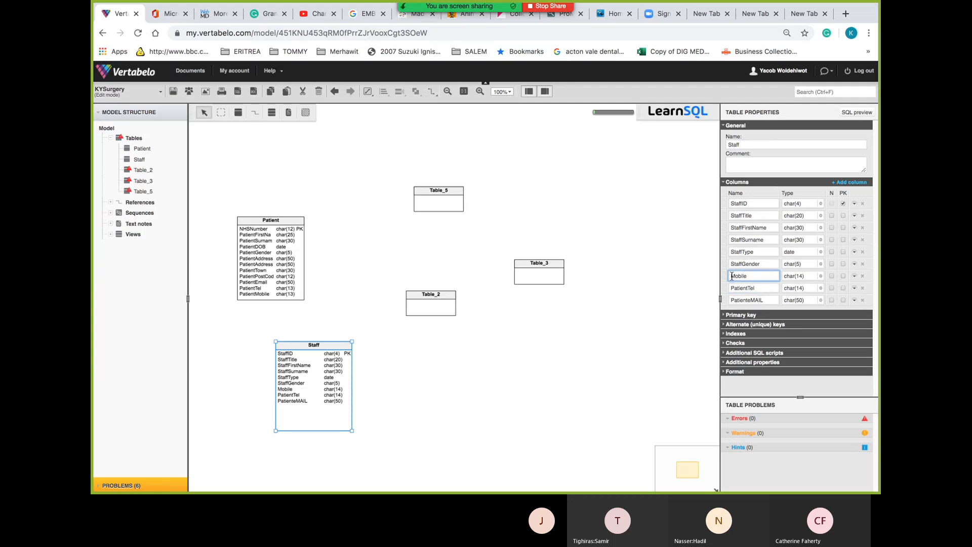
# Delete the accidentally pasted Copy_of_Patient table and return to the Staff table's Mobile column
pyautogui.hotkey('ctrl', 'v')
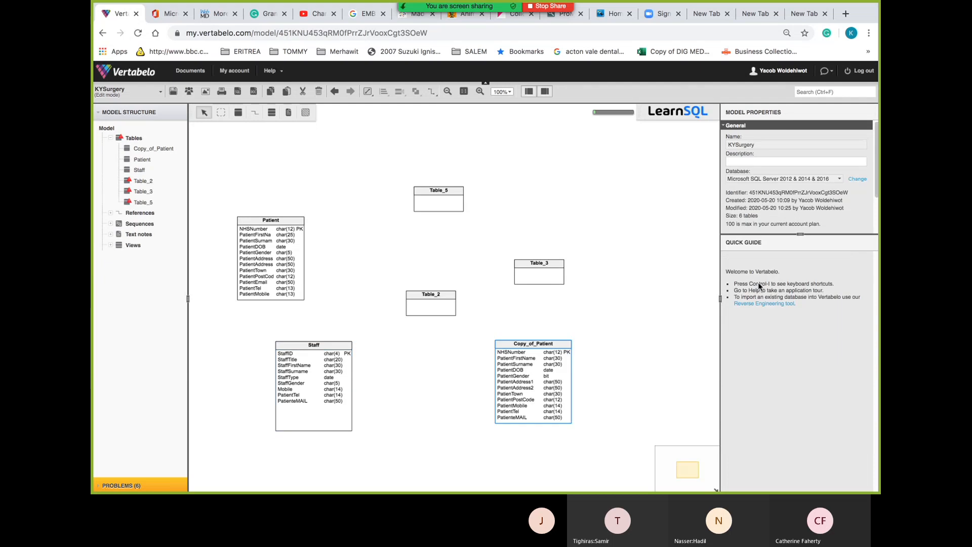
pyautogui.click(560, 357)
pyautogui.press('Delete')
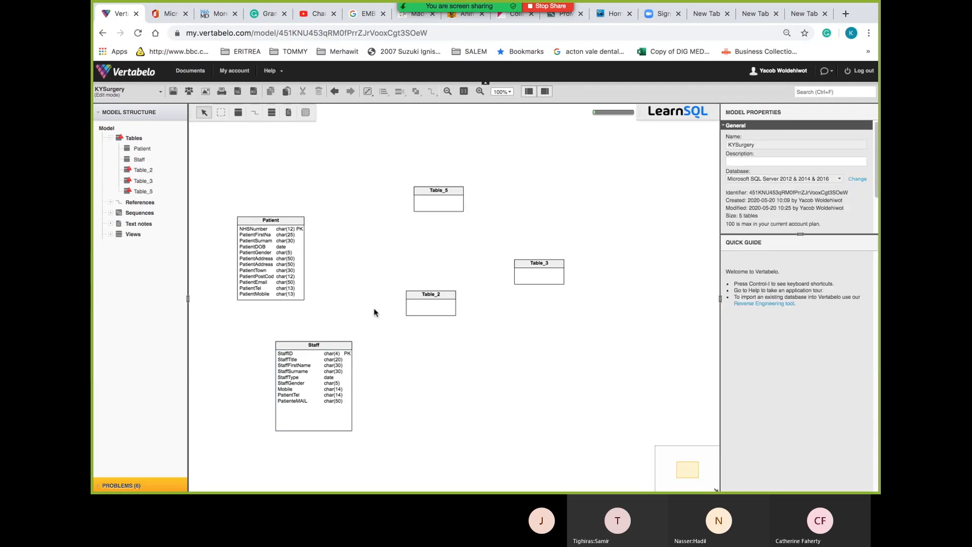
pyautogui.click(350, 350)
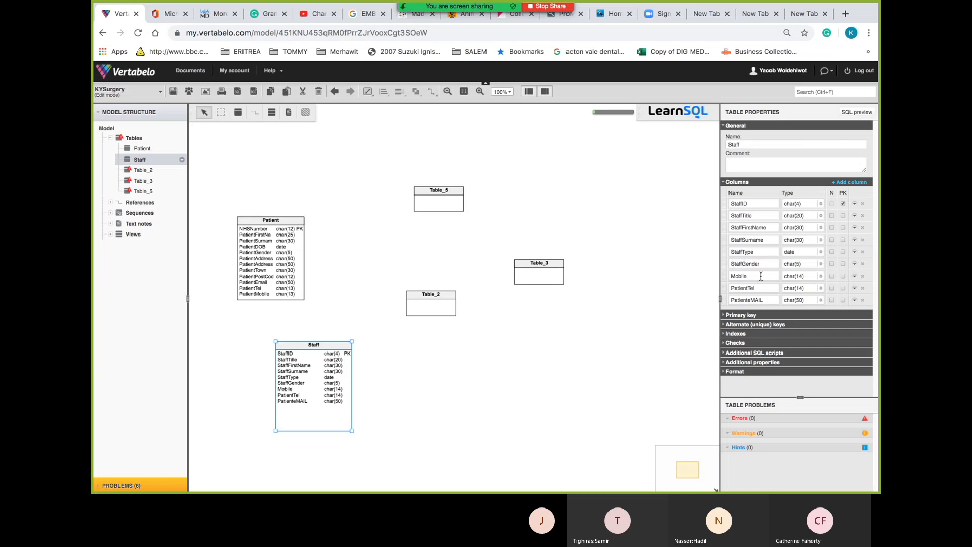
pyautogui.click(732, 277)
# Remove the second pasted Copy_of_Patient table and reselect the Staff table
pyautogui.hotkey('ctrl', 'v')
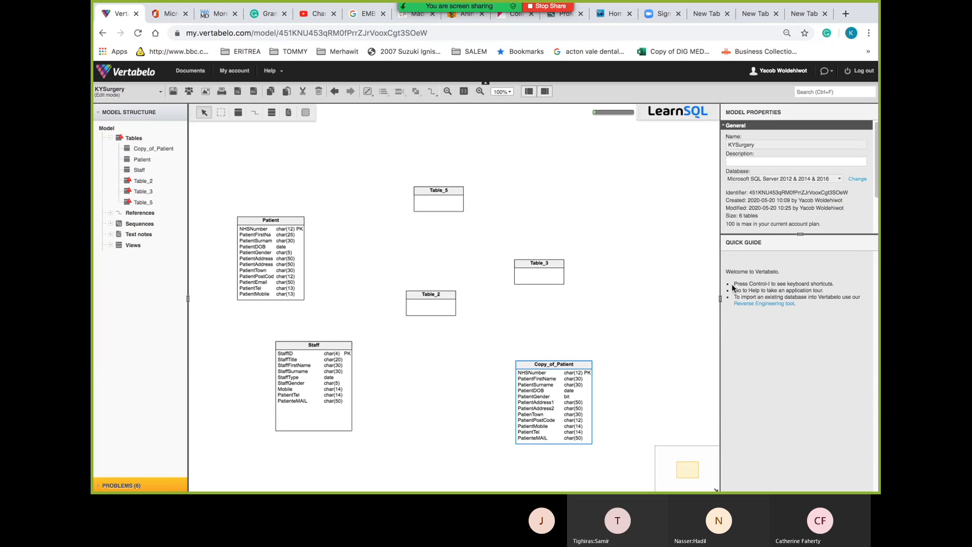
pyautogui.click(583, 368)
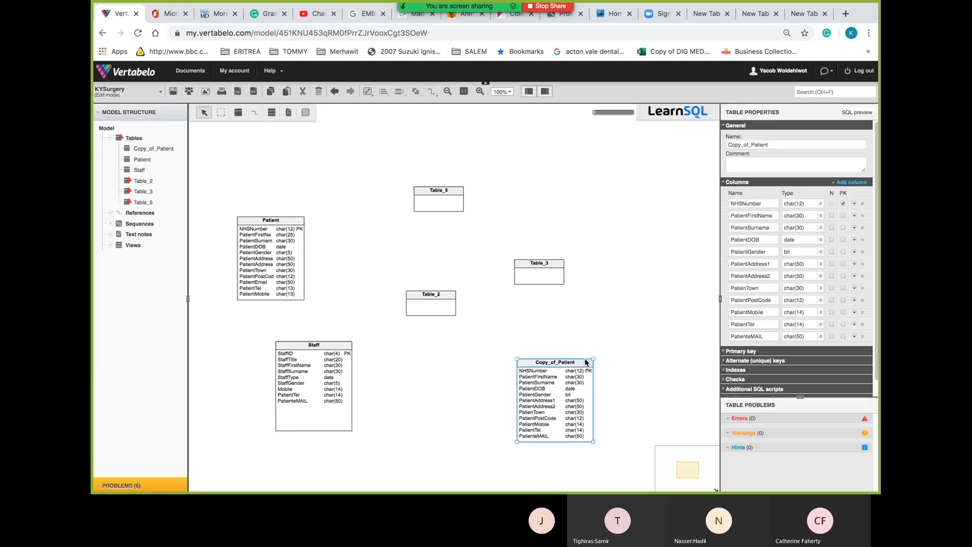
pyautogui.press('Delete')
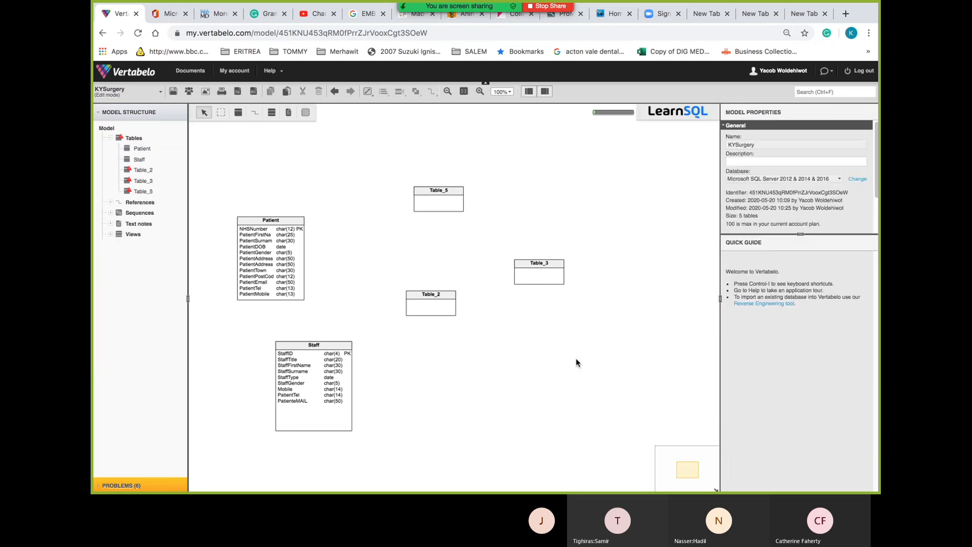
pyautogui.click(335, 350)
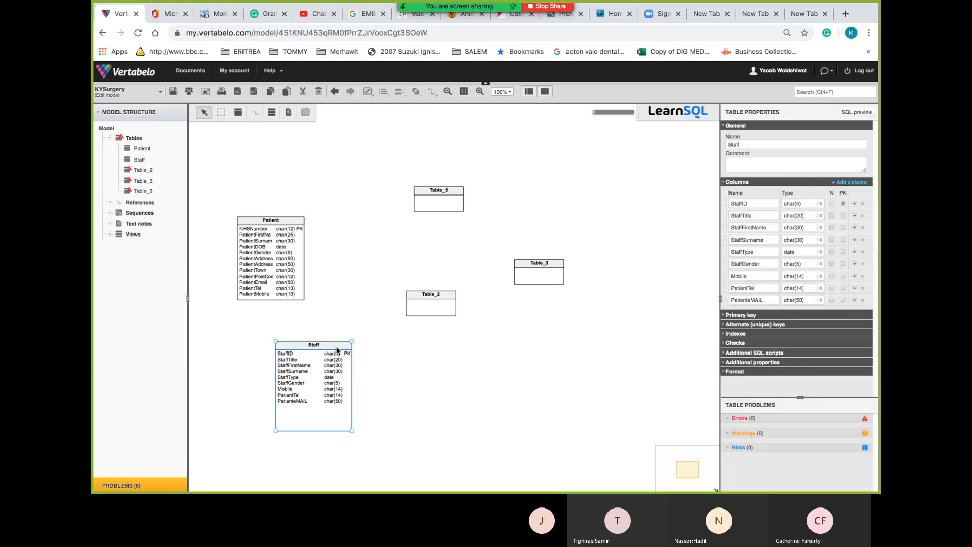
# Rename the Mobile column to StaffMobile
pyautogui.click(765, 265)
pyautogui.click(753, 277)
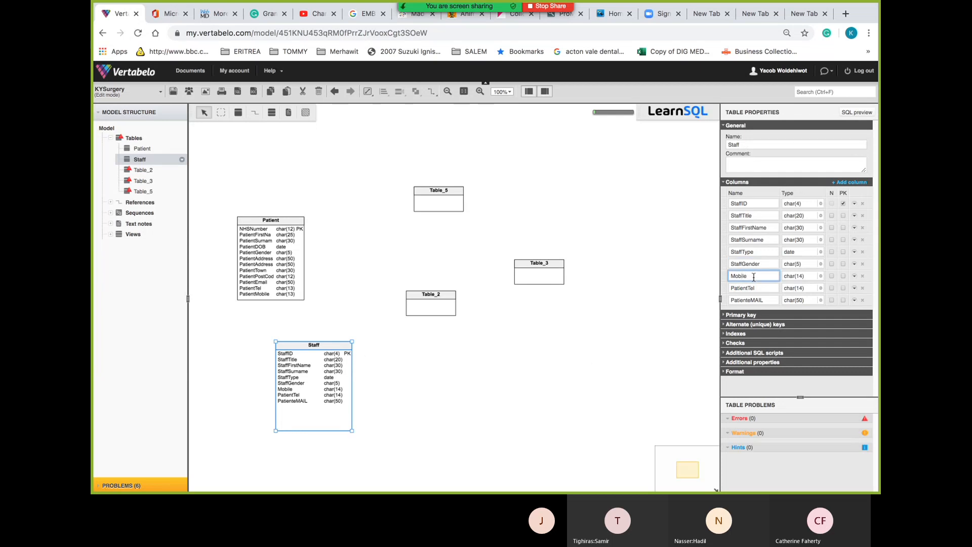
pyautogui.press('Home')
pyautogui.write('Staff')
pyautogui.click(761, 288)
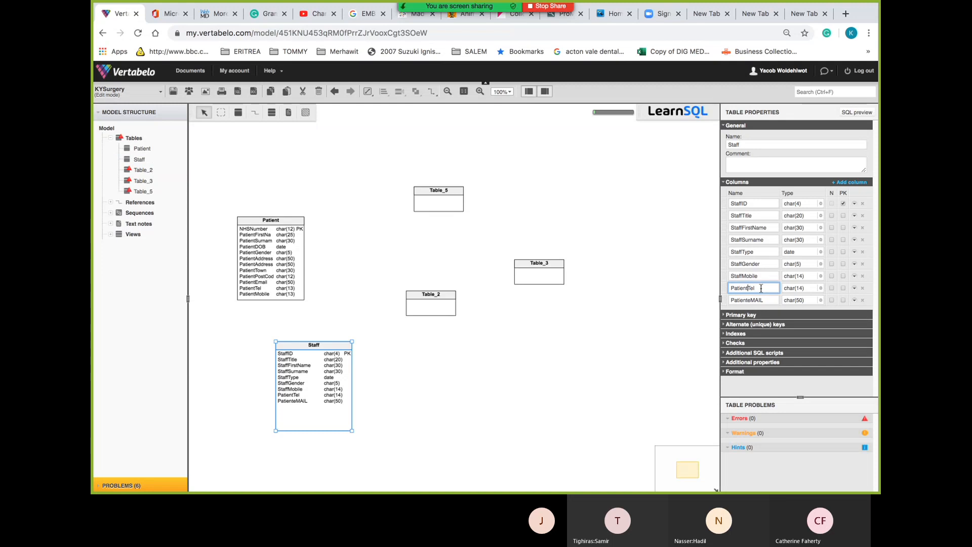
# Rename PatientTel to StaffTel and PatienteMAIL to StaffEMAIL
pyautogui.press('BackSpace')
pyautogui.press('BackSpace')
pyautogui.press('BackSpace')
pyautogui.press('BackSpace')
pyautogui.press('BackSpace')
pyautogui.press('BackSpace')
pyautogui.press('BackSpace')
pyautogui.write('Staf')
pyautogui.click(750, 301)
pyautogui.press('BackSpace')
pyautogui.press('BackSpace')
pyautogui.press('BackSpace')
pyautogui.press('BackSpace')
pyautogui.press('BackSpace')
pyautogui.press('BackSpace')
pyautogui.press('BackSpace')
pyautogui.press('BackSpace')
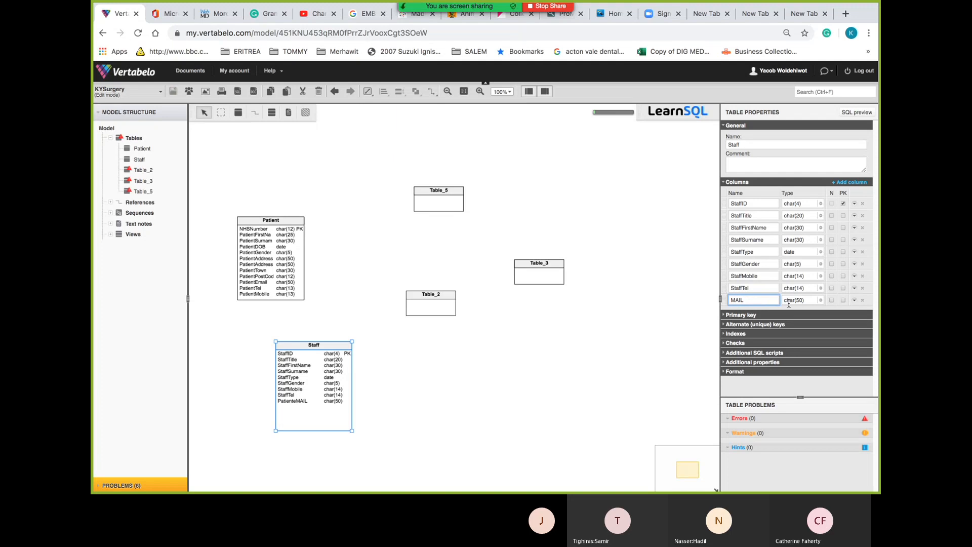
pyautogui.write('S')
pyautogui.press('BackSpace')
pyautogui.write('StaffE')
pyautogui.click(439, 32)
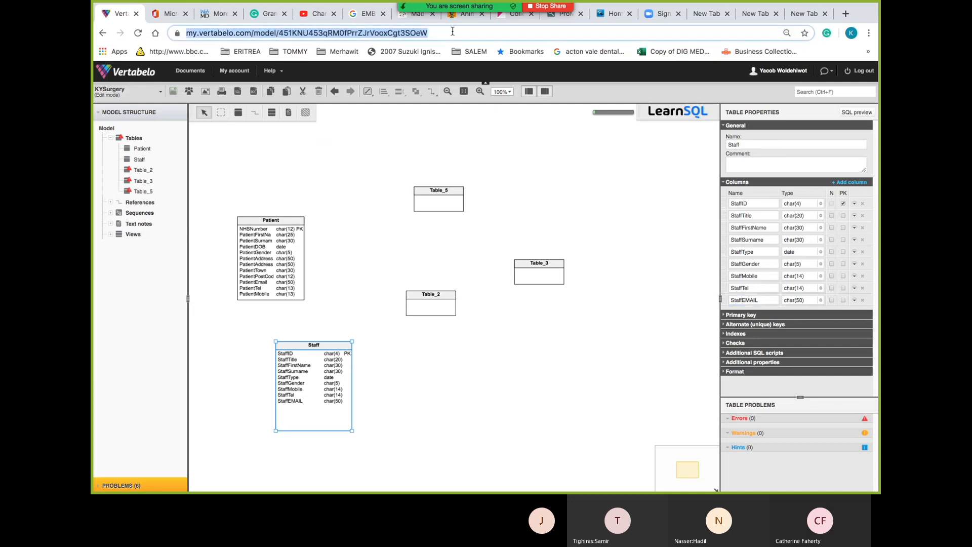
pyautogui.click(453, 32)
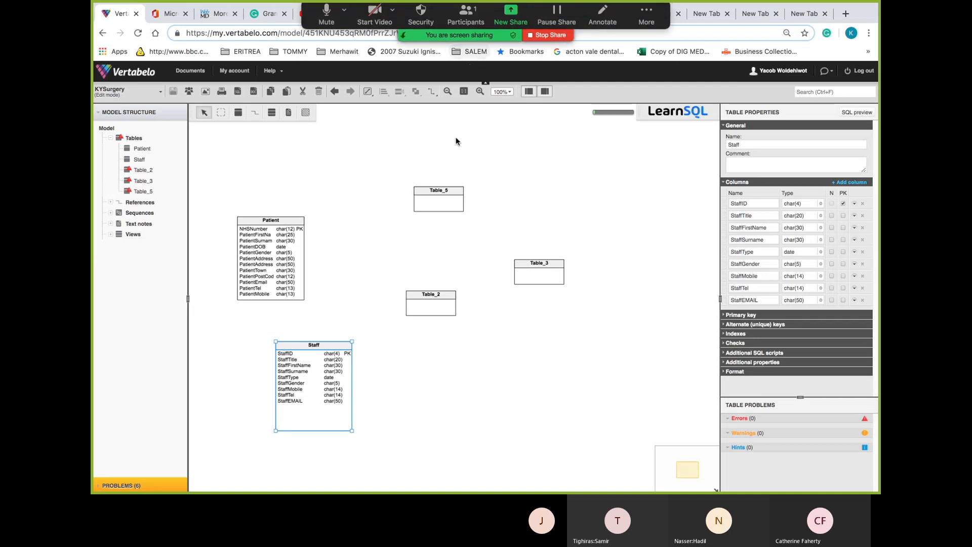
pyautogui.click(541, 34)
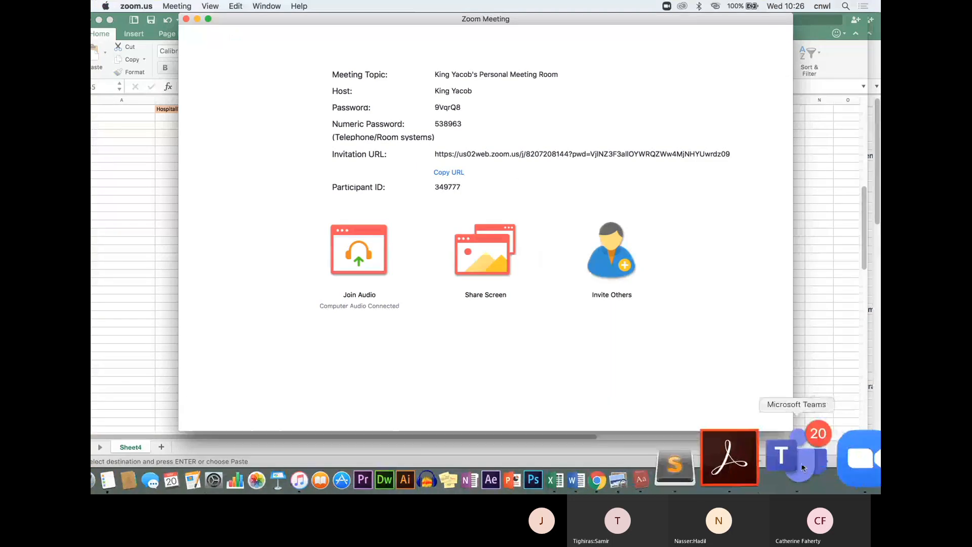
pyautogui.click(673, 471)
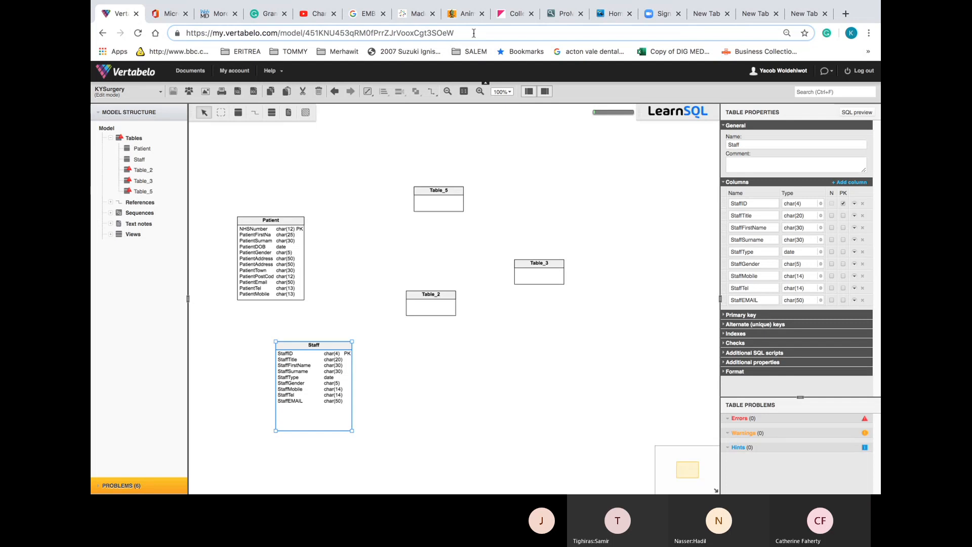
# Return to the my.vertabelo.com documents list and open the KYGP Surgery Database model in DEMO2
pyautogui.moveTo(475, 34); pyautogui.dragTo(317, 33)
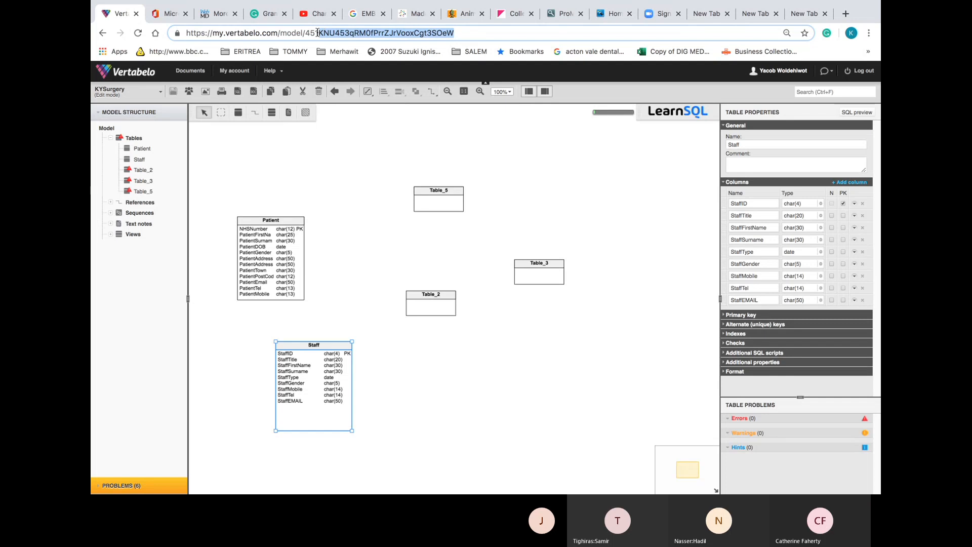
pyautogui.press('BackSpace')
pyautogui.press('BackSpace')
pyautogui.press('BackSpace')
pyautogui.press('BackSpace')
pyautogui.press('BackSpace')
pyautogui.press('BackSpace')
pyautogui.press('BackSpace')
pyautogui.press('BackSpace')
pyautogui.press('BackSpace')
pyautogui.press('BackSpace')
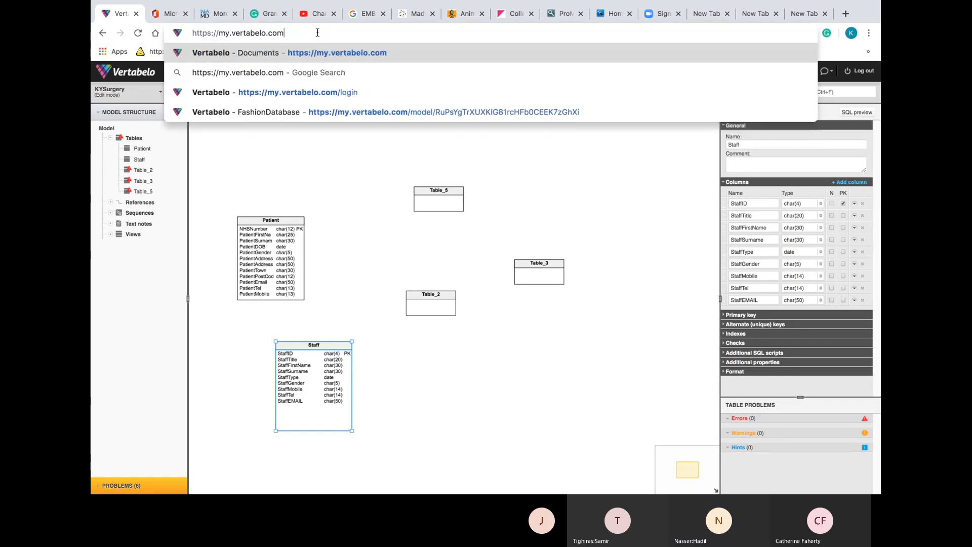
pyautogui.press('Return')
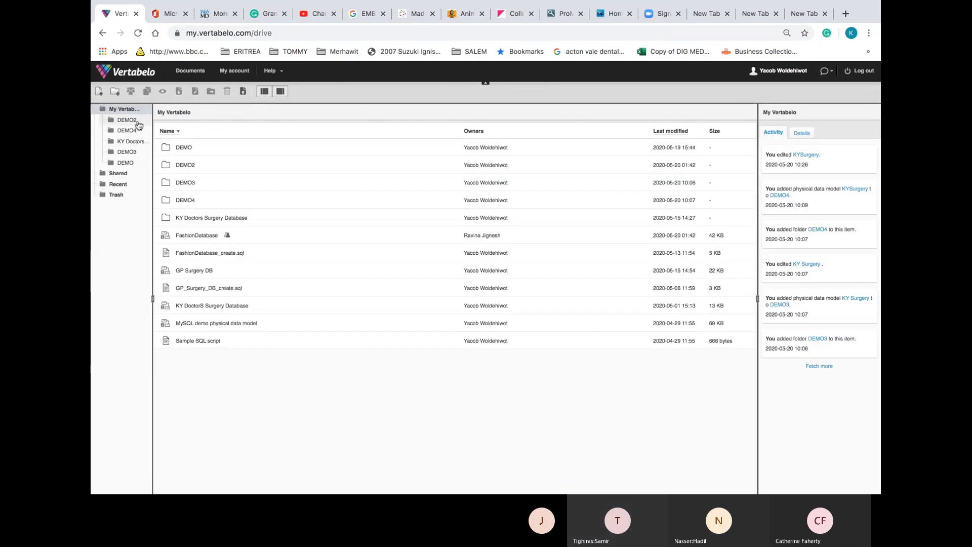
pyautogui.click(137, 123)
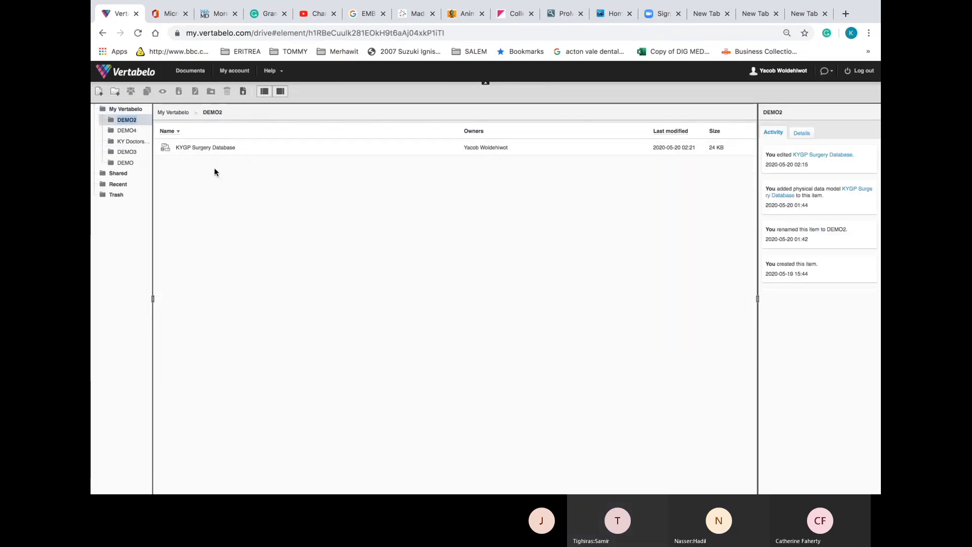
pyautogui.doubleClick(226, 147)
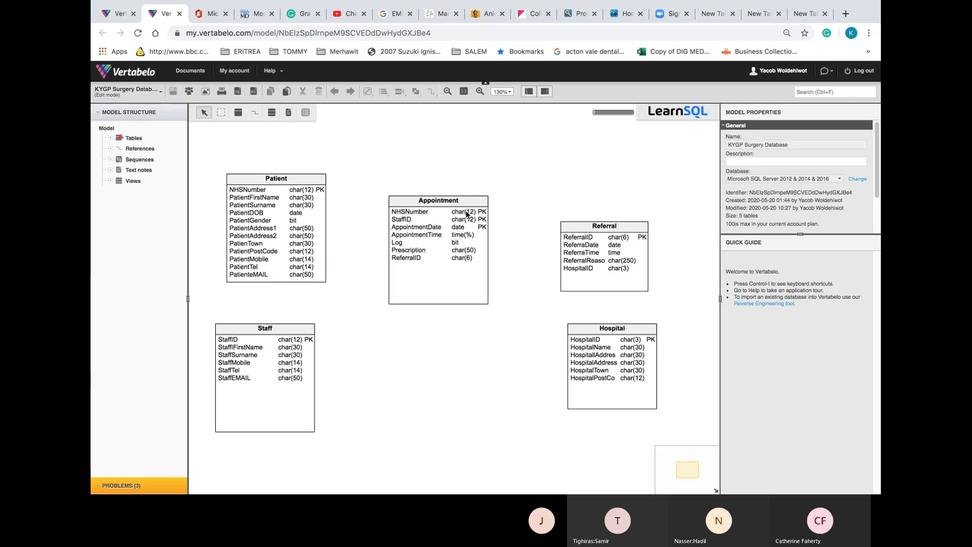
# Add AppointmentTime to the Appointment table's primary key and change its type from time(%) to time
pyautogui.click(429, 233)
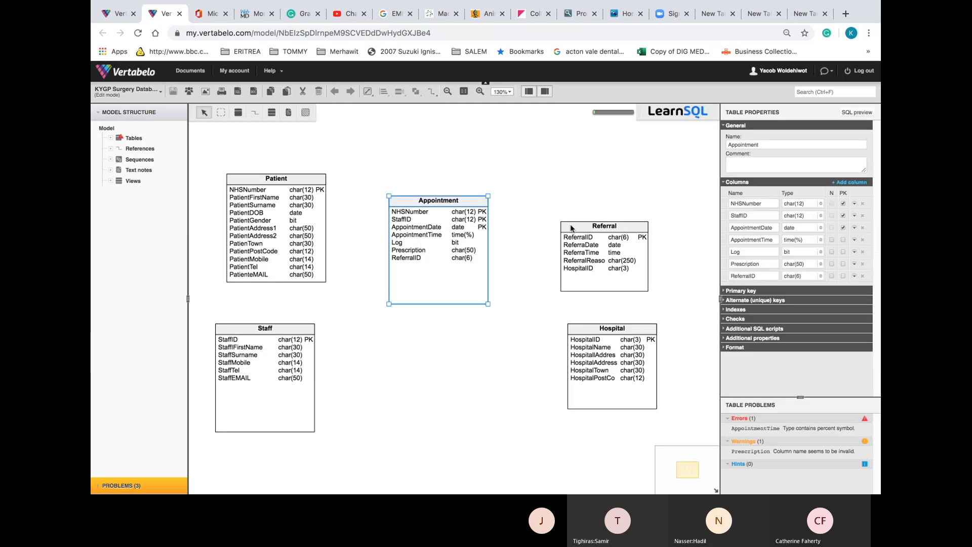
pyautogui.click(843, 239)
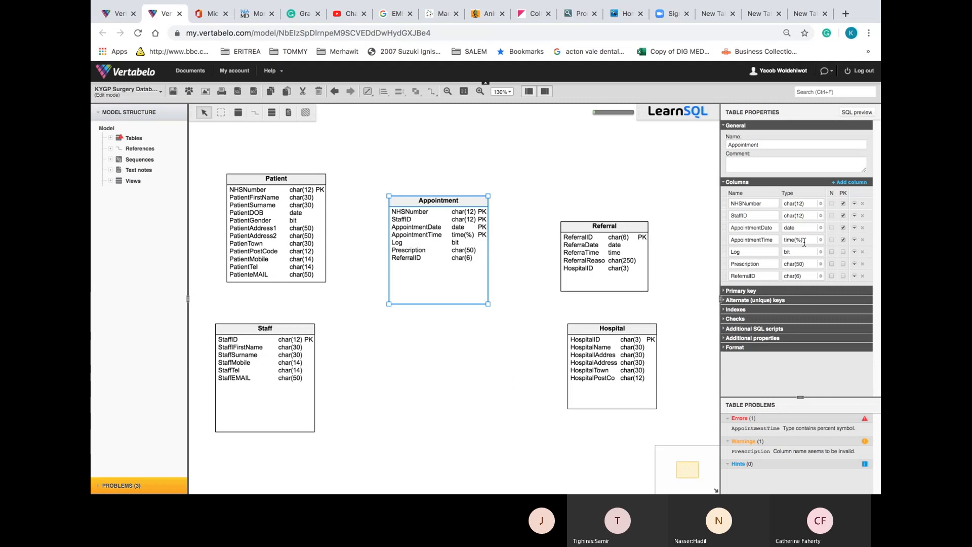
pyautogui.click(804, 240)
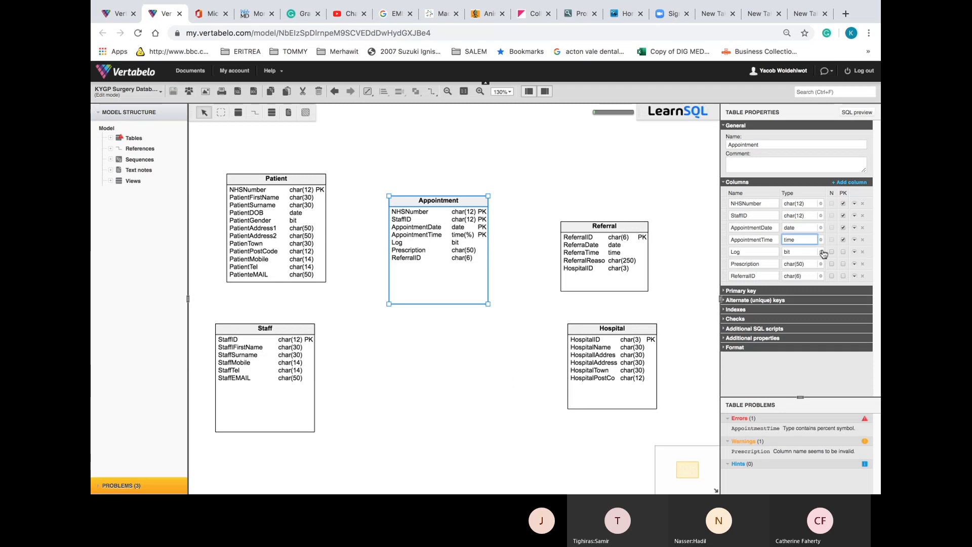
pyautogui.click(822, 252)
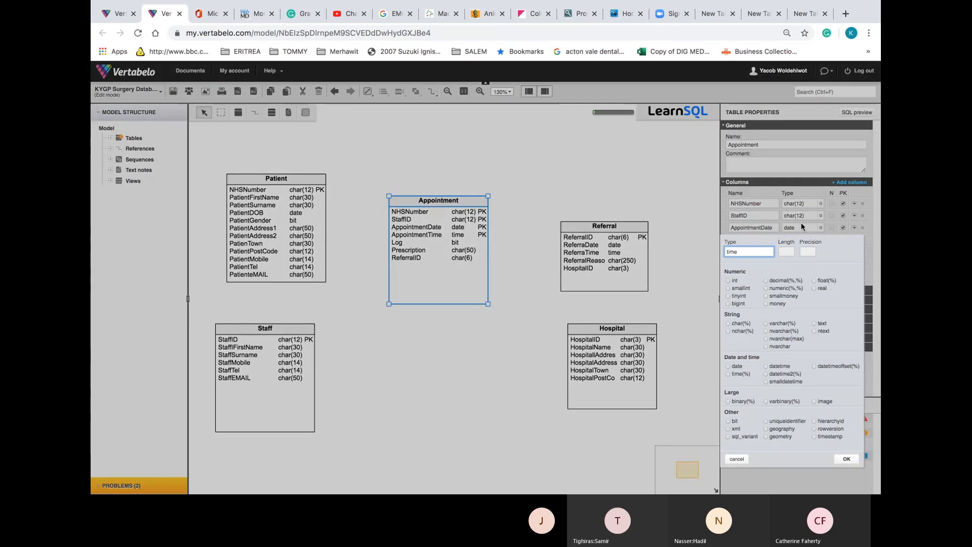
pyautogui.click(541, 322)
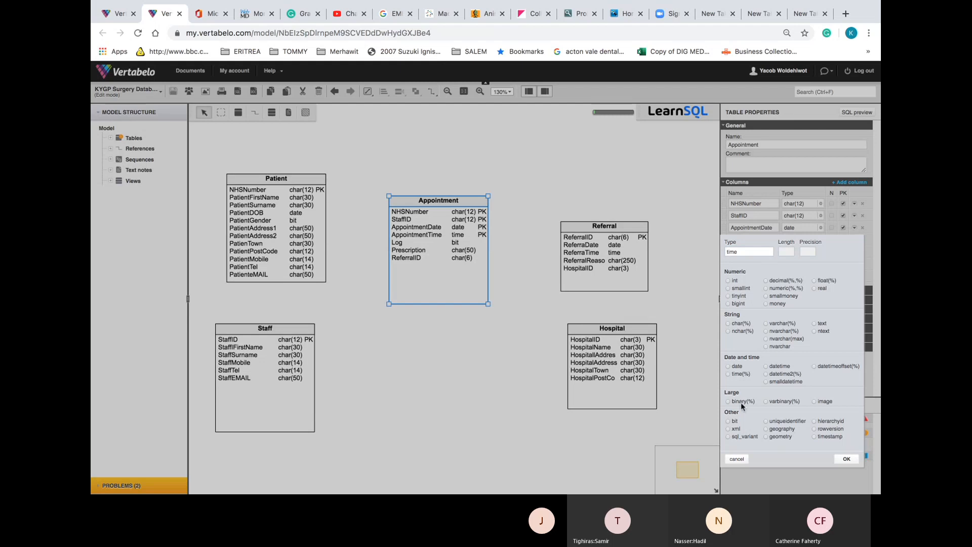
# Confirm time as the AppointmentTime column type, then select the Patient table
pyautogui.click(848, 459)
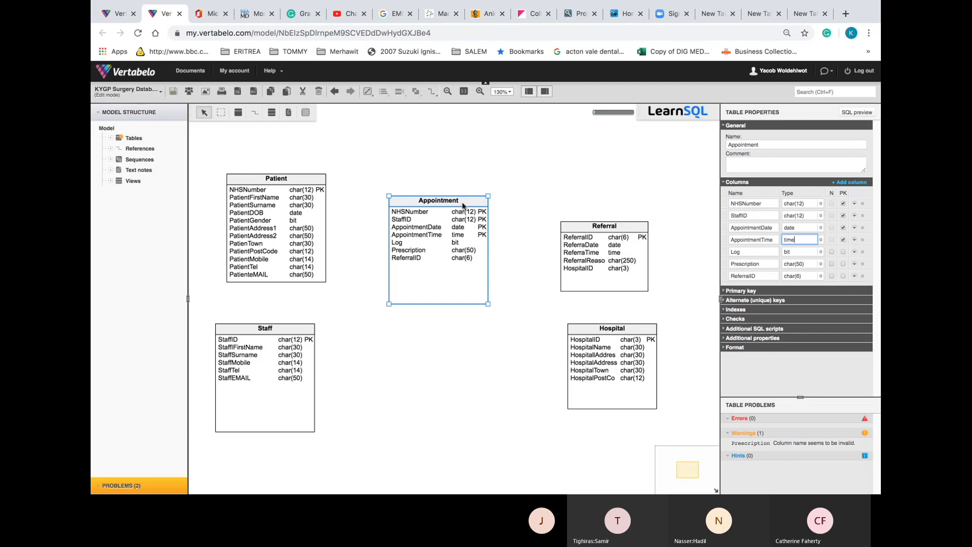
pyautogui.click(288, 178)
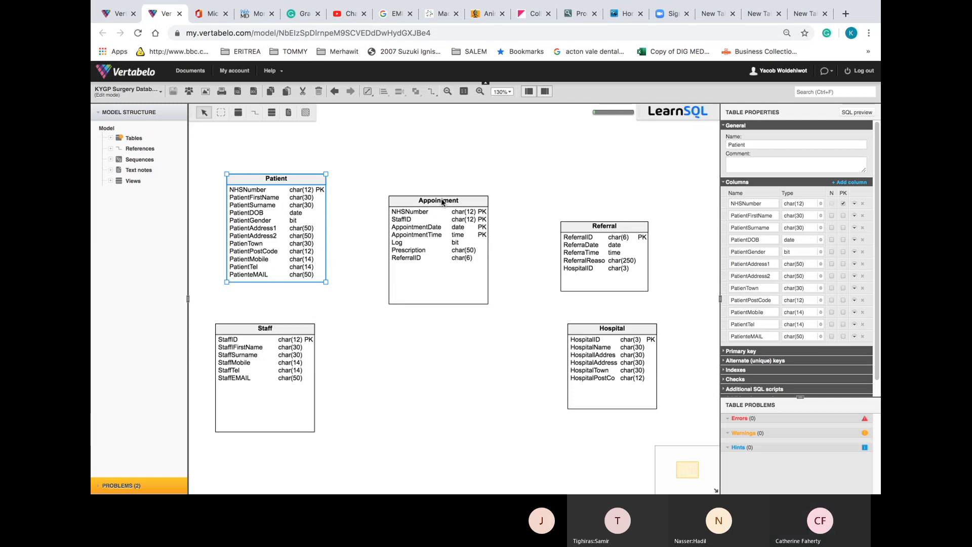
# Move the Appointment table up level with Patient, select Patient, and choose Add new reference
pyautogui.moveTo(442, 202); pyautogui.dragTo(448, 179)
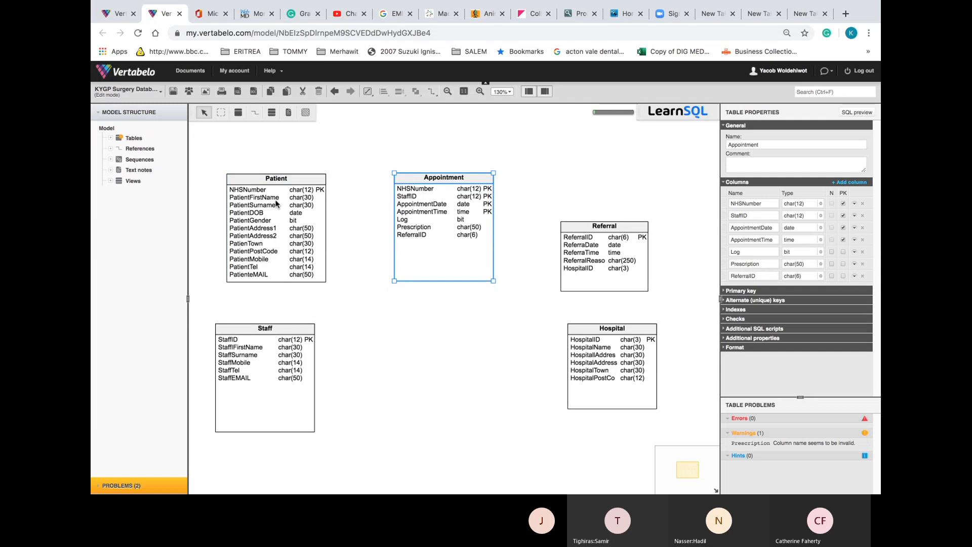
pyautogui.click(287, 183)
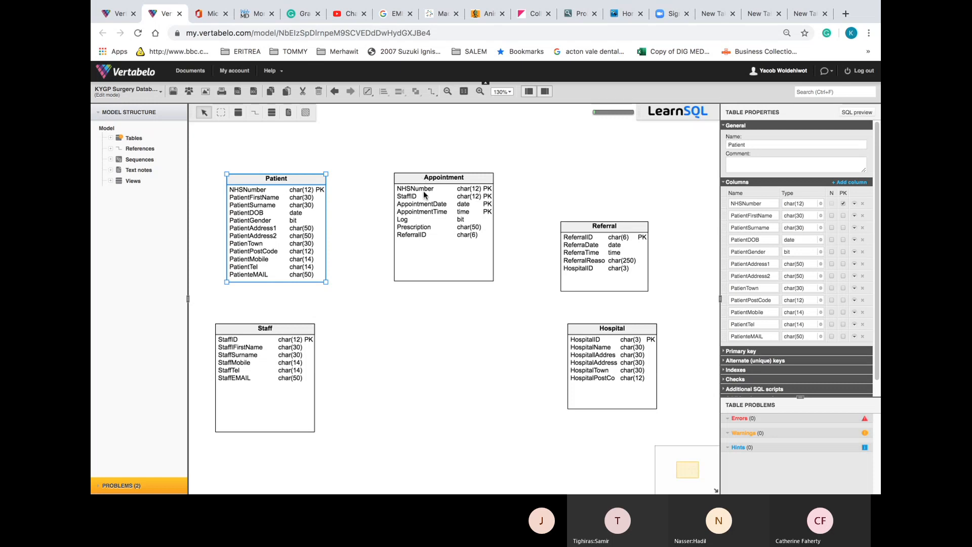
pyautogui.click(257, 117)
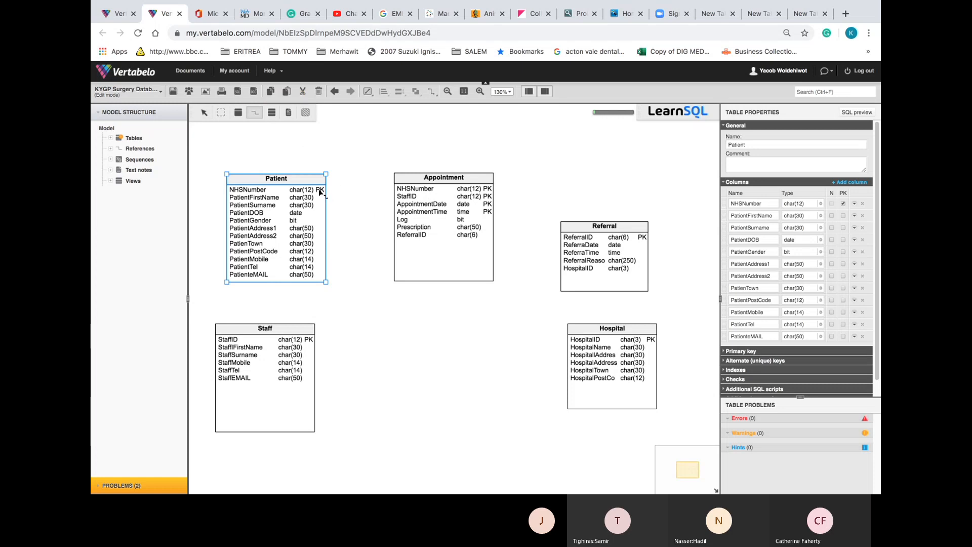
# Reference Patient to Appointment, adding the Patient_NHSNumber foreign key, then begin from Staff
pyautogui.moveTo(320, 192); pyautogui.dragTo(403, 192)
pyautogui.moveTo(404, 192); pyautogui.dragTo(403, 193)
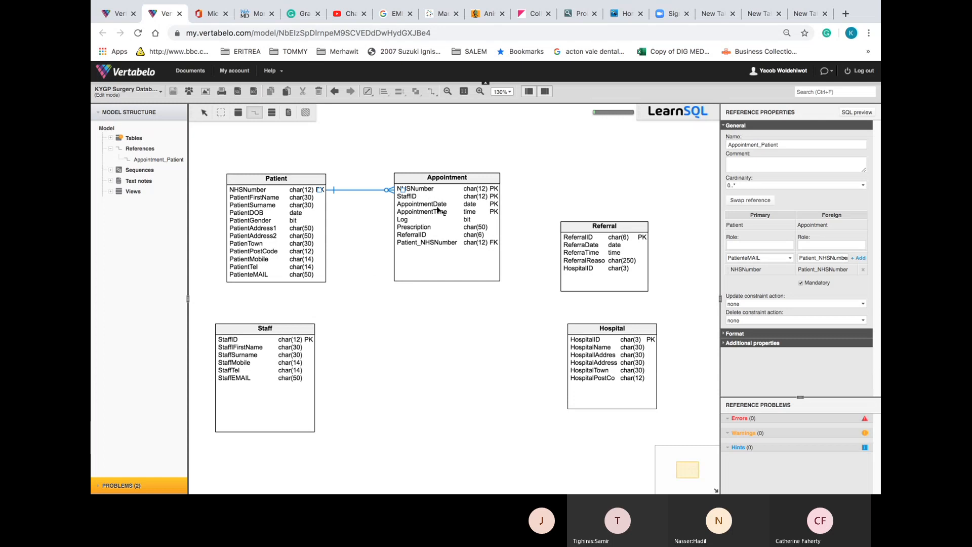
pyautogui.click(310, 341)
# Finish the Staff reference on Appointment, adding Staff_StaffID, and return to the Select tool
pyautogui.click(396, 198)
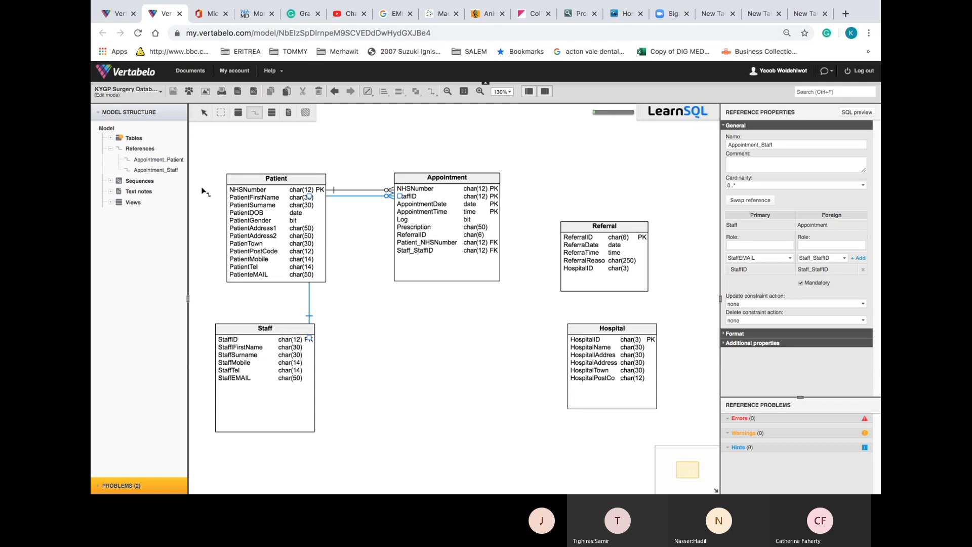
pyautogui.click(202, 115)
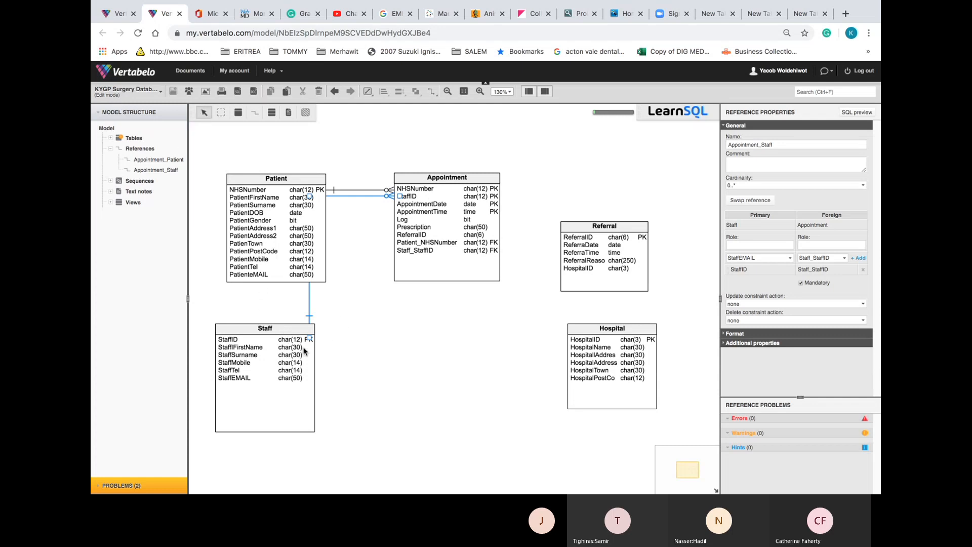
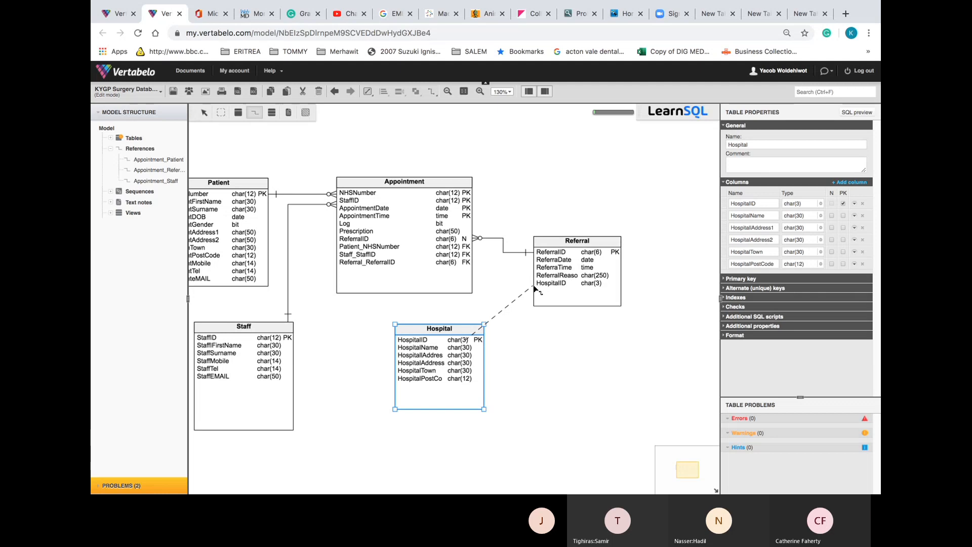
# Draw a reference from Hospital to Referral and delete the accidental Referral self-reference
pyautogui.click(535, 288)
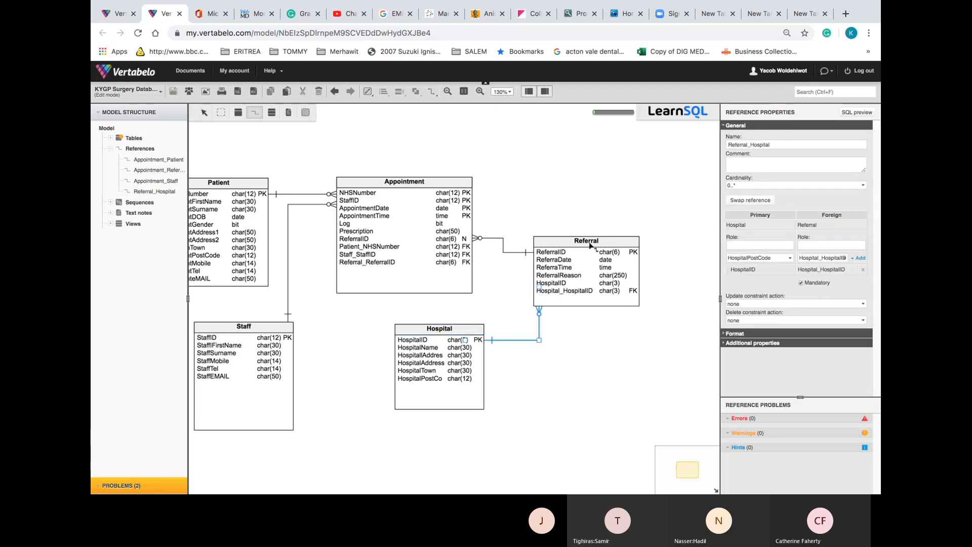
pyautogui.moveTo(590, 241); pyautogui.dragTo(630, 242)
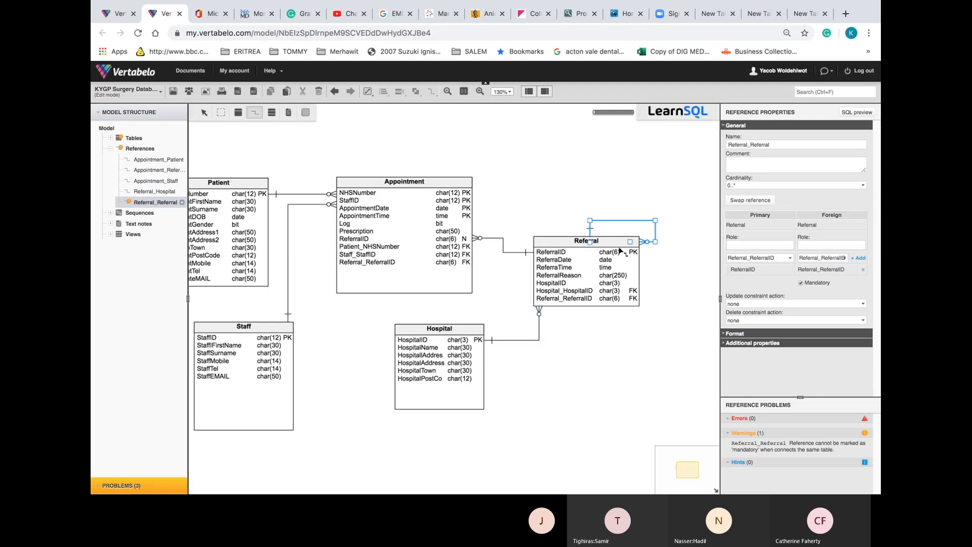
pyautogui.press('Delete')
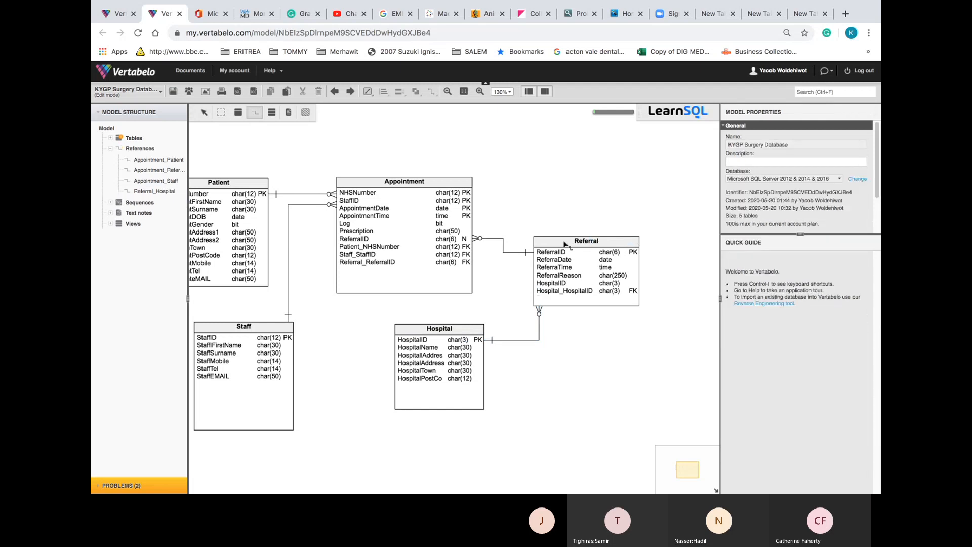
# Move the Referral table down and to the right of Hospital
pyautogui.click(204, 112)
pyautogui.moveTo(575, 247); pyautogui.dragTo(618, 246)
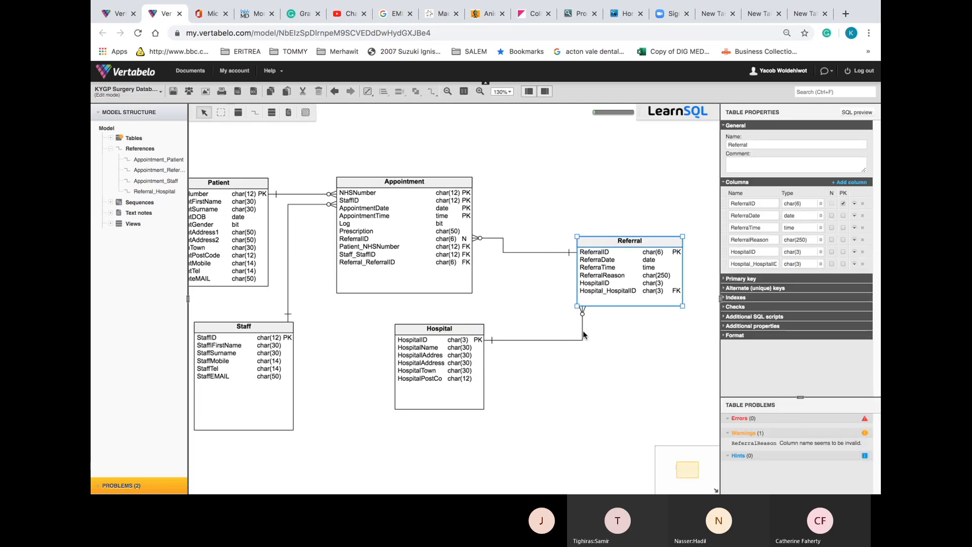
pyautogui.click(583, 334)
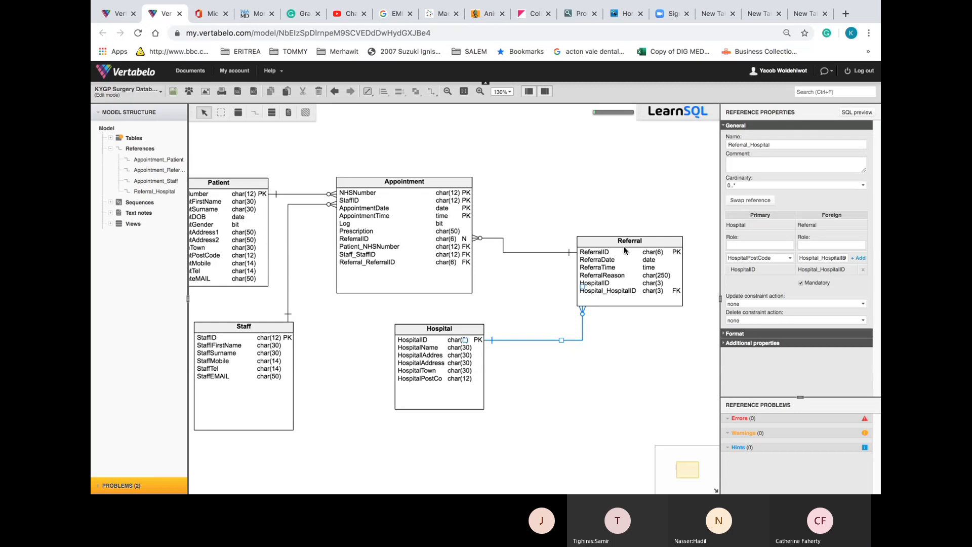
pyautogui.moveTo(627, 241); pyautogui.dragTo(652, 300)
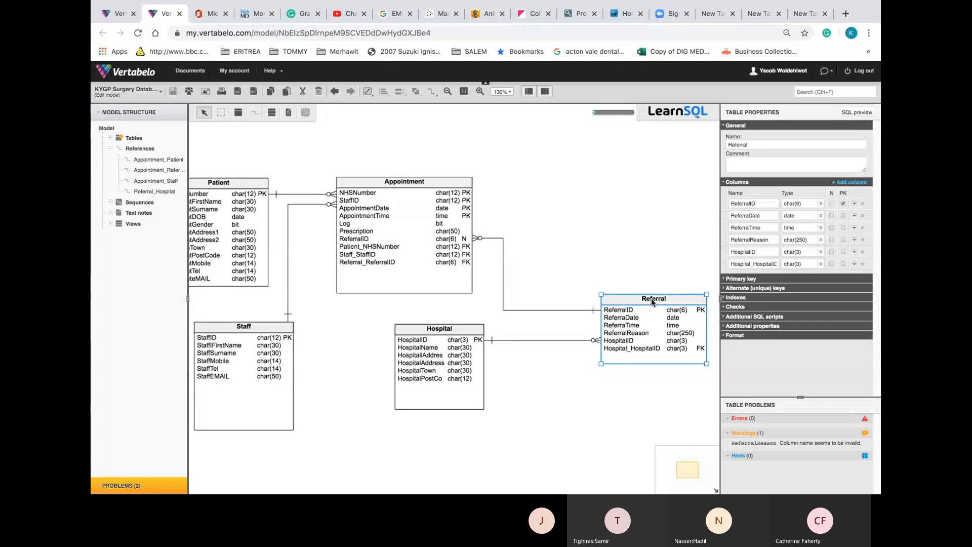
# Drag the Model Structure panel's splitter left to widen the diagram canvas
pyautogui.click(355, 370)
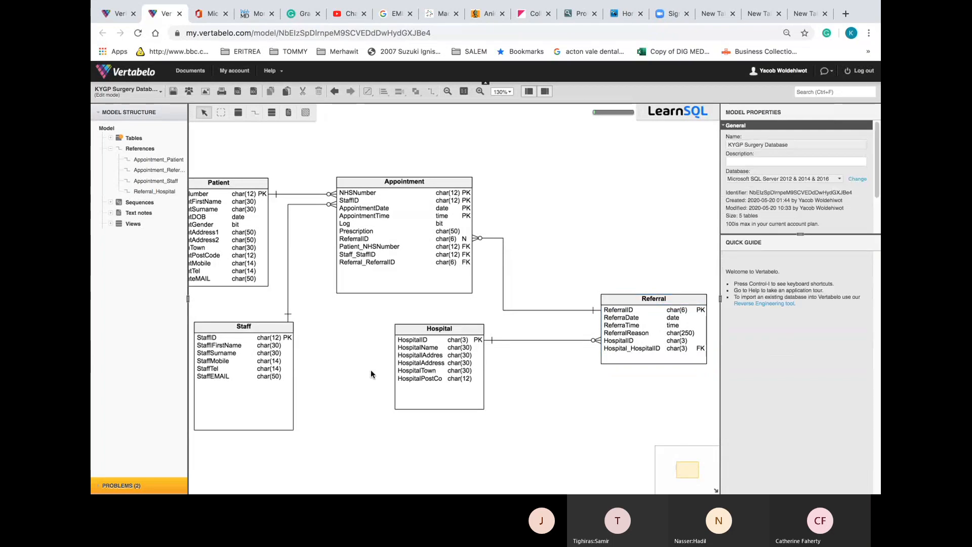
pyautogui.hscroll(-1, 370, 369)
pyautogui.hscroll(-2, 371, 374)
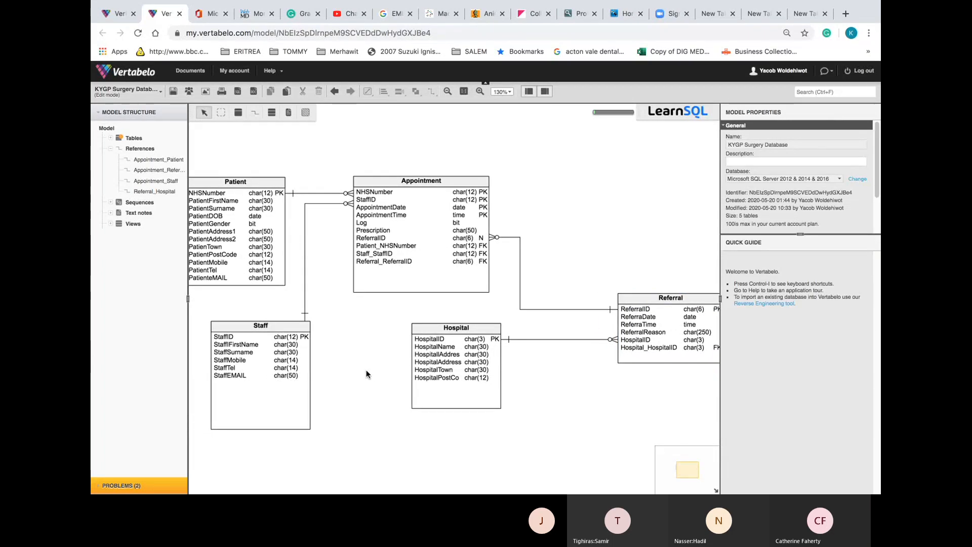
pyautogui.hscroll(2, 363, 374)
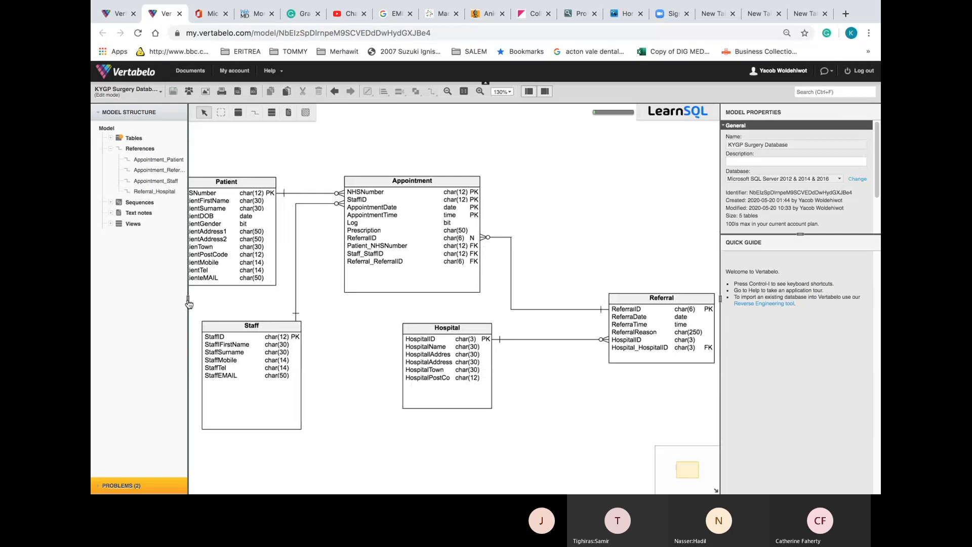
pyautogui.moveTo(188, 303); pyautogui.dragTo(131, 299)
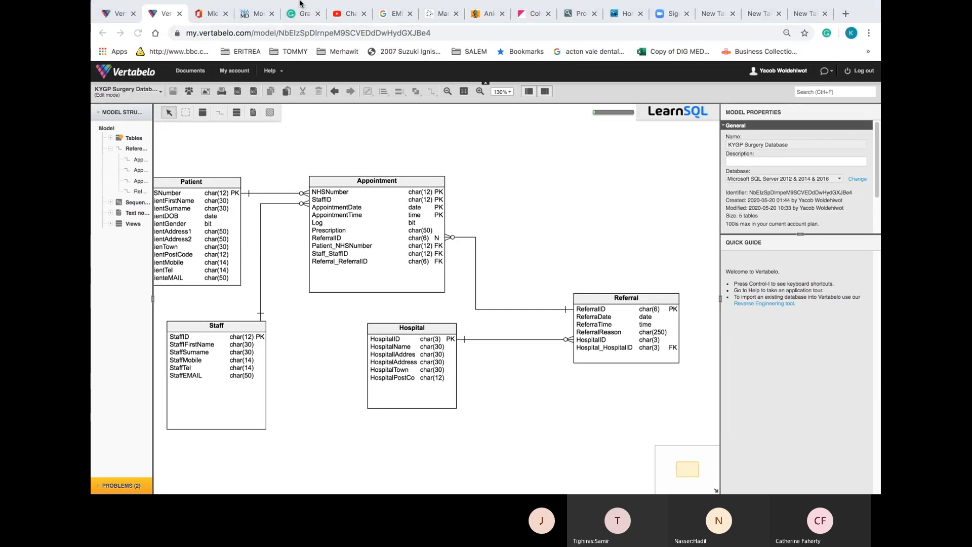
pyautogui.hotkey('ctrl', 'Left')
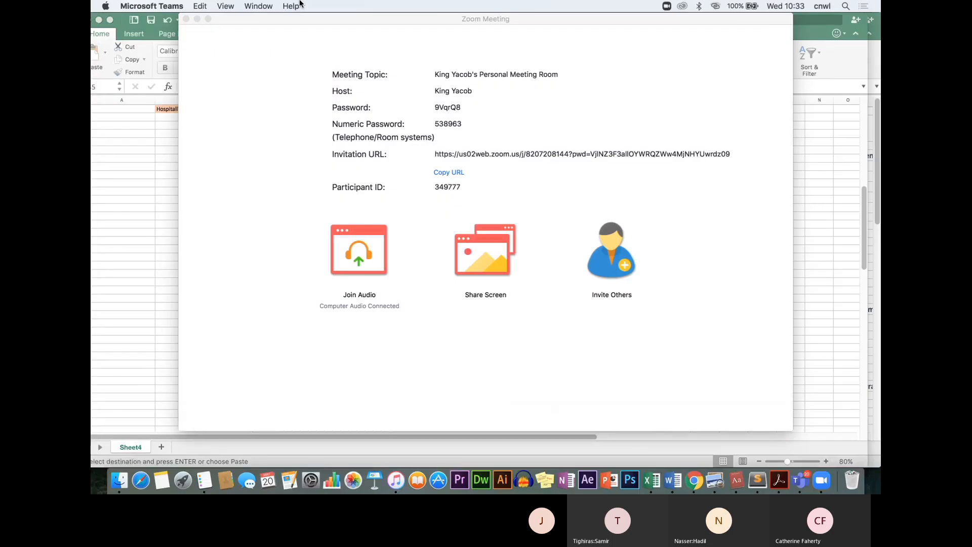
pyautogui.hotkey('ctrl', 'Right')
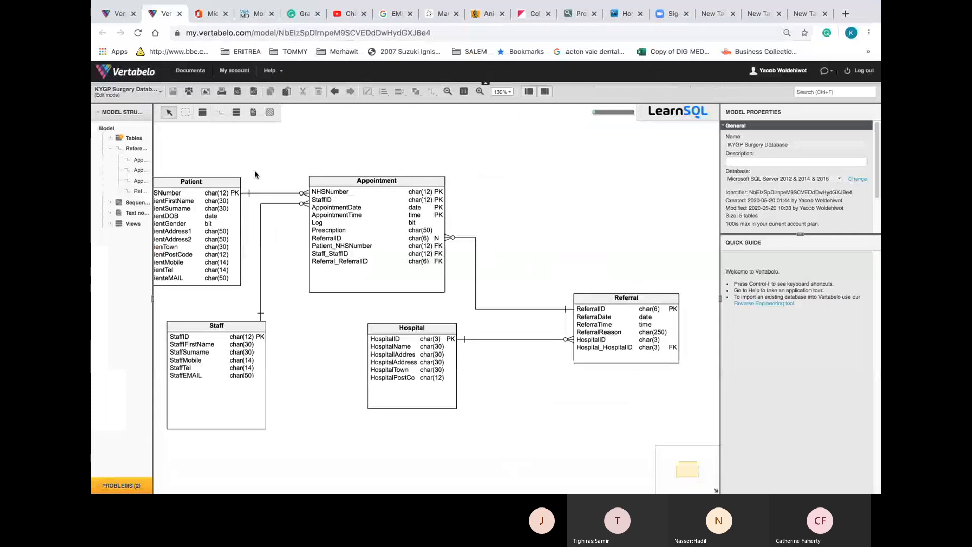
pyautogui.click(190, 92)
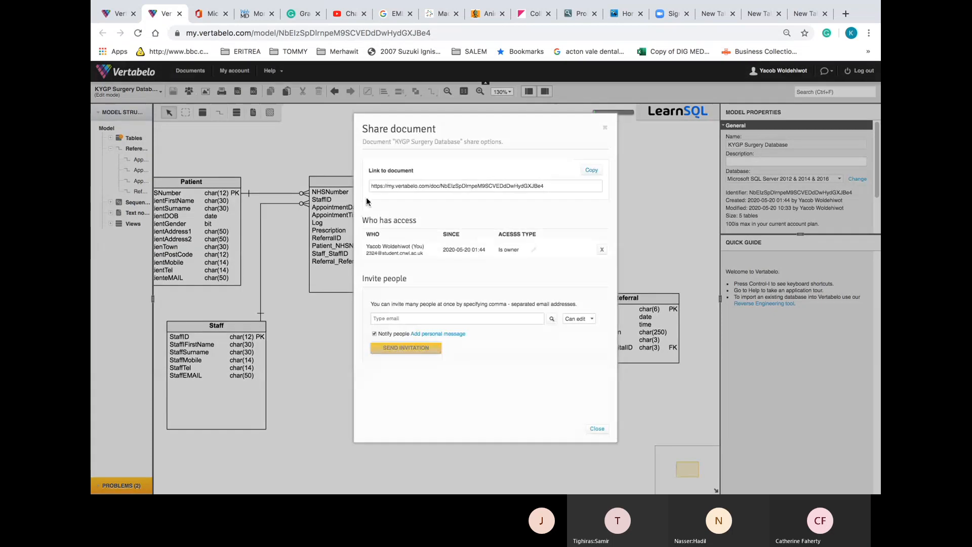
pyautogui.click(393, 317)
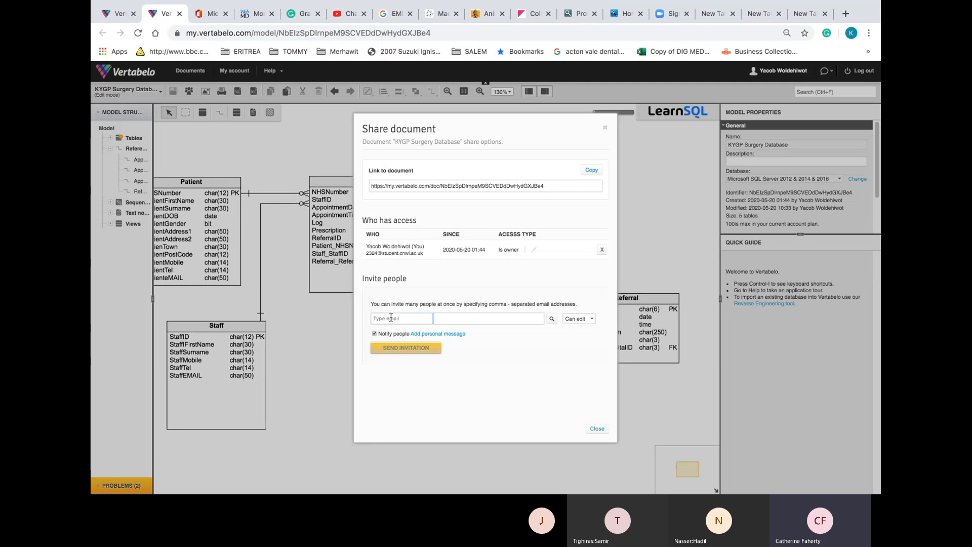
pyautogui.click(391, 317)
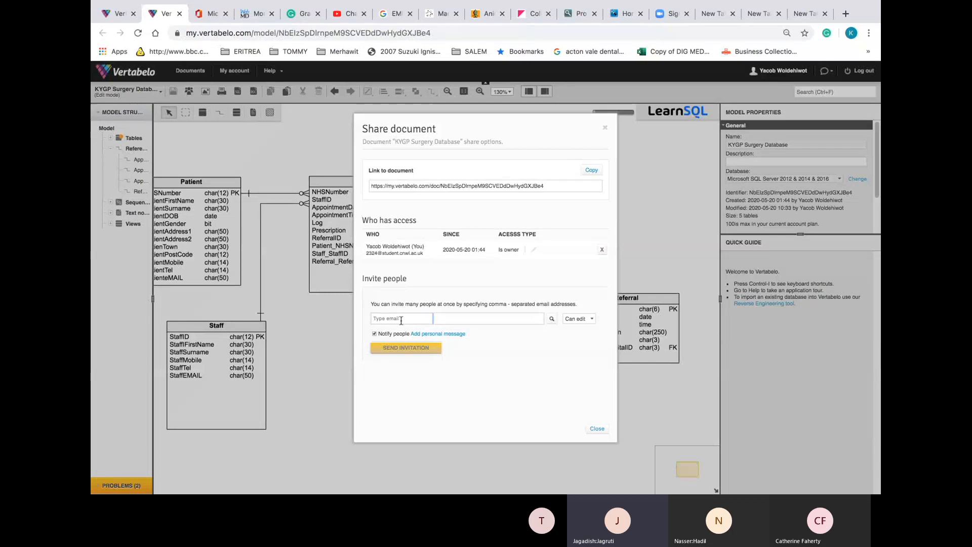
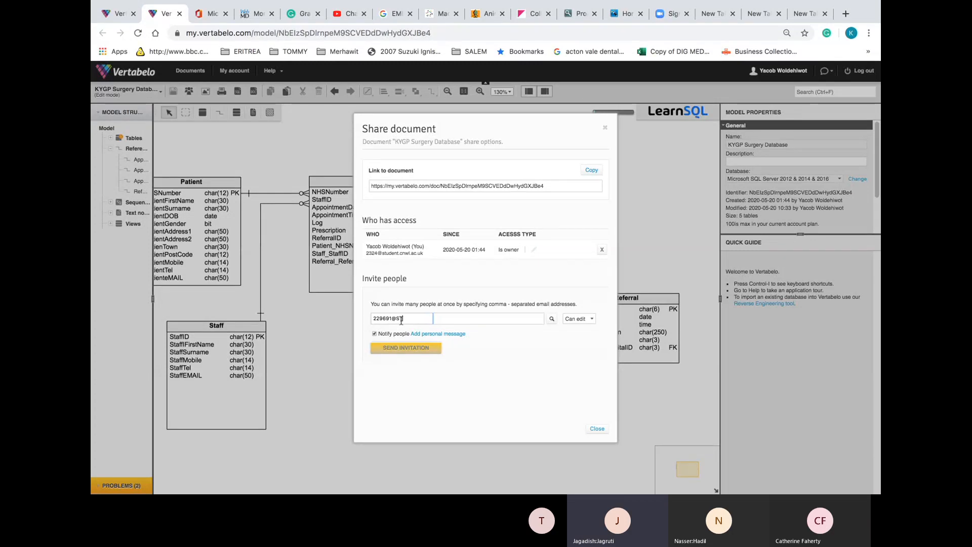
pyautogui.write('studen')
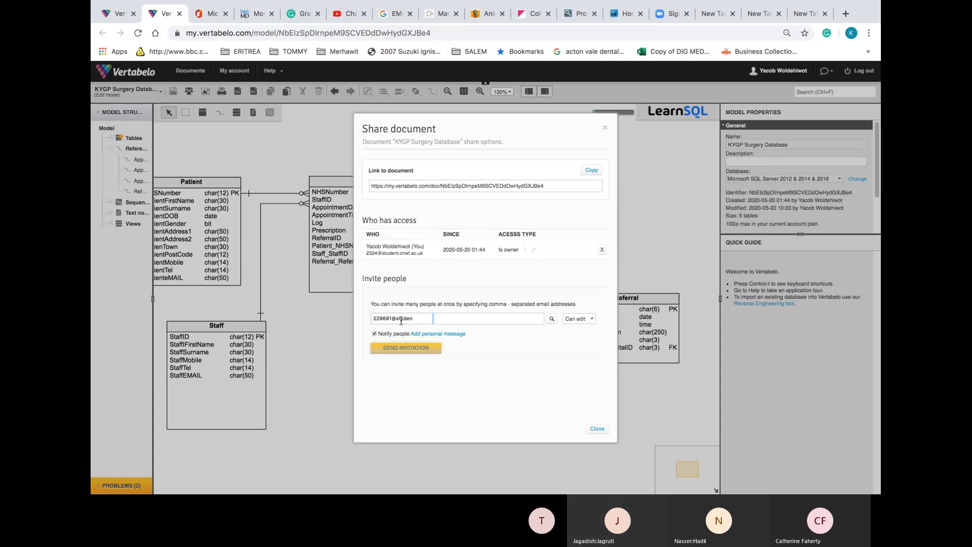
pyautogui.press('BackSpace')
pyautogui.press('BackSpace')
pyautogui.press('BackSpace')
pyautogui.press('BackSpace')
pyautogui.press('BackSpace')
pyautogui.press('BackSpace')
pyautogui.press('BackSpace')
pyautogui.press('BackSpace')
pyautogui.press('BackSpace')
pyautogui.press('BackSpace')
pyautogui.press('BackSpace')
pyautogui.press('BackSpace')
pyautogui.press('BackSpace')
pyautogui.click(399, 319)
pyautogui.write('k')
pyautogui.press('BackSpace')
pyautogui.write('yac')
pyautogui.press('BackSpace')
pyautogui.press('BackSpace')
pyautogui.click(597, 429)
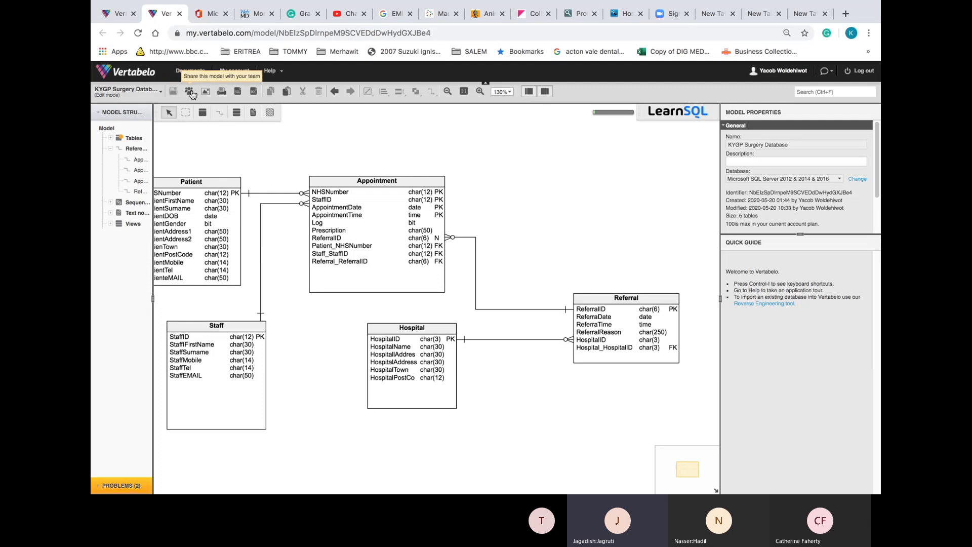
# Save the model, then generate and download a PNG image of the whole diagram
pyautogui.click(172, 94)
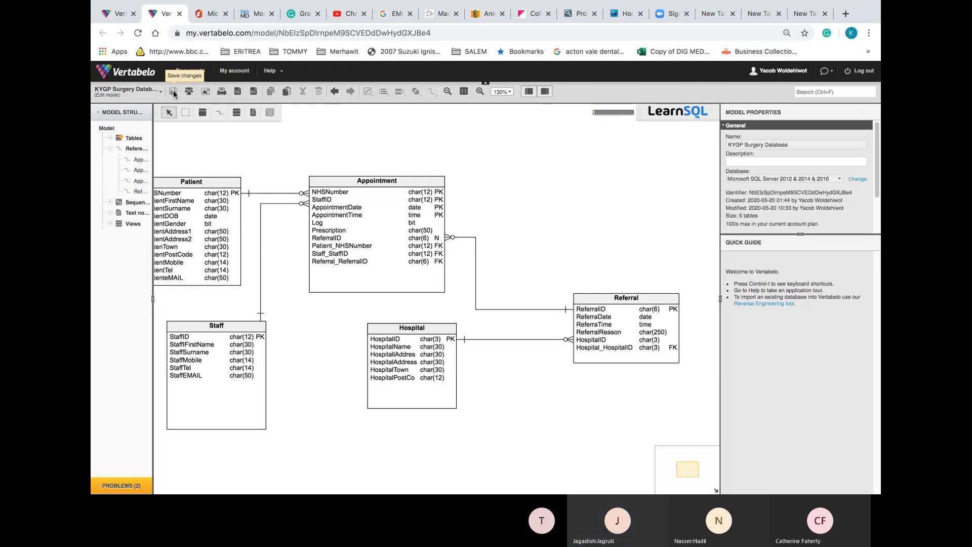
pyautogui.click(206, 93)
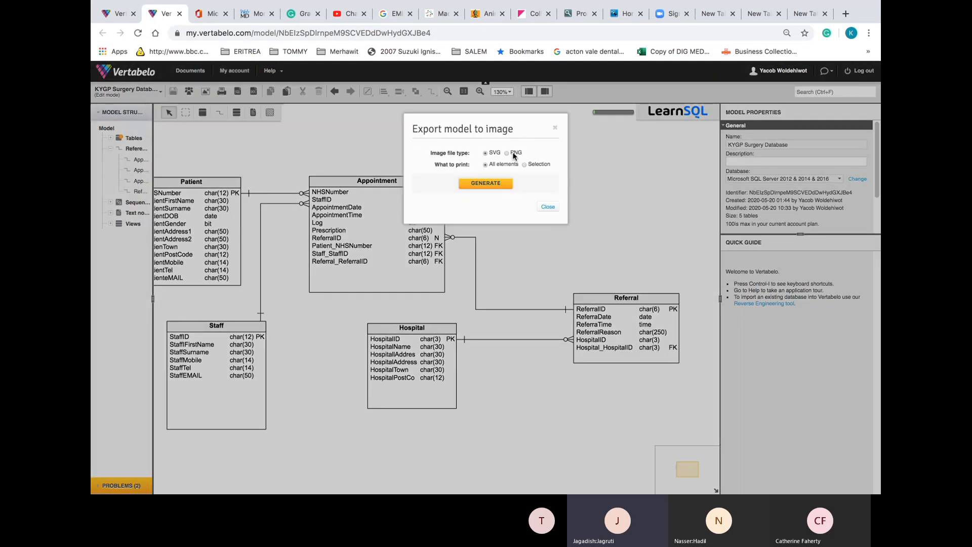
pyautogui.click(502, 191)
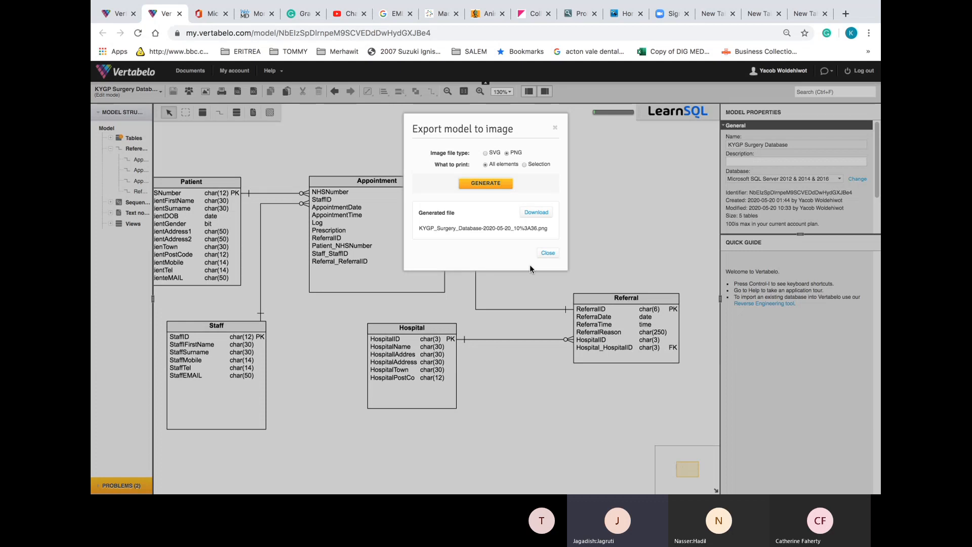
pyautogui.click(536, 213)
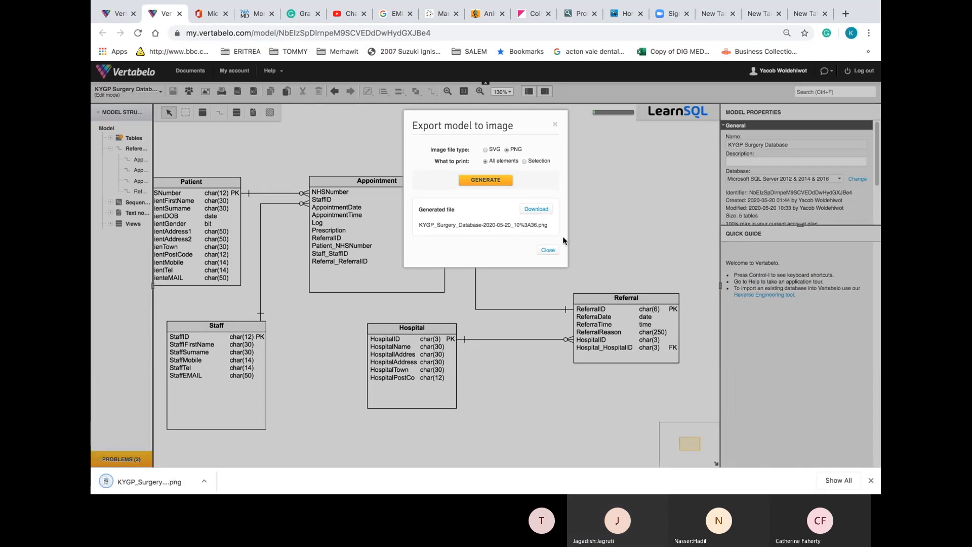
pyautogui.click(550, 249)
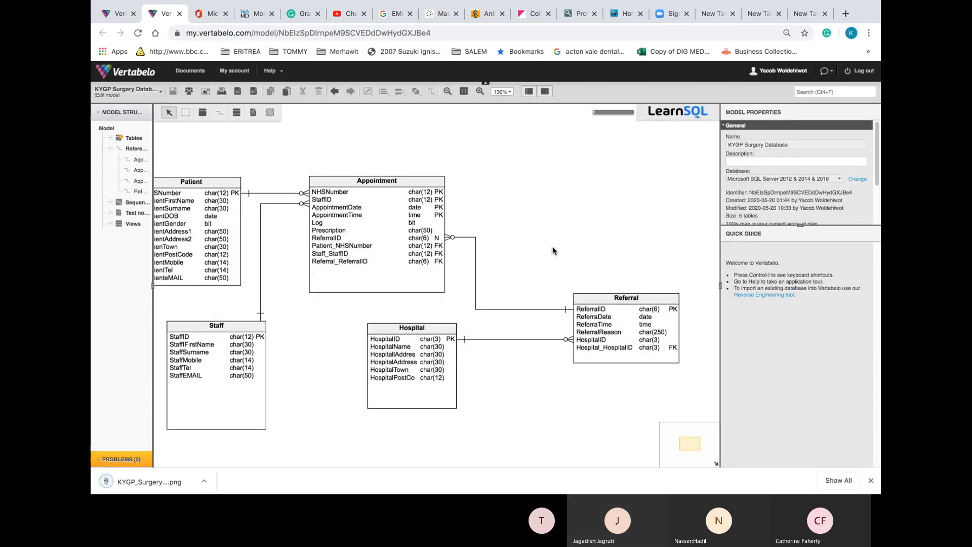
# Generate and download the model documentation as KYGP_Surgery_Database.docx, then close the window
pyautogui.click(254, 92)
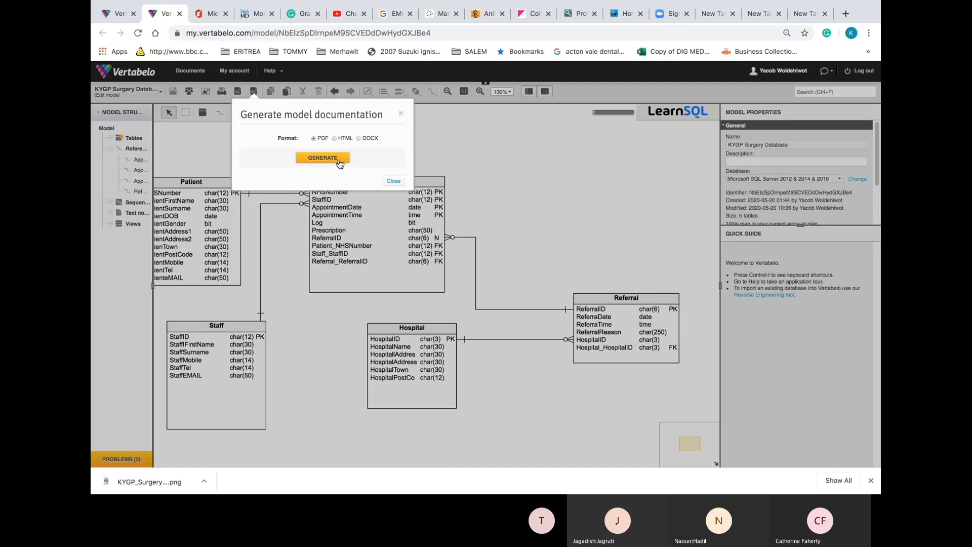
pyautogui.click(358, 138)
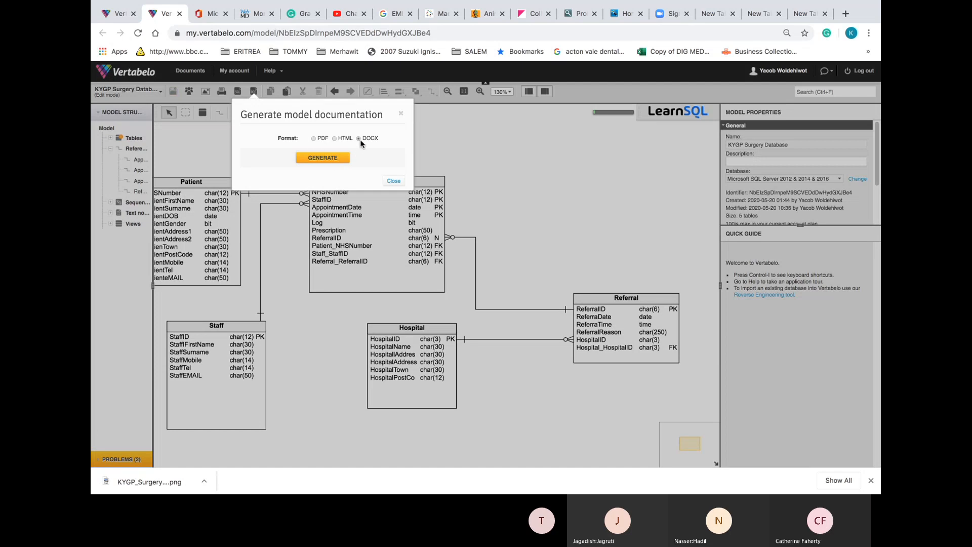
pyautogui.click(328, 159)
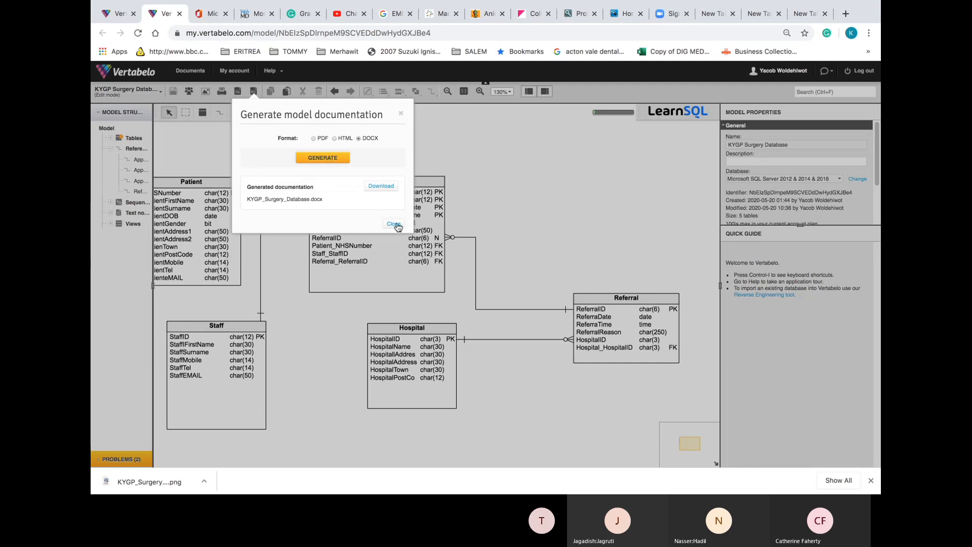
pyautogui.click(388, 188)
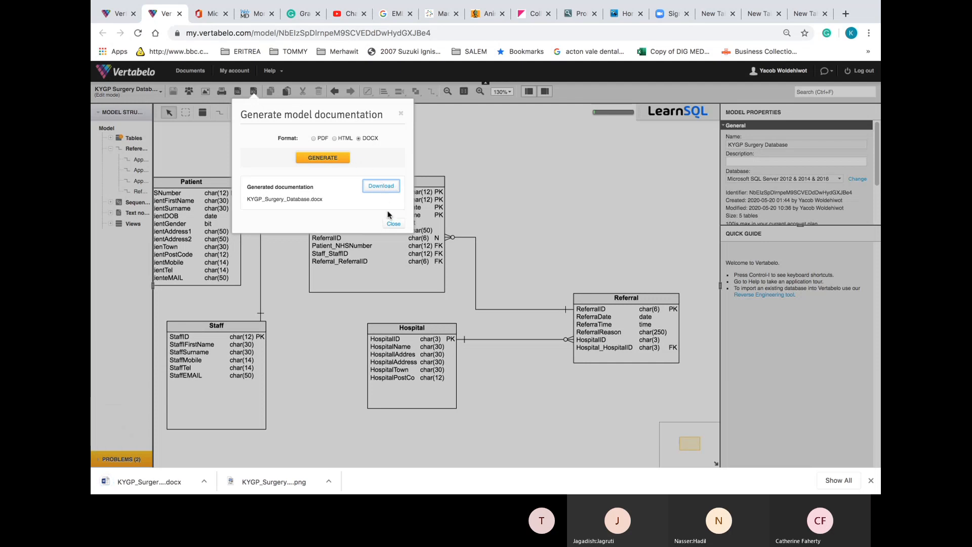
pyautogui.click(392, 224)
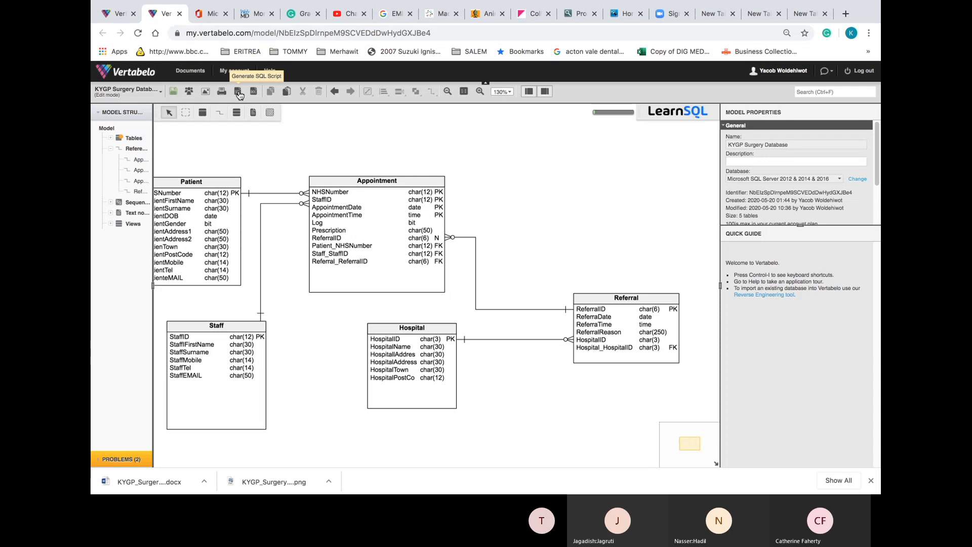
# Review the SQL script's 2 warnings without generating, then enlarge the Model Properties area
pyautogui.click(238, 91)
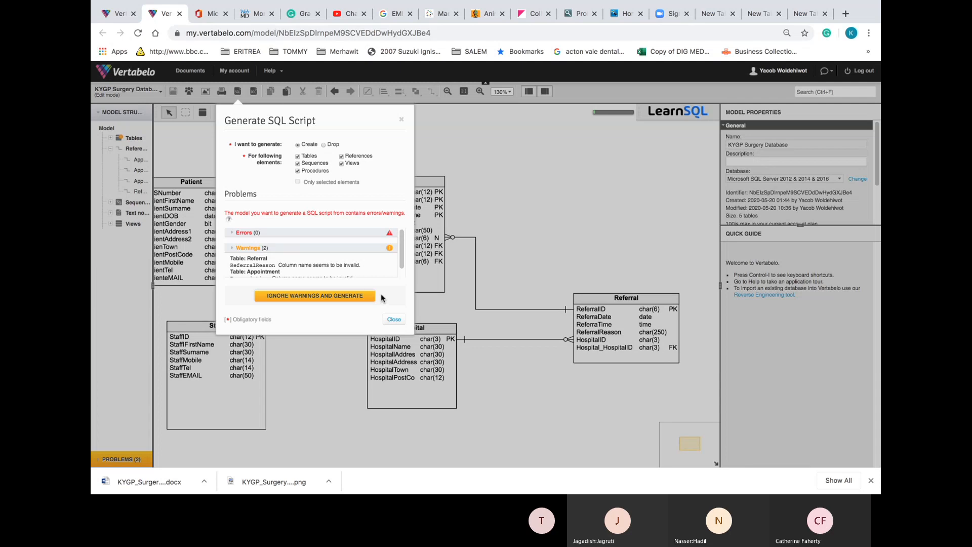
pyautogui.click(394, 320)
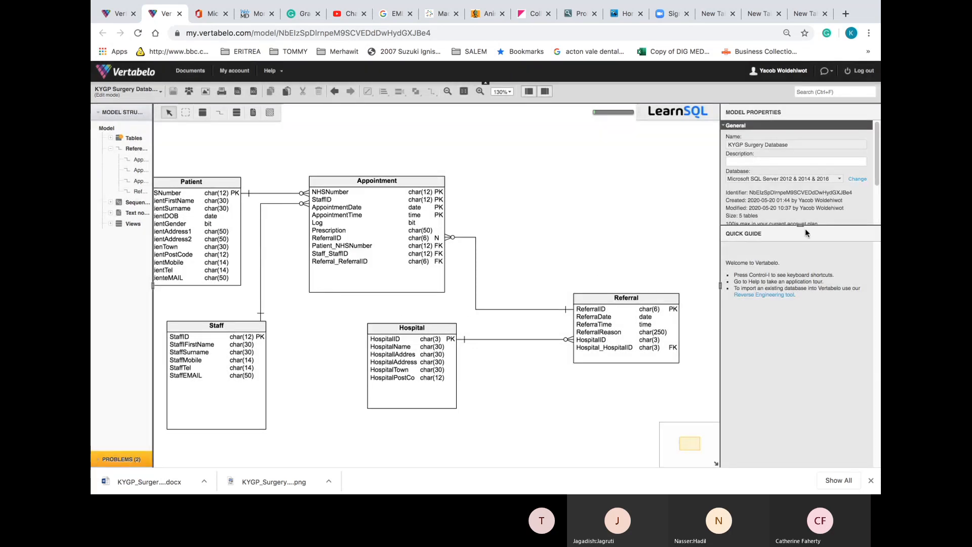
pyautogui.moveTo(803, 230); pyautogui.dragTo(800, 315)
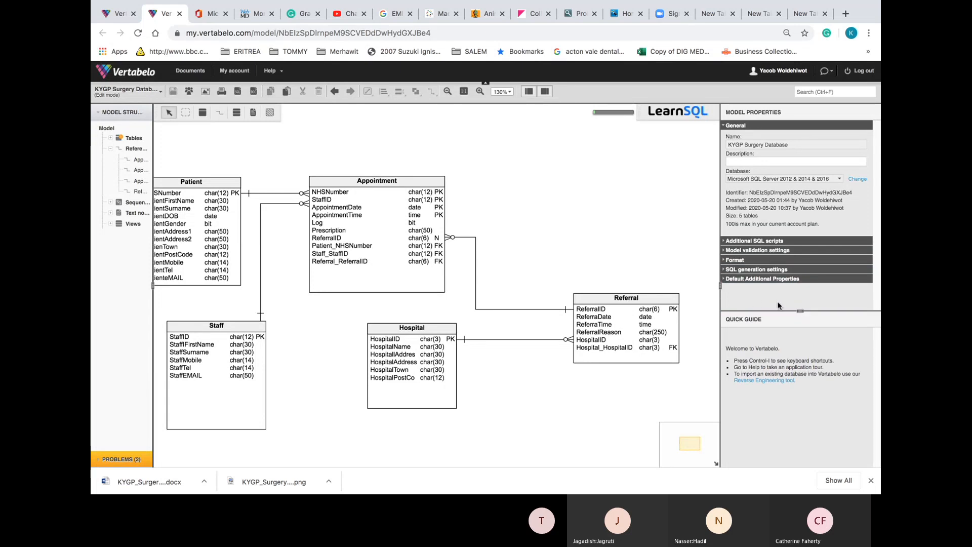
# Select the Referral table and open its warning about the ReferralReason column
pyautogui.click(637, 305)
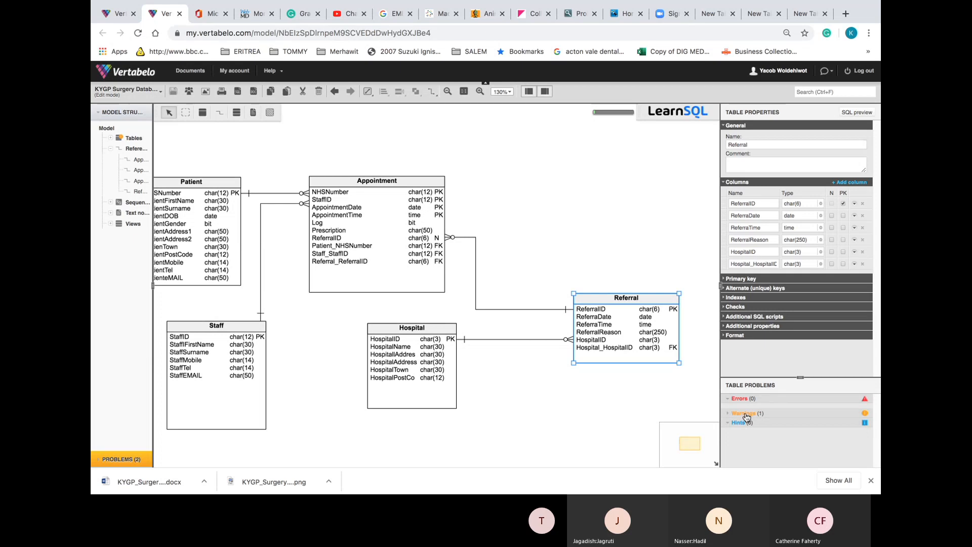
pyautogui.click(743, 427)
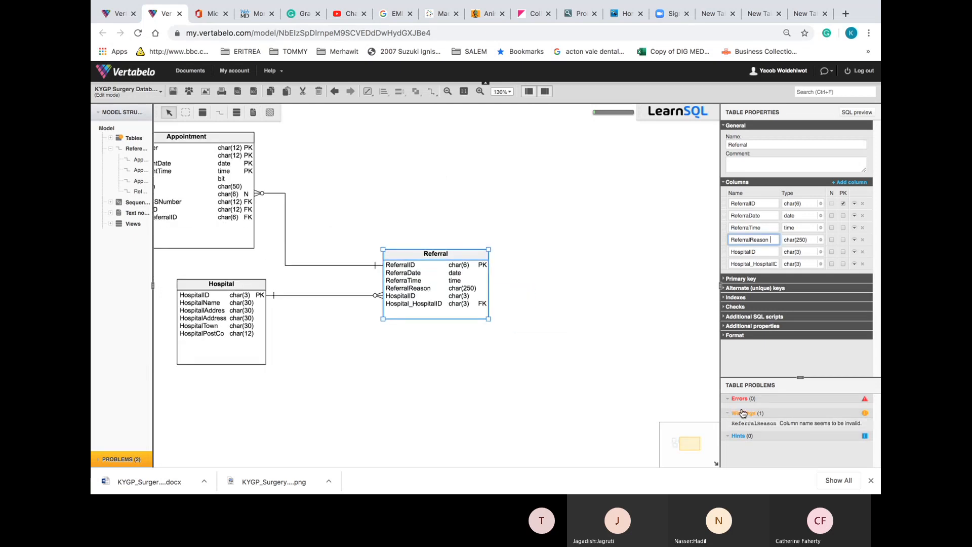
pyautogui.click(747, 426)
pyautogui.click(431, 306)
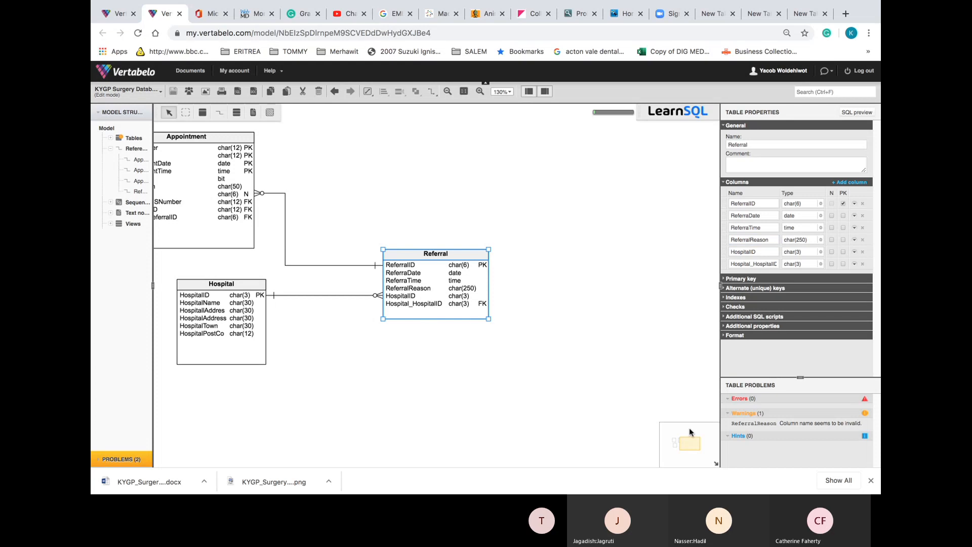
pyautogui.click(751, 426)
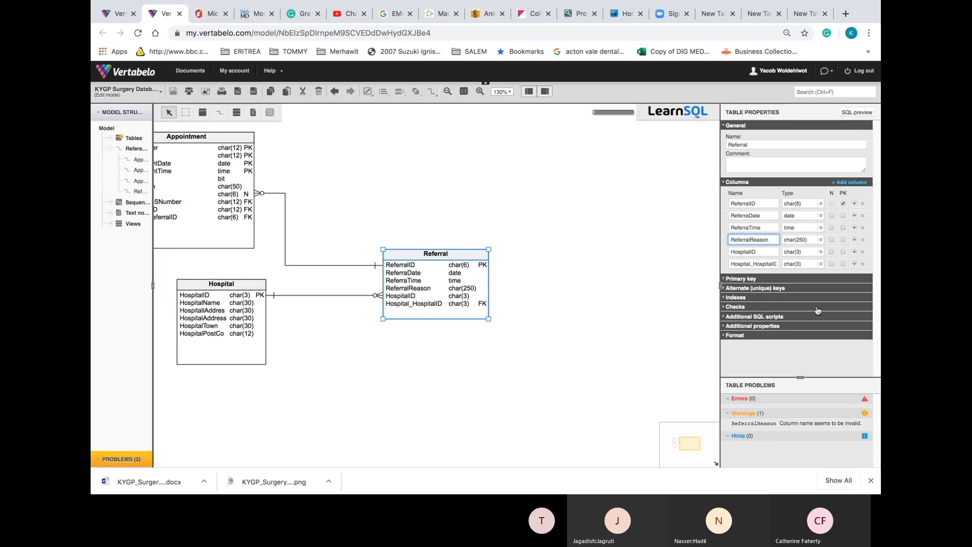
# Set the ReferralReason column's data type to char(240)
pyautogui.click(806, 240)
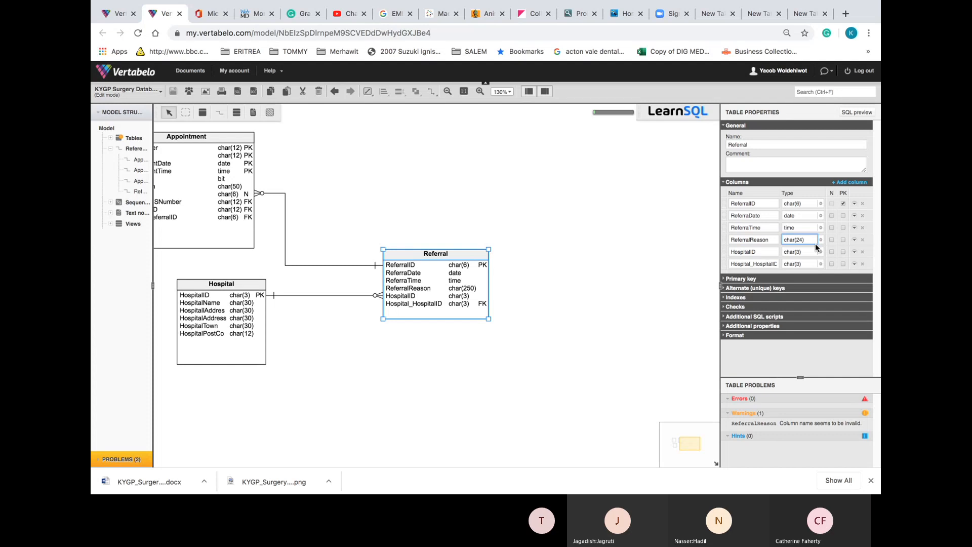
pyautogui.click(819, 241)
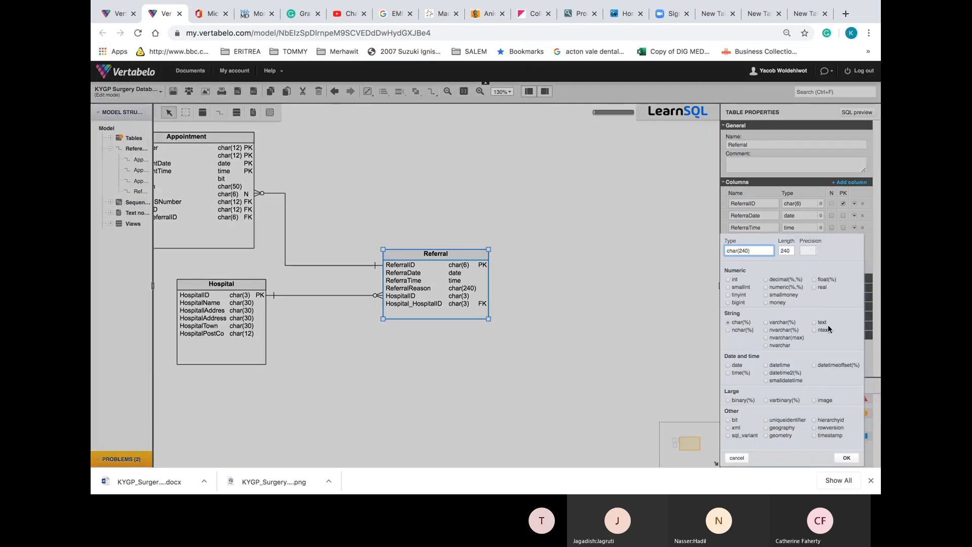
pyautogui.click(849, 458)
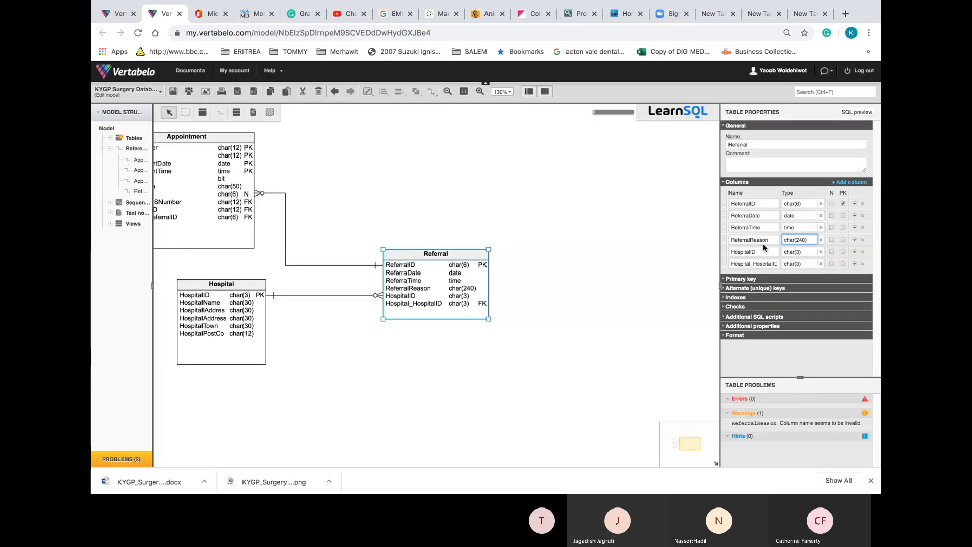
pyautogui.click(821, 240)
pyautogui.click(821, 239)
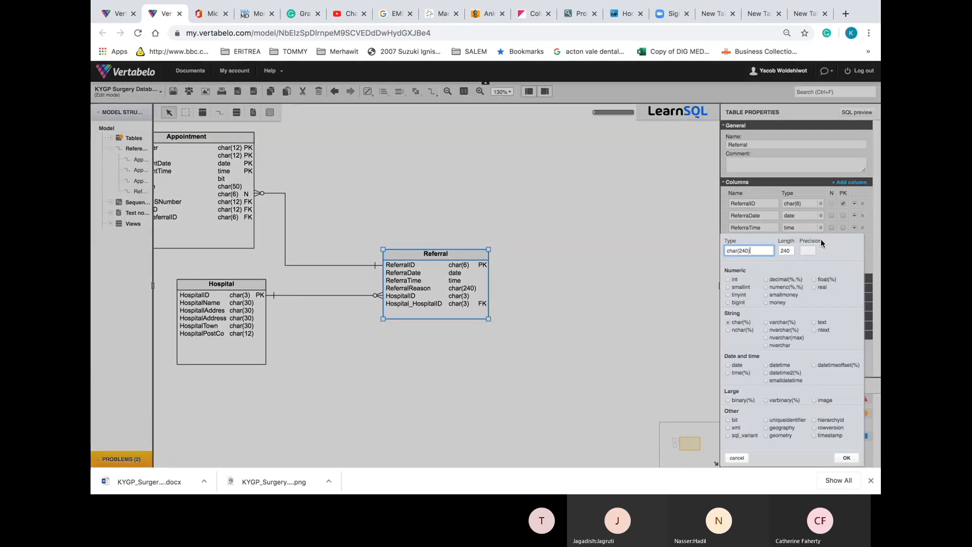
pyautogui.click(849, 457)
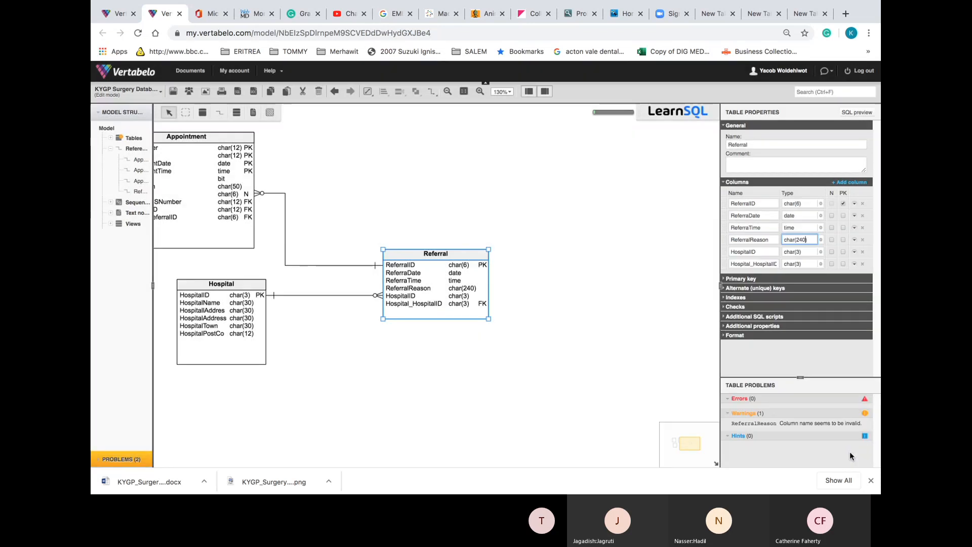
# Retype the ReferralReason column name and reconfirm its type, leaving Referral with 0 warnings
pyautogui.click(624, 328)
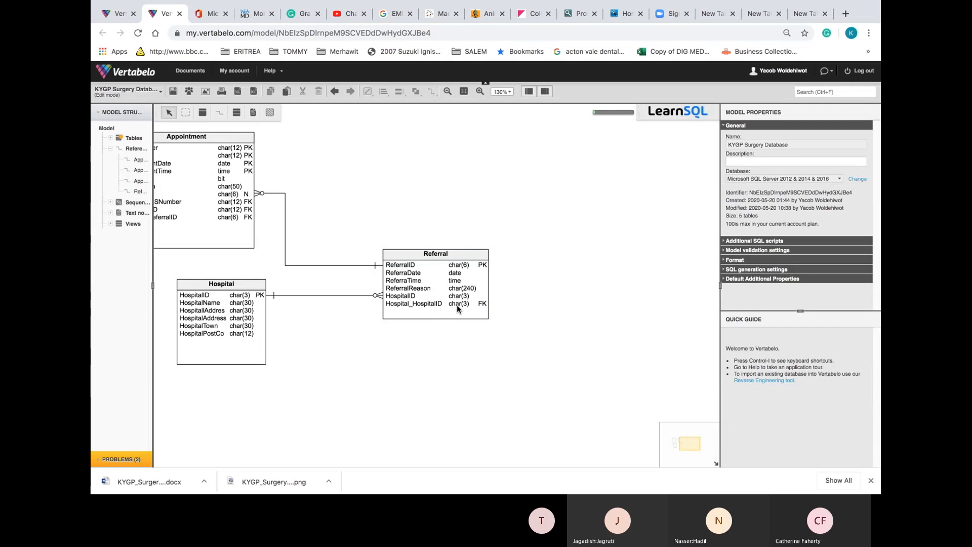
pyautogui.click(457, 305)
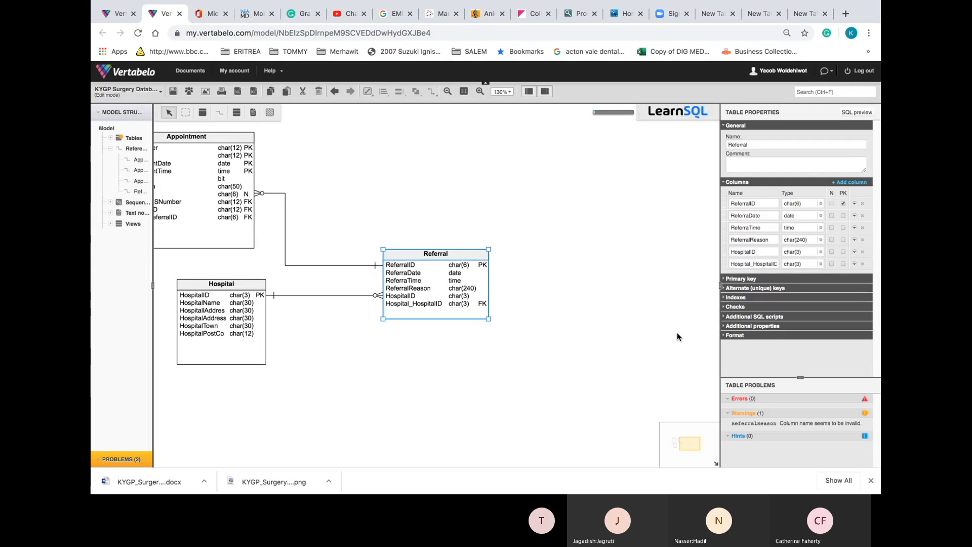
pyautogui.click(749, 414)
pyautogui.click(745, 414)
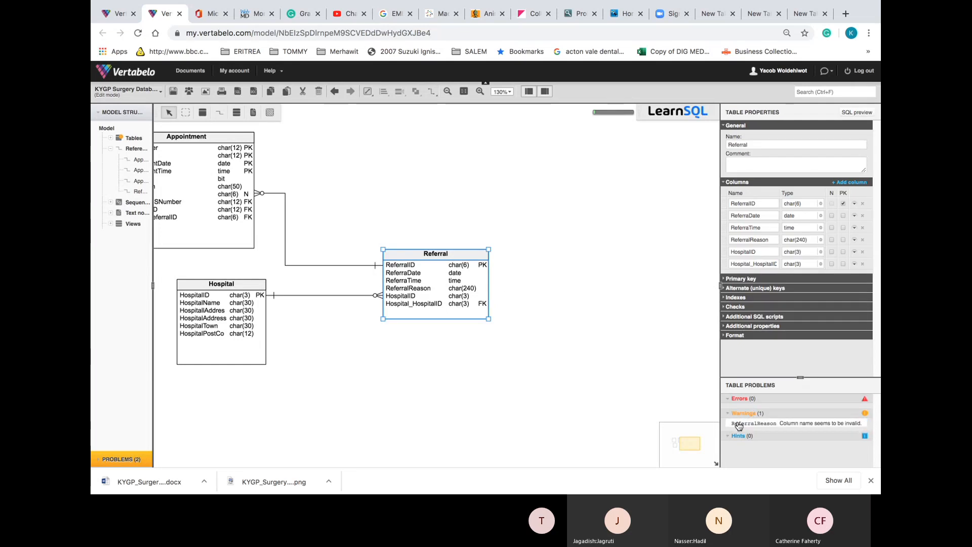
pyautogui.click(739, 424)
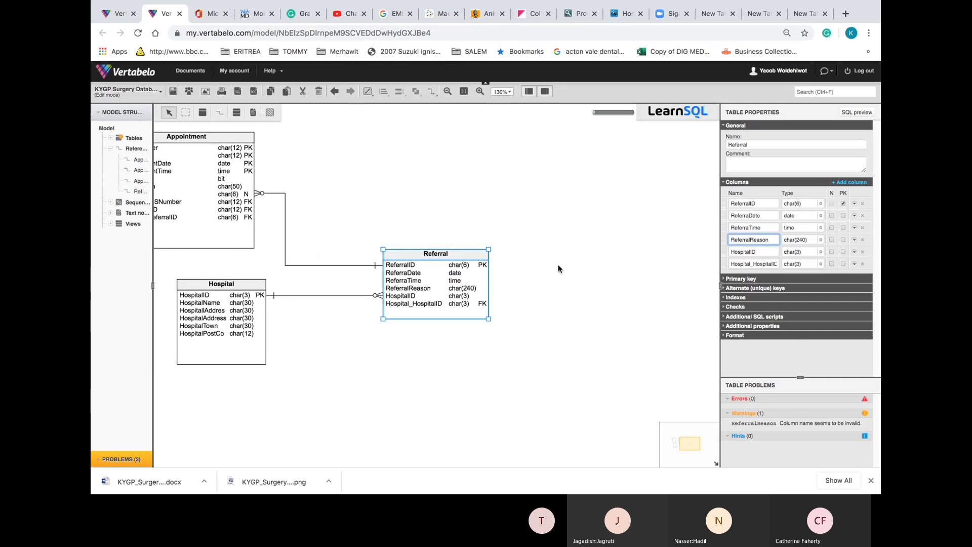
pyautogui.moveTo(772, 239); pyautogui.dragTo(654, 244)
pyautogui.write('Re')
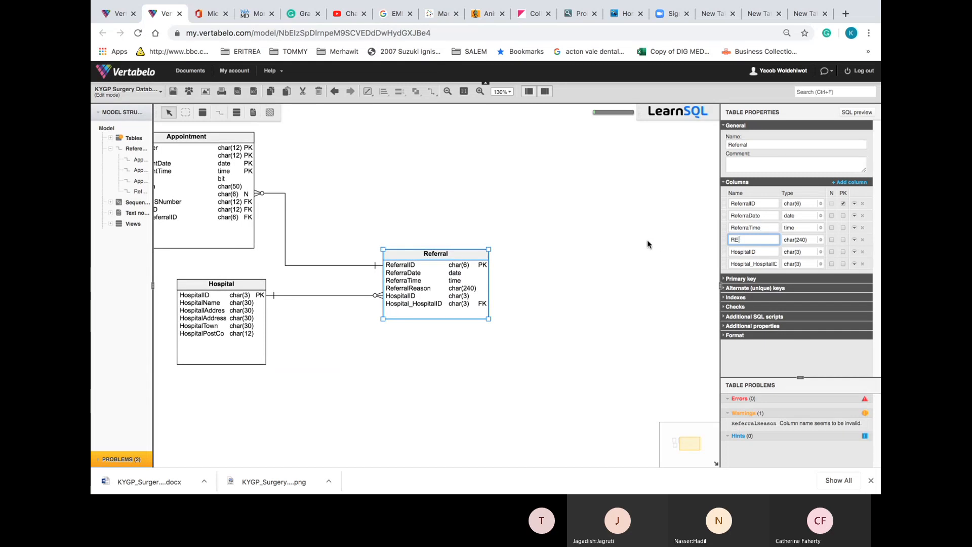
pyautogui.write('fer')
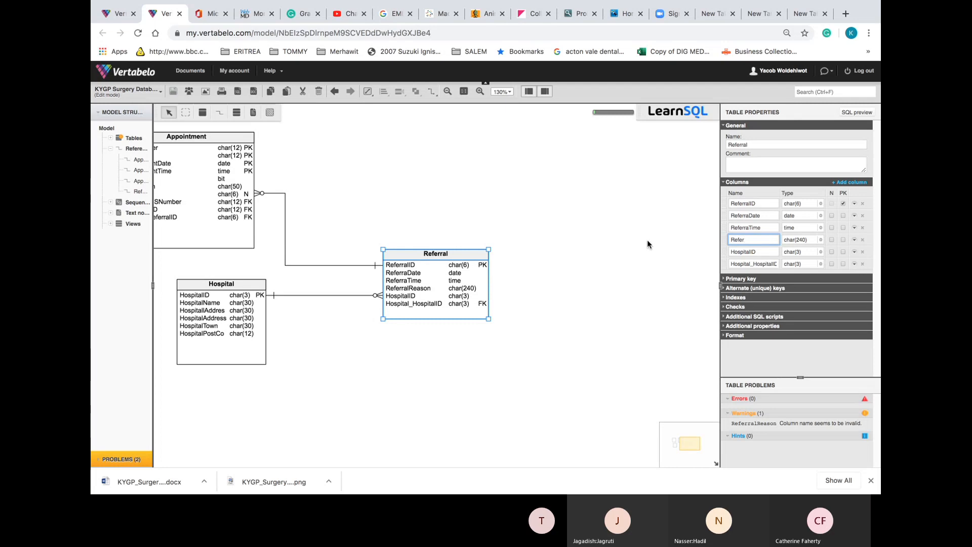
pyautogui.write('ralReason')
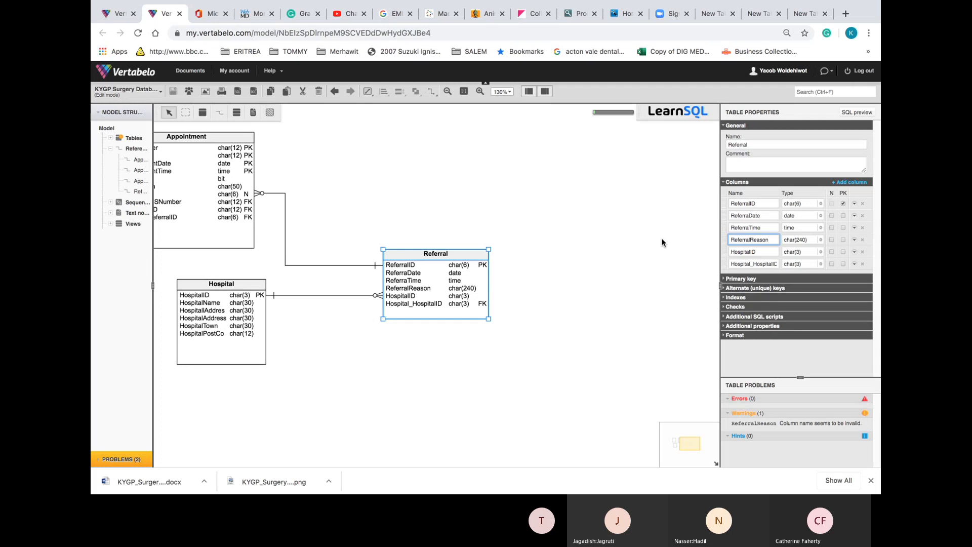
pyautogui.click(821, 241)
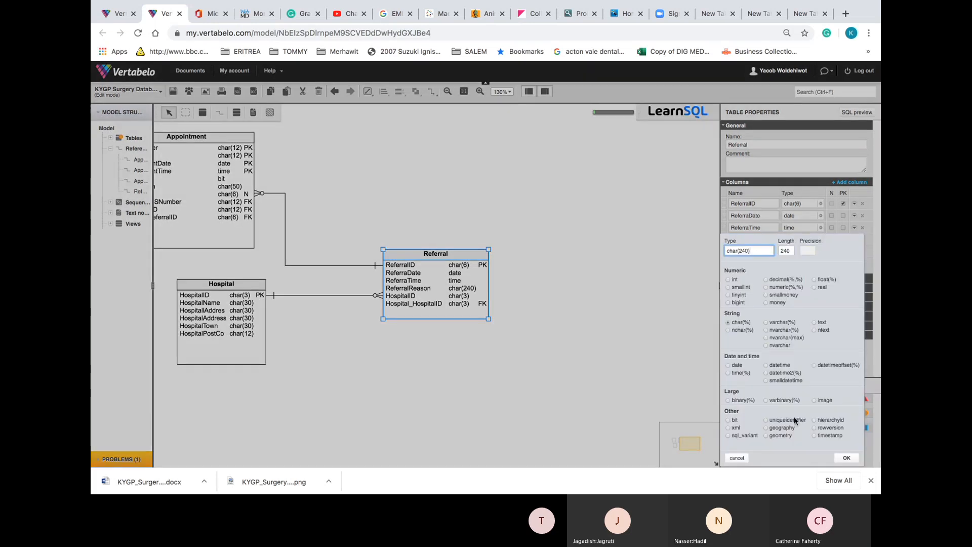
pyautogui.click(847, 458)
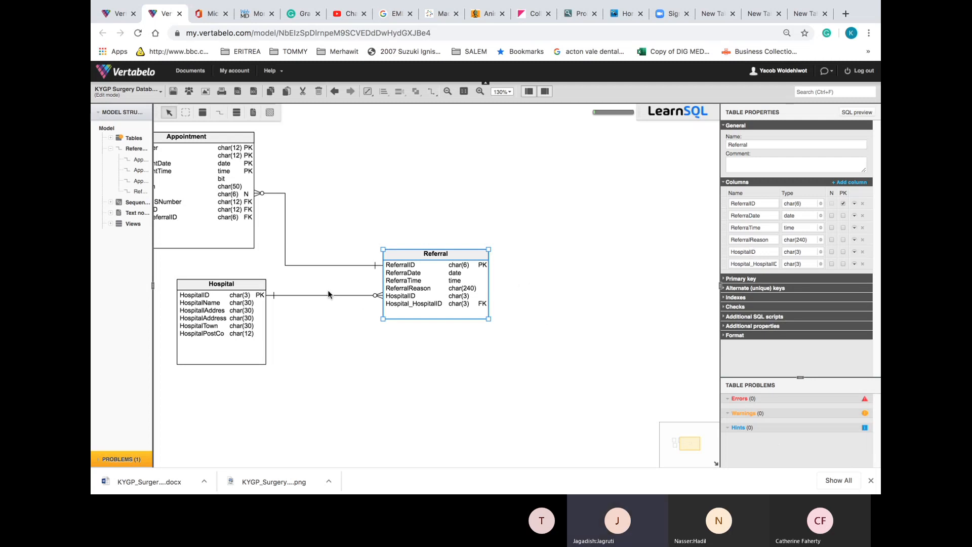
# Retype the Appointment table's Prescription column name so the table reports 0 warnings
pyautogui.click(261, 301)
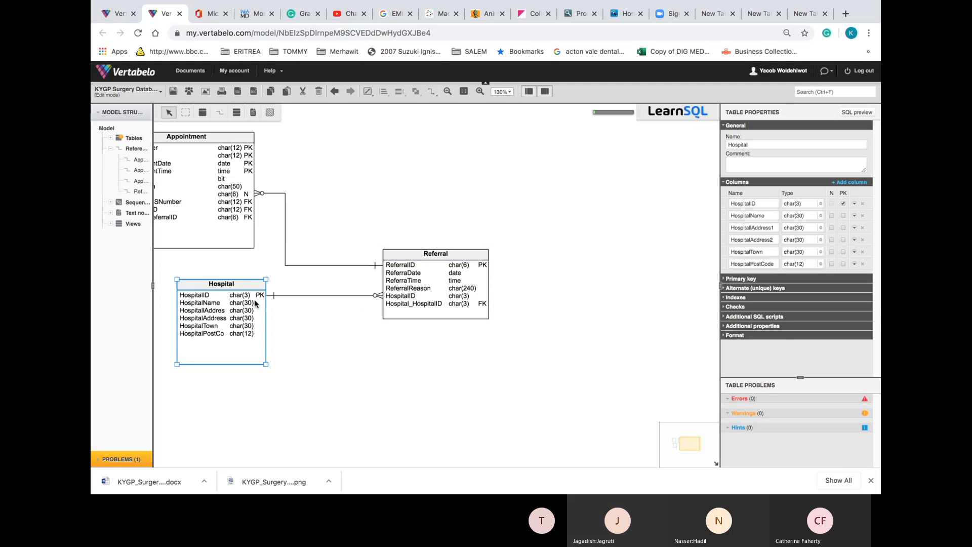
pyautogui.click(228, 175)
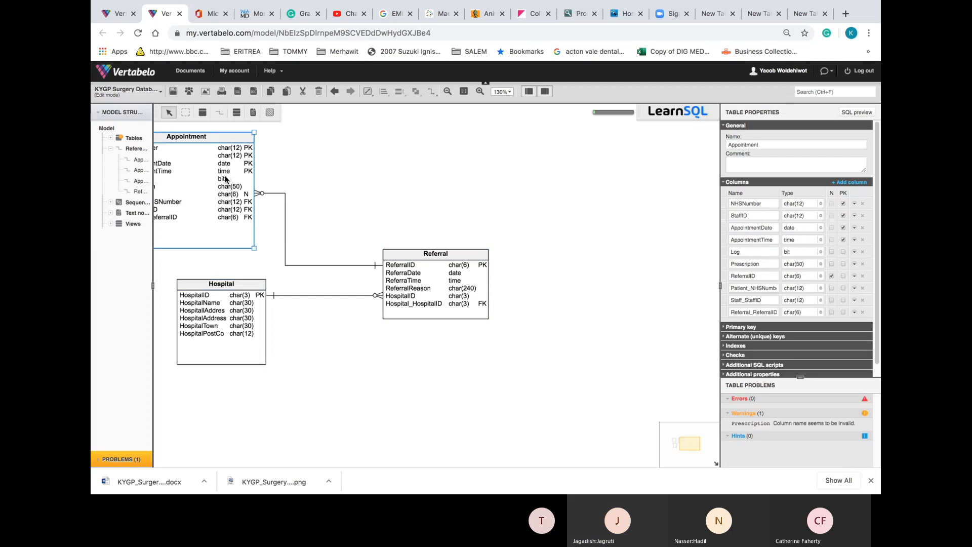
pyautogui.click(758, 424)
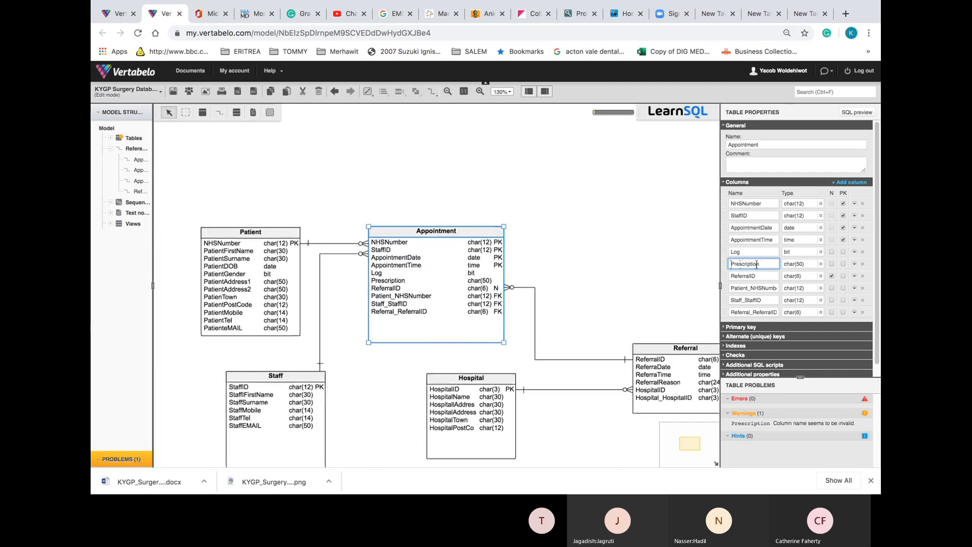
pyautogui.moveTo(773, 263); pyautogui.dragTo(712, 268)
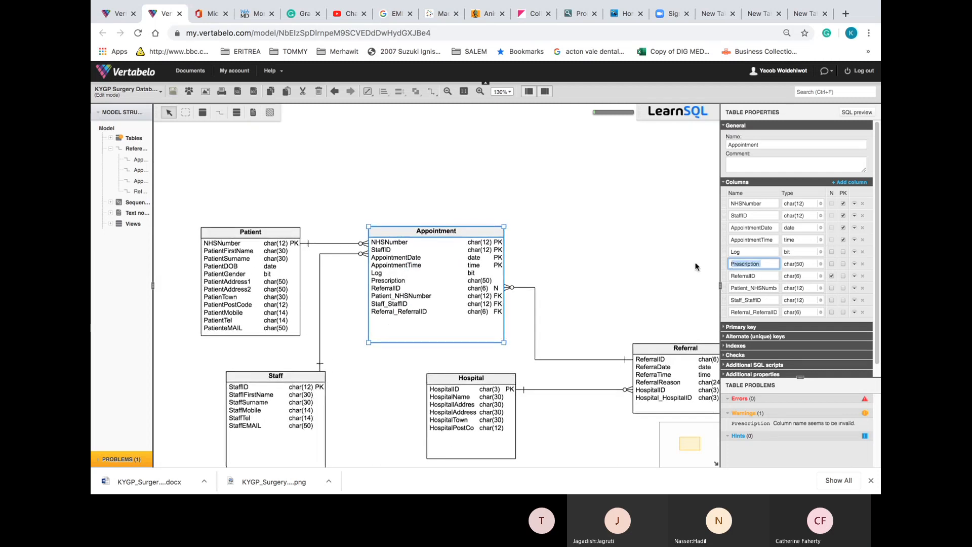
pyautogui.press('BackSpace')
pyautogui.write('P')
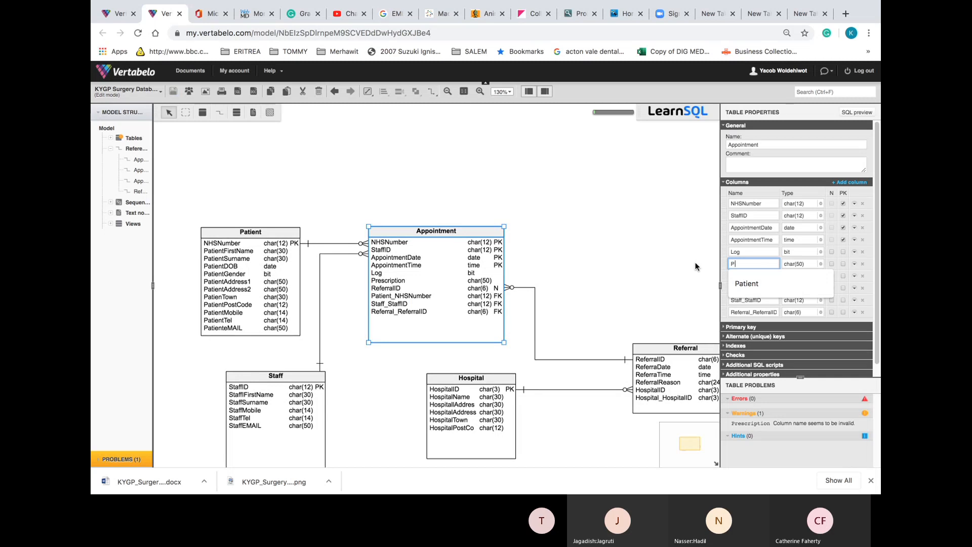
pyautogui.write('rescription')
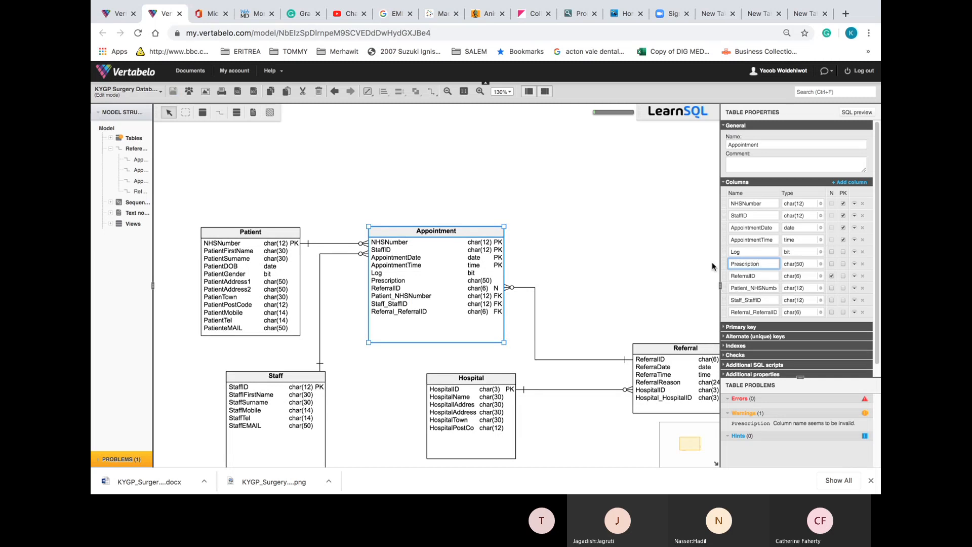
pyautogui.click(800, 265)
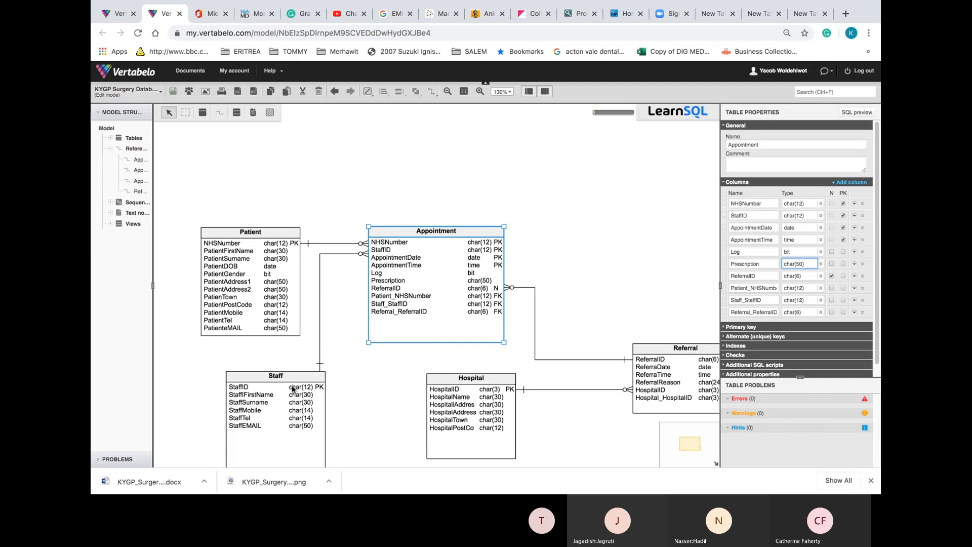
# Regenerate KYGP_Surgery_Database.docx documentation in DOCX format from the corrected model
pyautogui.click(254, 92)
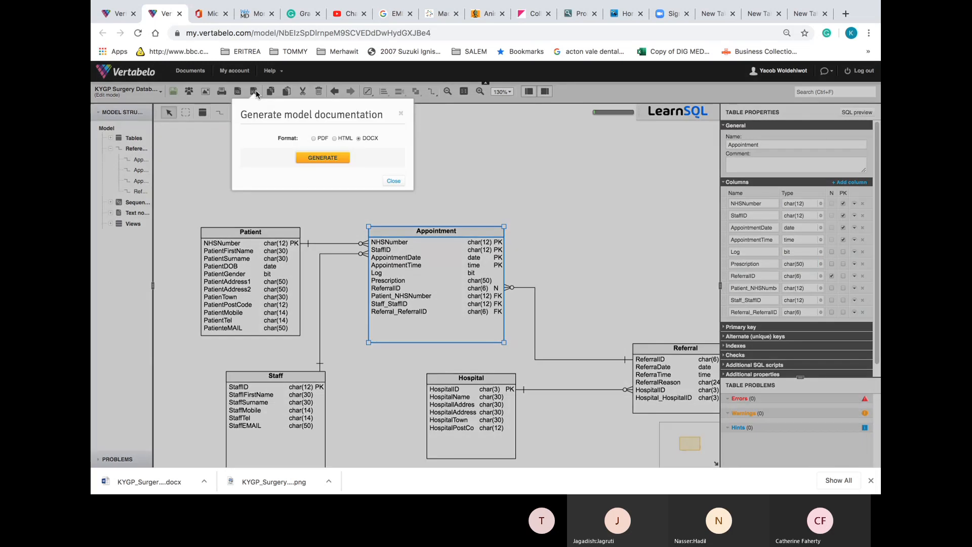
pyautogui.click(334, 162)
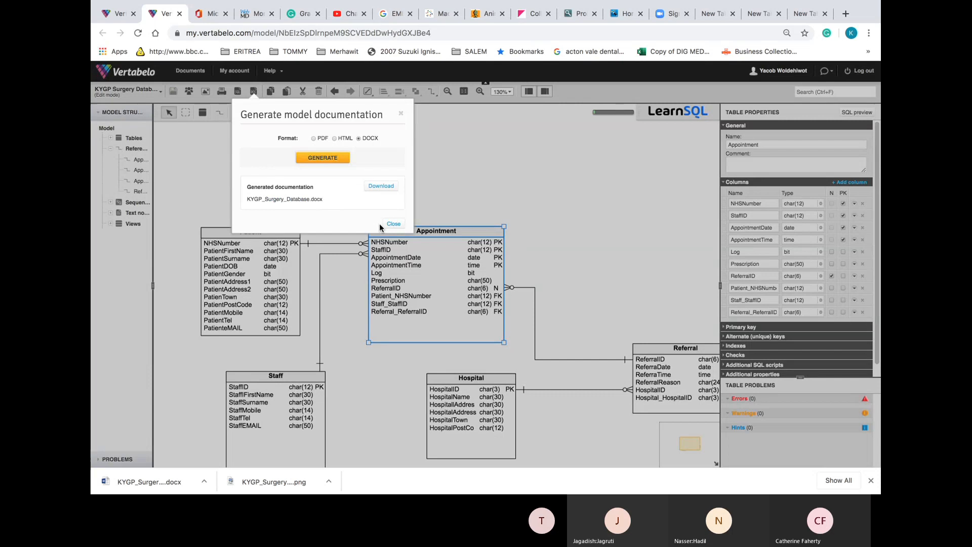
pyautogui.click(388, 223)
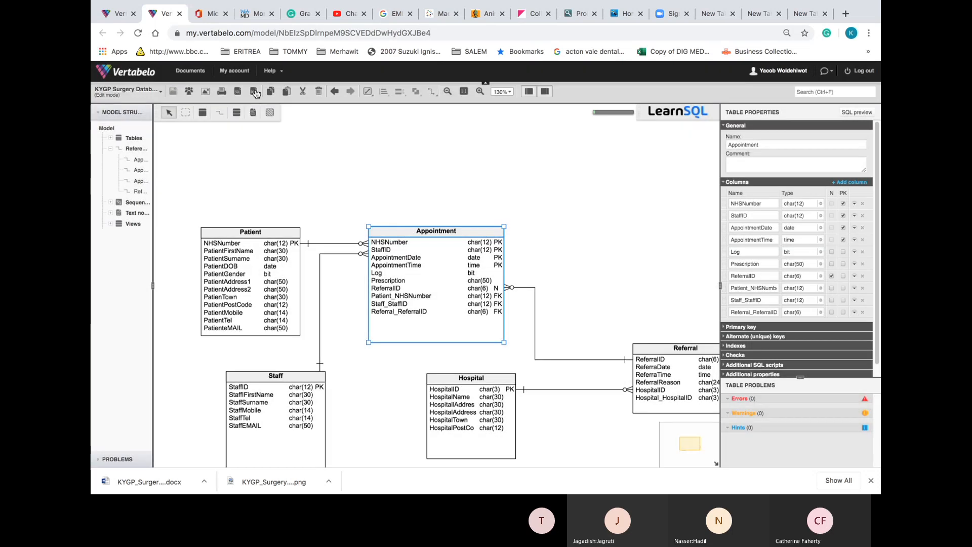
pyautogui.click(260, 91)
pyautogui.click(394, 181)
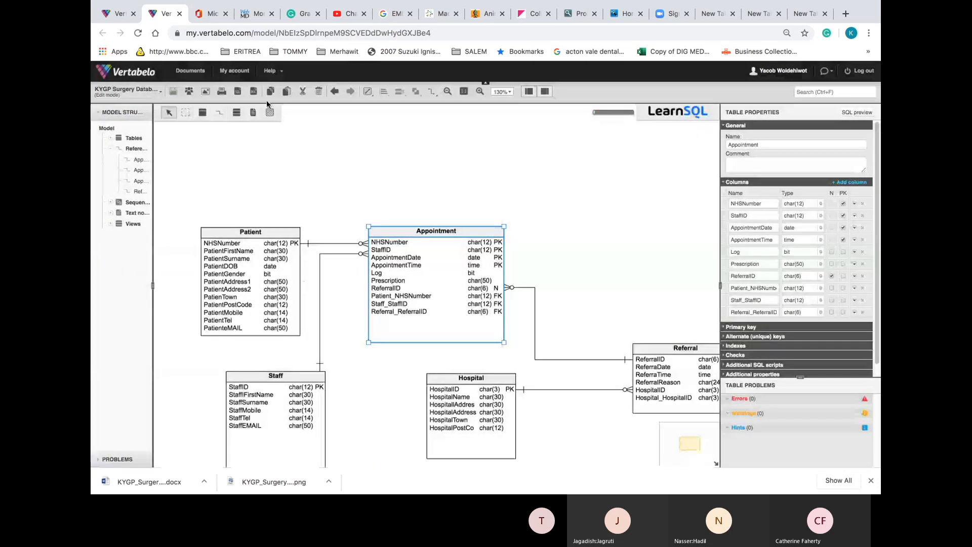
# Generate the all-elements create script, download KYGP_Surgery_Database_create.sql, and show it in Finder
pyautogui.click(236, 92)
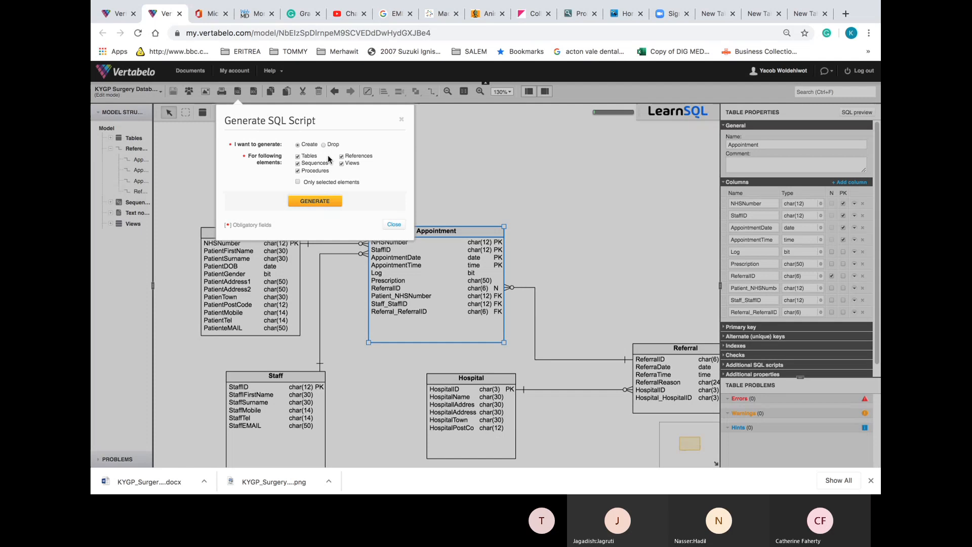
pyautogui.click(316, 202)
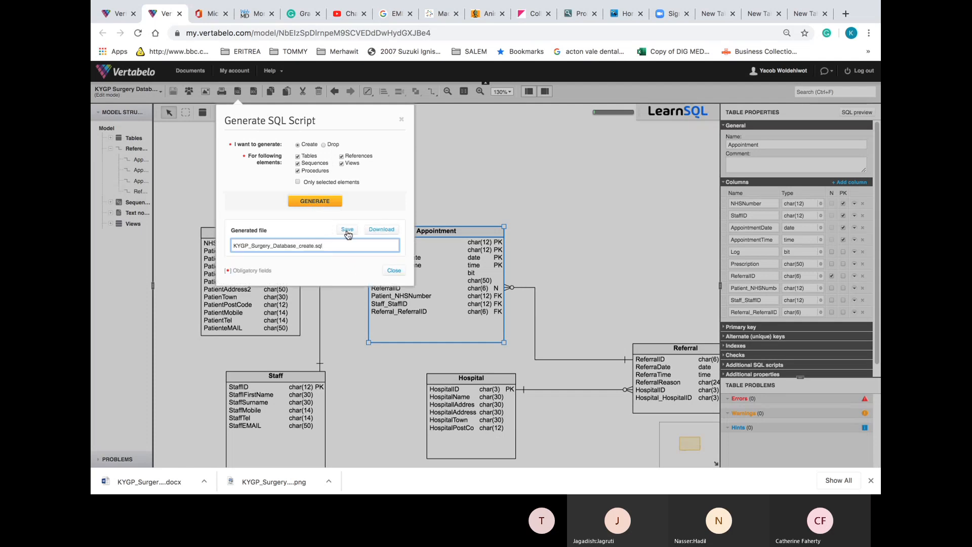
pyautogui.click(347, 231)
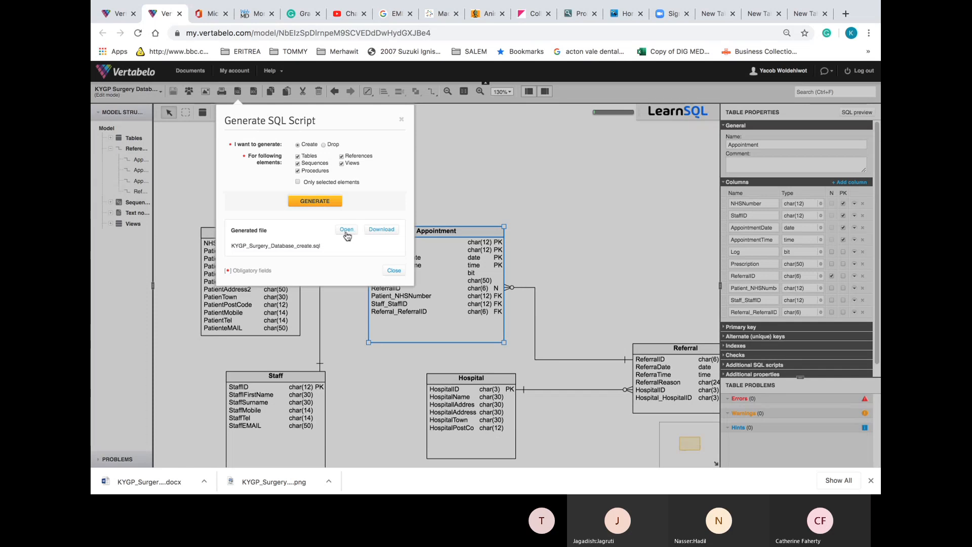
pyautogui.click(387, 230)
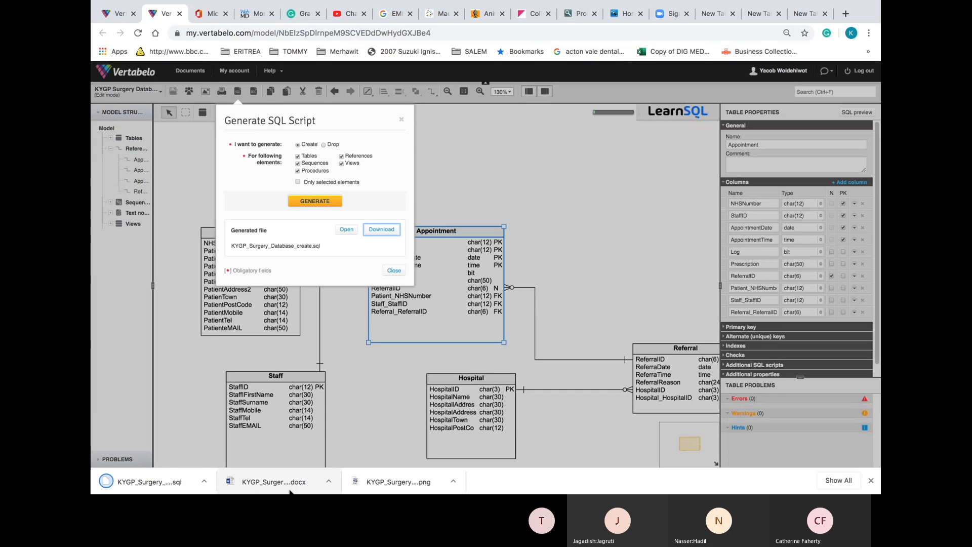
pyautogui.click(204, 481)
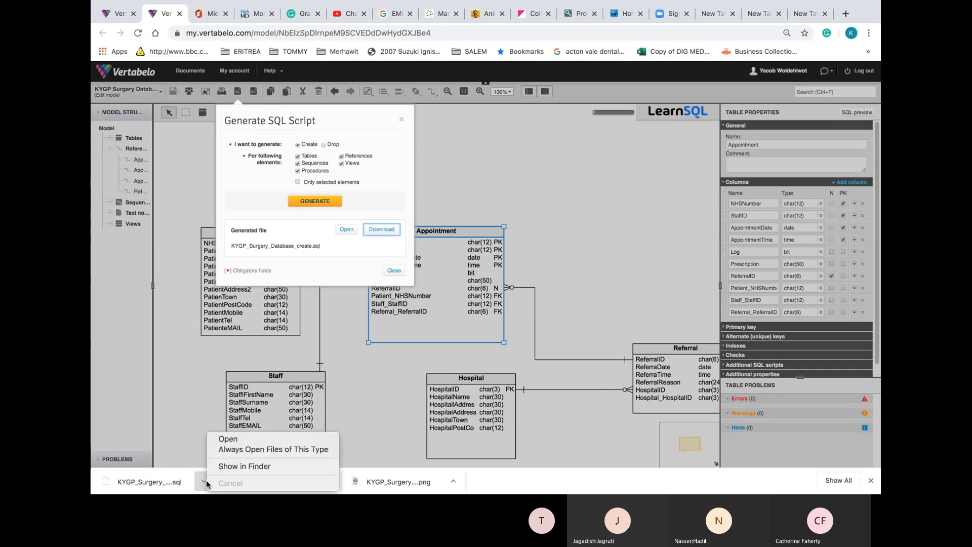
pyautogui.click(235, 466)
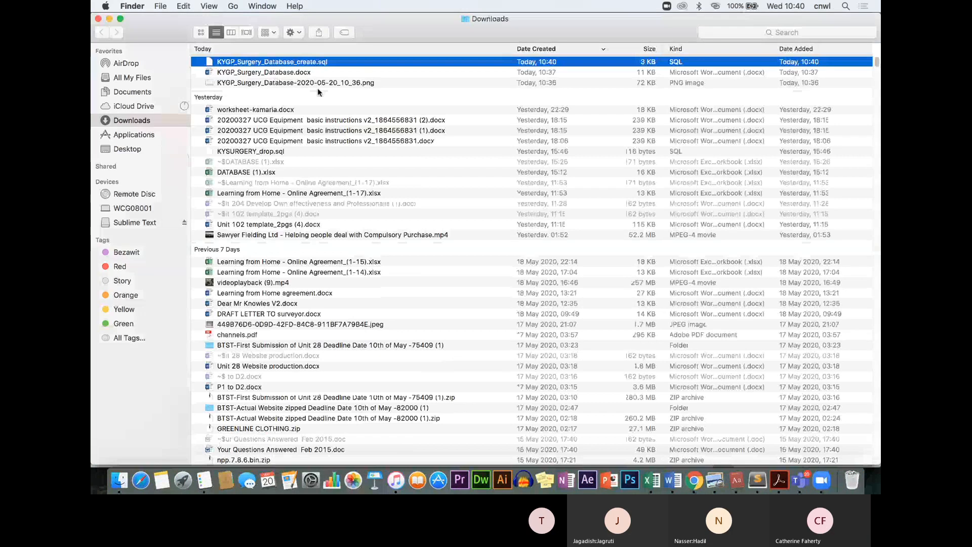
# Select and copy the three KYGP_Surgery_Database files in Downloads
pyautogui.hotkey('shift', 'Down')
pyautogui.hotkey('shift', 'Down')
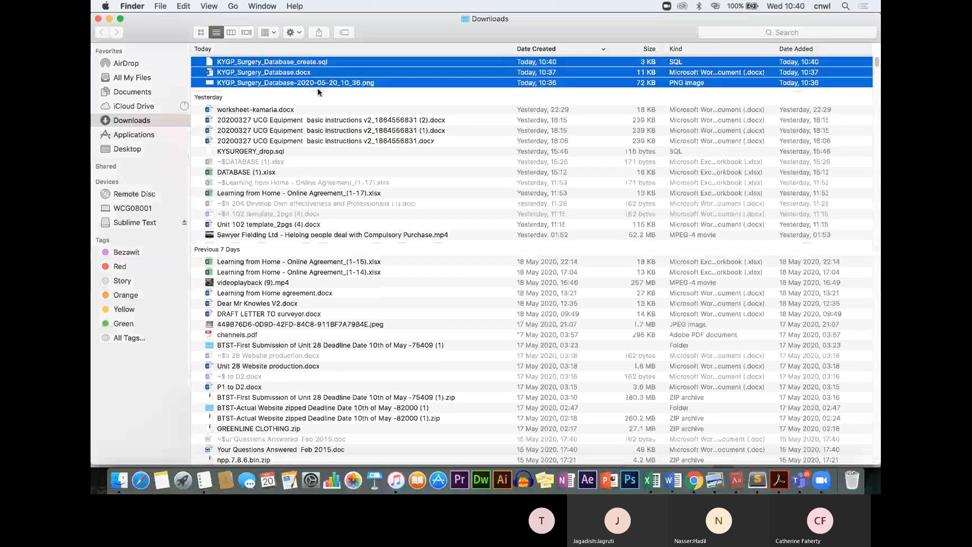
pyautogui.hotkey('shift', 'Down')
pyautogui.hotkey('shift', 'Up')
pyautogui.hotkey('shift', 'Up')
pyautogui.hotkey('shift', 'Down')
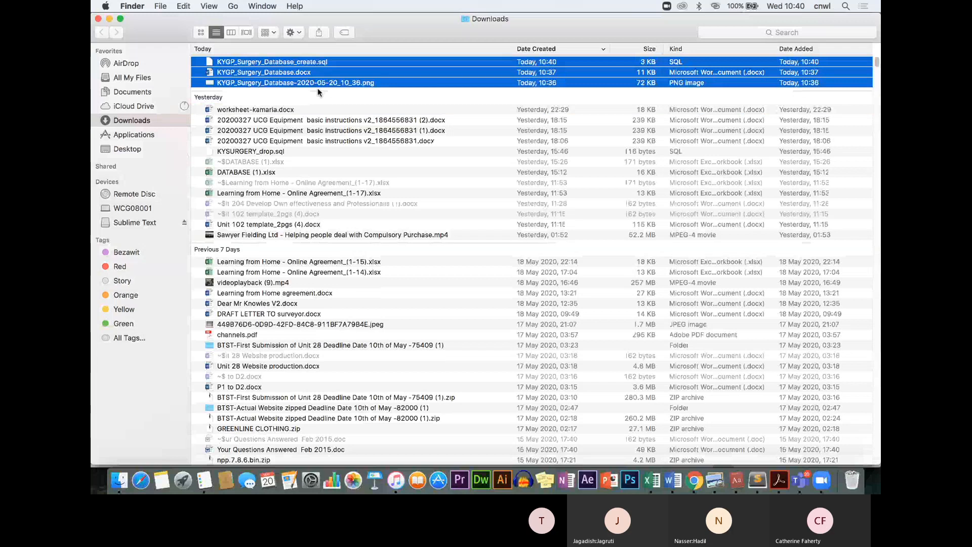
# Navigate from Desktop through NATEY, COLLEGE and HOME LEARNING into UNIT 10 DATABASE
pyautogui.click(131, 149)
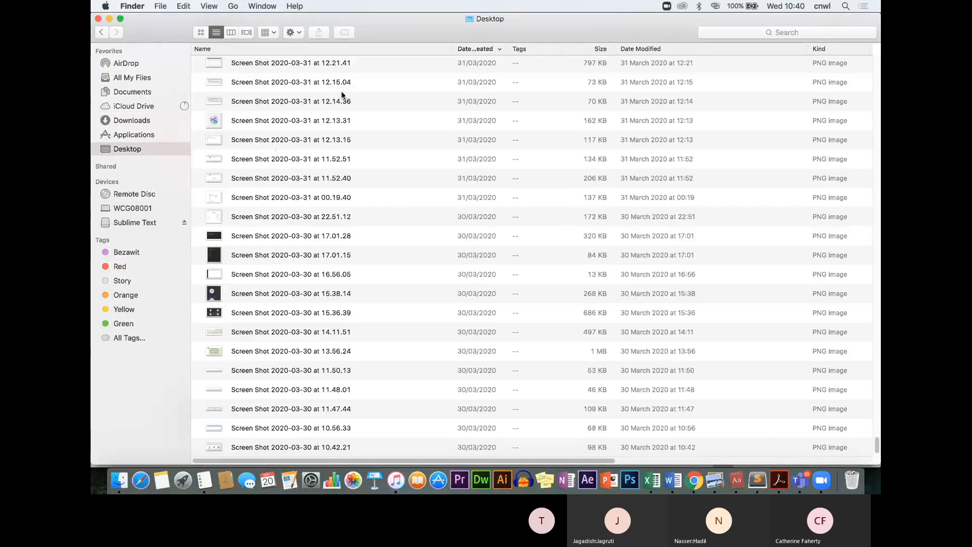
pyautogui.click(321, 89)
pyautogui.press('n')
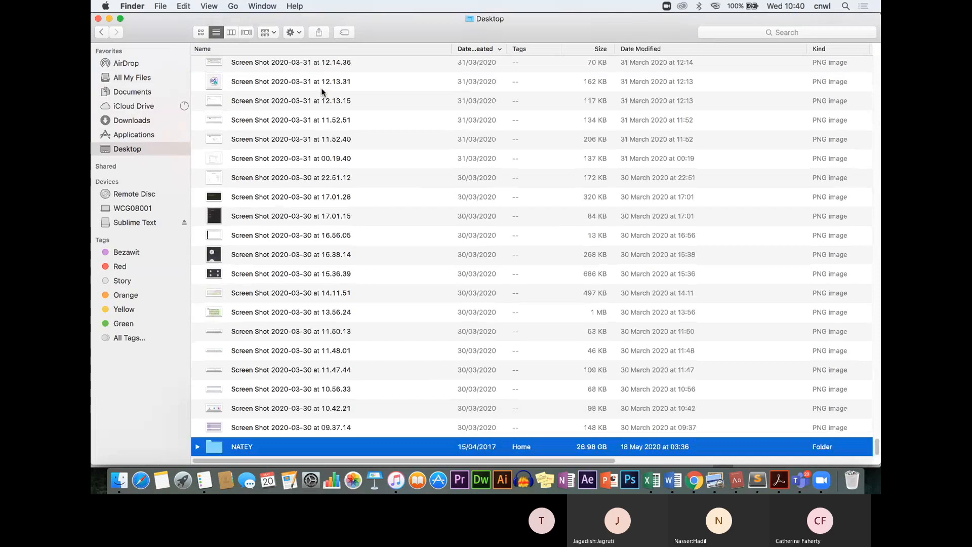
pyautogui.doubleClick(242, 439)
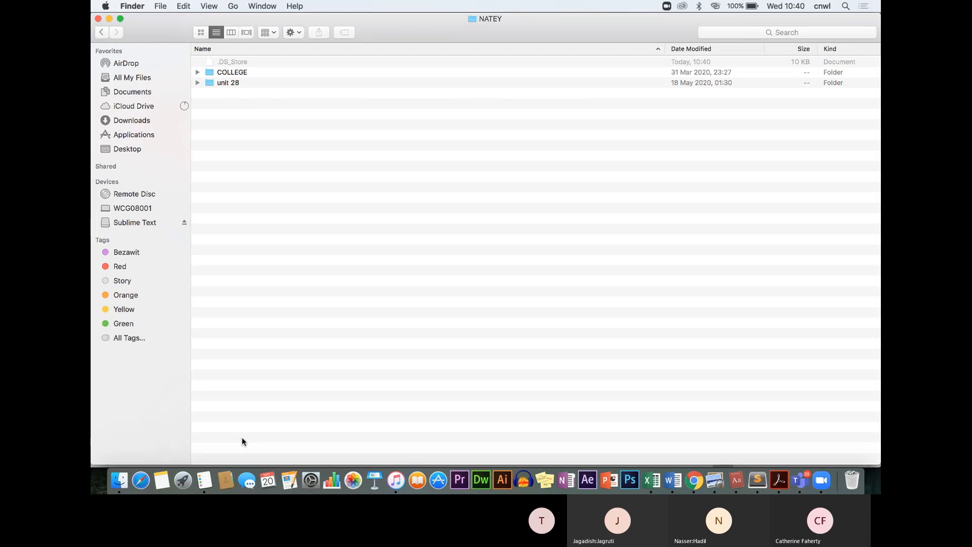
pyautogui.doubleClick(263, 74)
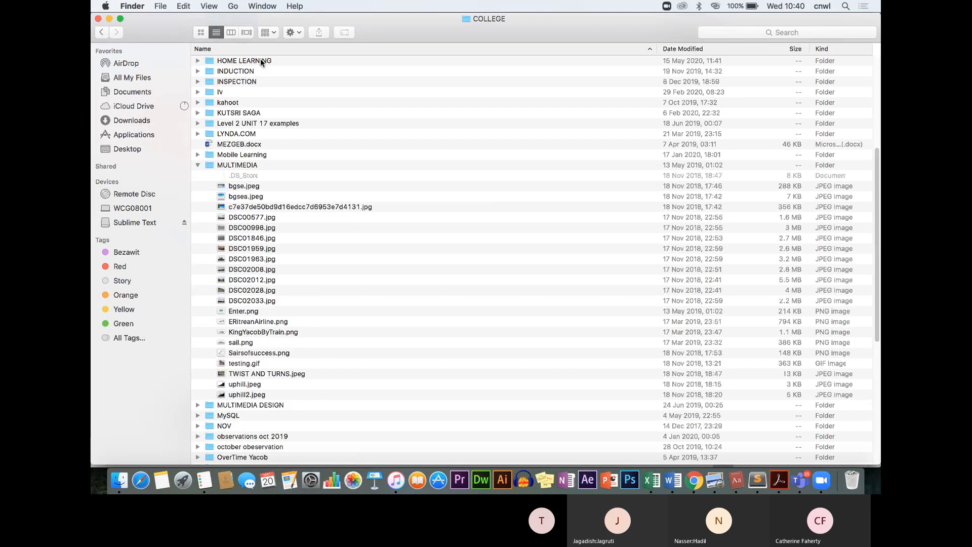
pyautogui.doubleClick(261, 60)
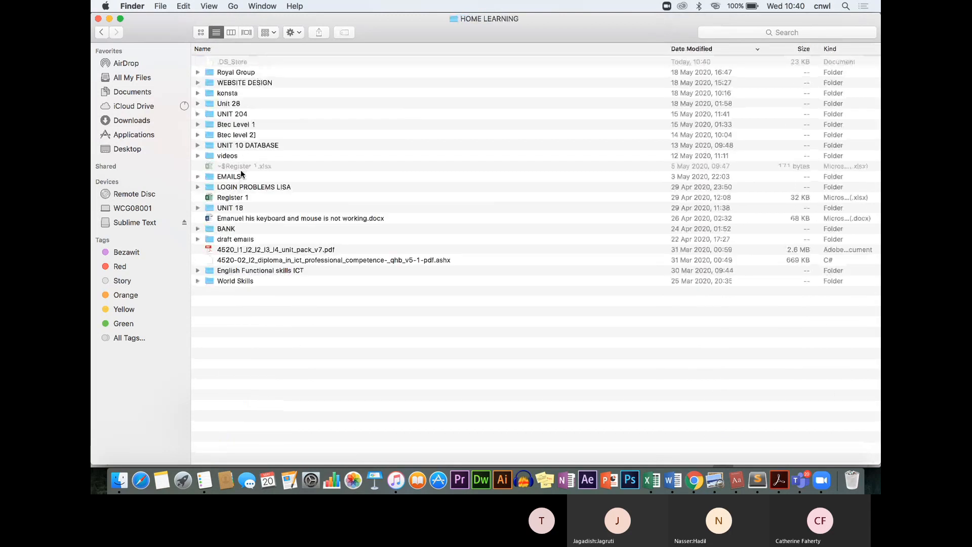
pyautogui.click(252, 147)
pyautogui.doubleClick(252, 147)
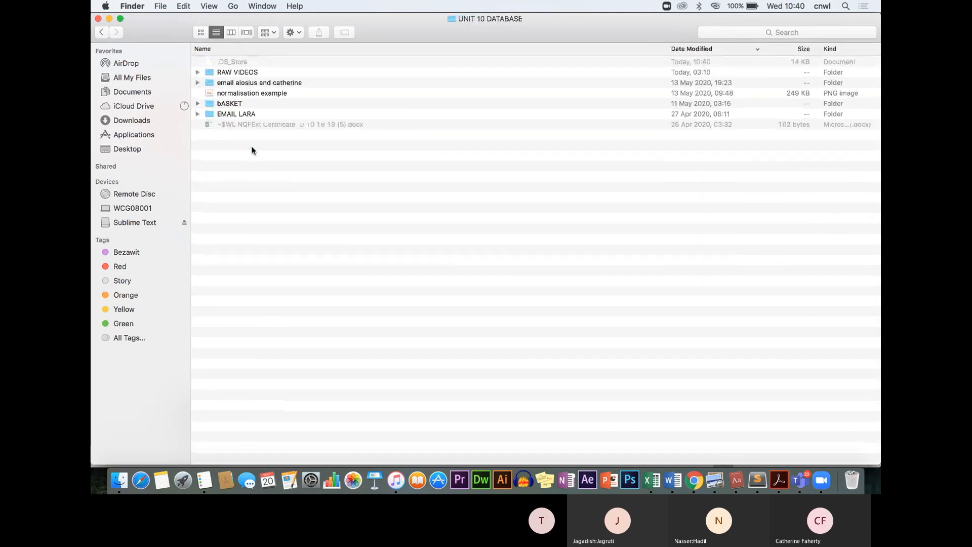
# Create a new folder named 'PRODUCED USING VERTABELLO BY KY' in UNIT 10 DATABASE and open it
pyautogui.rightClick(245, 211)
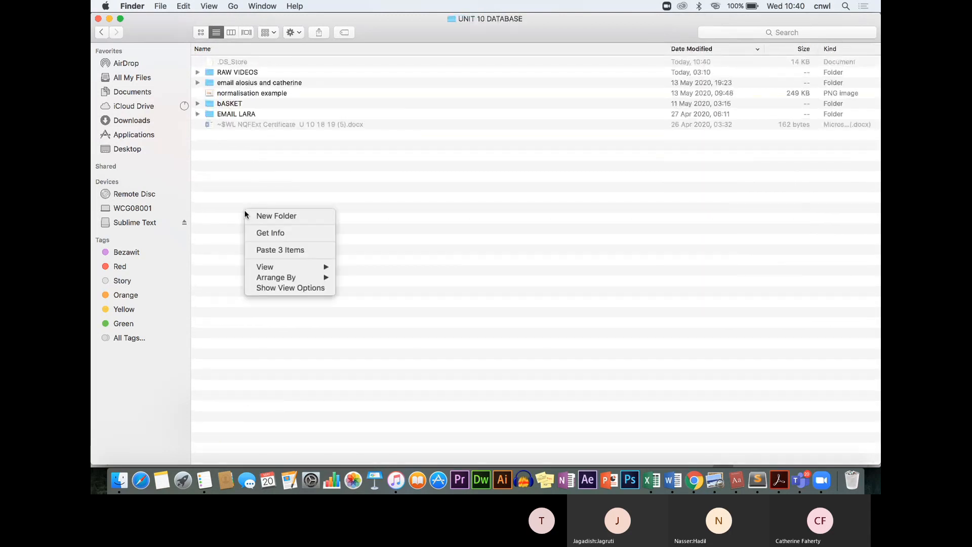
pyautogui.click(288, 216)
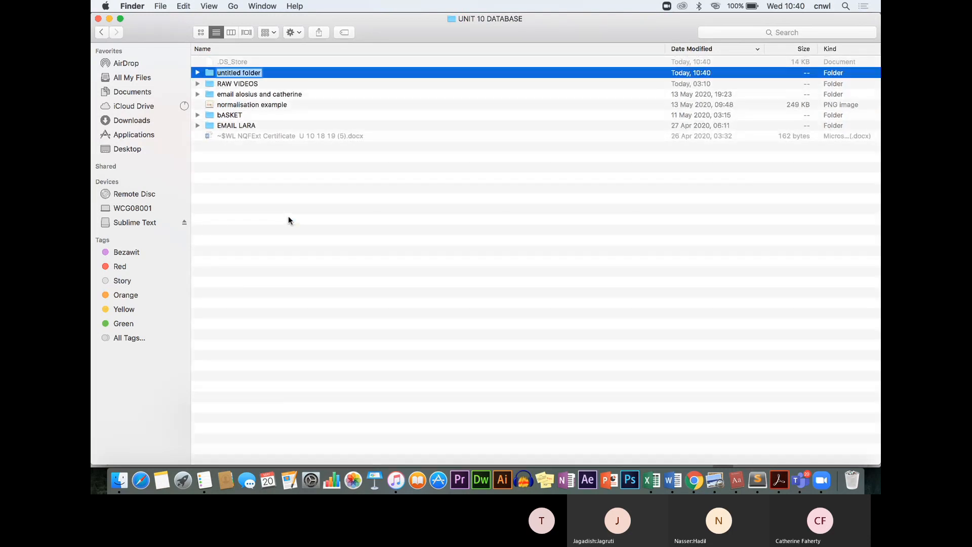
pyautogui.write('VERTABELLOPRODUCE')
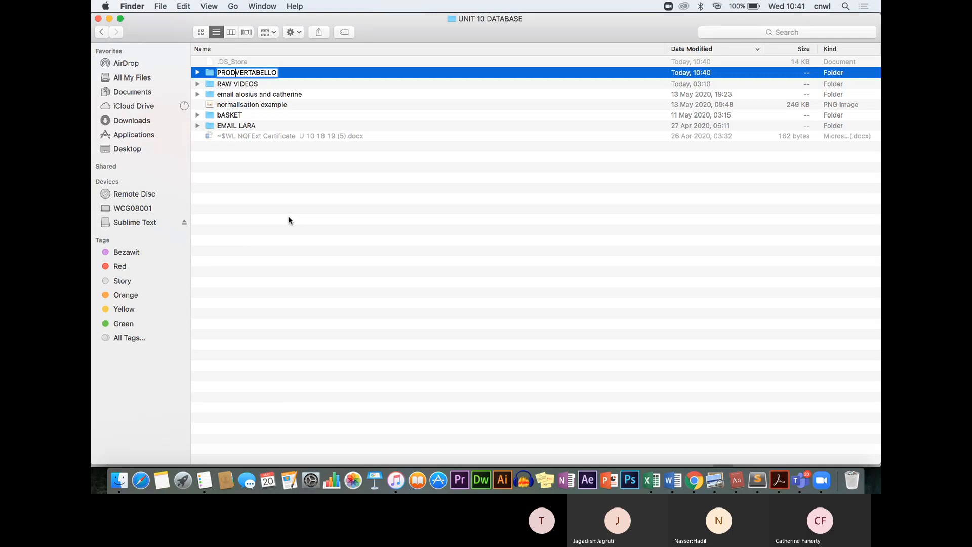
pyautogui.write('D USING')
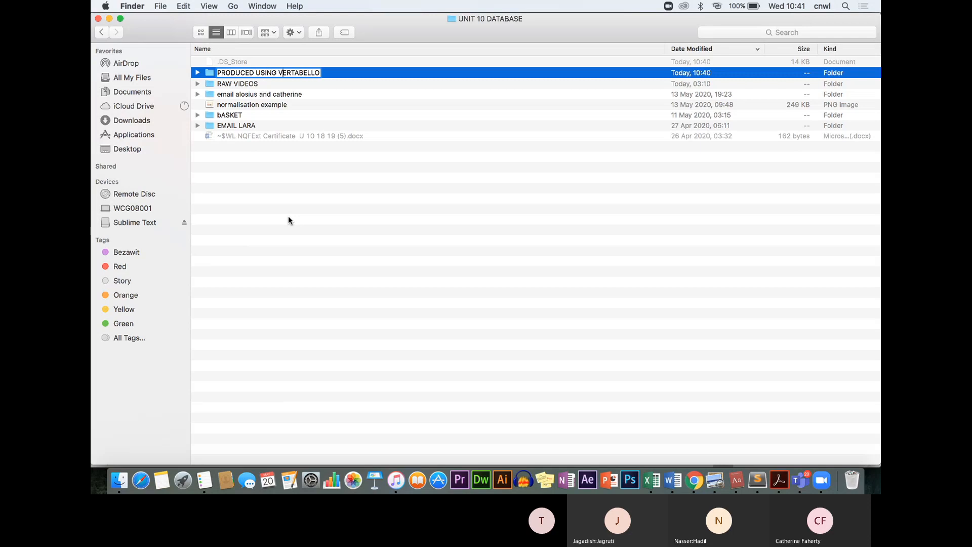
pyautogui.press('Right')
pyautogui.press('Right')
pyautogui.press('Right')
pyautogui.press('Right')
pyautogui.press('Right')
pyautogui.press('Right')
pyautogui.press('Right')
pyautogui.press('Right')
pyautogui.press('Right')
pyautogui.write('BY KI')
pyautogui.press('BackSpace')
pyautogui.write('Y')
pyautogui.press('Return')
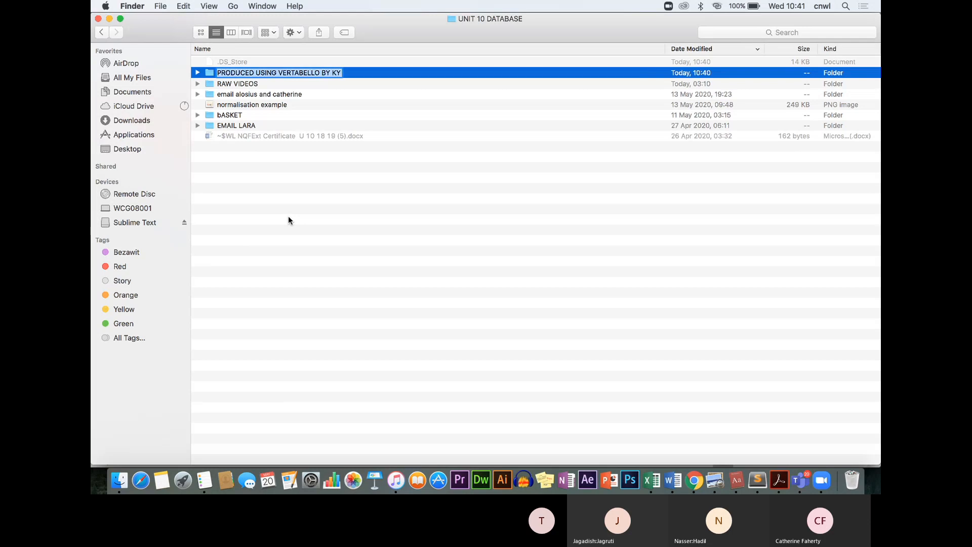
pyautogui.doubleClick(210, 73)
# Paste the three KYGP_Surgery_Database files (SQL, PNG, DOCX) into the folder and preview the diagram image
pyautogui.rightClick(230, 81)
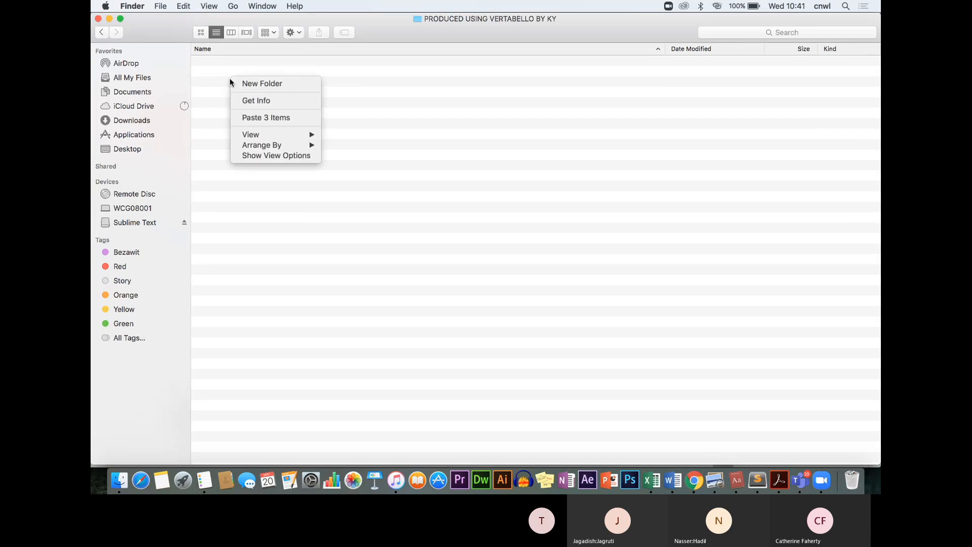
pyautogui.click(271, 117)
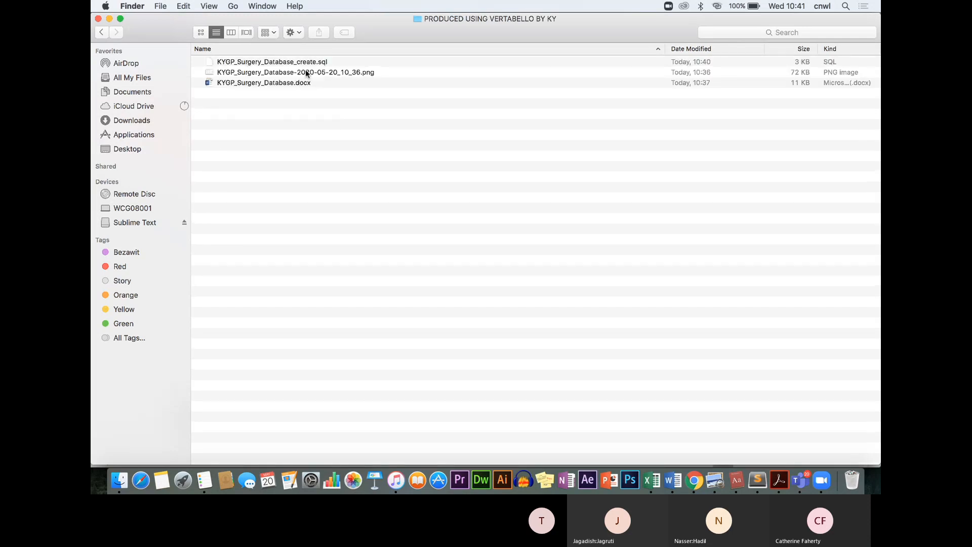
pyautogui.doubleClick(321, 73)
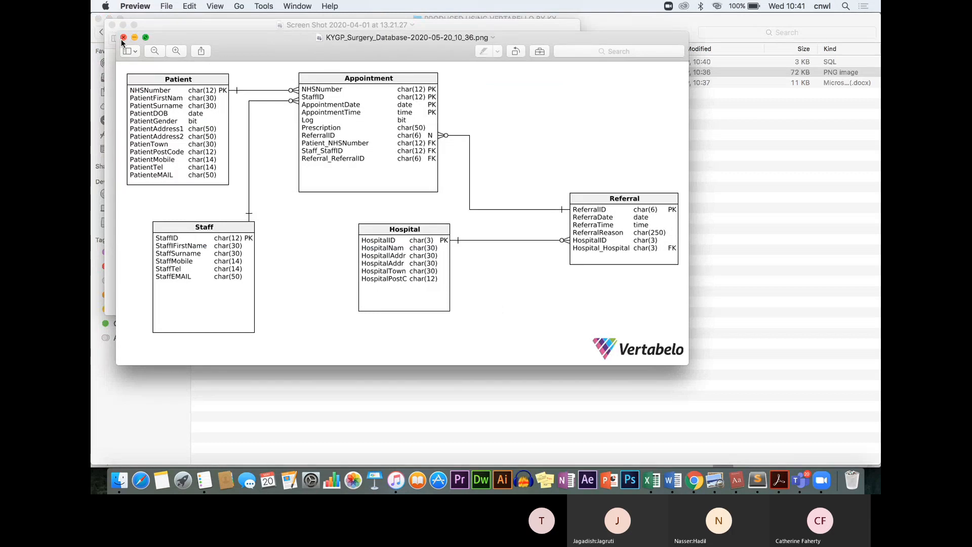
pyautogui.click(123, 37)
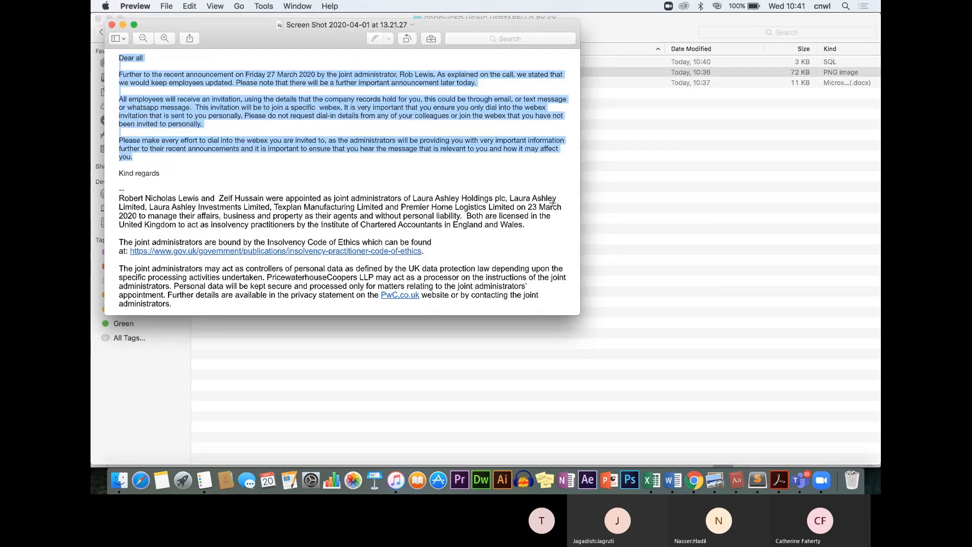
# Quit Preview and bring up the Open With options for KYGP_Surgery_Database.docx
pyautogui.press('cmd+q')
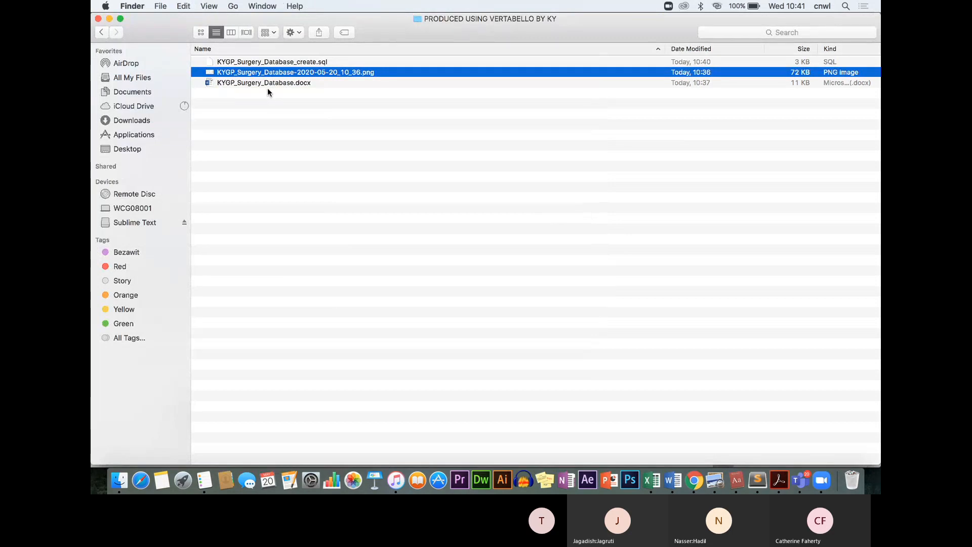
pyautogui.click(288, 81)
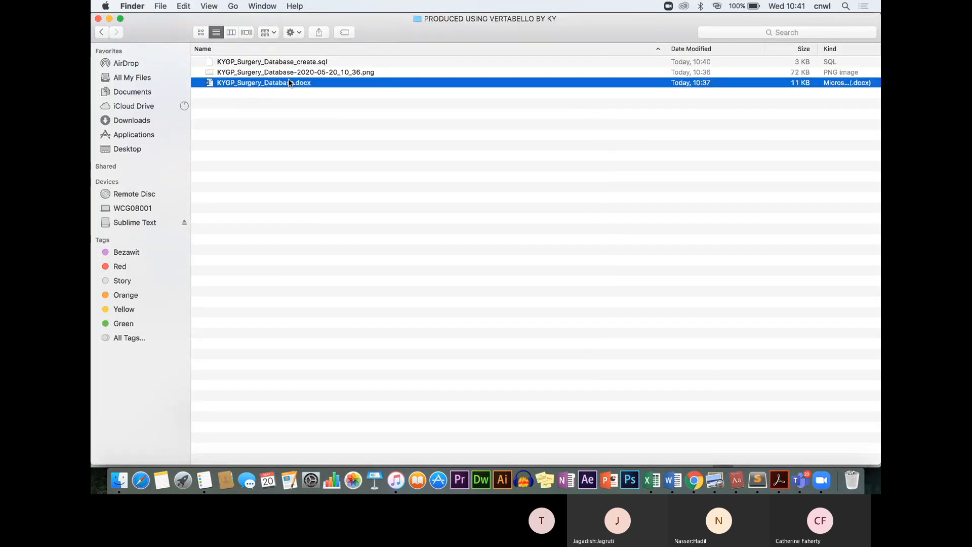
pyautogui.rightClick(288, 81)
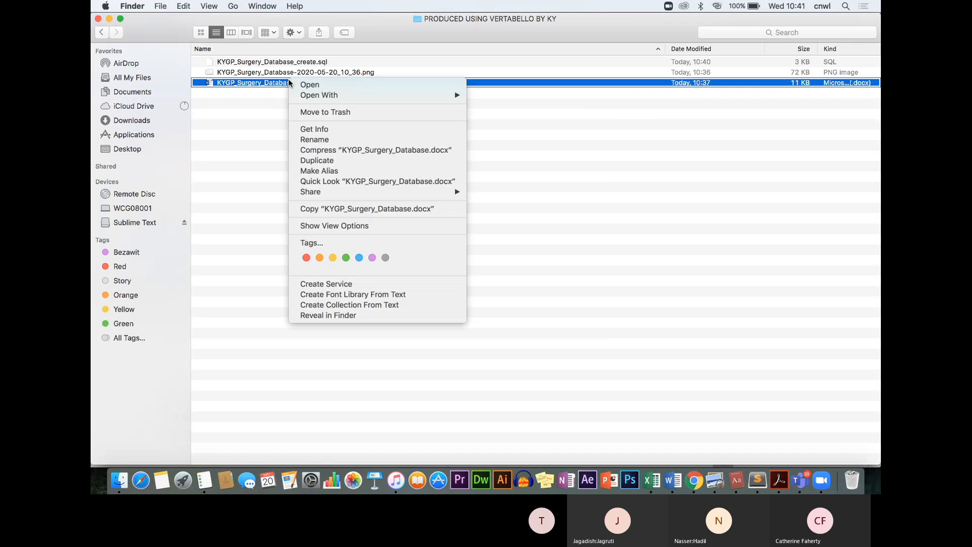
pyautogui.moveTo(324, 95)
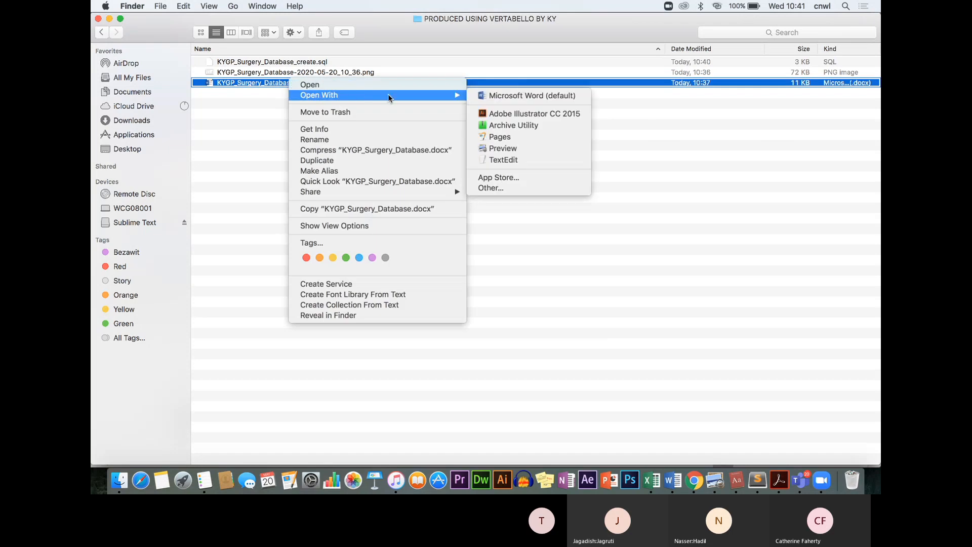
# Open KYGP_Surgery_Database.docx in Word, accept the field update, and bring it in front of Document1
pyautogui.click(505, 96)
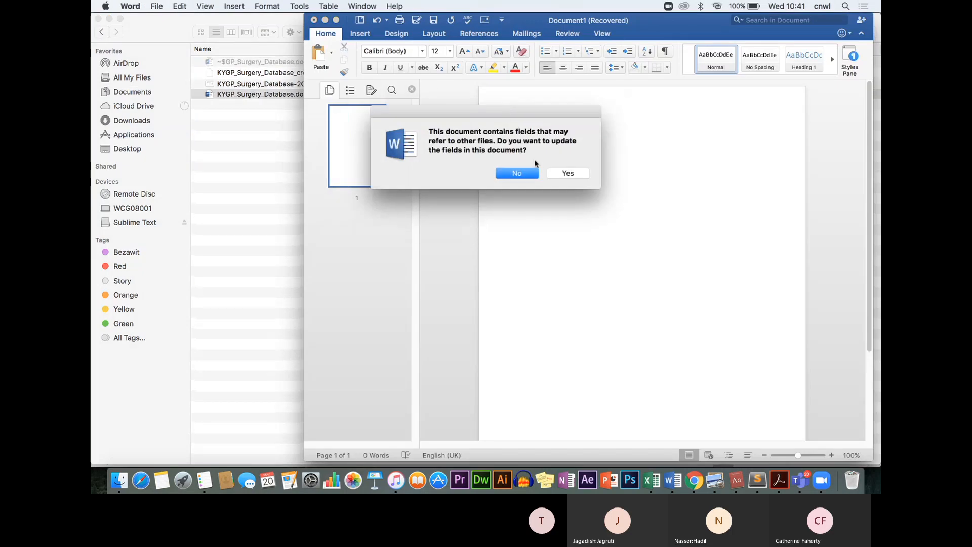
pyautogui.click(570, 174)
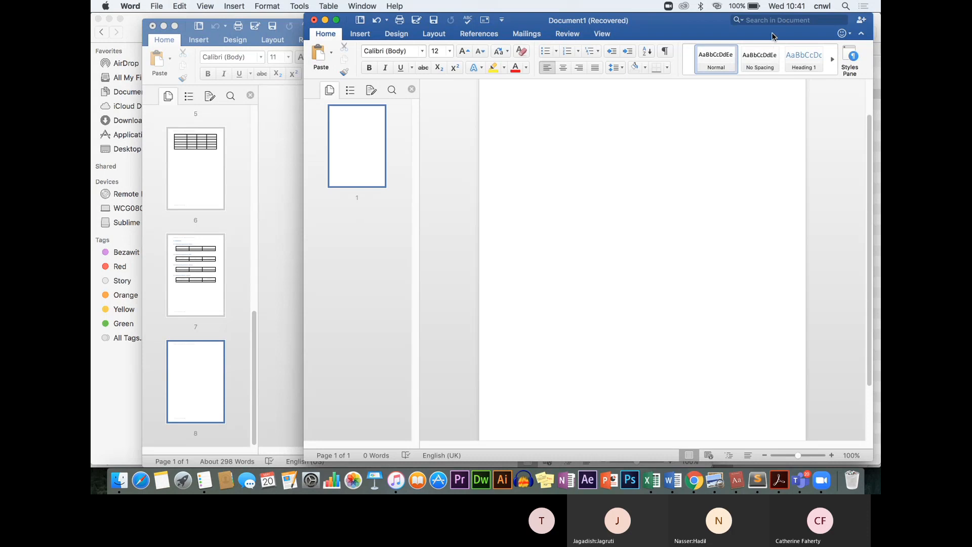
pyautogui.moveTo(772, 36); pyautogui.dragTo(681, 135)
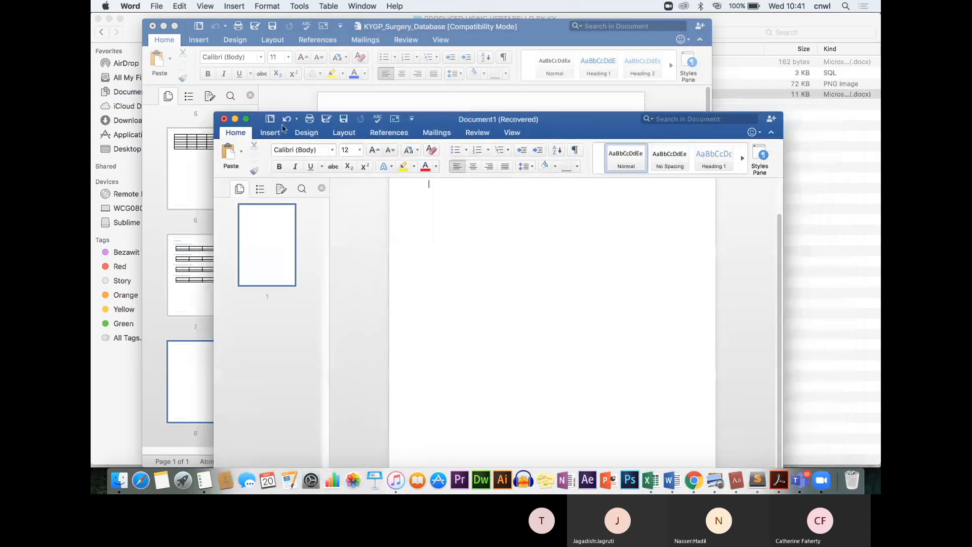
pyautogui.click(247, 119)
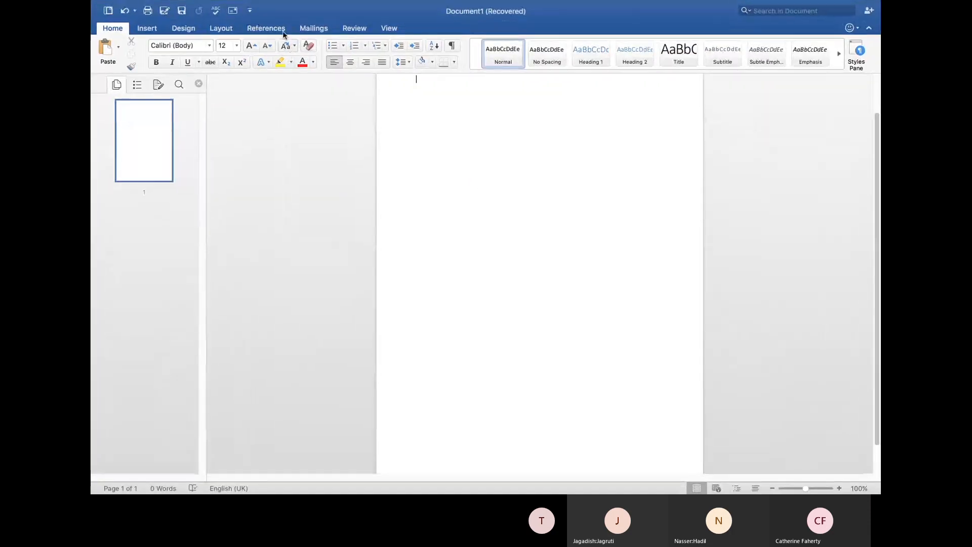
pyautogui.hotkey('ctrl', 'Left')
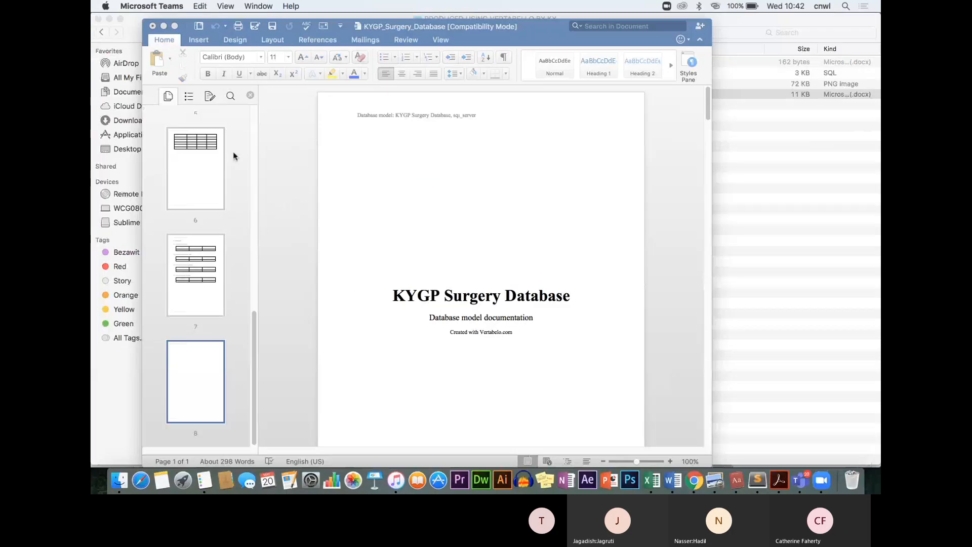
pyautogui.click(360, 190)
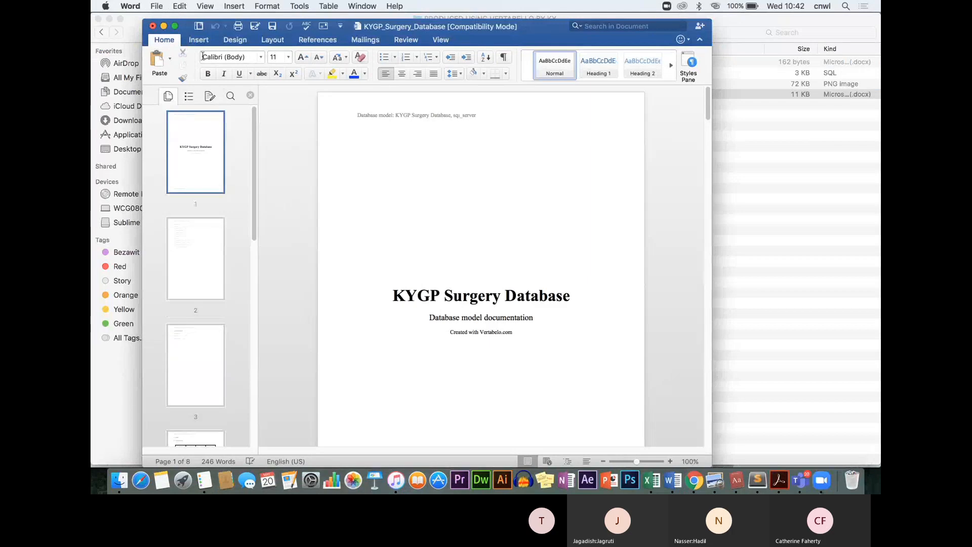
# Add a 'By' line with the author's name beneath the 'Created with Vertabelo.com' note
pyautogui.click(174, 28)
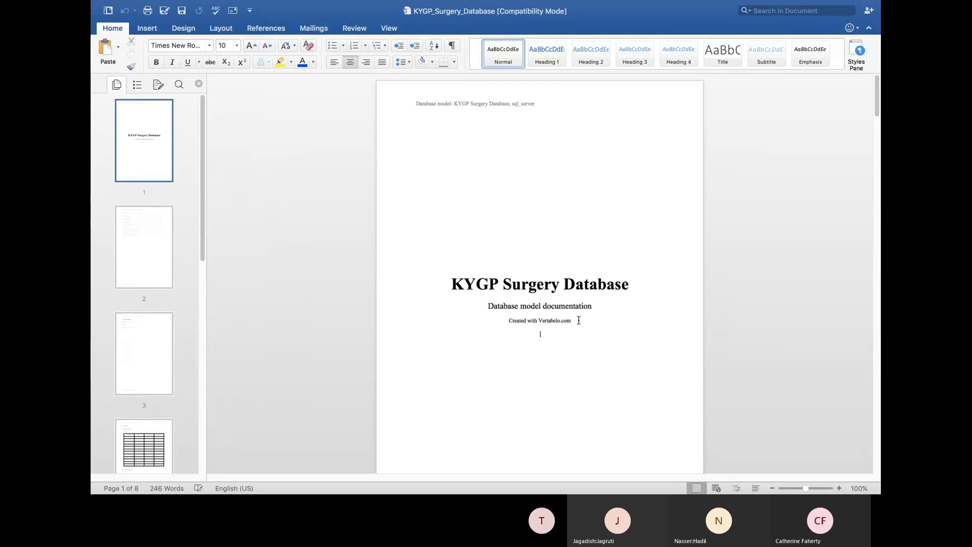
pyautogui.press('Return')
pyautogui.write('bY kiNG')
pyautogui.press('BackSpace')
pyautogui.press('BackSpace')
pyautogui.press('BackSpace')
pyautogui.press('BackSpace')
pyautogui.press('BackSpace')
pyautogui.write('K')
pyautogui.press('BackSpace')
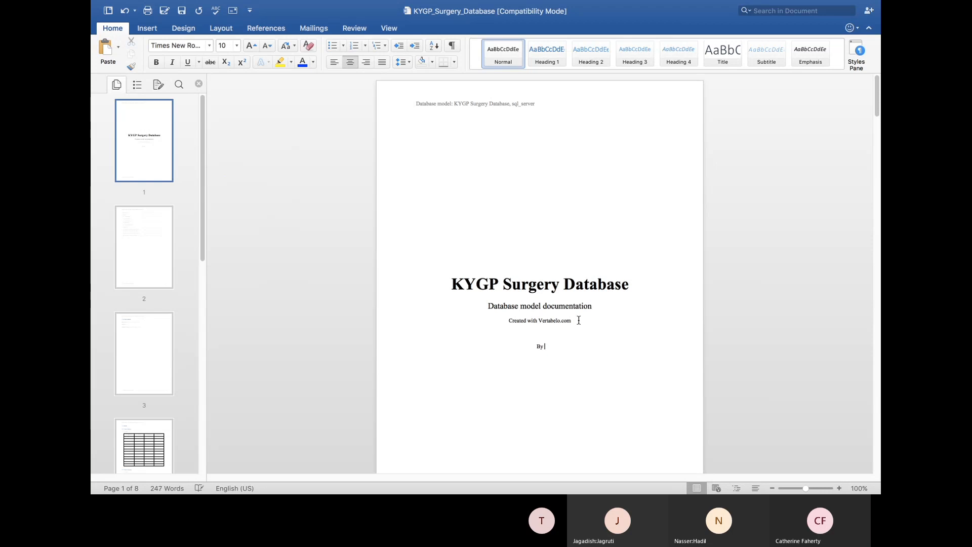
pyautogui.write('King Yacob')
# Append 'By' and the author's name to the page-1 footer text
pyautogui.moveTo(877, 106); pyautogui.dragTo(877, 132)
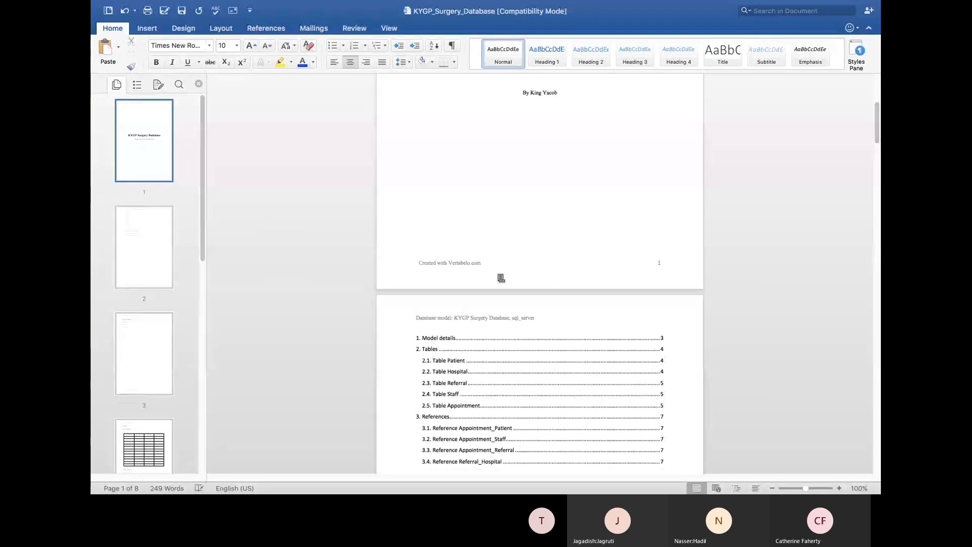
pyautogui.tripleClick(482, 263)
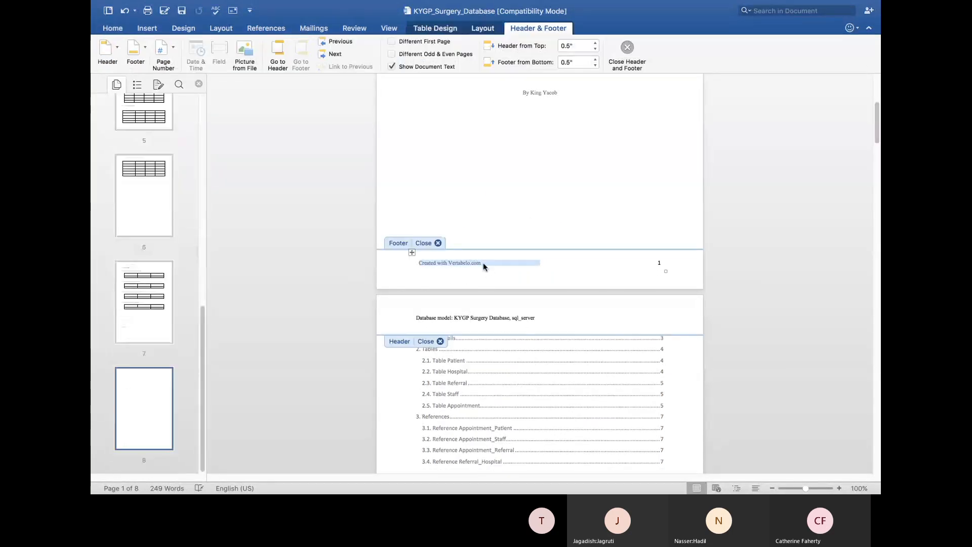
pyautogui.click(483, 263)
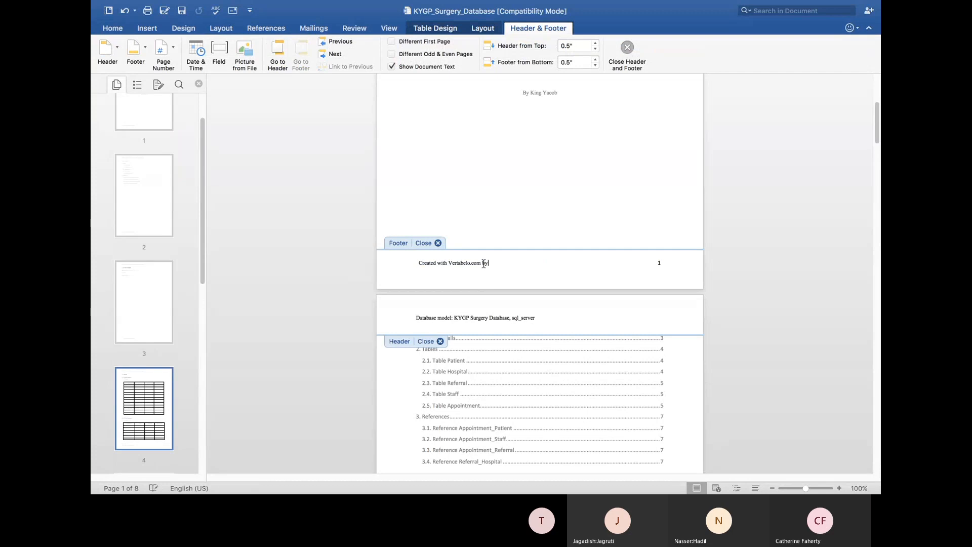
pyautogui.write('By King Yacob')
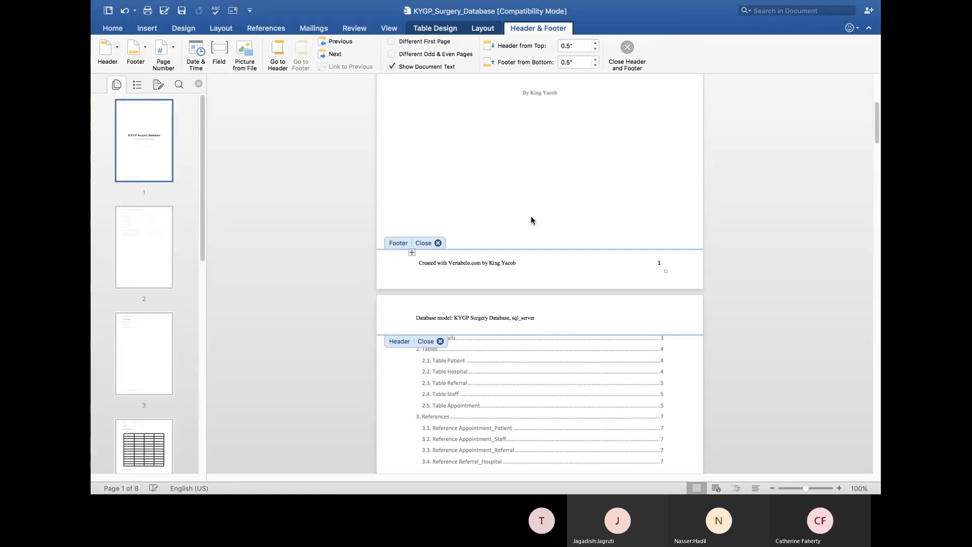
pyautogui.doubleClick(531, 216)
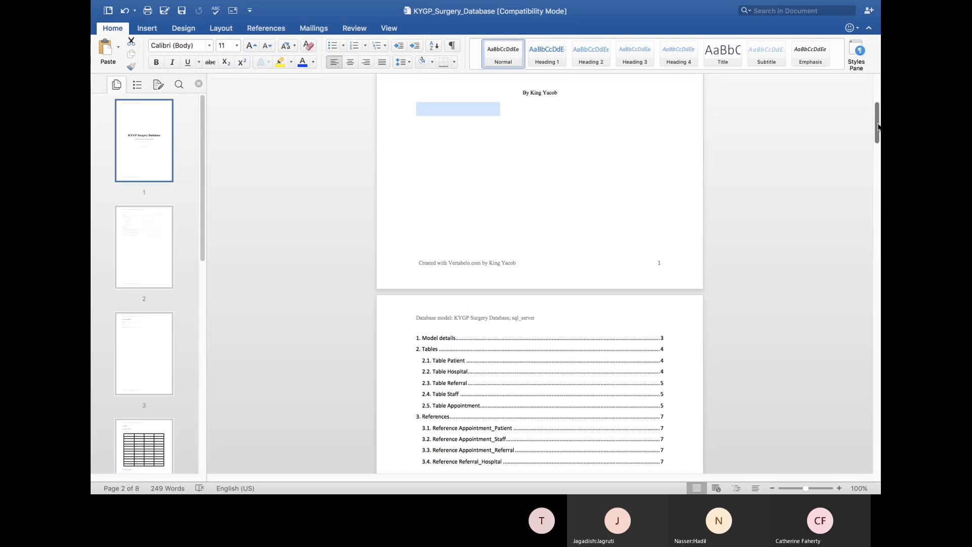
# Insert a Patient table column right of Properties headed 'Validations. Formats, Lookup and input masks'
pyautogui.moveTo(876, 123); pyautogui.dragTo(876, 241)
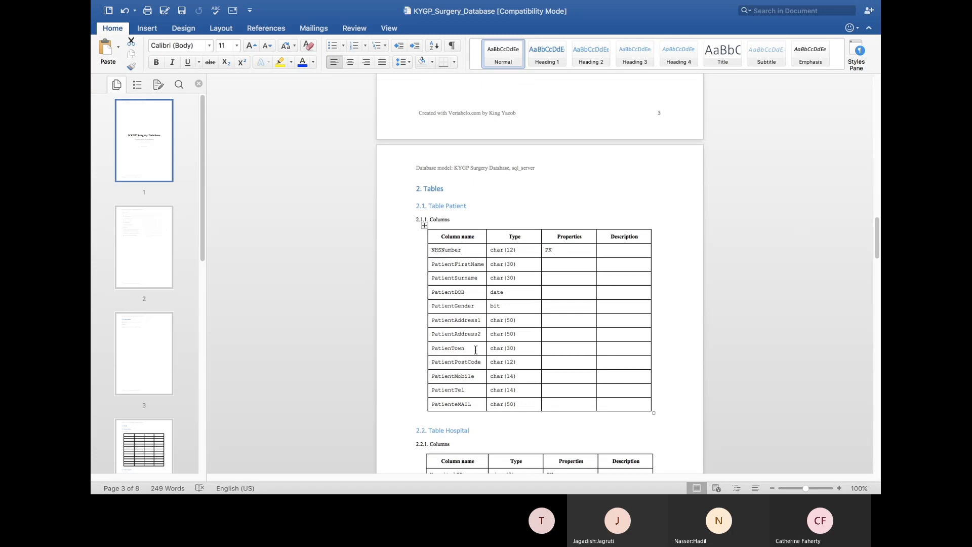
pyautogui.click(588, 236)
pyautogui.rightClick(588, 240)
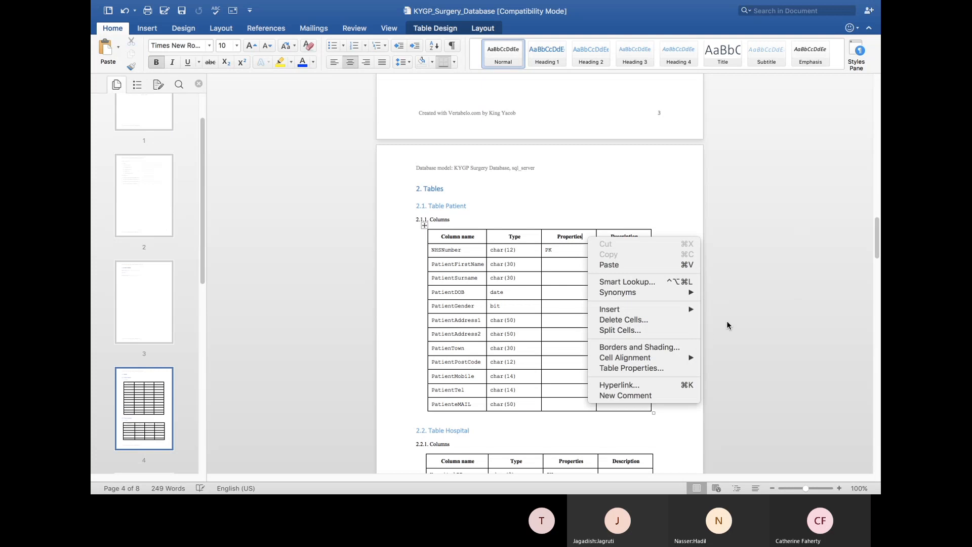
pyautogui.moveTo(673, 315)
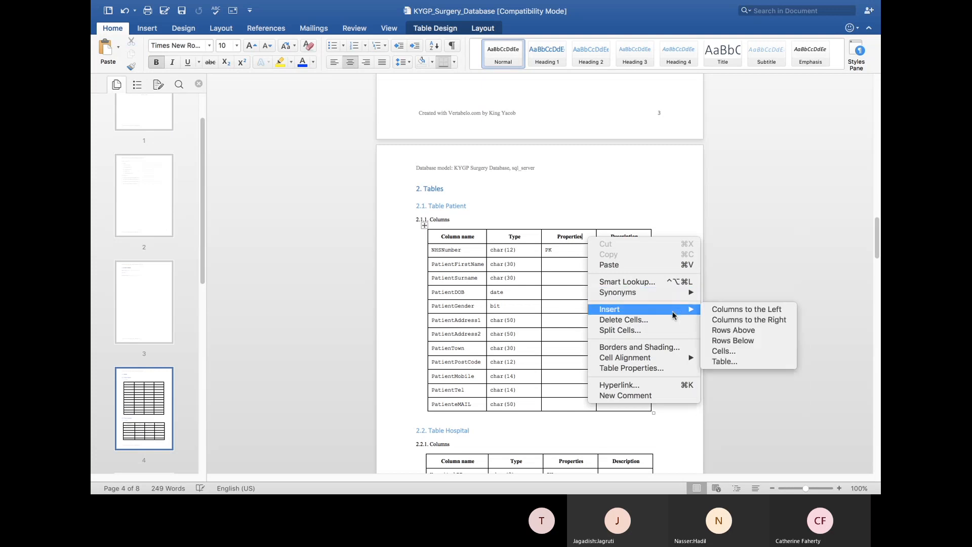
pyautogui.click(726, 319)
pyautogui.click(589, 240)
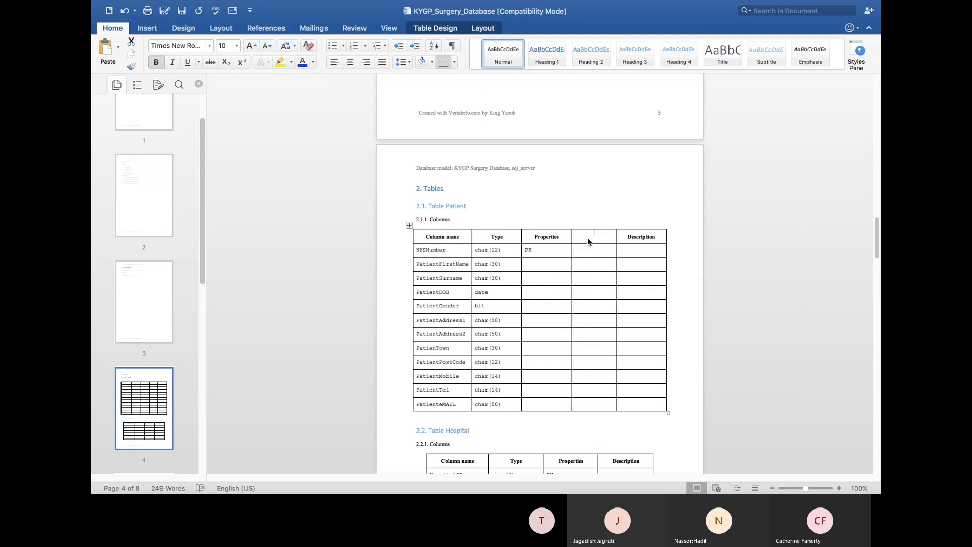
pyautogui.write('Validations. Fpormats, Lookup and')
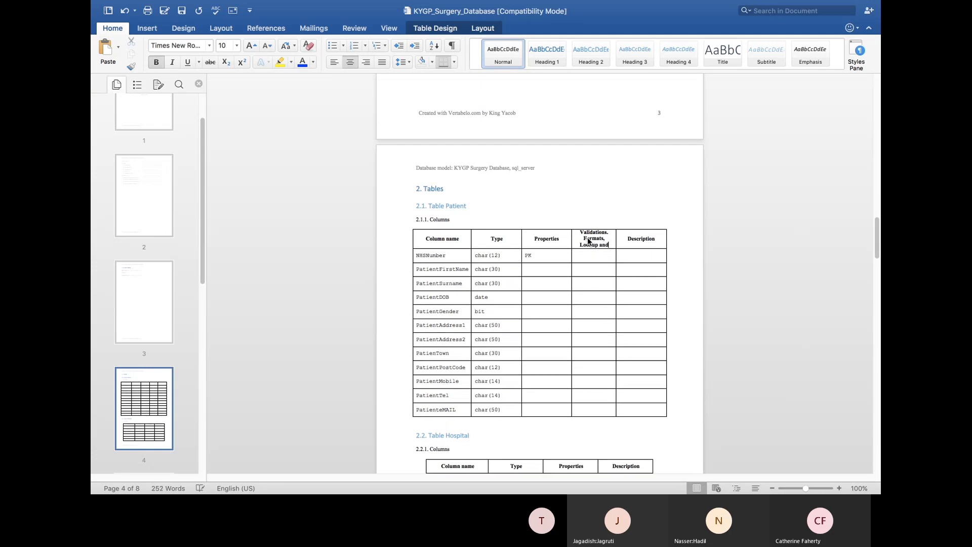
pyautogui.write(' input masks')
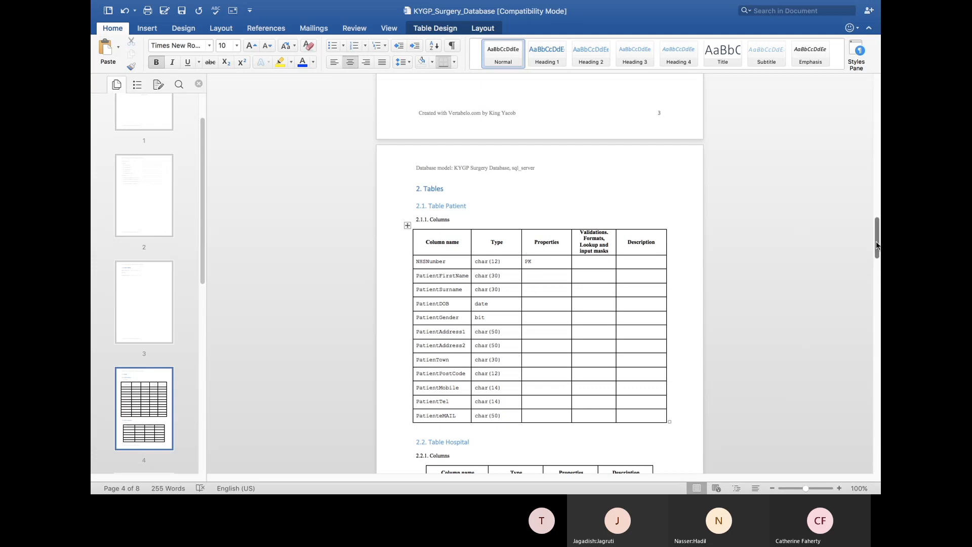
pyautogui.moveTo(877, 248); pyautogui.dragTo(873, 290)
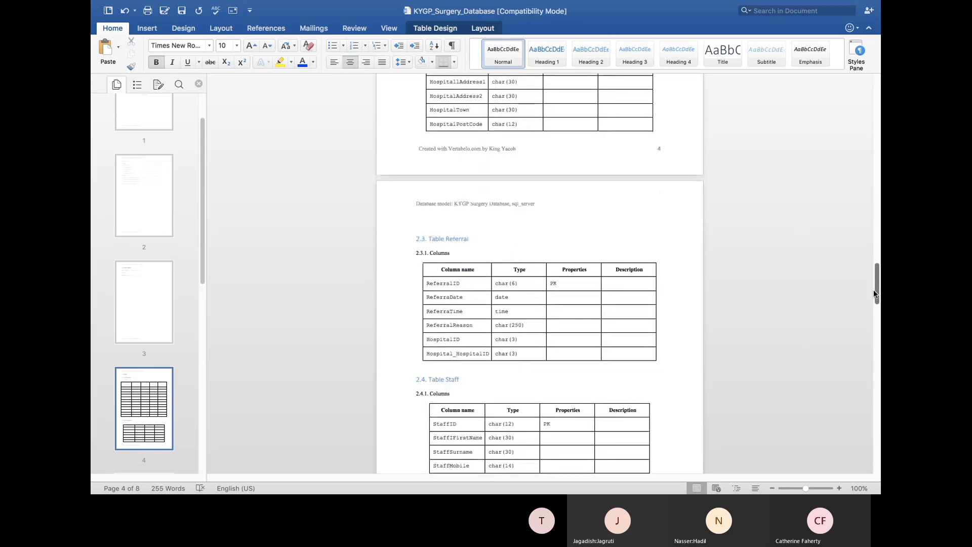
pyautogui.click(564, 340)
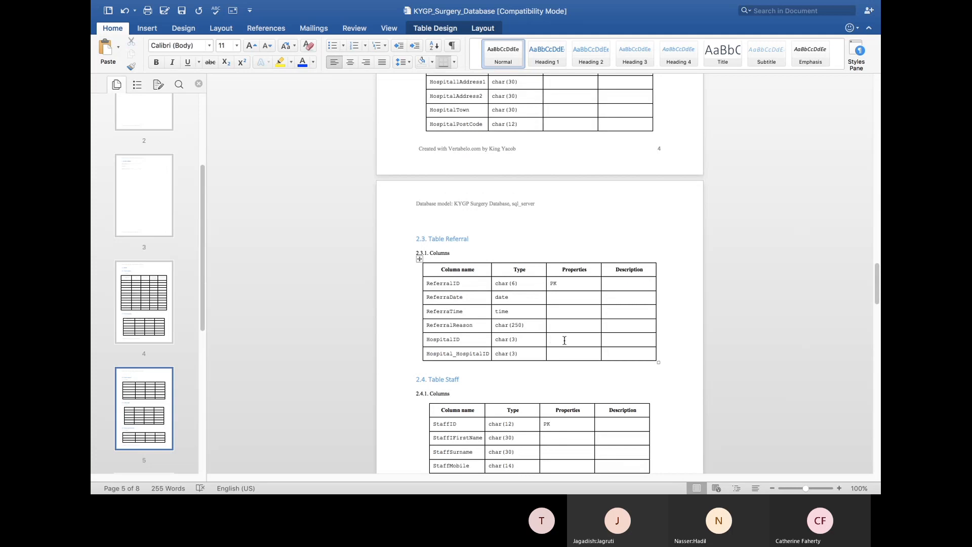
pyautogui.write('FK')
pyautogui.scroll(5, 877, 94)
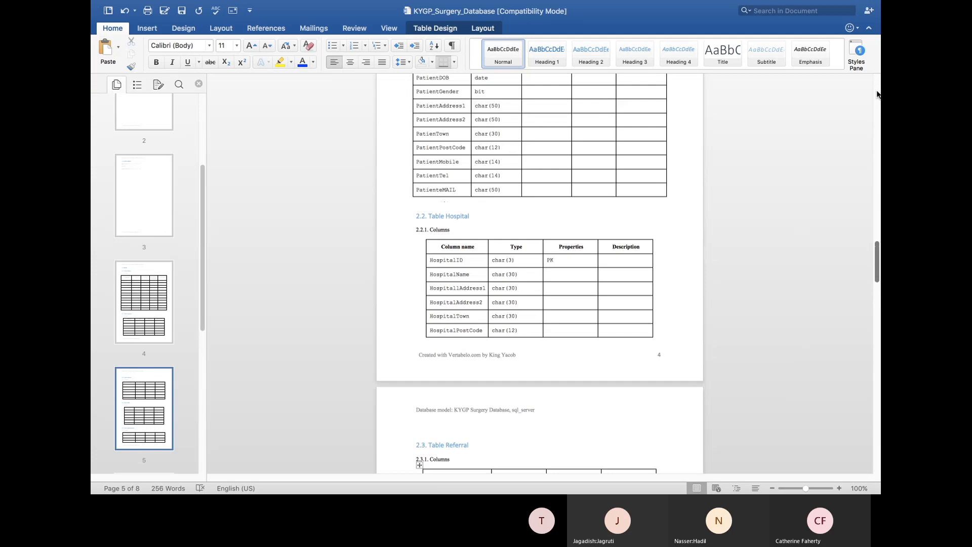
pyautogui.scroll(5, 877, 94)
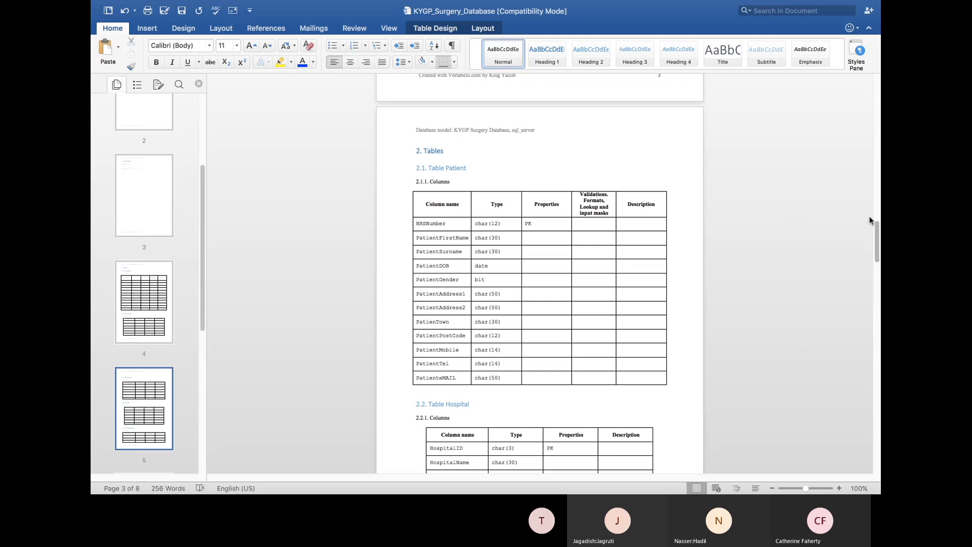
pyautogui.moveTo(878, 233); pyautogui.dragTo(866, 289)
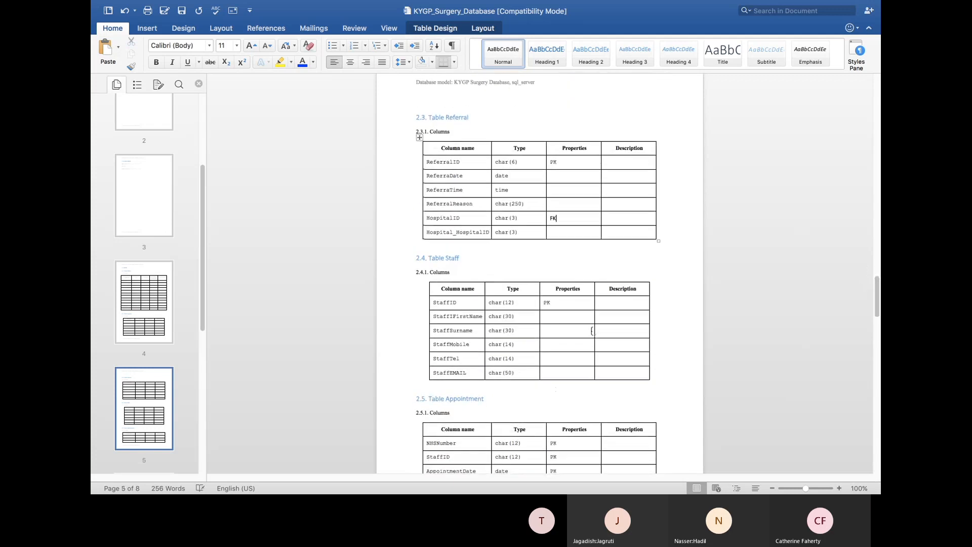
# Insert a StaffTitle row of type Char(25) above StaffIFirstName in the Staff table
pyautogui.click(459, 316)
pyautogui.rightClick(460, 316)
pyautogui.moveTo(496, 391)
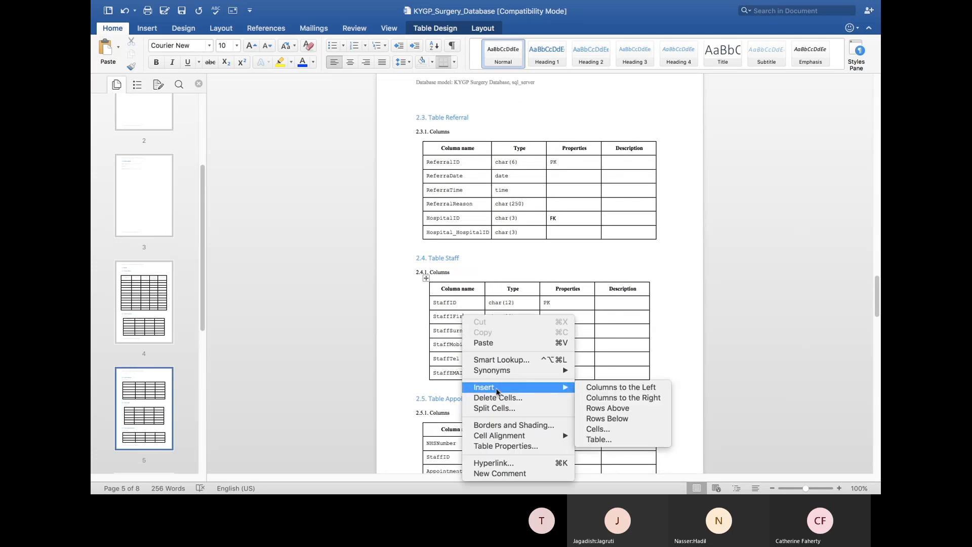
pyautogui.click(607, 408)
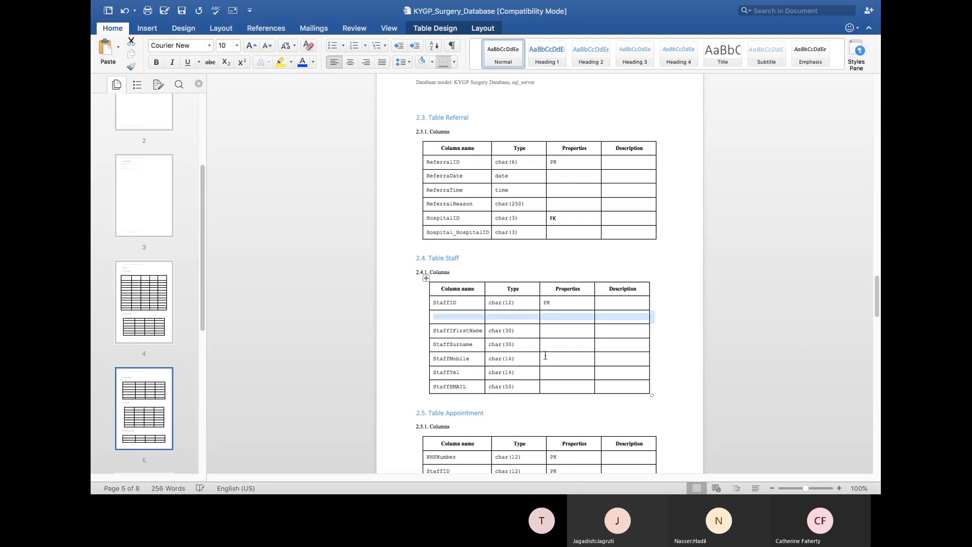
pyautogui.click(457, 317)
pyautogui.write('s')
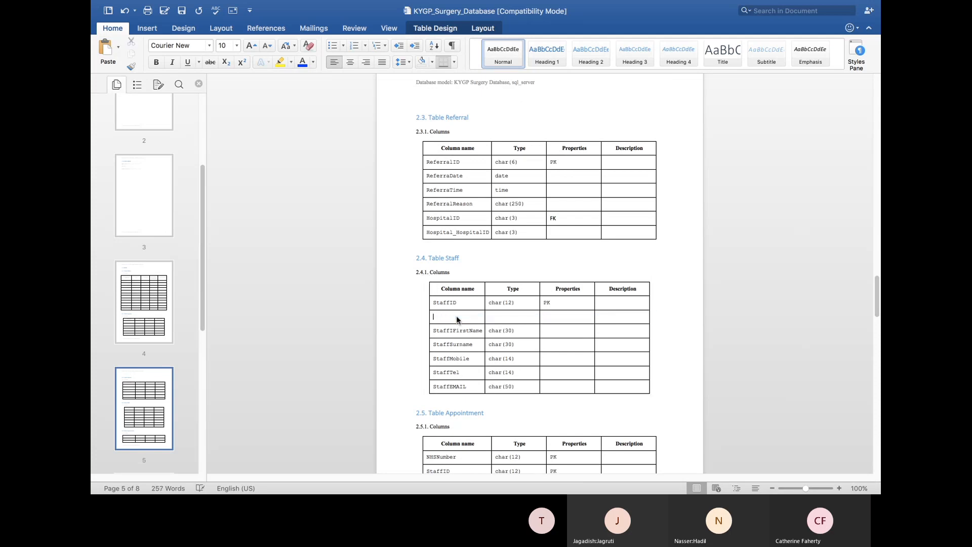
pyautogui.write('taffTitle')
pyautogui.press('Tab')
pyautogui.write('char (25')
# Insert an empty column to the right of Properties in the Staff table
pyautogui.click(583, 290)
pyautogui.rightClick(583, 290)
pyautogui.moveTo(625, 361)
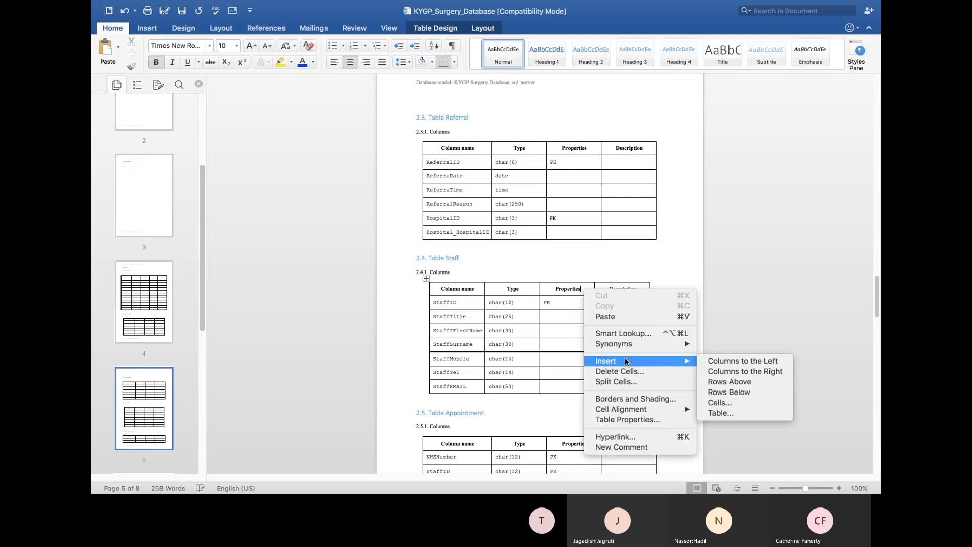
pyautogui.click(727, 372)
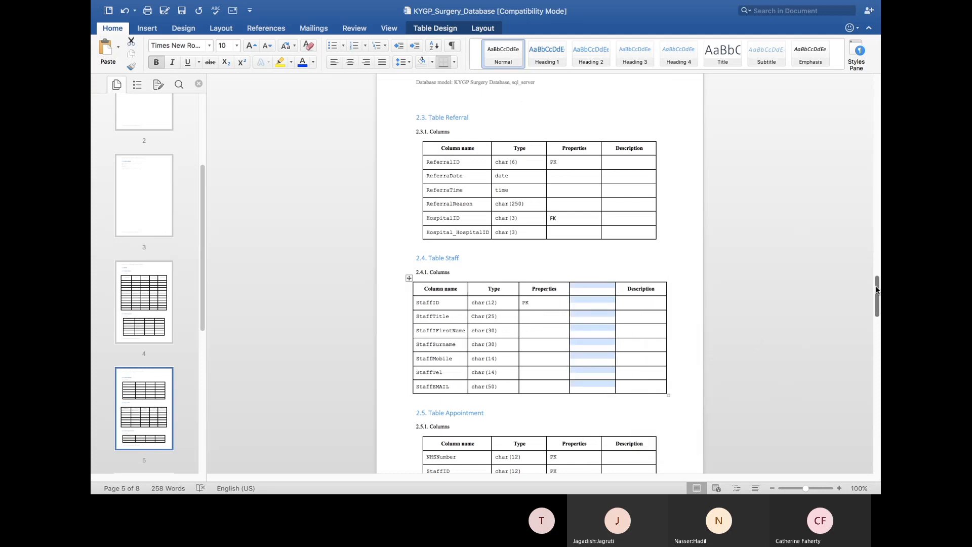
# Select the Patient table's Validations header text for copying
pyautogui.moveTo(877, 289); pyautogui.dragTo(877, 234)
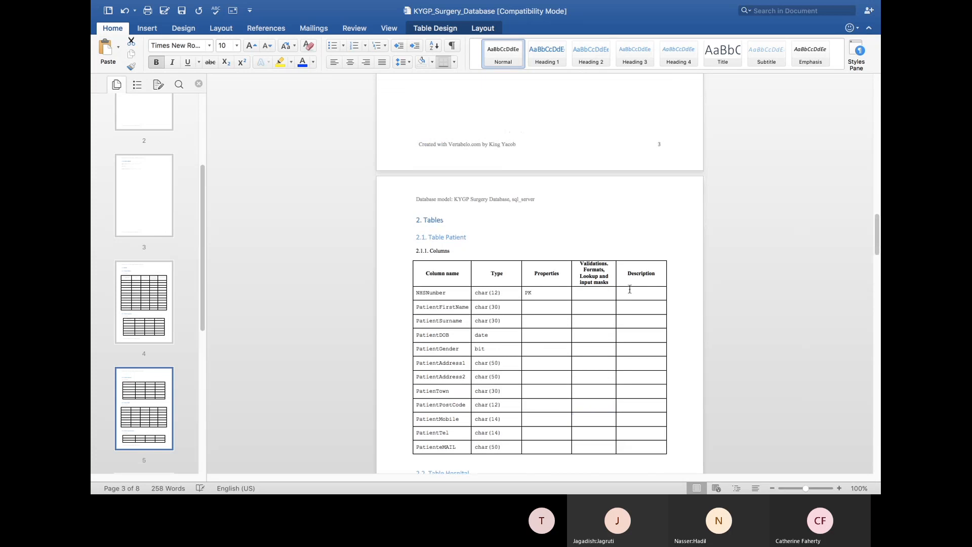
pyautogui.moveTo(609, 283); pyautogui.dragTo(580, 262)
pyautogui.press('super+c')
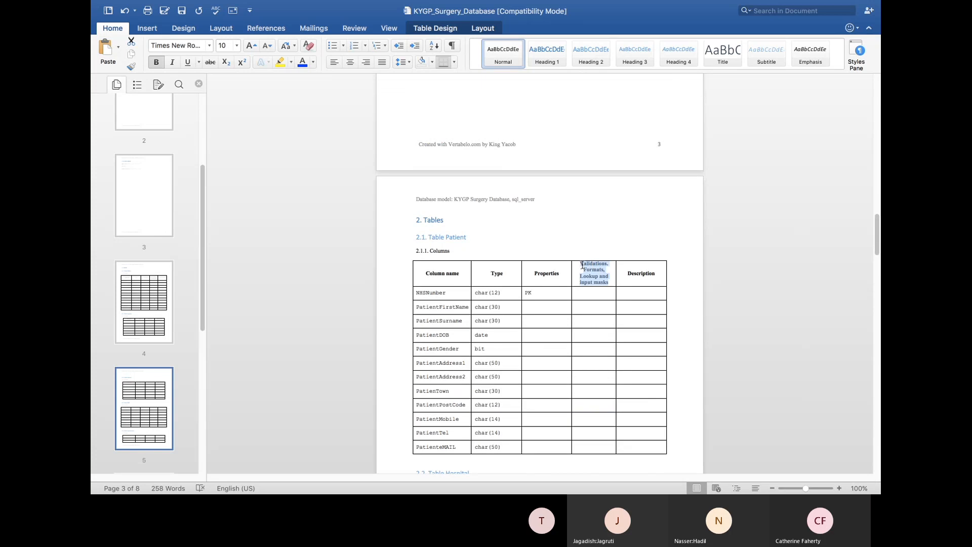
pyautogui.click(874, 371)
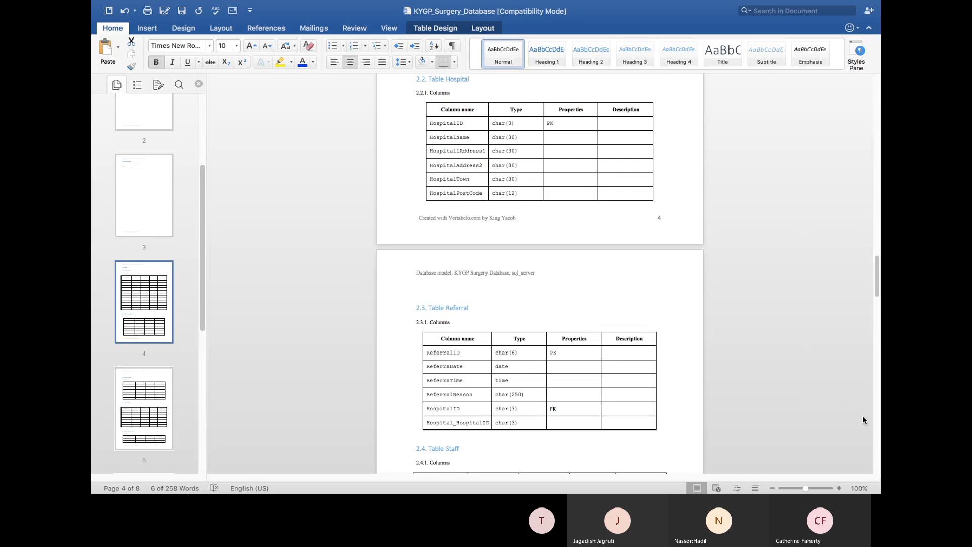
# Scroll back down to the Staff table on page 5 and its new empty column
pyautogui.click(878, 447)
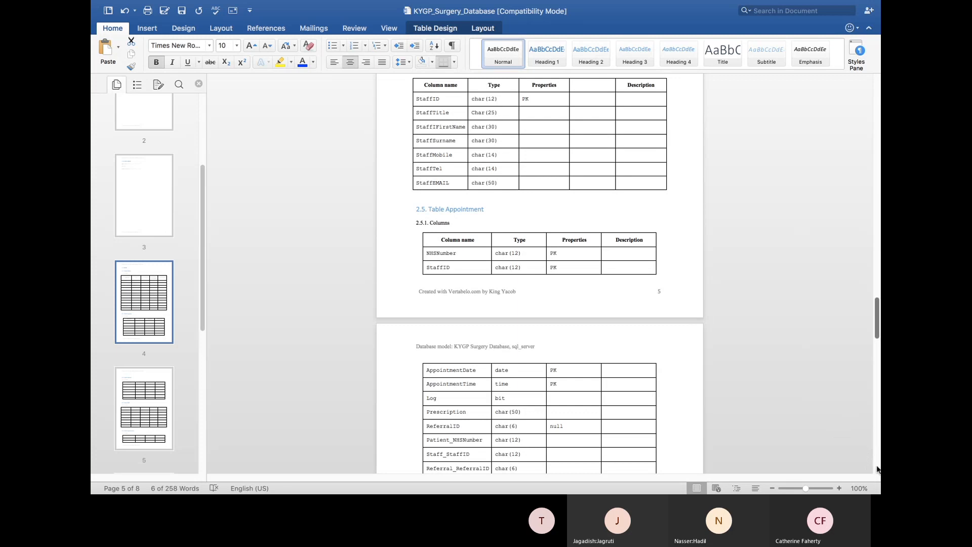
pyautogui.scroll(-15, 877, 469)
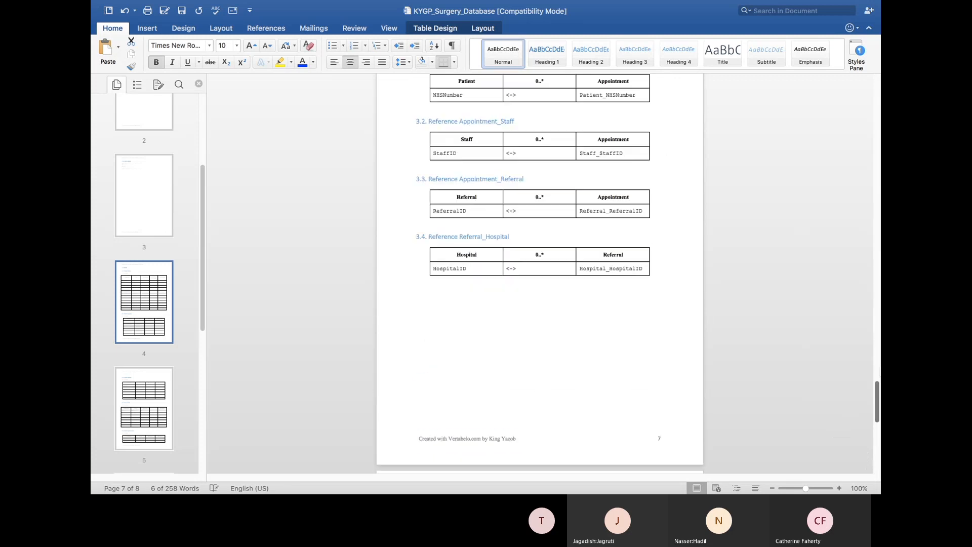
pyautogui.scroll(15, 861, 348)
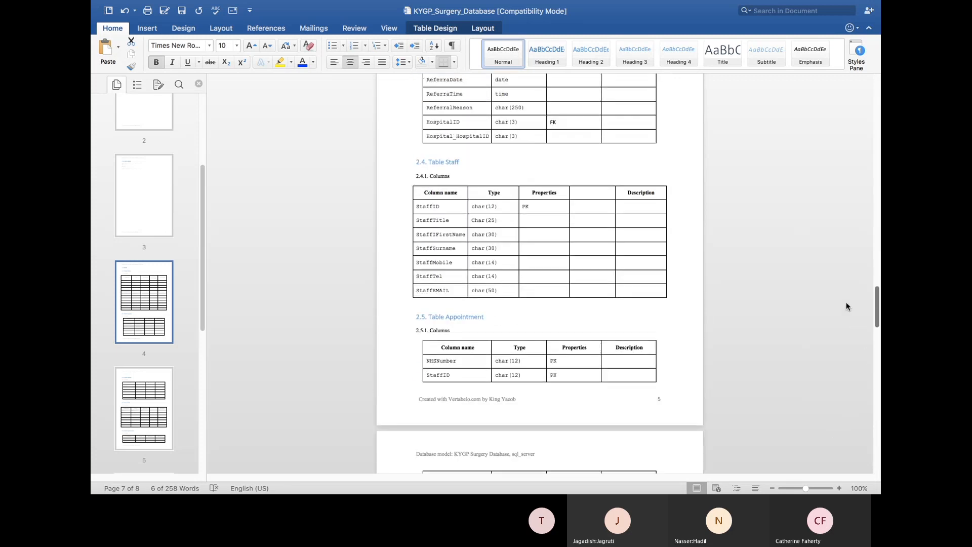
pyautogui.scroll(6, 846, 306)
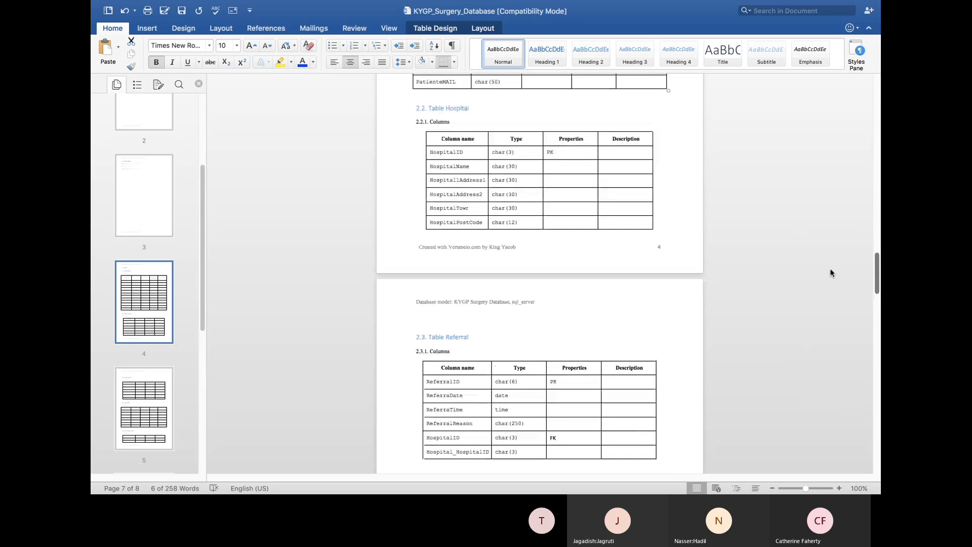
pyautogui.scroll(3, 830, 268)
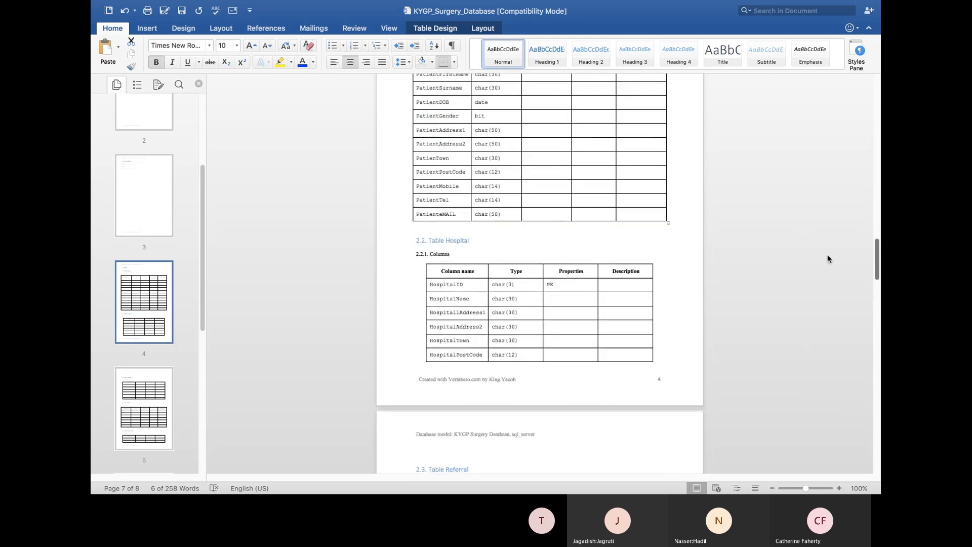
pyautogui.scroll(4, 827, 251)
pyautogui.scroll(6, 823, 216)
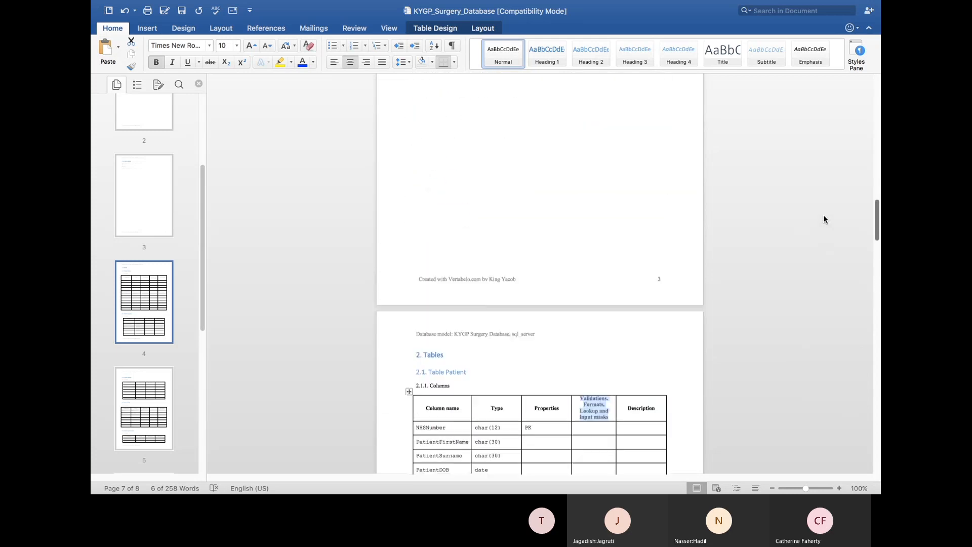
pyautogui.scroll(-11, 822, 210)
pyautogui.scroll(-3, 819, 268)
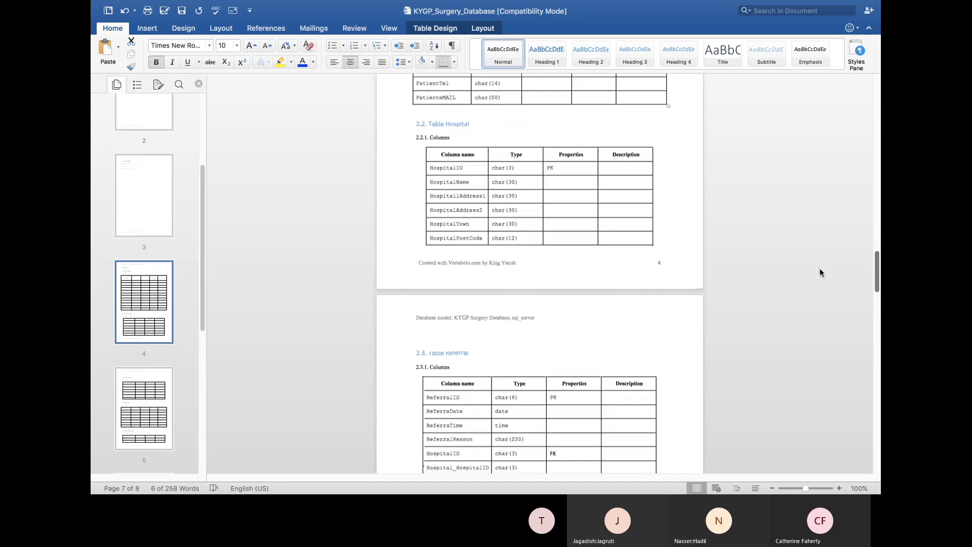
pyautogui.scroll(-1, 819, 276)
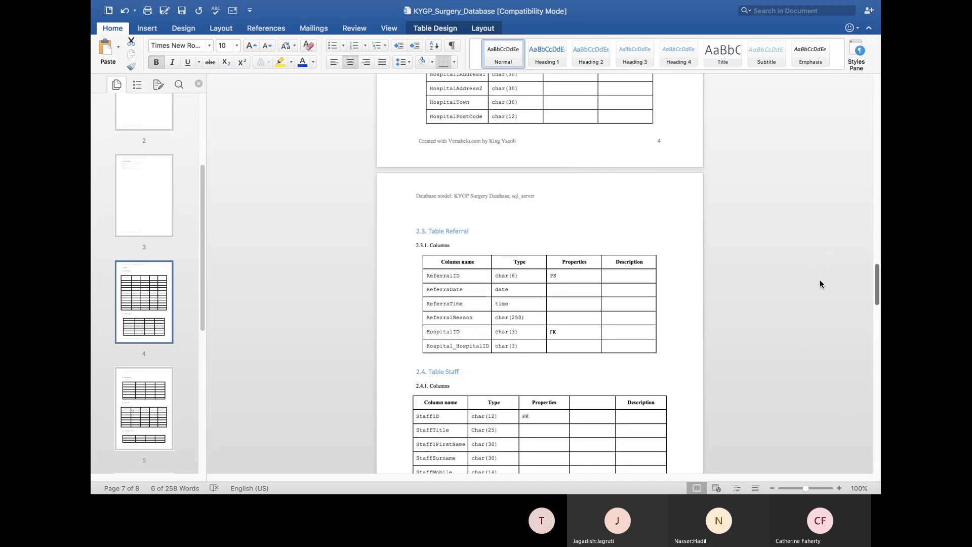
# Paste the Validations header and list StaffTitle values: MR, Mrs, Doctor, Nurse, Professor, King, Lord
pyautogui.click(592, 401)
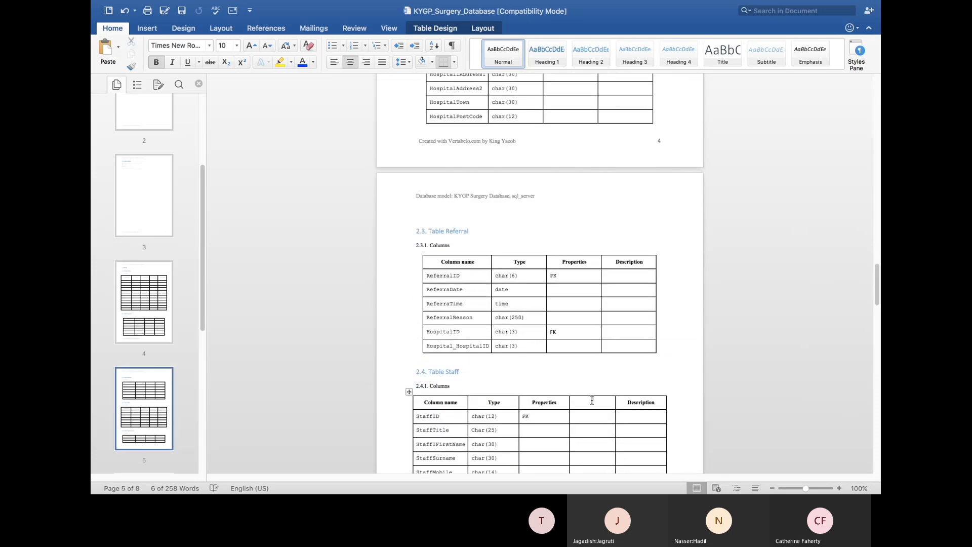
pyautogui.press('super+v')
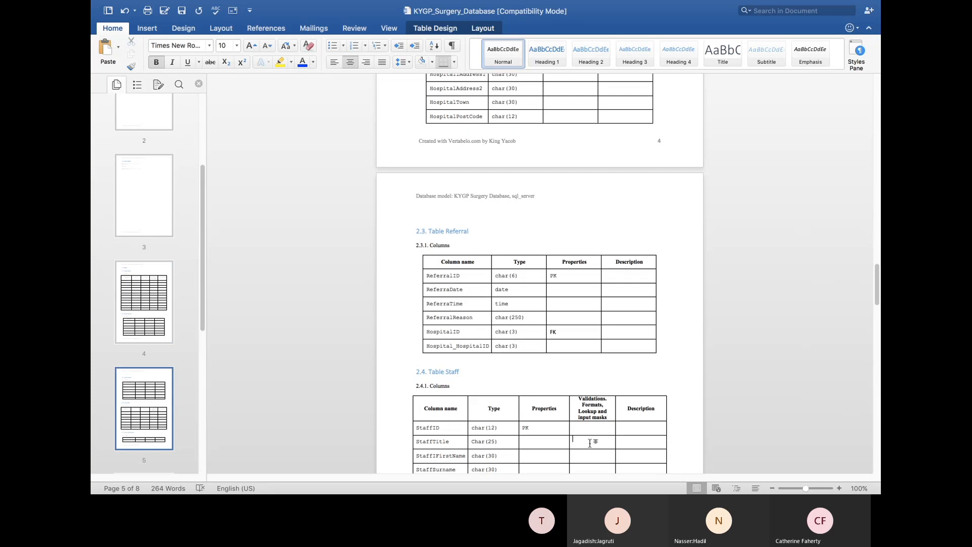
pyautogui.click(590, 442)
pyautogui.write('MR o')
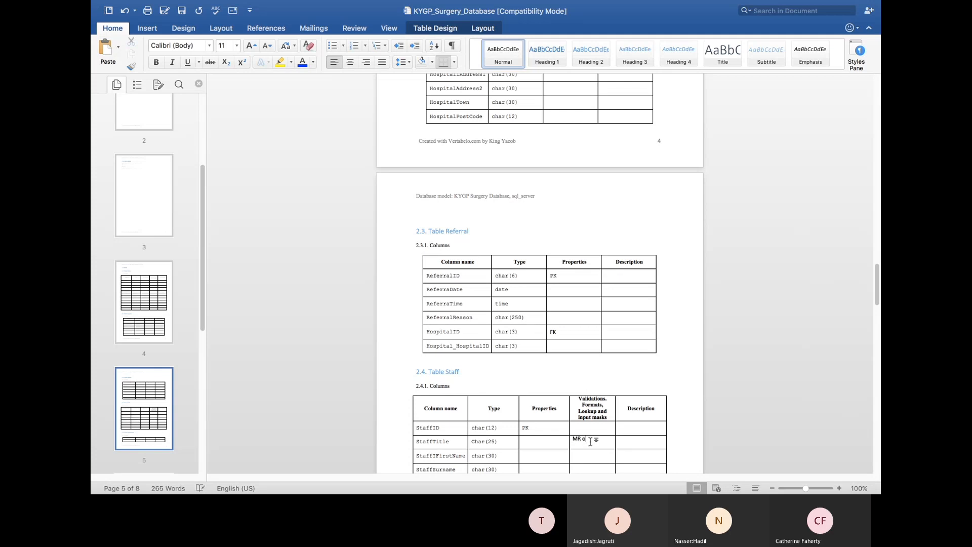
pyautogui.write('r Ms')
pyautogui.press('BackSpace')
pyautogui.press('BackSpace')
pyautogui.press('BackSpace')
pyautogui.write('Mrs orDo')
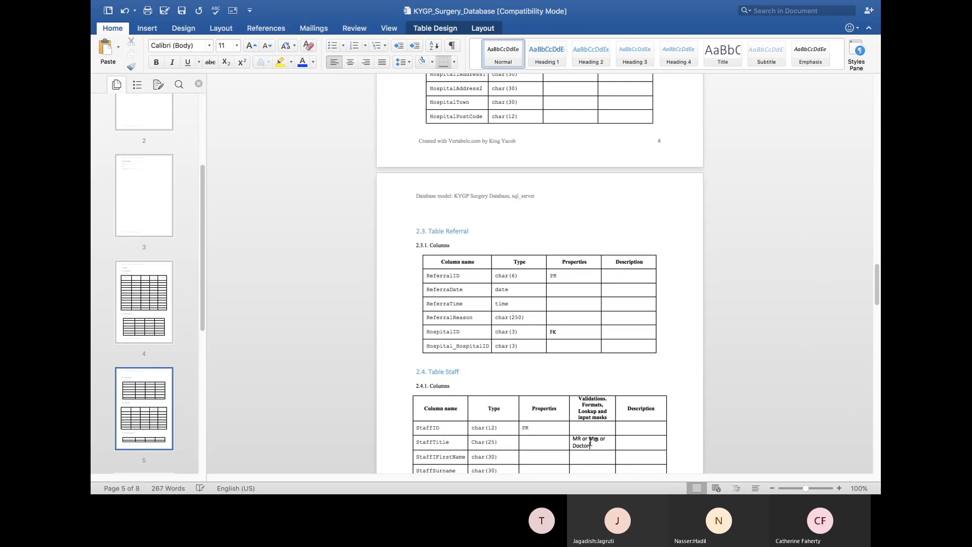
pyautogui.write('ctor or Nor')
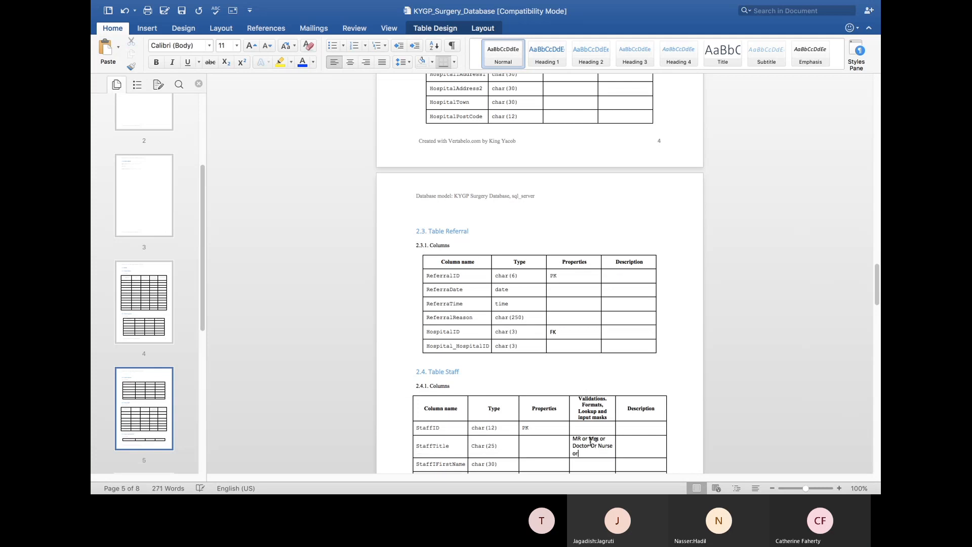
pyautogui.write(' Professo')
pyautogui.write('r or Ki')
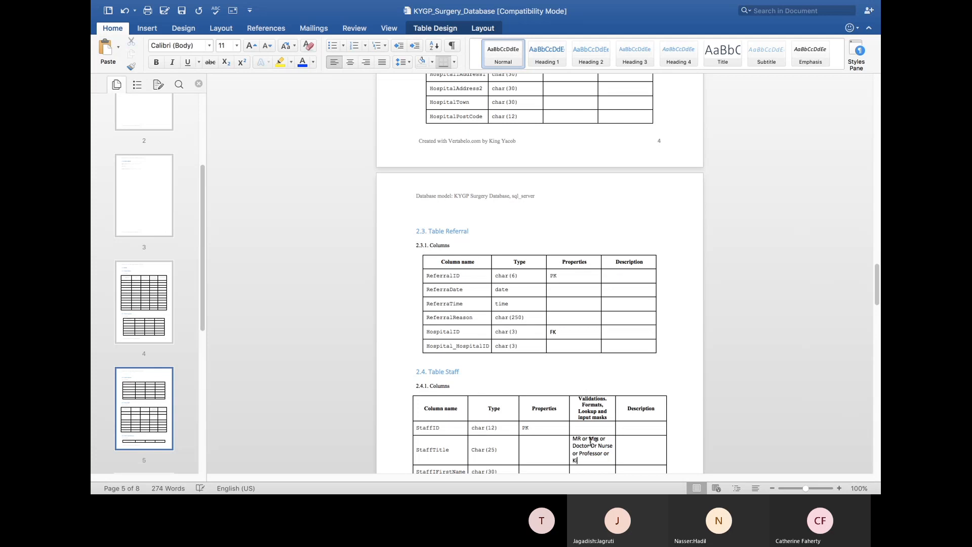
pyautogui.write('ng Or Lord')
pyautogui.moveTo(878, 294); pyautogui.dragTo(879, 309)
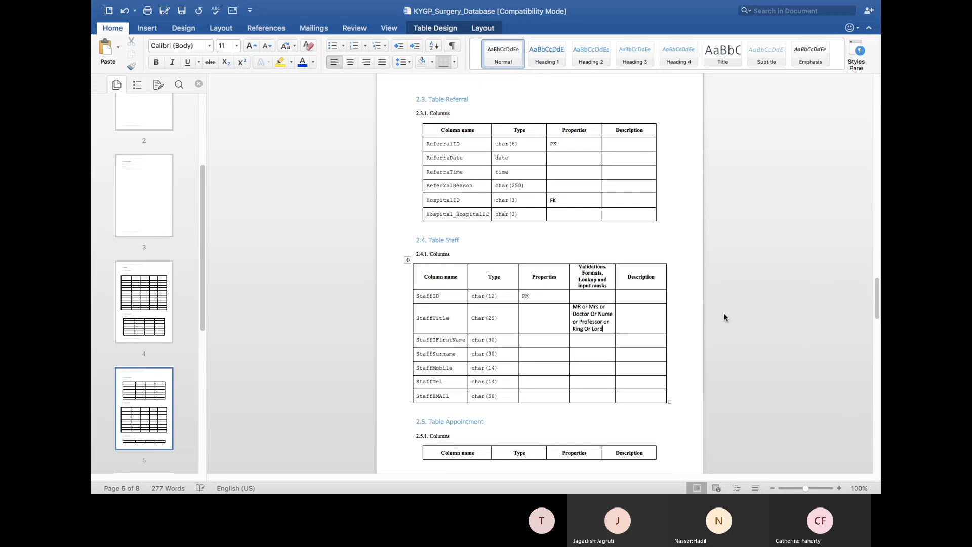
pyautogui.press('Return')
pyautogui.press('Return')
pyautogui.press('Return')
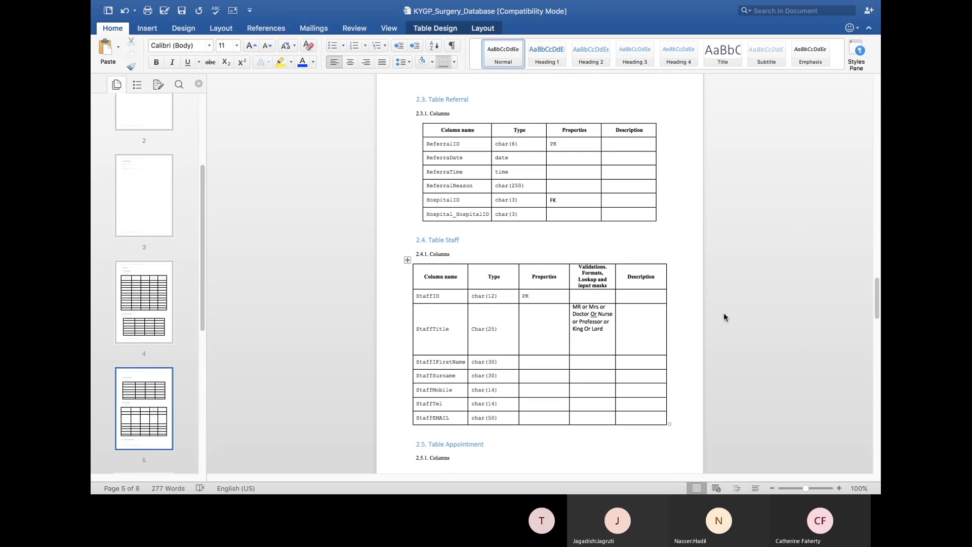
# Write 'Please enter title as' followed by a pasted copy of the allowed titles list
pyautogui.write('Please enter title as')
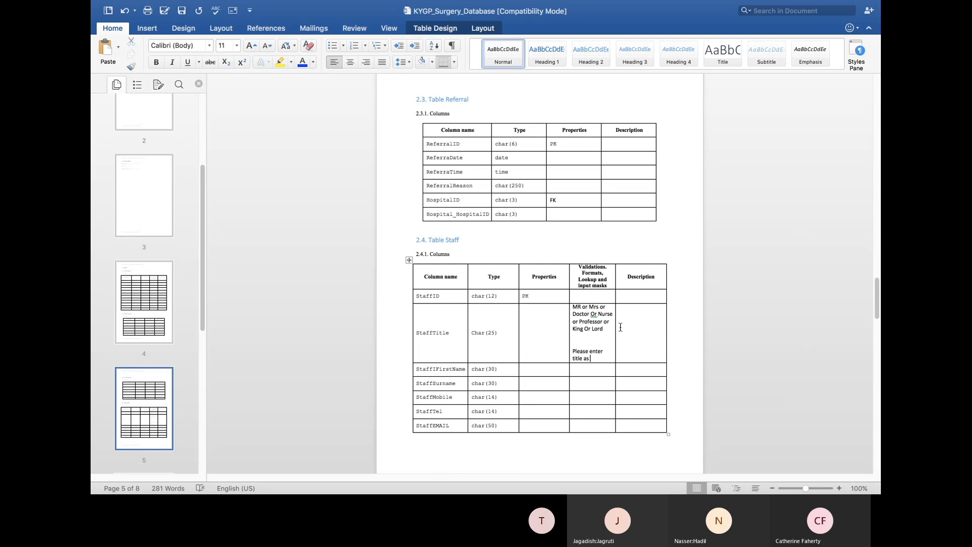
pyautogui.moveTo(604, 330); pyautogui.dragTo(570, 313)
pyautogui.hotkey('ctrl', 'c')
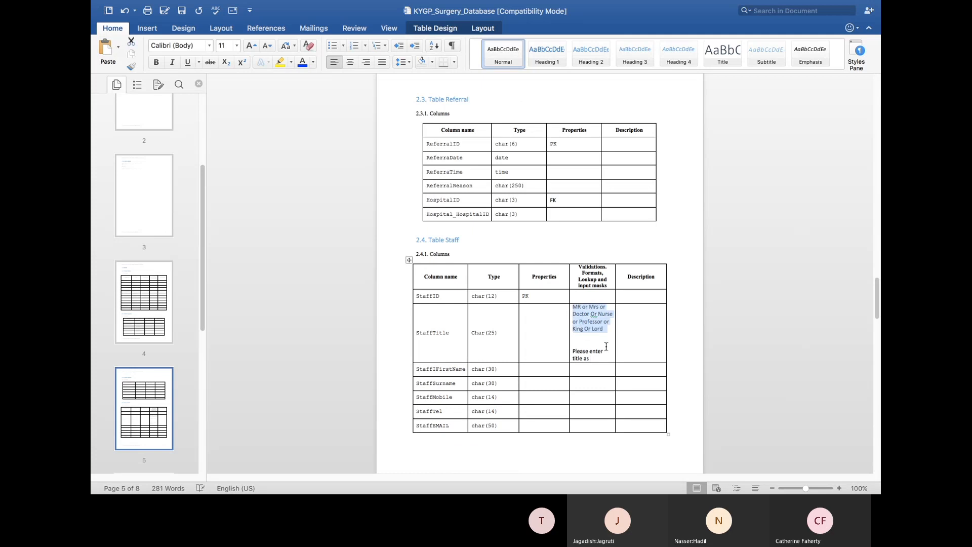
pyautogui.click(595, 358)
pyautogui.hotkey('ctrl', 'v')
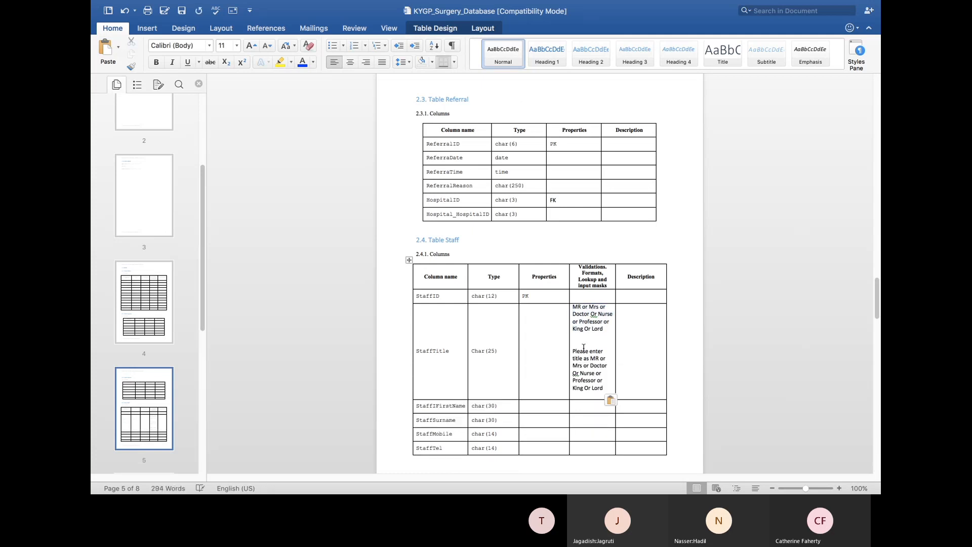
# Add a 'Validation text' label above the prompt and 'ValidationRules' above the titles list
pyautogui.click(591, 351)
pyautogui.click(574, 350)
pyautogui.press('Return')
pyautogui.write('Validation')
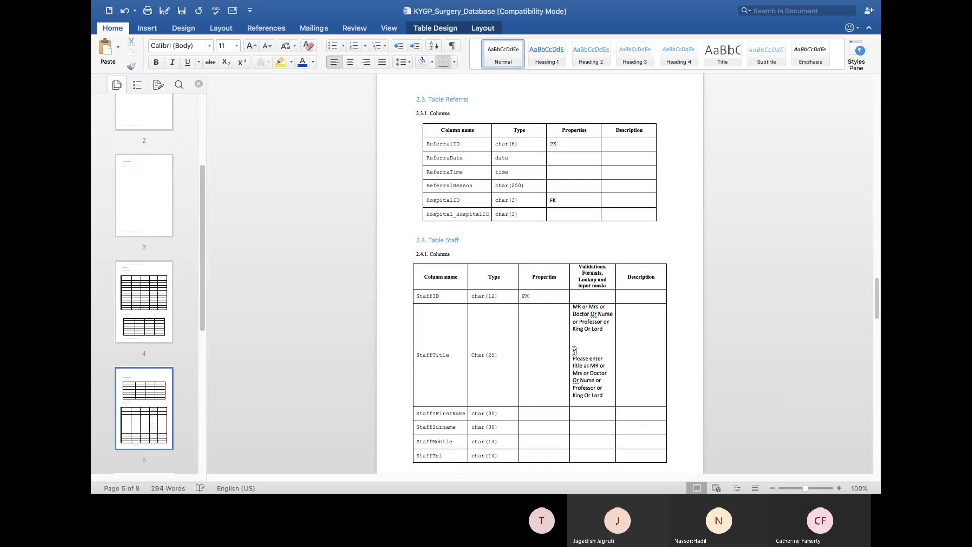
pyautogui.write(' text')
pyautogui.click(572, 306)
pyautogui.press('Return')
pyautogui.write('Validatio')
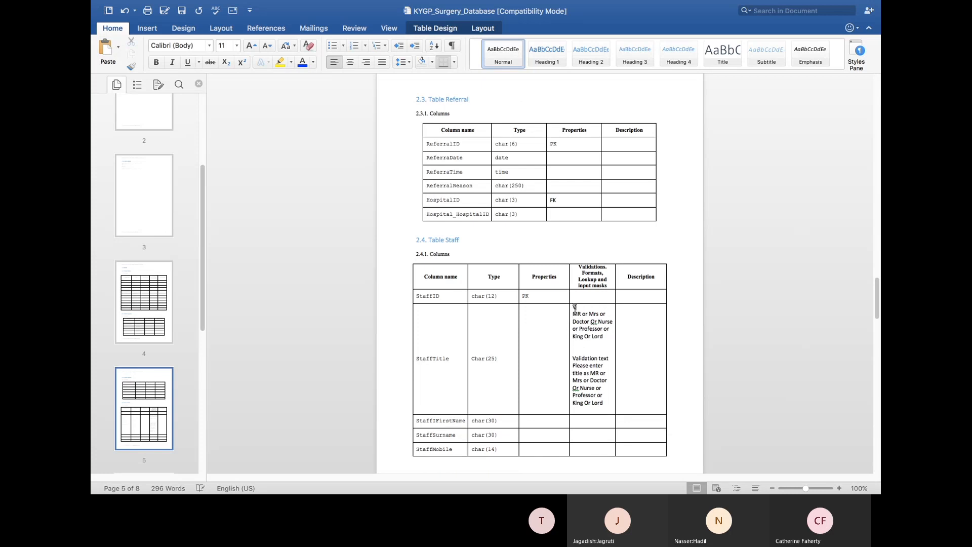
pyautogui.write('nRules')
# Switch briefly to the Teams meeting, back to Word, then to another application
pyautogui.press('super+Tab')
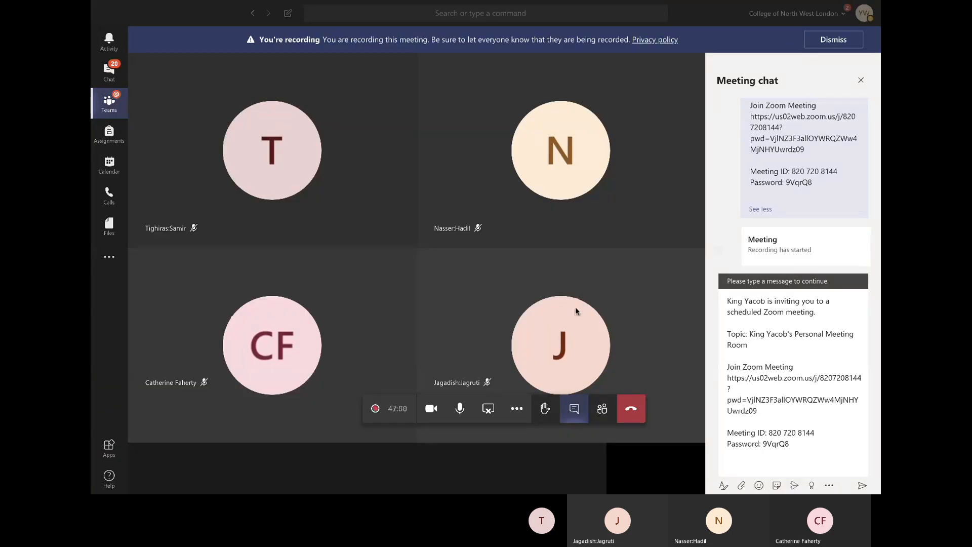
pyautogui.press('super+Tab')
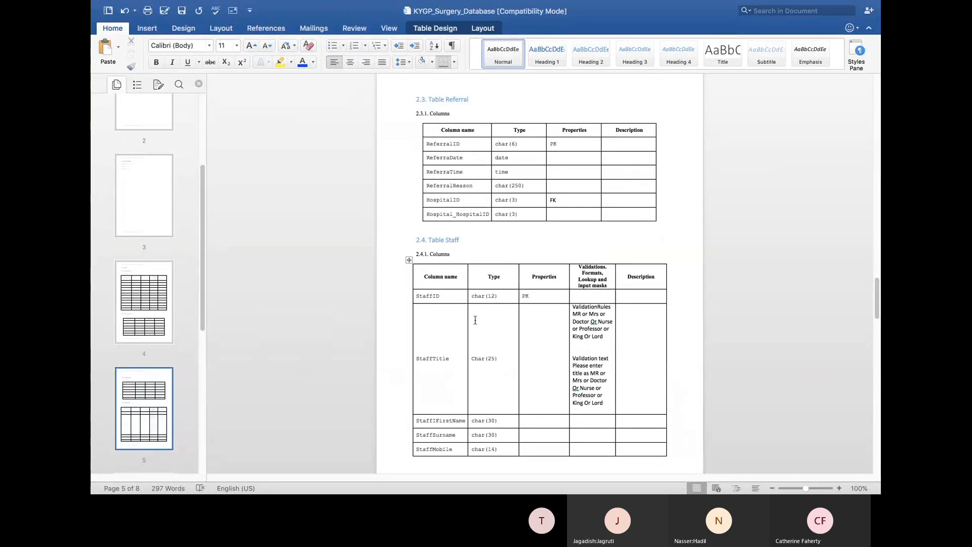
pyautogui.press('super+Tab')
pyautogui.press('super+Tab')
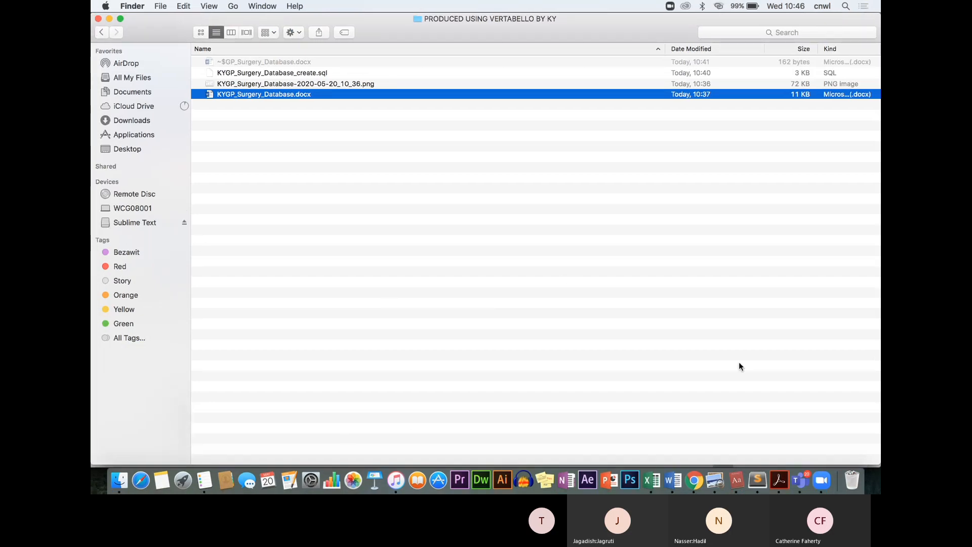
# Open KYGP_Surgery_Database_create.sql from UNIT 10 DATABASE > PRODUCED USING VERTABELLO BY KY in Sublime Text
pyautogui.click(759, 473)
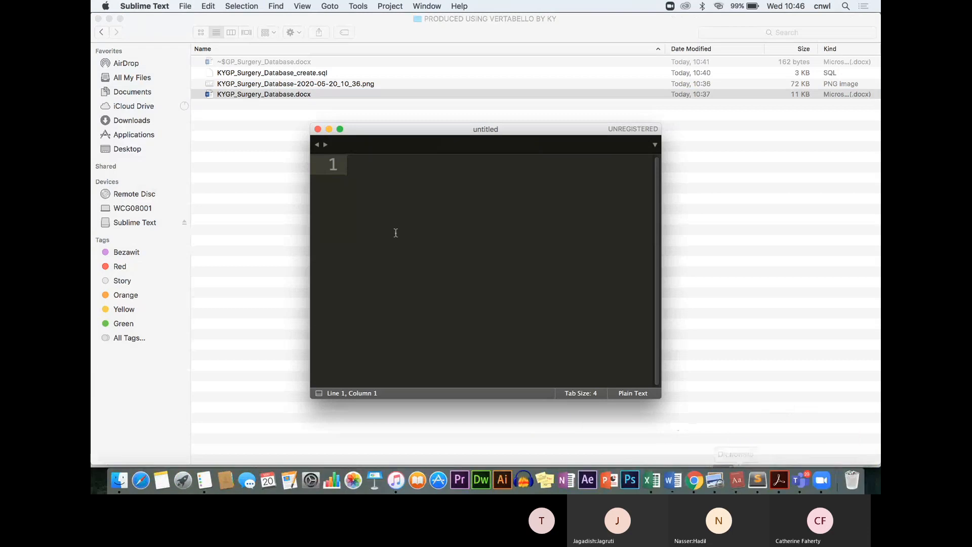
pyautogui.click(186, 6)
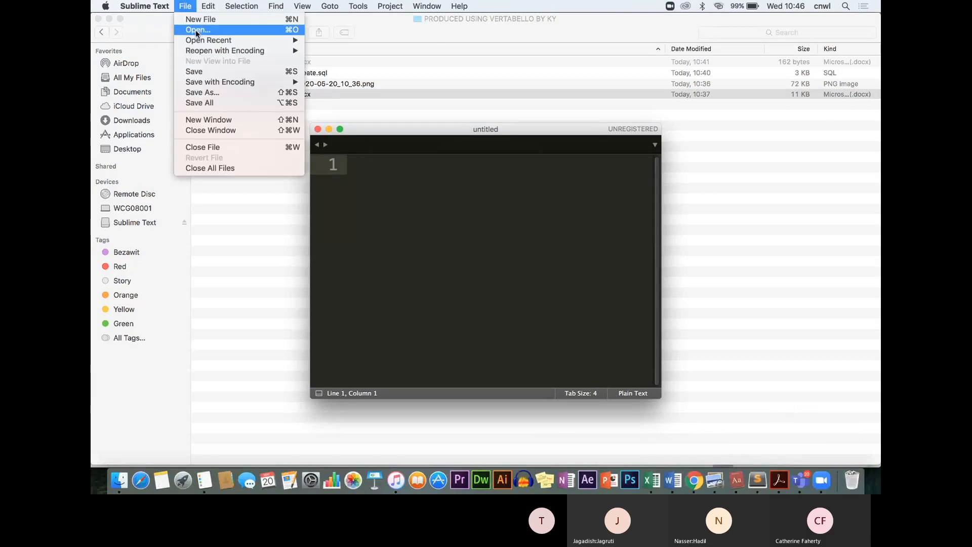
pyautogui.click(197, 34)
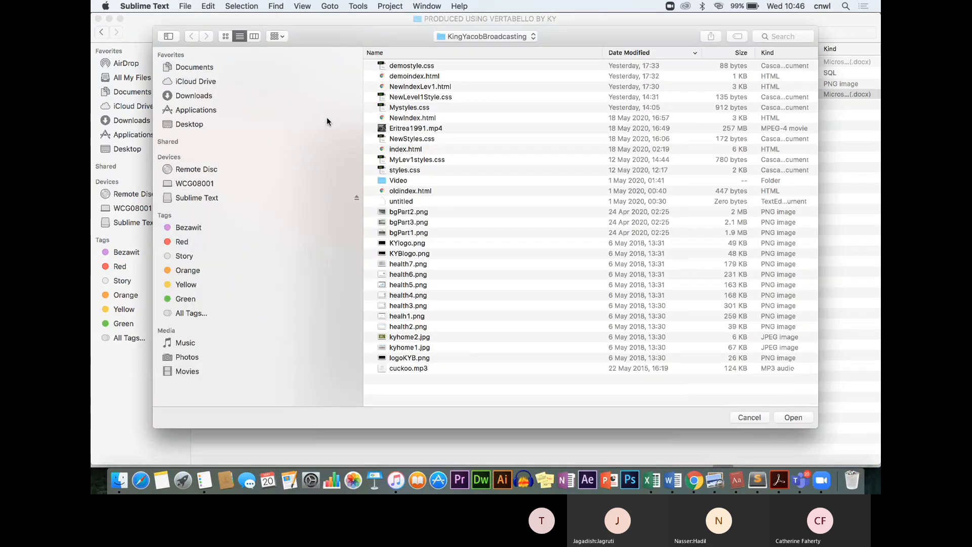
pyautogui.click(470, 36)
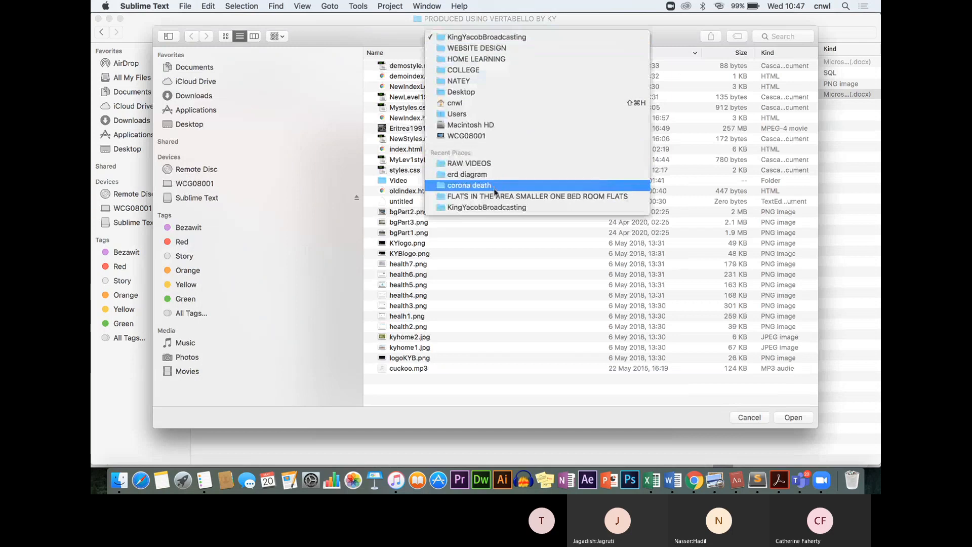
pyautogui.click(488, 163)
pyautogui.click(487, 34)
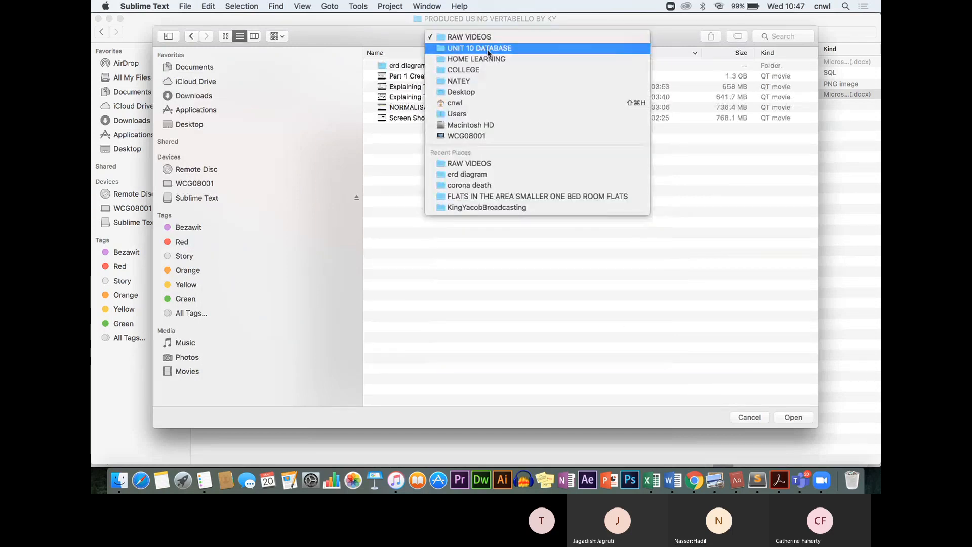
pyautogui.click(490, 47)
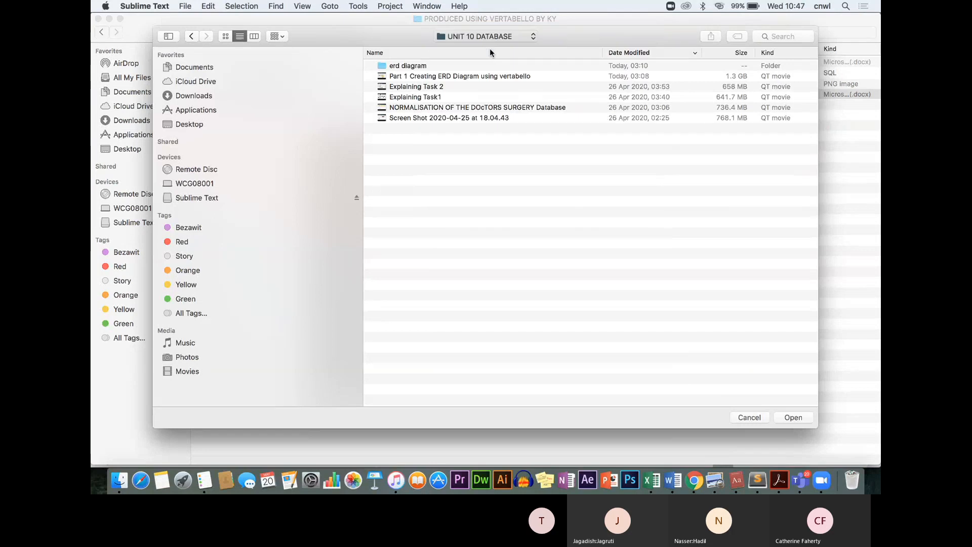
pyautogui.doubleClick(434, 65)
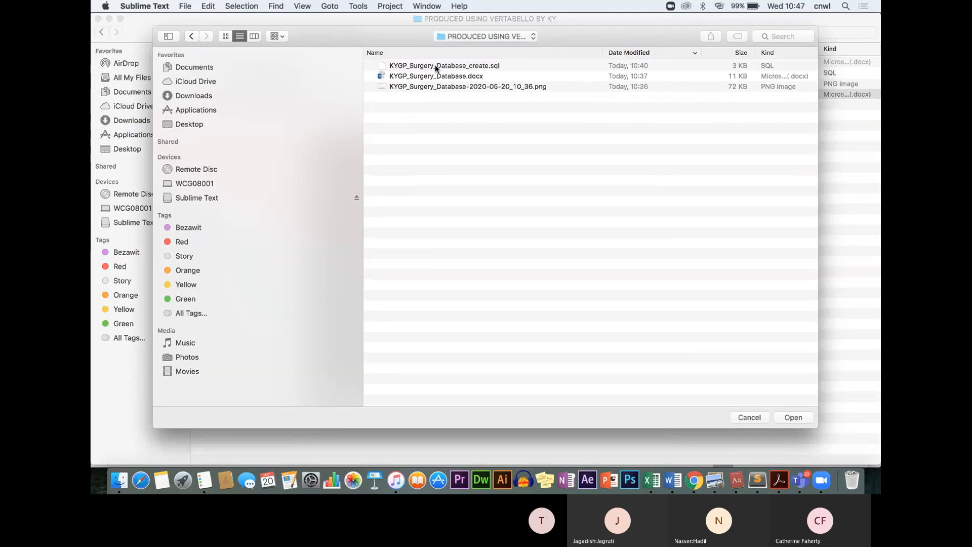
pyautogui.doubleClick(478, 66)
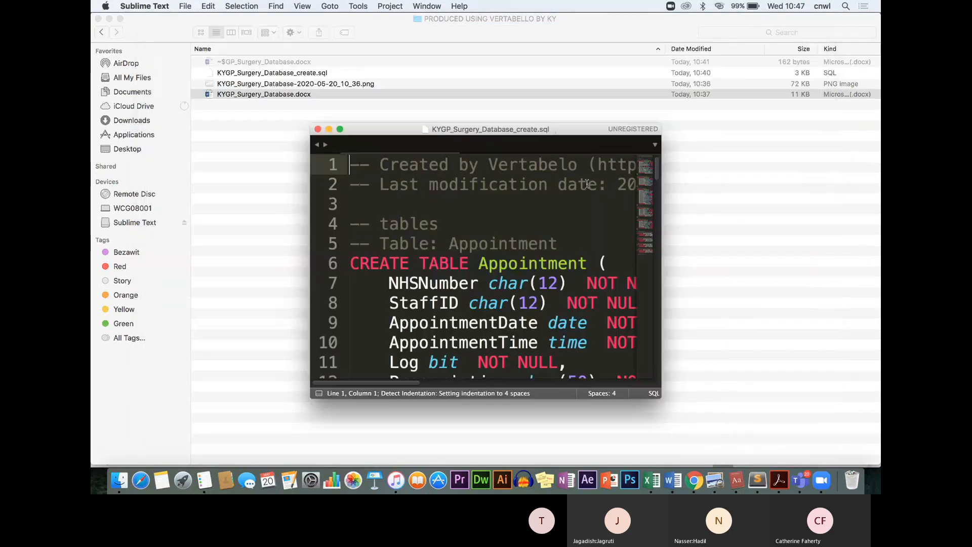
# Maximise the script window and scroll through the SQL to its end and back up
pyautogui.click(340, 129)
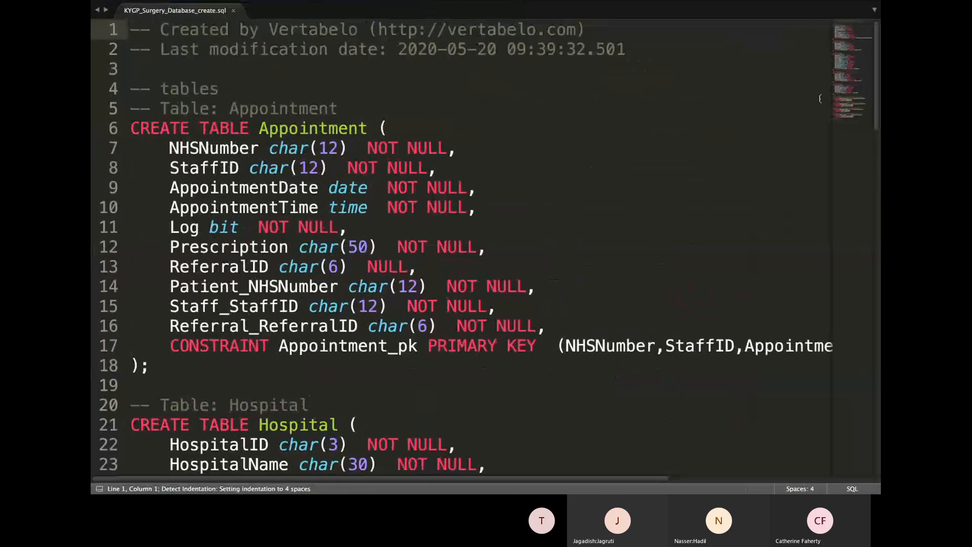
pyautogui.moveTo(877, 120); pyautogui.dragTo(880, 476)
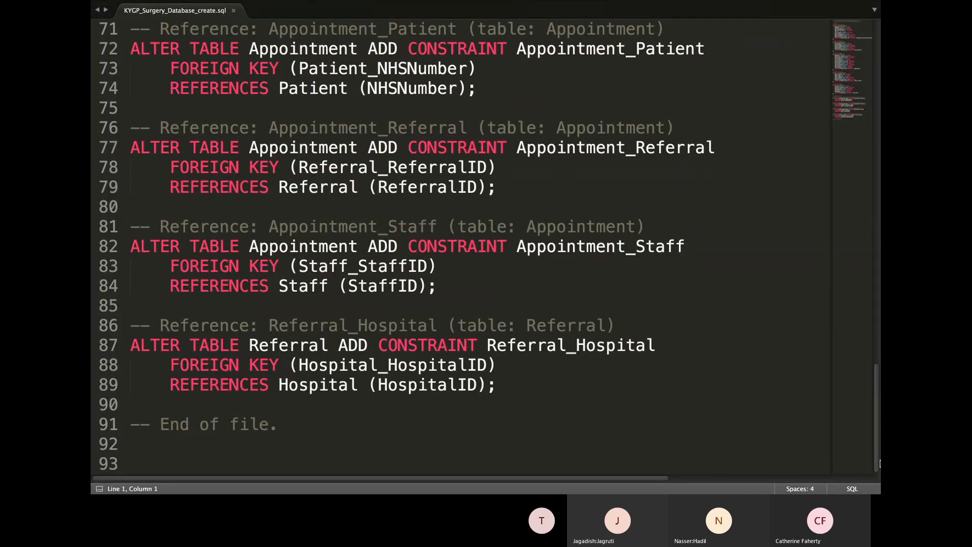
pyautogui.moveTo(879, 476); pyautogui.dragTo(810, 86)
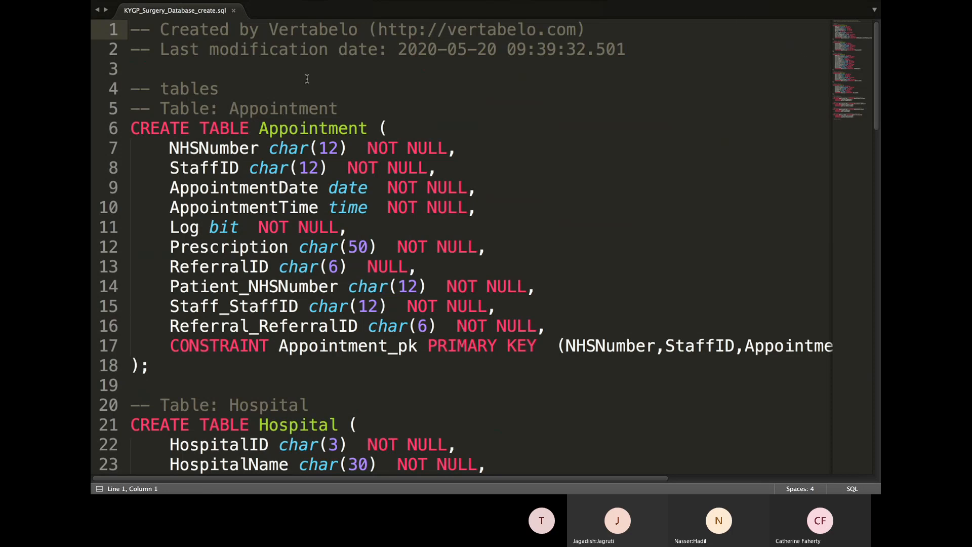
# Type a '-- B' comment on the empty line 3
pyautogui.click(203, 66)
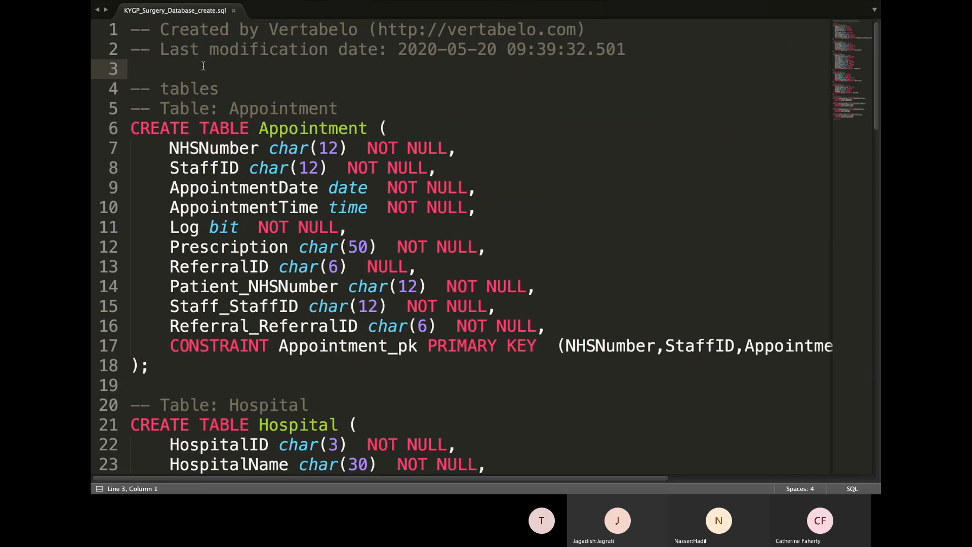
pyautogui.write('-- bY')
pyautogui.press('BackSpace')
pyautogui.press('BackSpace')
pyautogui.press('BackSpace')
pyautogui.write('B')
# Insert the author's name followed by 'with' before 'Vertabelo' on line 1
pyautogui.click(266, 29)
pyautogui.write('kiNG')
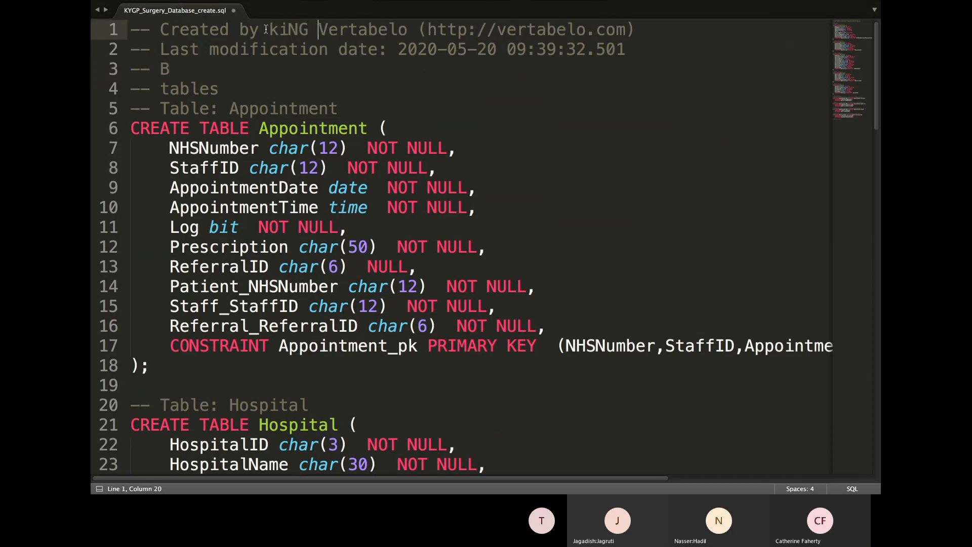
pyautogui.press('BackSpace')
pyautogui.press('BackSpace')
pyautogui.press('BackSpace')
pyautogui.press('BackSpace')
pyautogui.press('BackSpace')
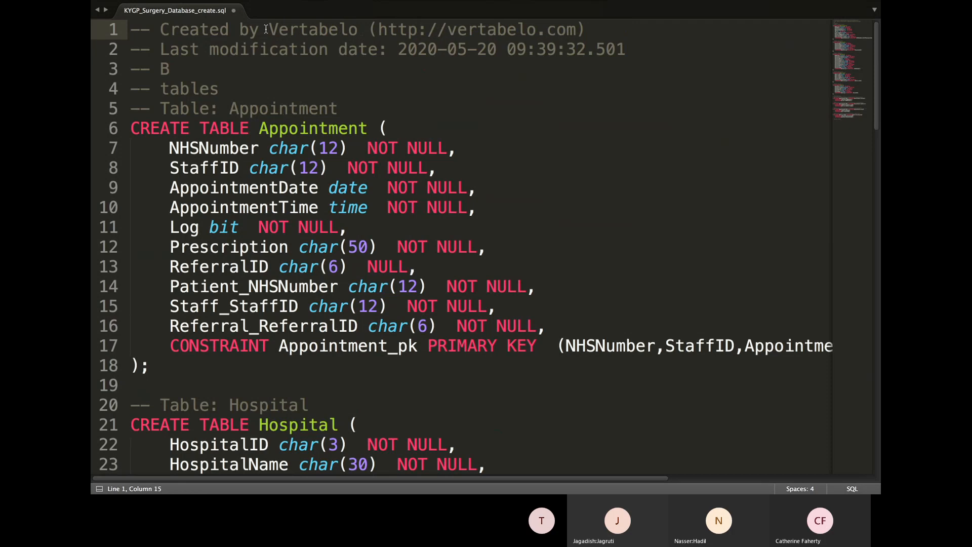
pyautogui.write('King Y')
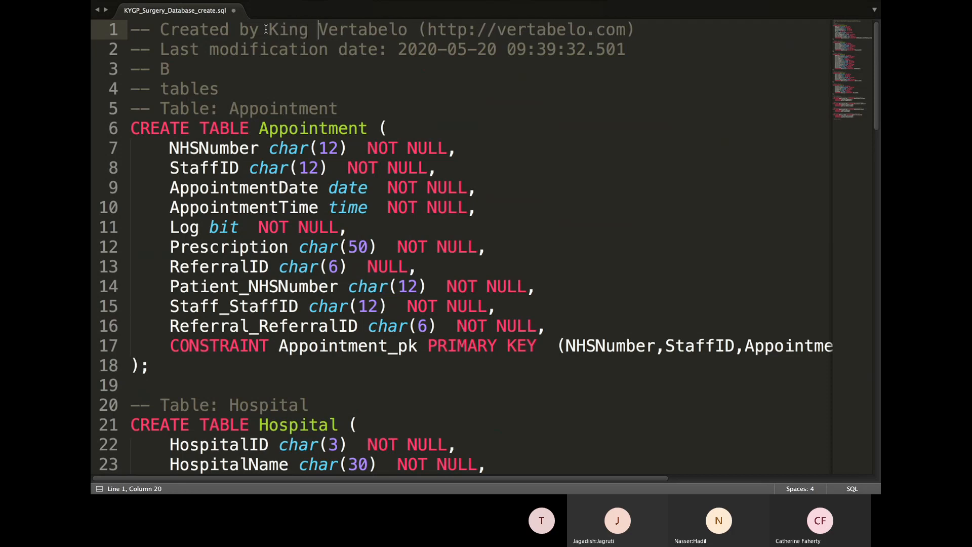
pyautogui.write('acob ')
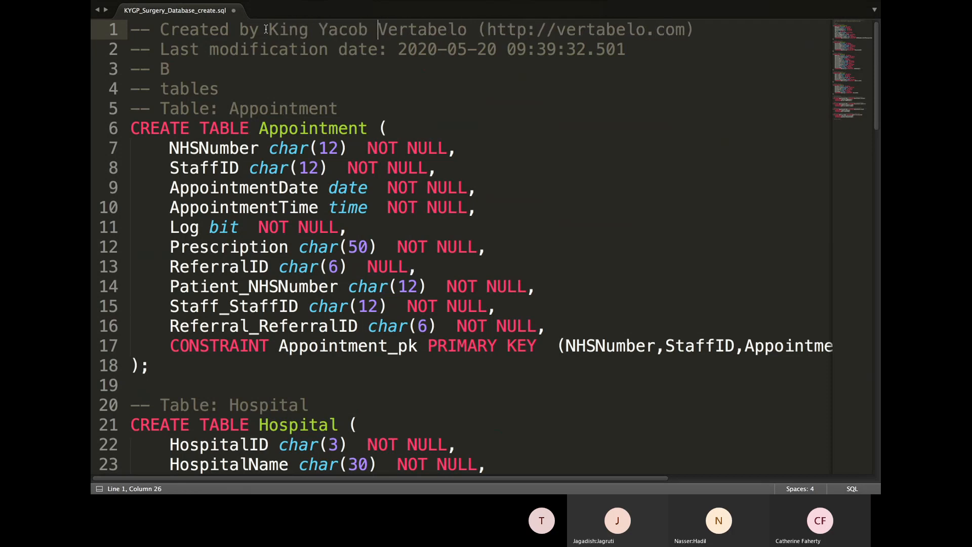
pyautogui.write('with')
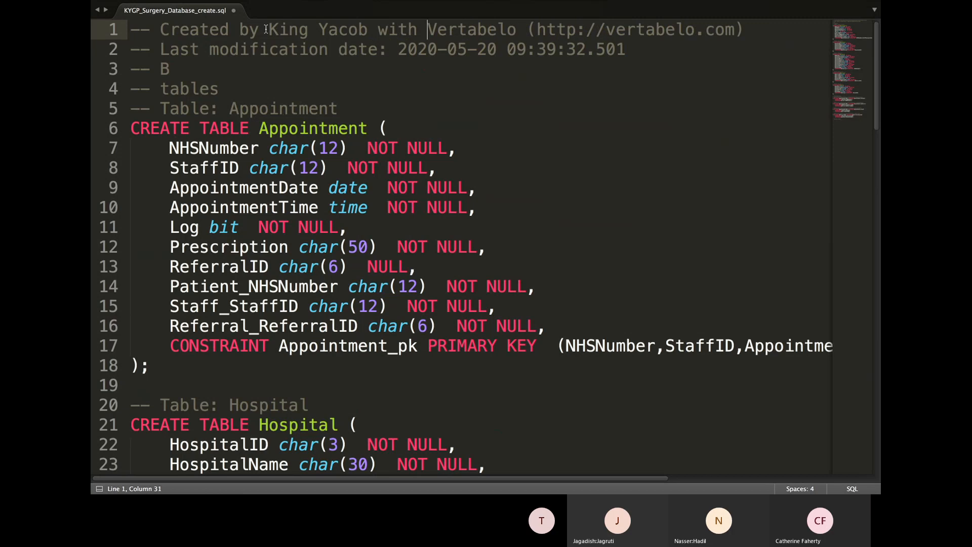
# Delete the stray '-- B' comment so line 3 is removed entirely
pyautogui.click(189, 70)
pyautogui.press('BackSpace')
pyautogui.press('BackSpace')
pyautogui.press('BackSpace')
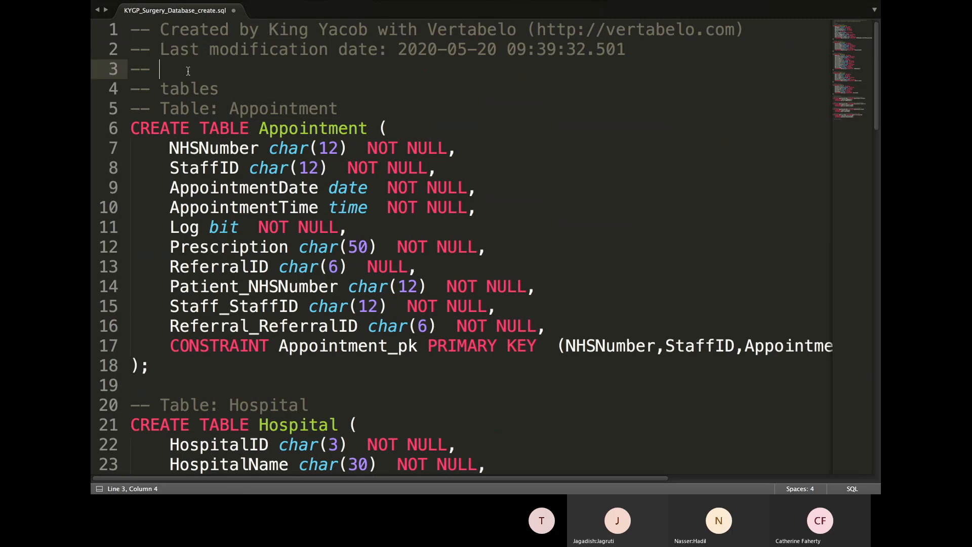
pyautogui.press('BackSpace')
pyautogui.press('BackSpace')
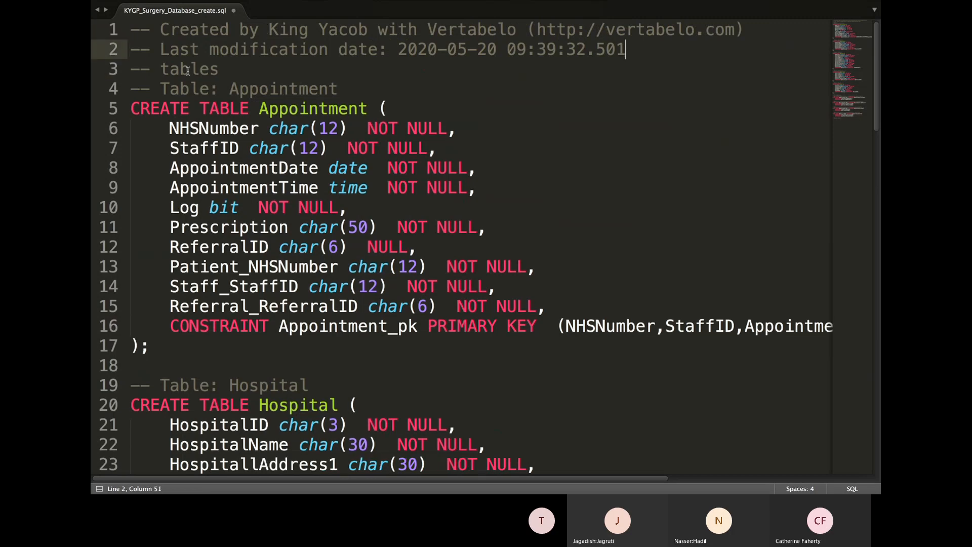
pyautogui.press('super+Tab')
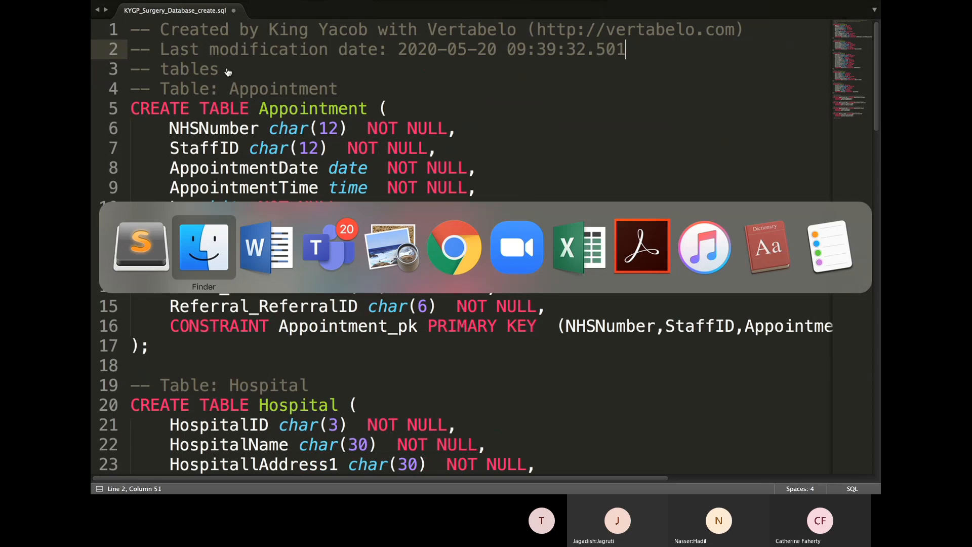
# In the Teams meeting, choose Stop recording from the More actions menu
pyautogui.press('super+Tab')
pyautogui.press('super+Tab')
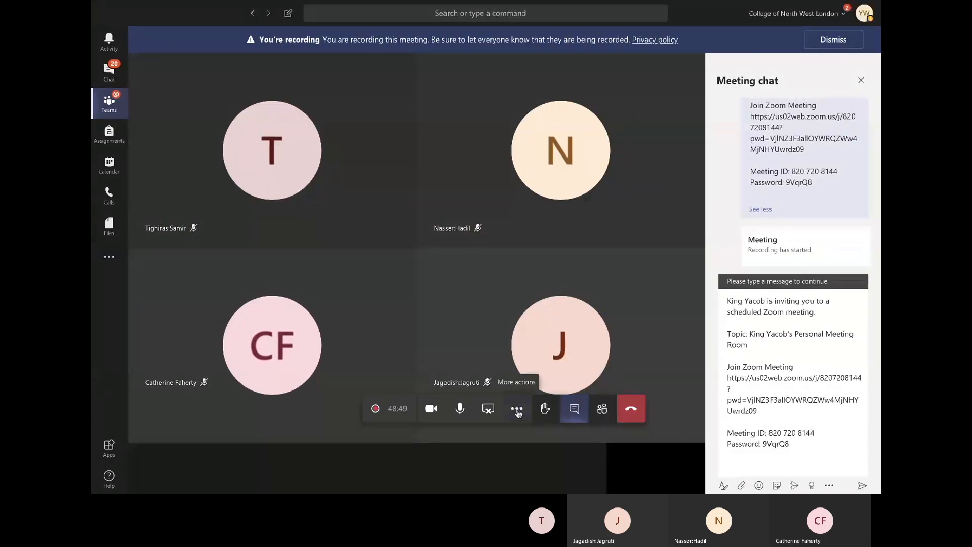
pyautogui.click(516, 408)
pyautogui.click(549, 340)
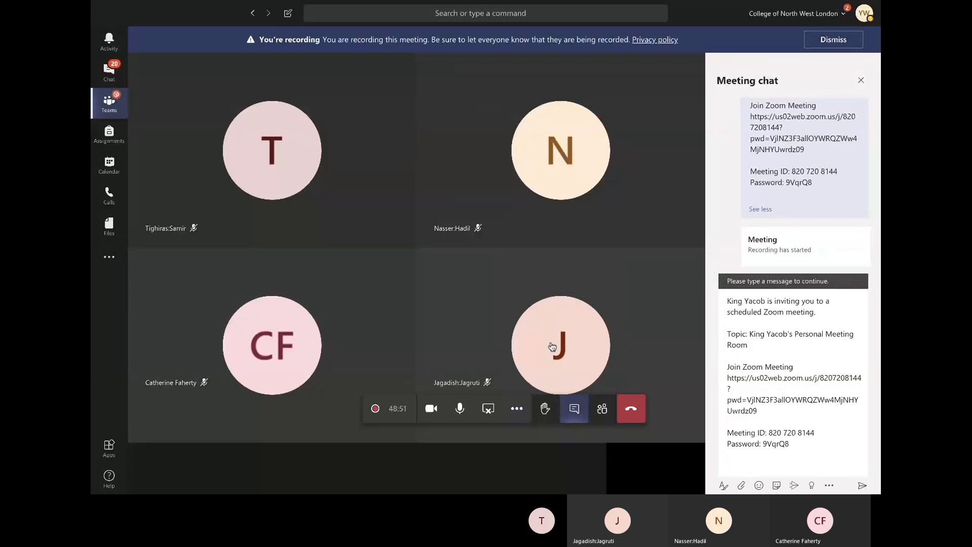